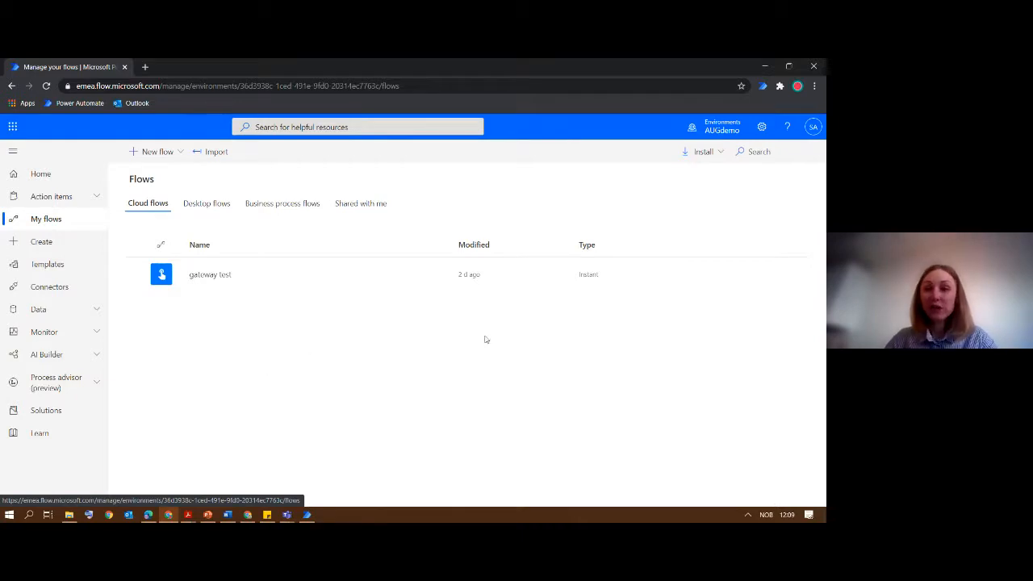
click(702, 152)
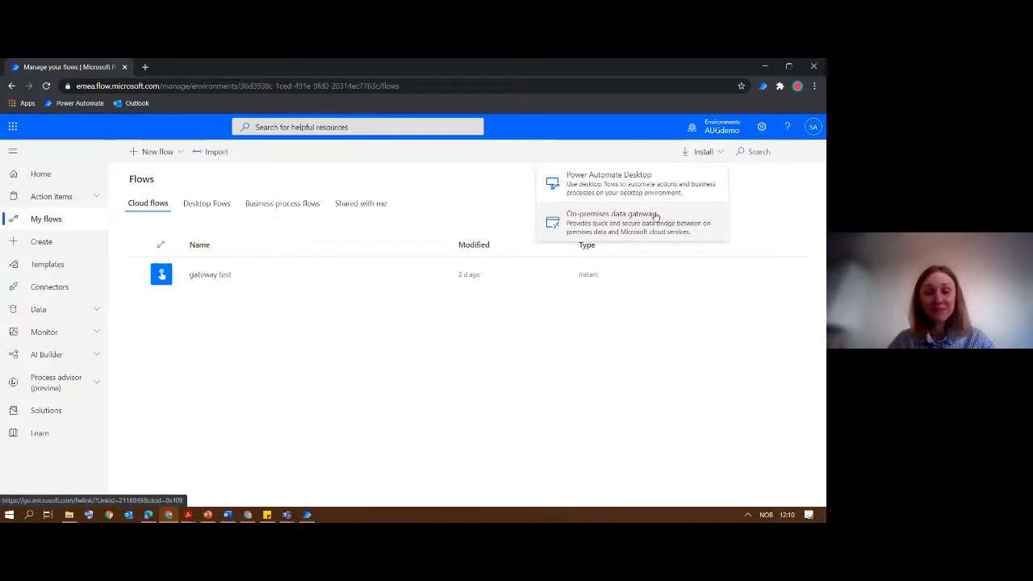
click(277, 395)
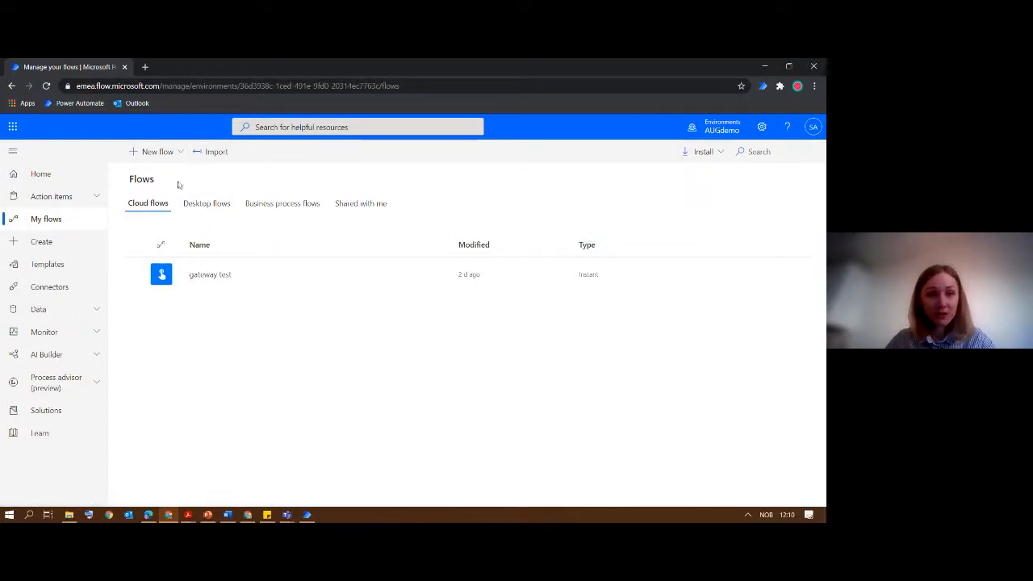
Create a new desktop flow named "Invoice Creation" and launch it in Power Automate Desktop
click(197, 204)
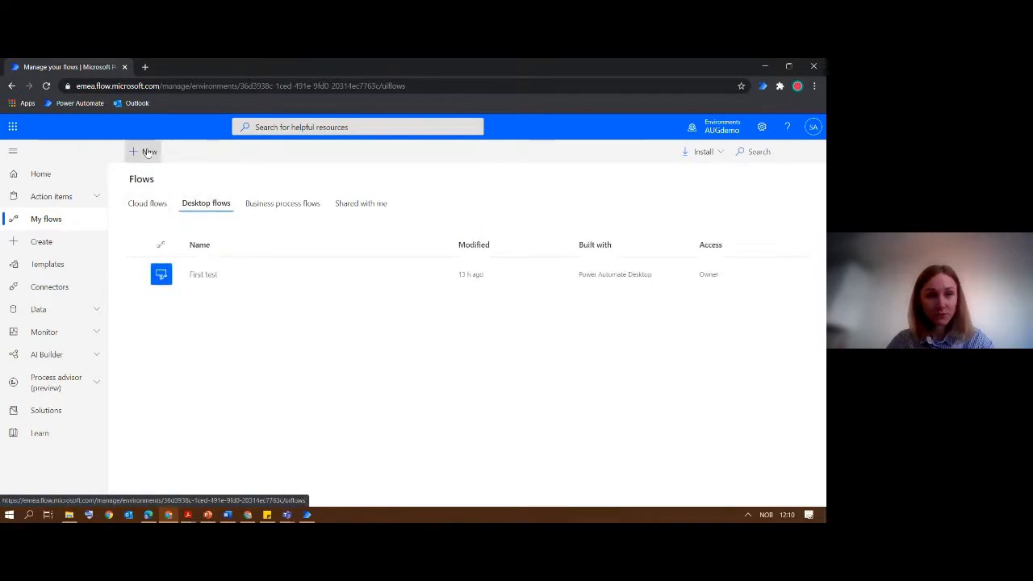
click(148, 153)
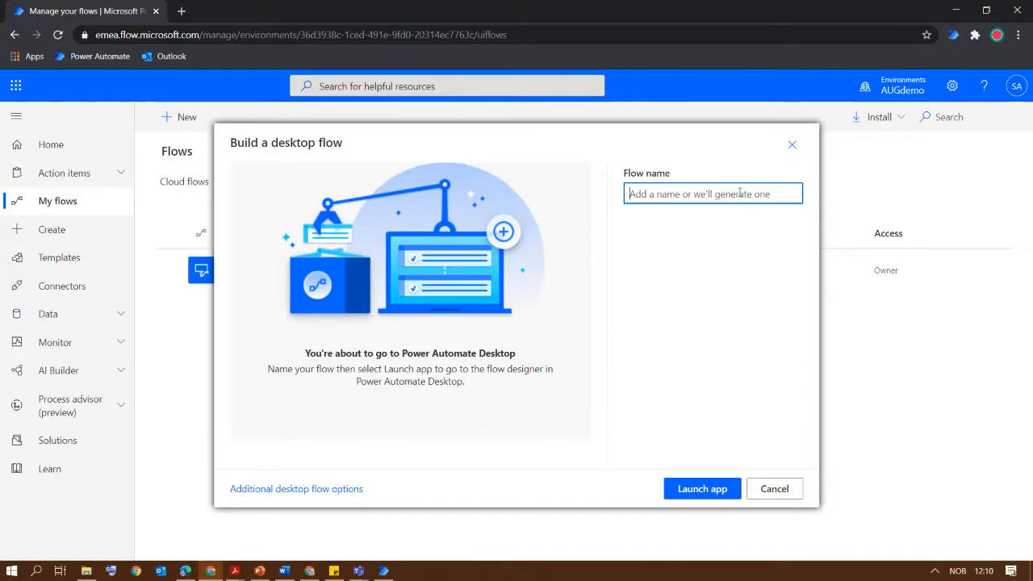
text(Invoic)
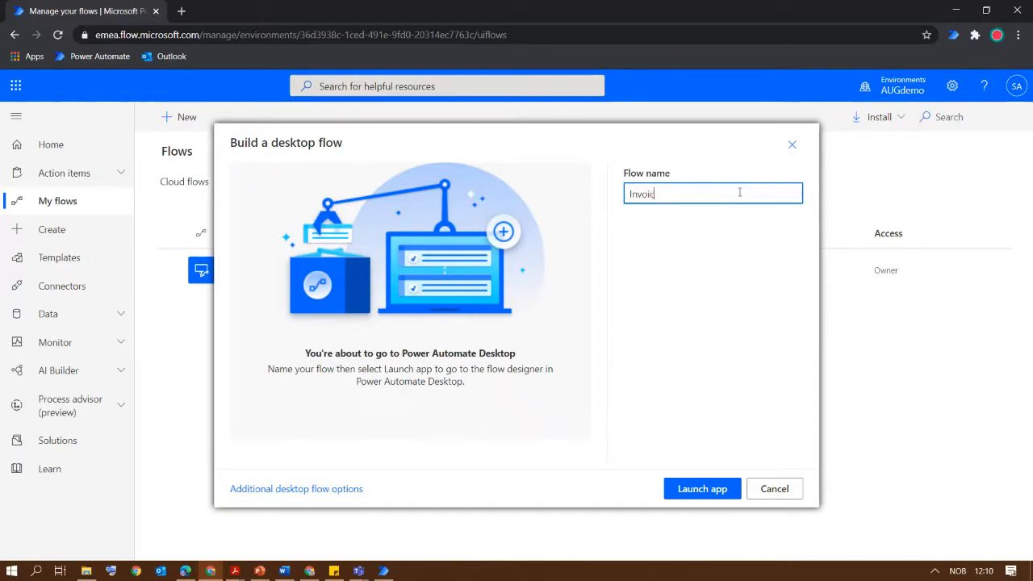
text(e Creation)
click(701, 489)
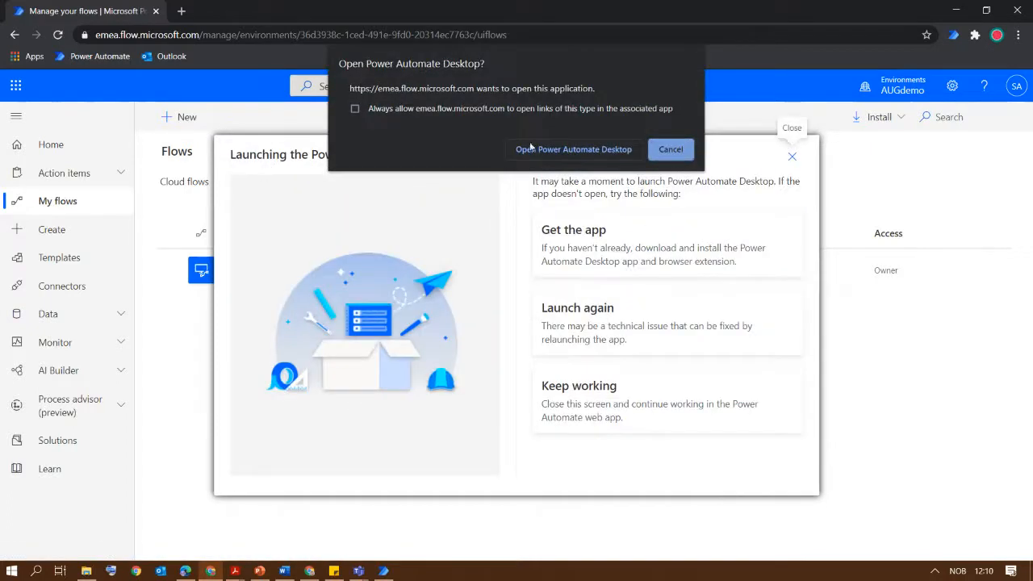
click(555, 150)
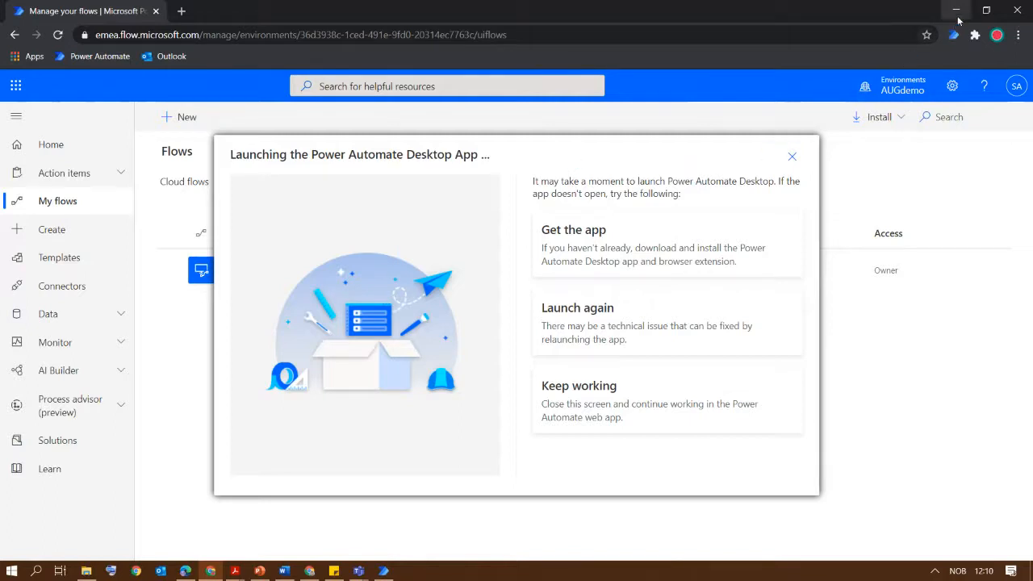
Dismiss the launch dialog and switch to the Invoice Creation flow designer in Power Automate Desktop
click(793, 157)
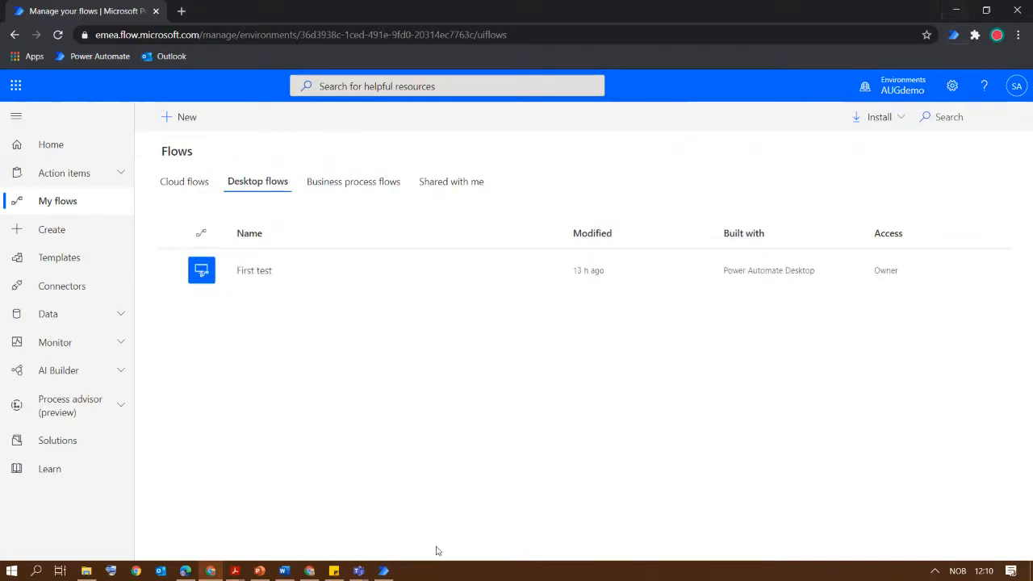
click(384, 572)
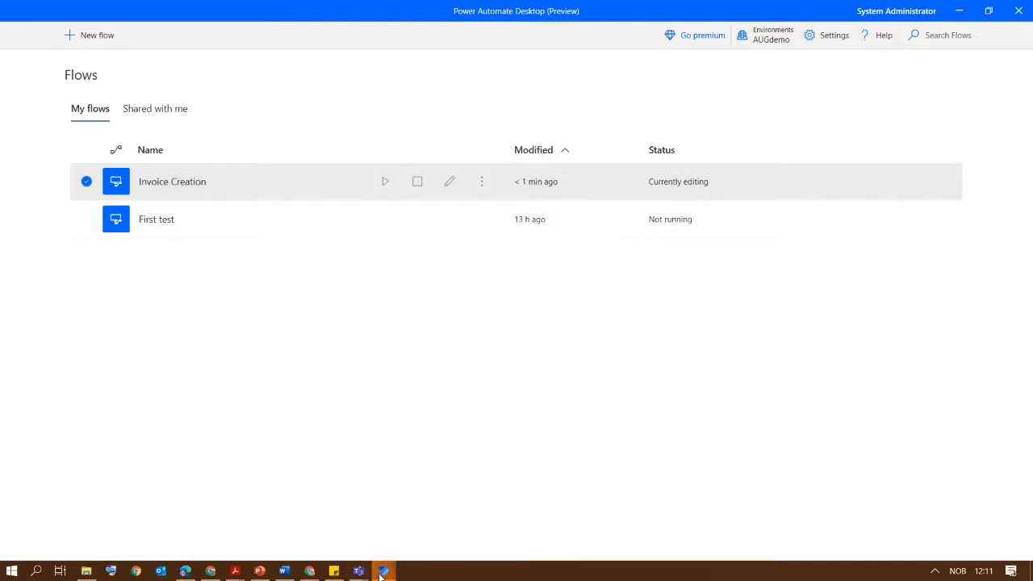
mouse_move(384, 571)
click(435, 549)
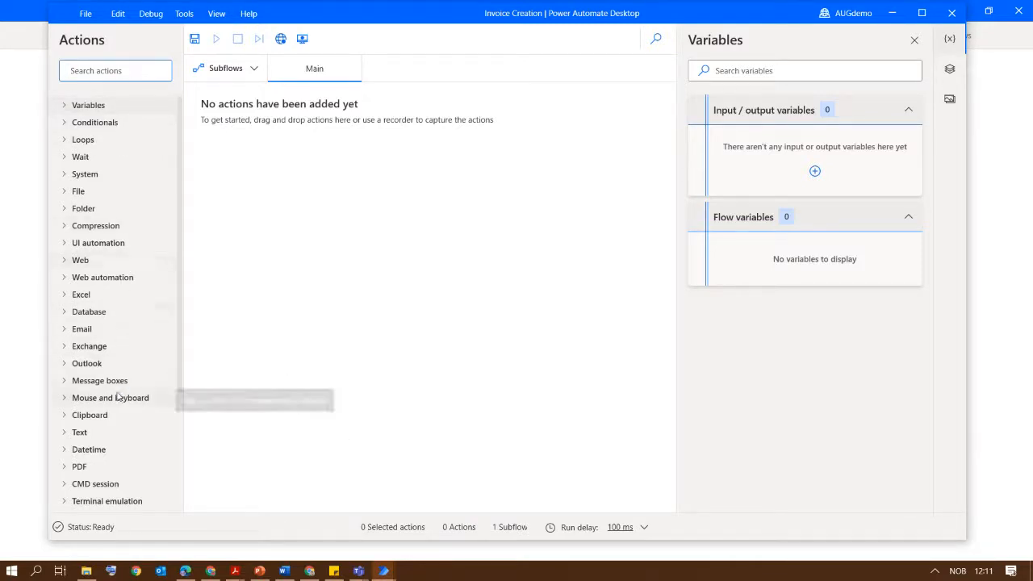
Look through the available action groups, including Wait, Excel, and Web automation with its Web form filling actions
click(65, 158)
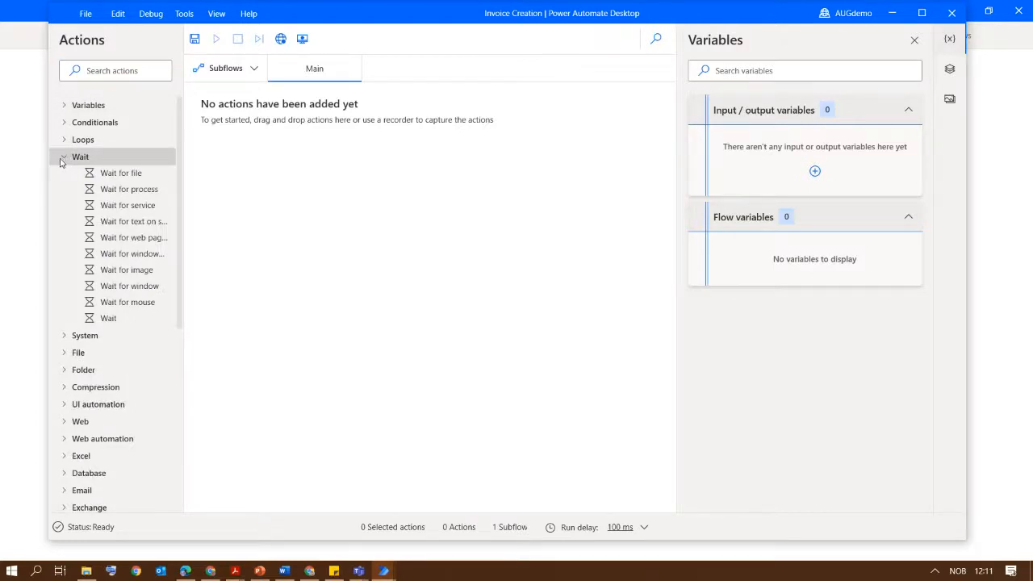
click(65, 158)
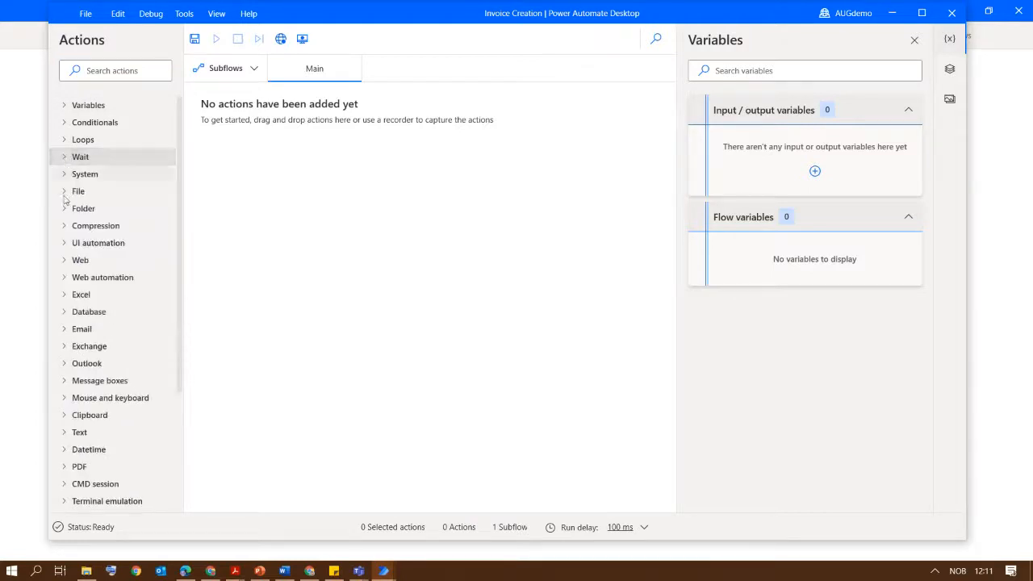
click(65, 296)
click(65, 295)
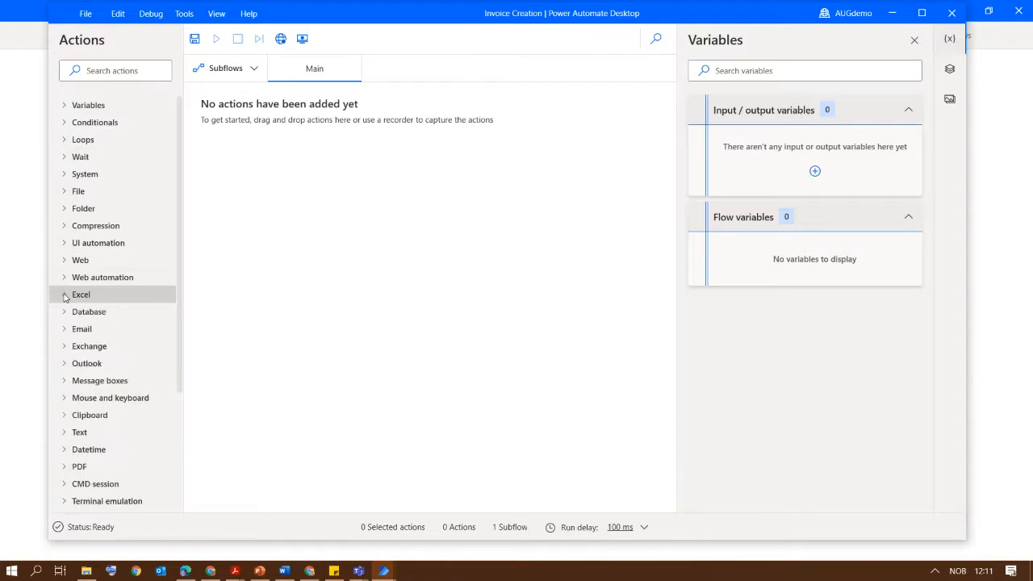
click(65, 278)
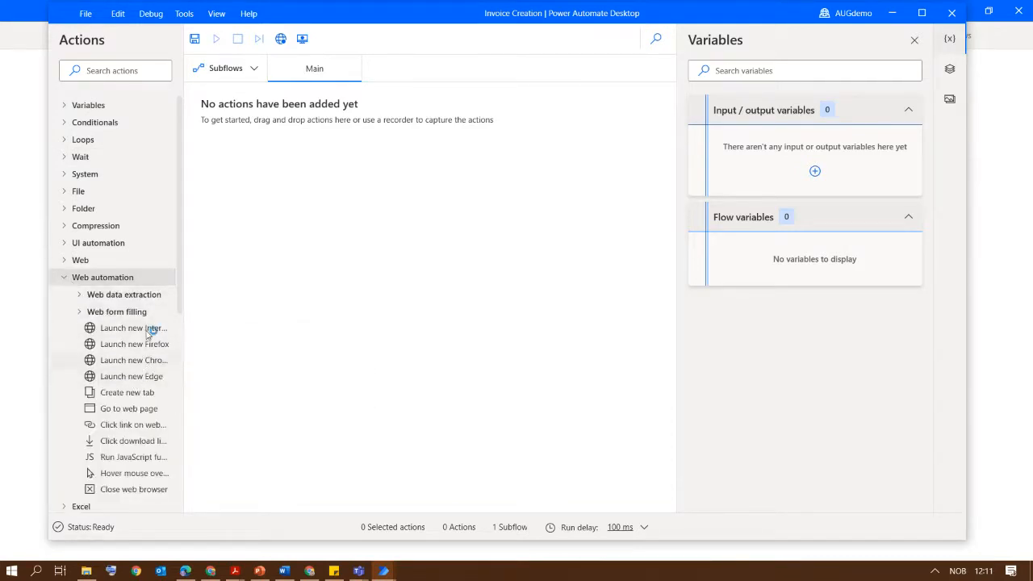
click(80, 312)
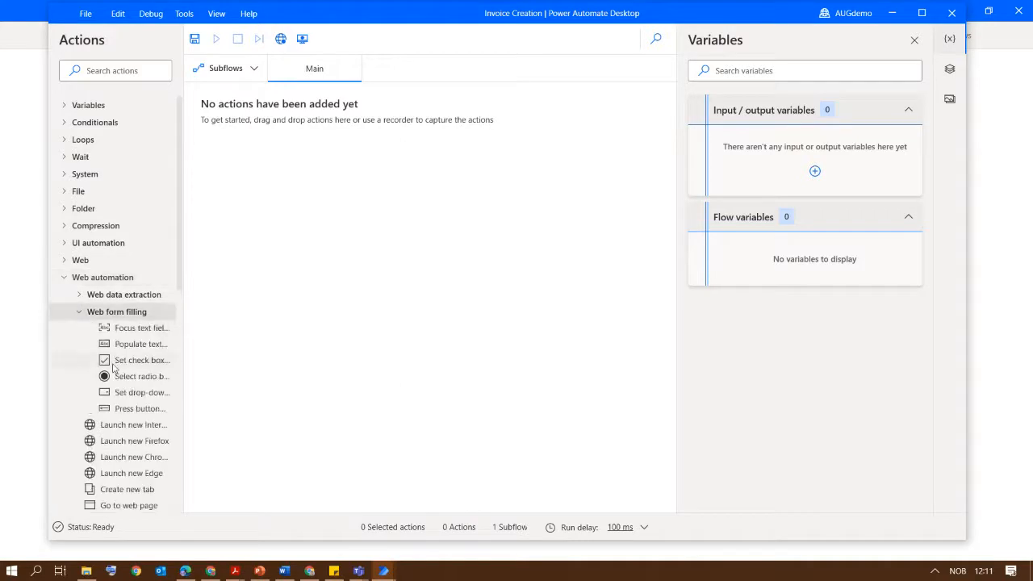
scroll(115, 394, down, 4)
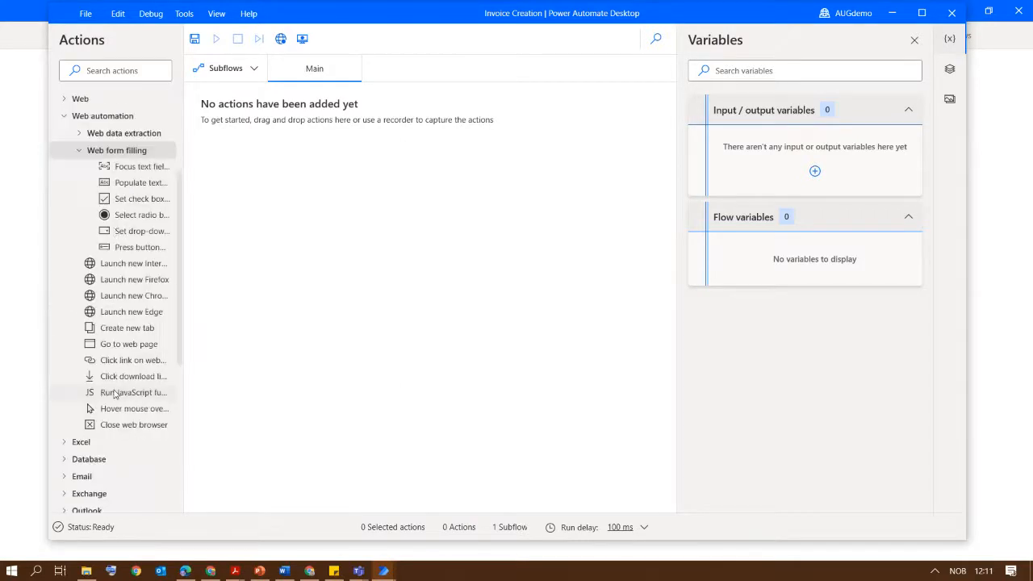
click(78, 150)
click(67, 122)
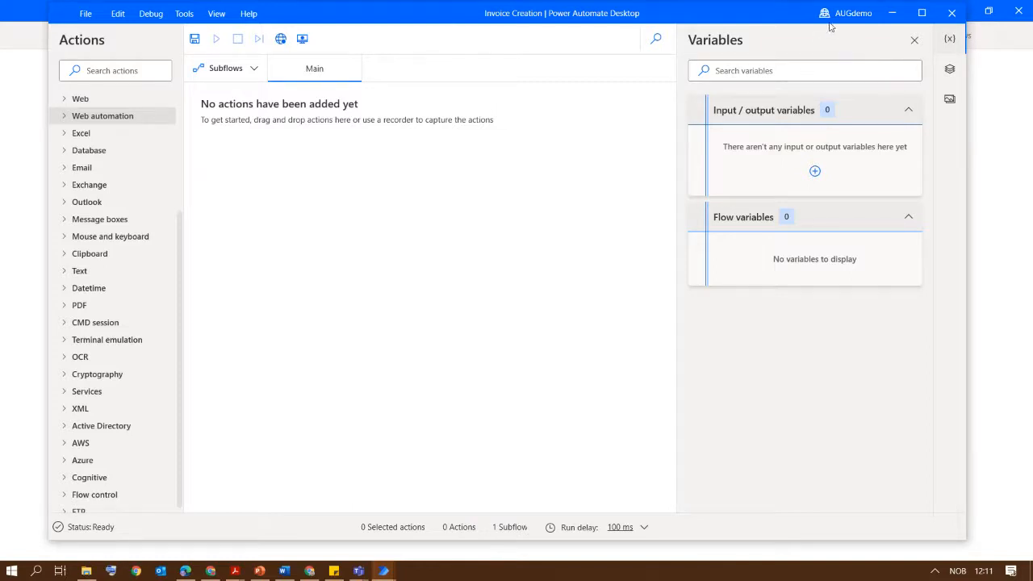
View the flow's UI elements and images, and return to its variables
click(953, 70)
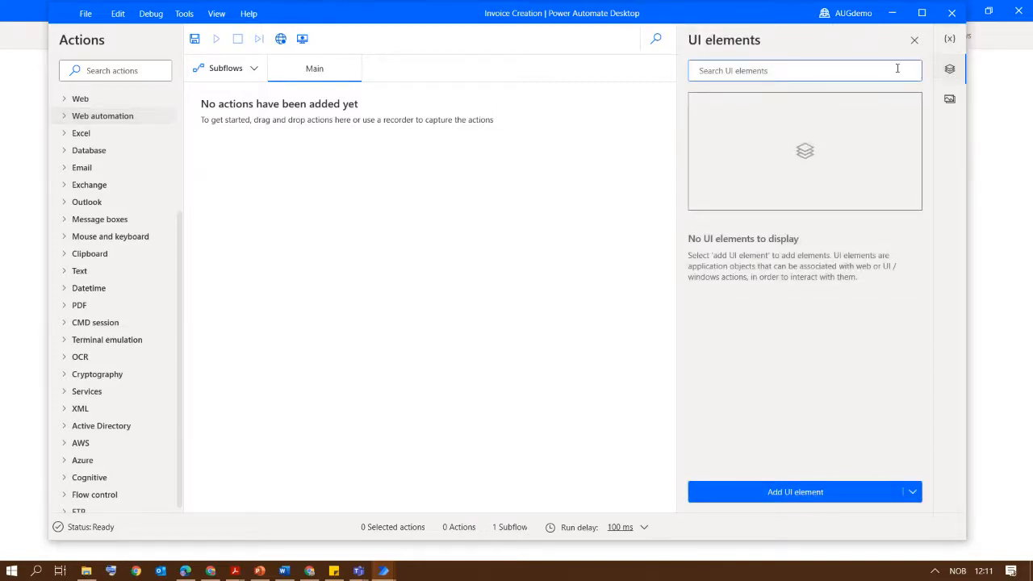
click(950, 99)
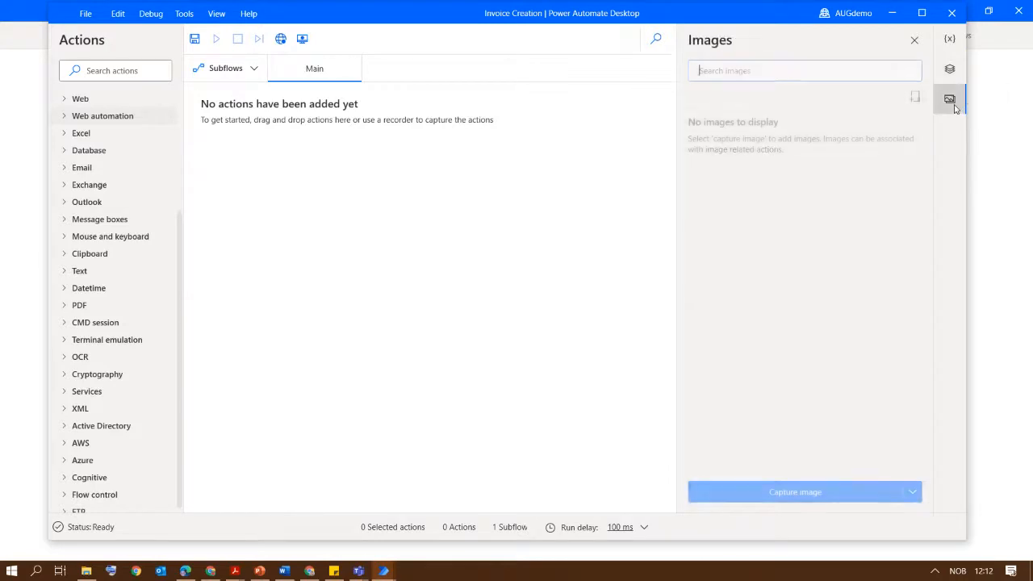
click(950, 39)
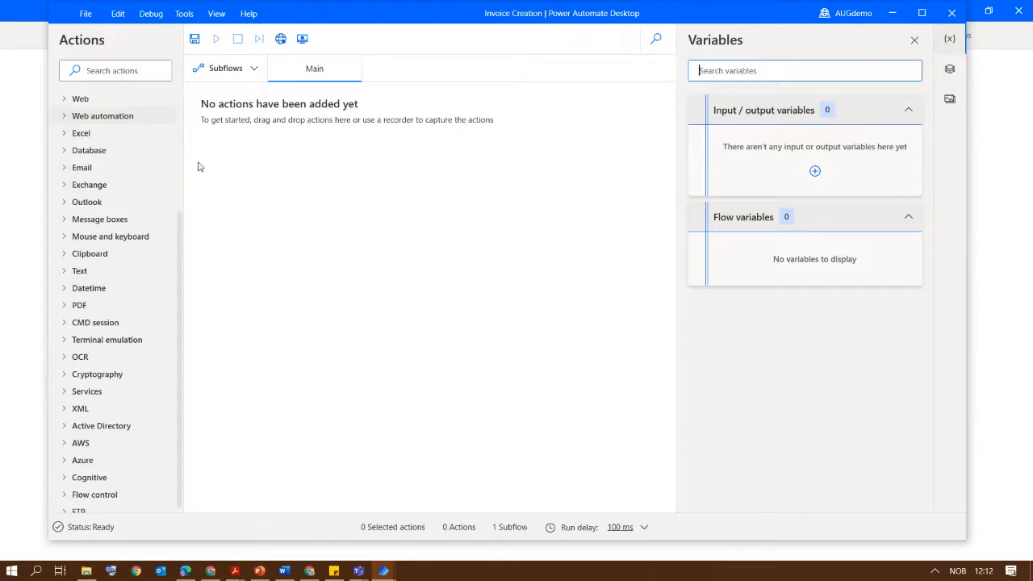
Add a Run application action to the Main subflow with the desktop's LegacyInvoicingApp shortcut as its application path
click(109, 70)
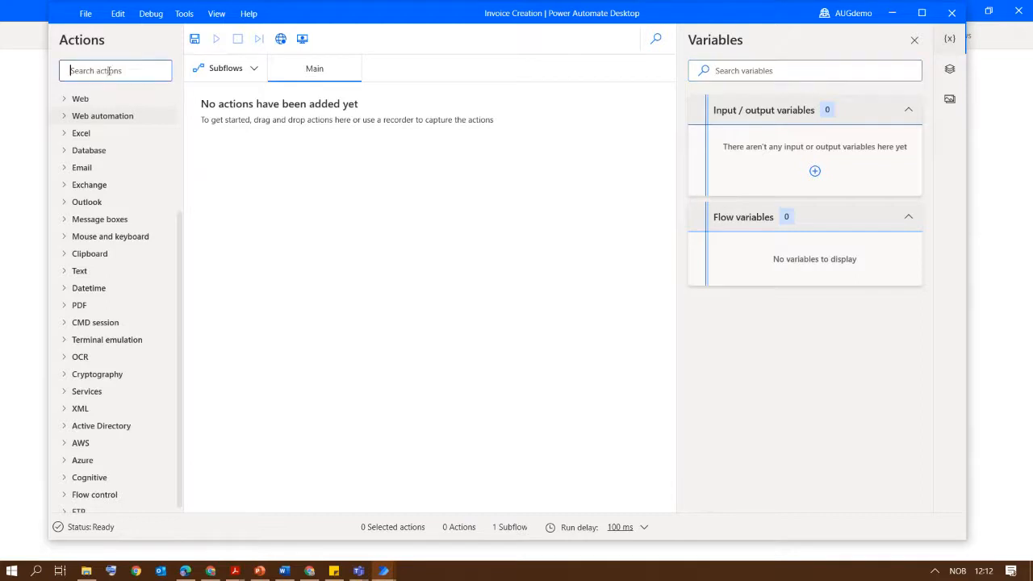
text(app)
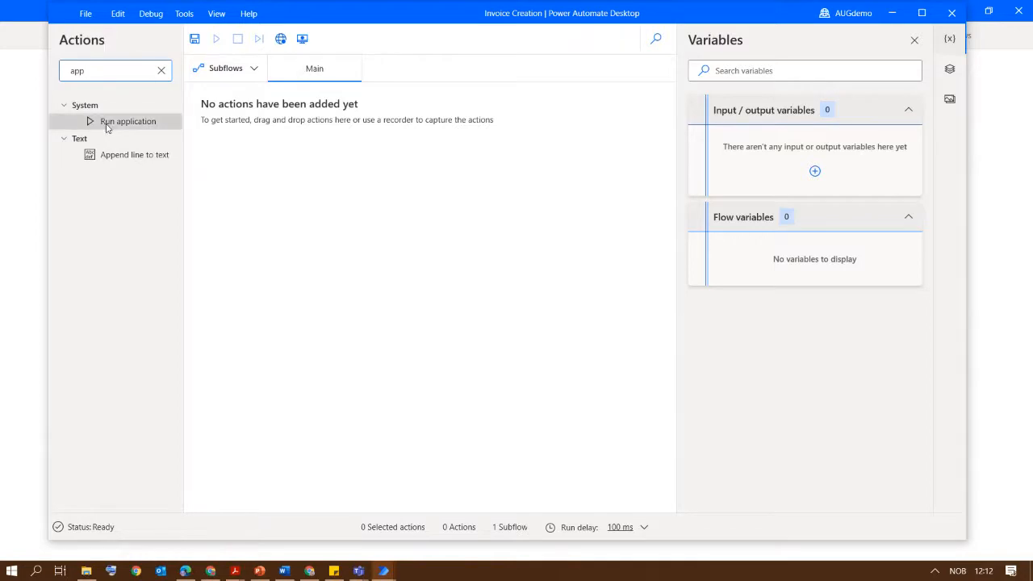
drag(109, 122, 320, 193)
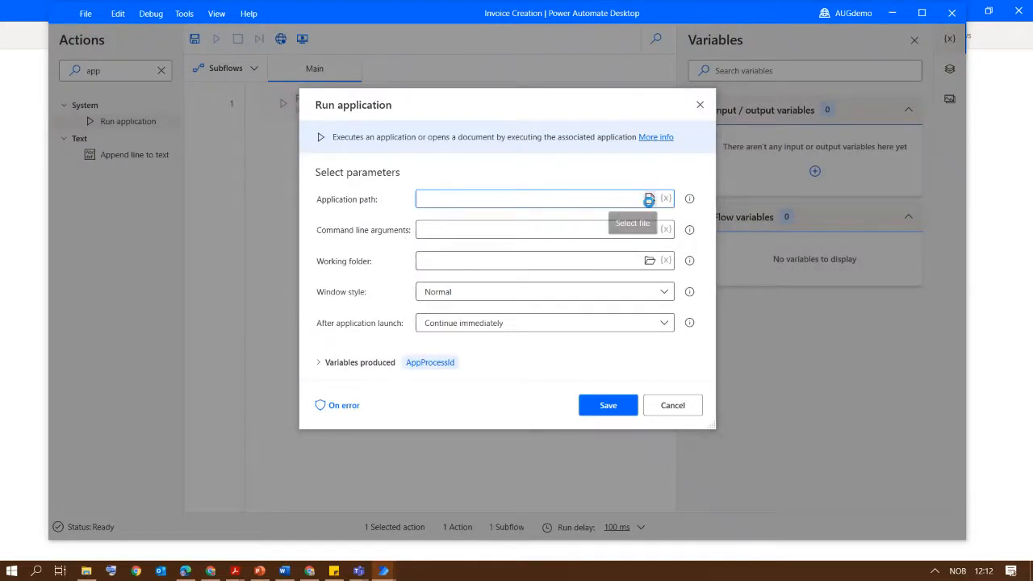
click(649, 200)
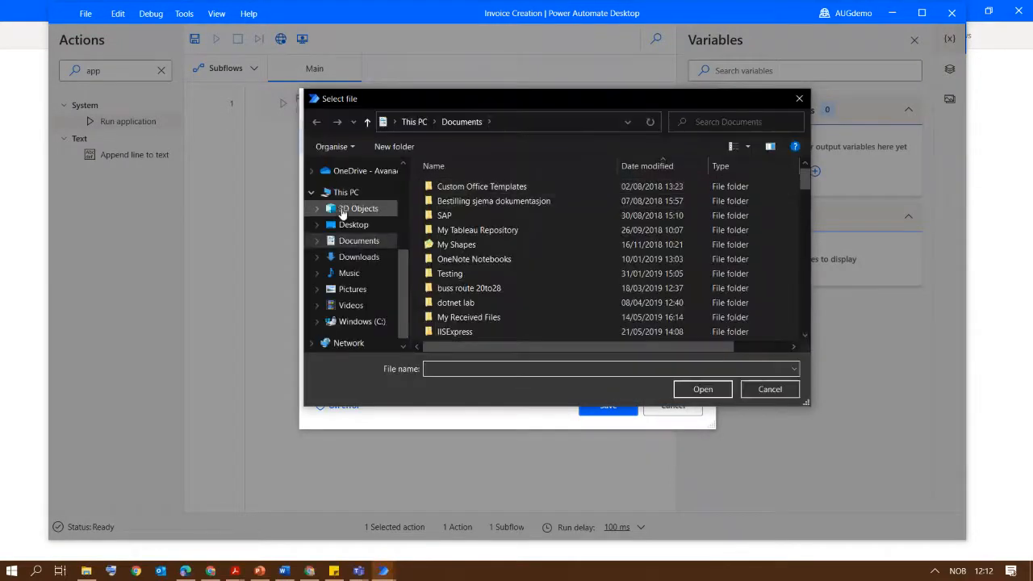
click(347, 226)
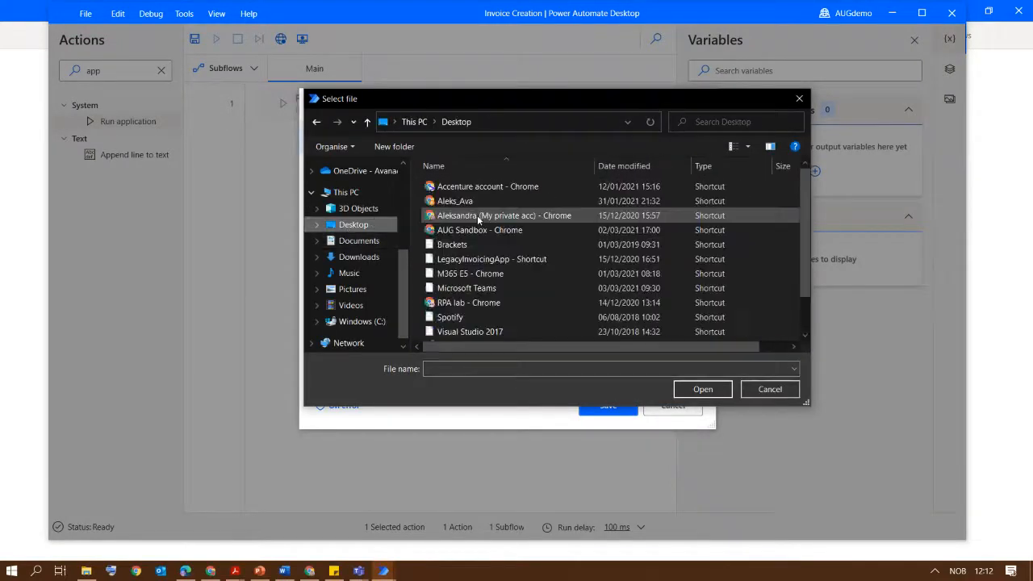
double_click(475, 261)
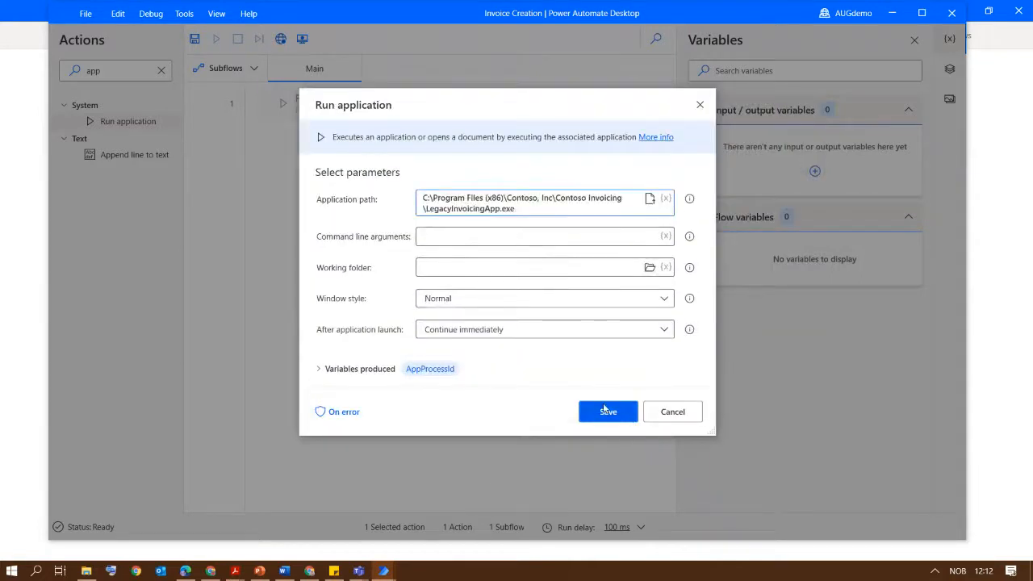
click(601, 413)
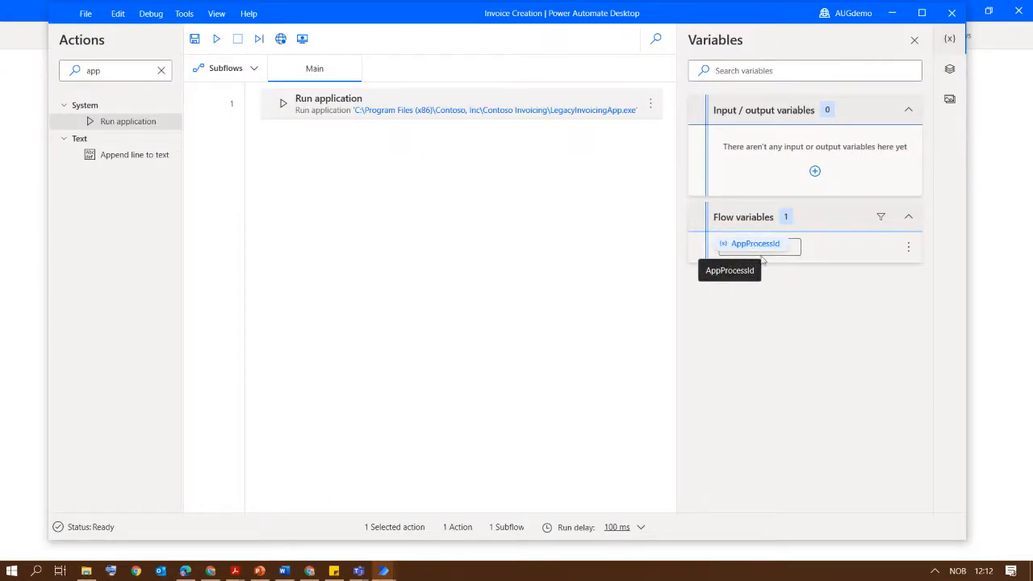
Minimize both Power Automate Desktop windows and launch LegacyInvoicingApp from its desktop shortcut
drag(766, 14, 694, 14)
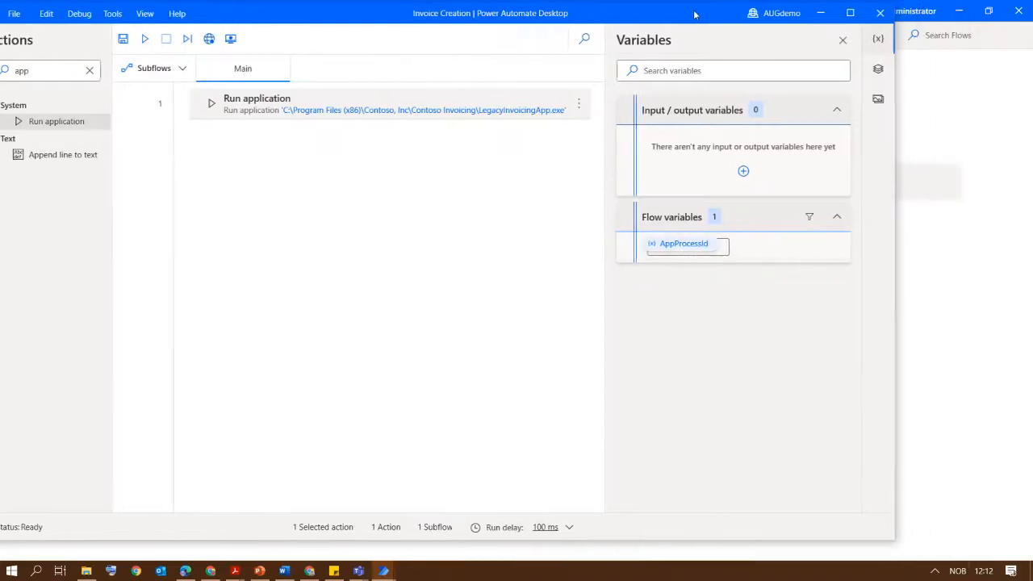
click(967, 12)
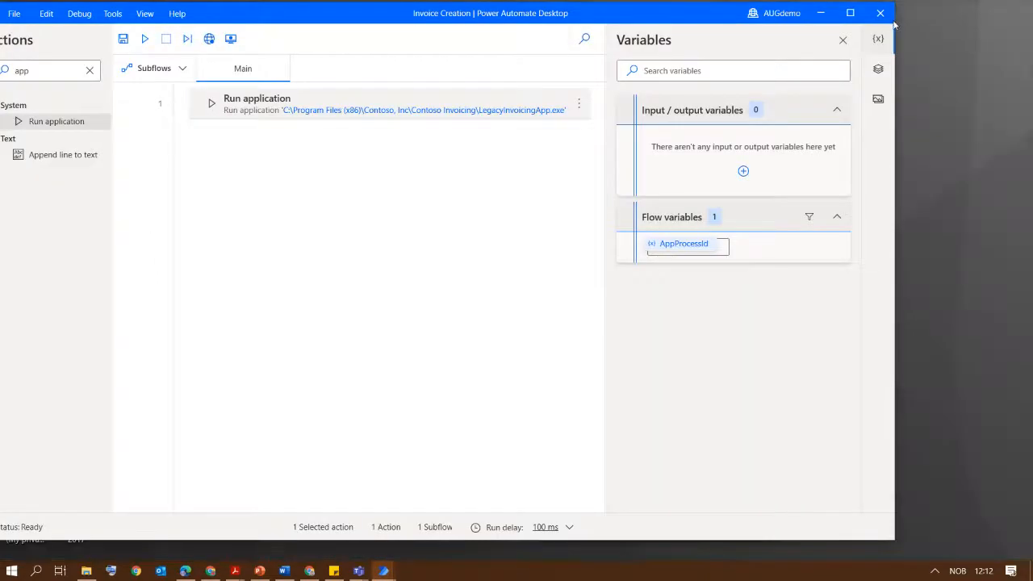
click(832, 13)
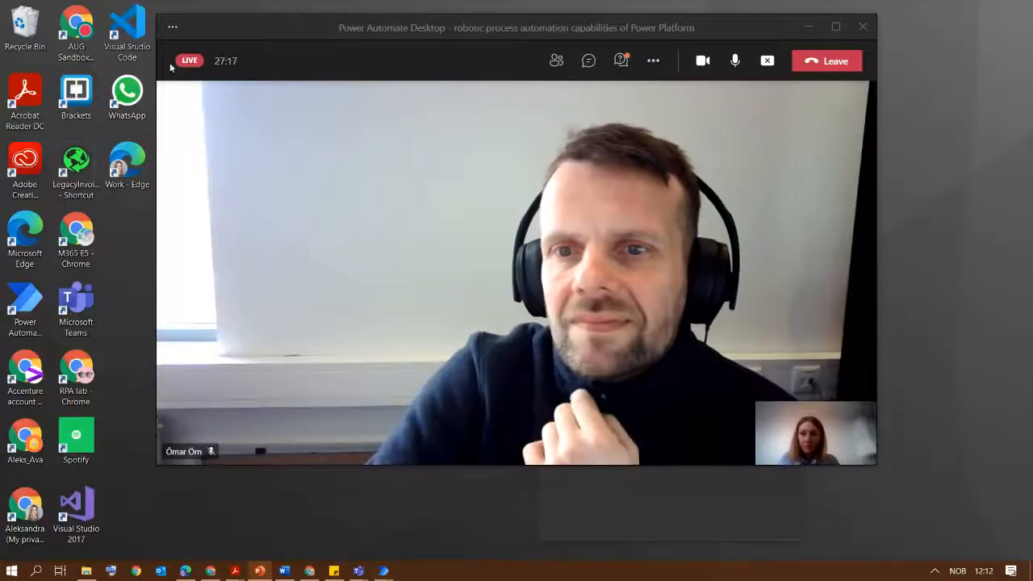
click(72, 166)
double_click(72, 165)
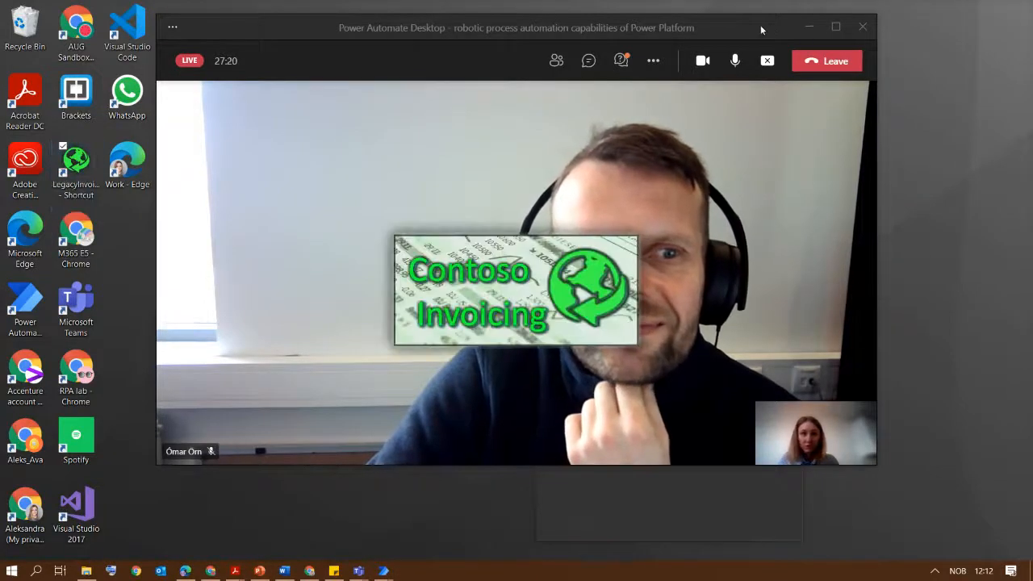
Move the meeting window and sticky note out of the way and bring the Contoso Invoicing window onto the screen
drag(761, 25, 0, 4)
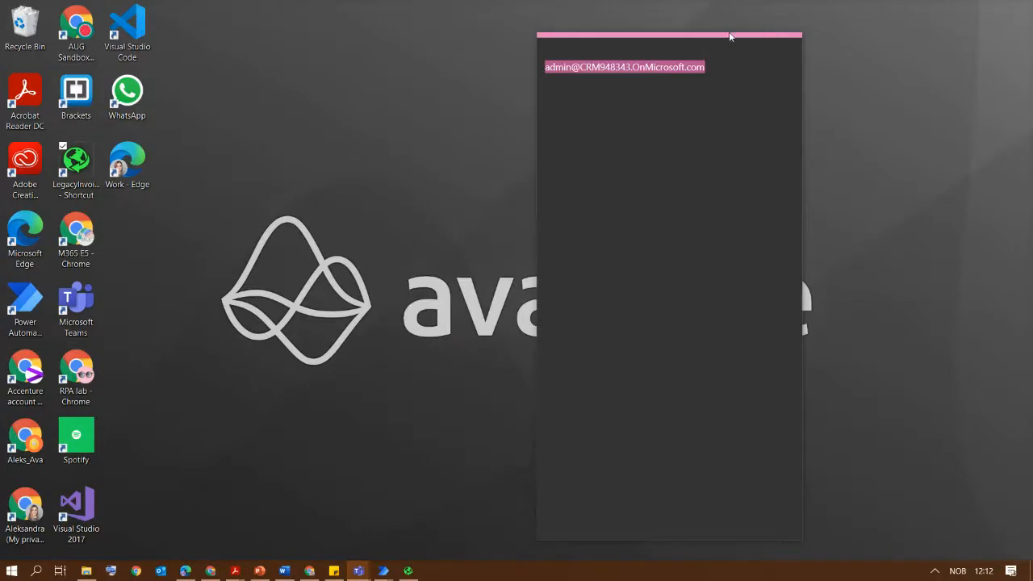
drag(729, 33, 763, 86)
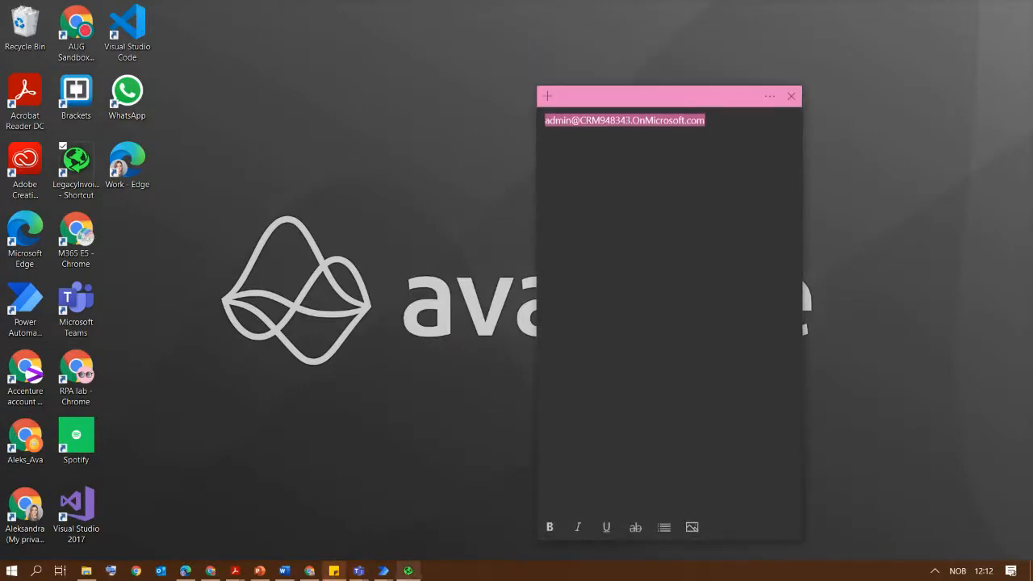
click(409, 570)
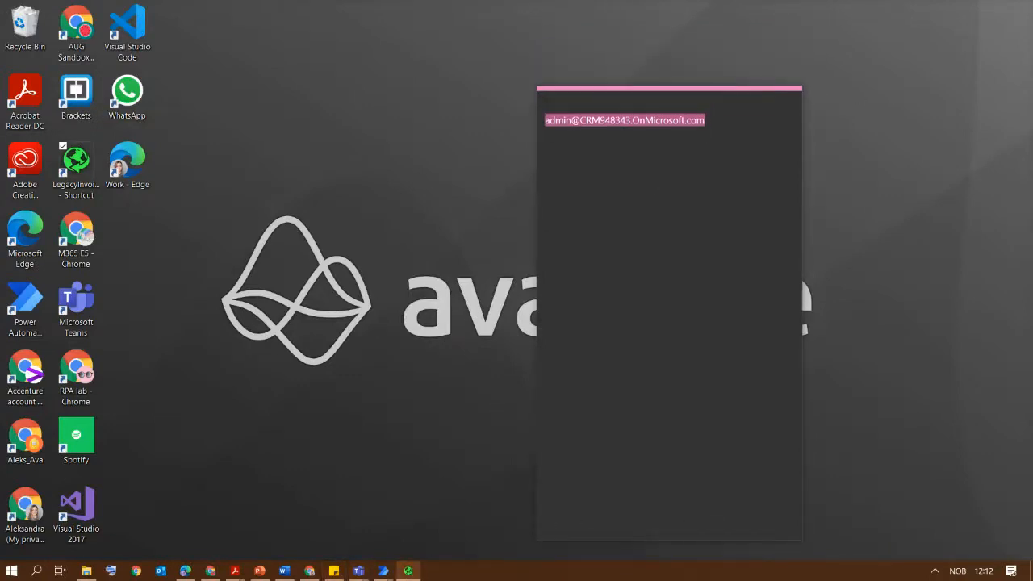
drag(0, 243, 768, 98)
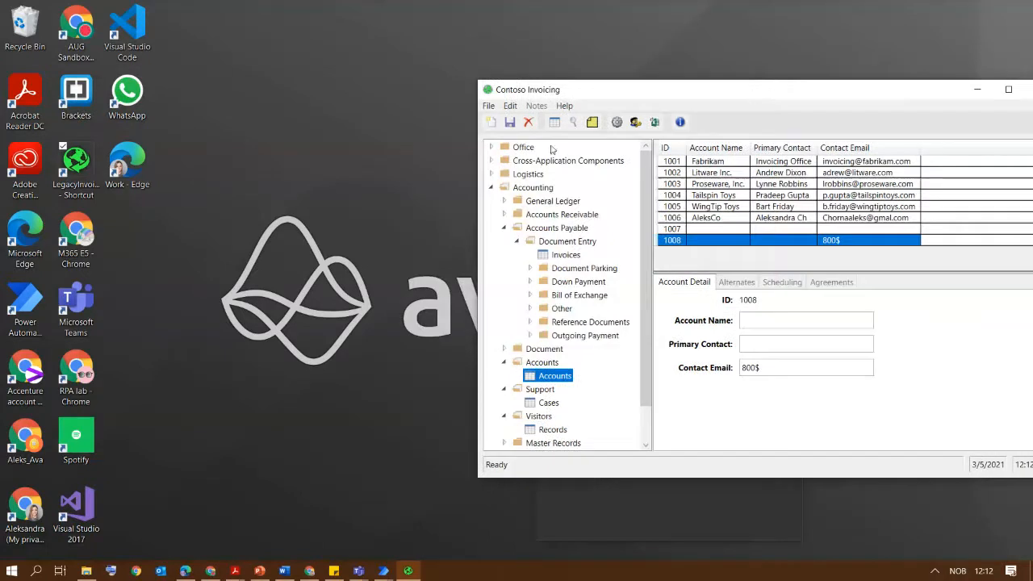
Switch to the Invoice Creation flow, open the desktop recorder, move it clear of the Contoso Invoicing window and start recording
click(384, 570)
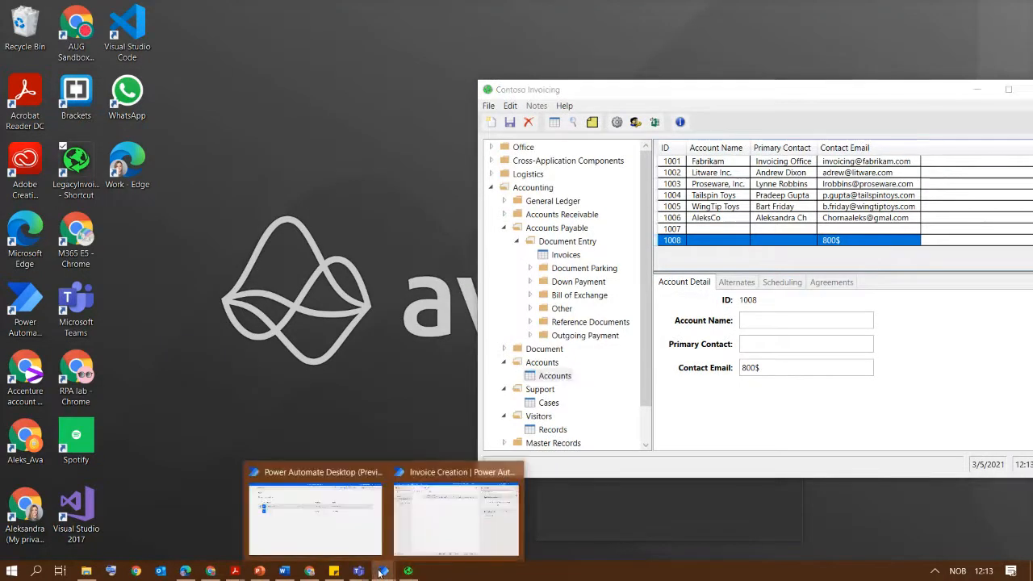
click(424, 546)
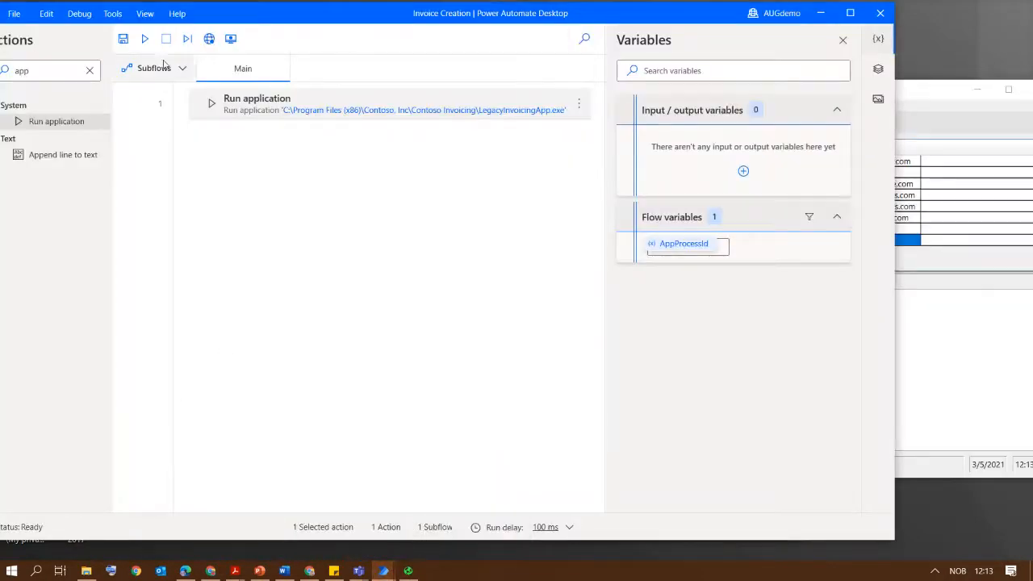
click(231, 40)
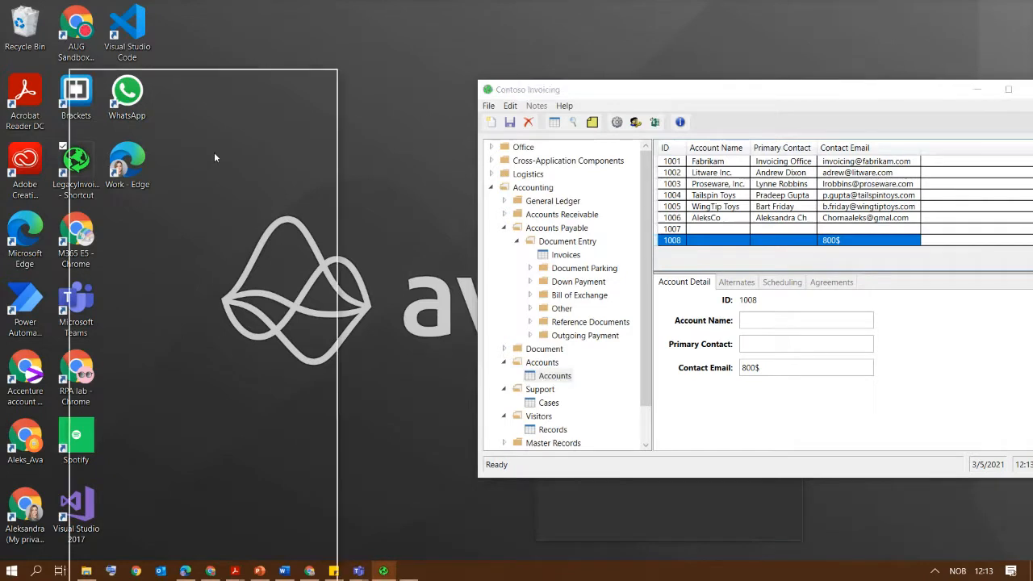
drag(217, 85, 233, 35)
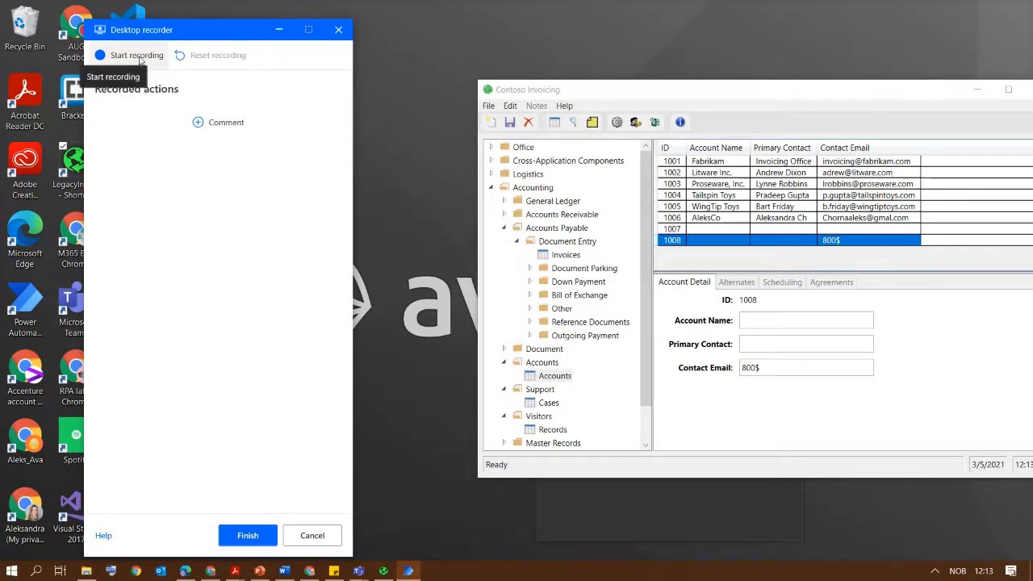
drag(109, 37, 33, 28)
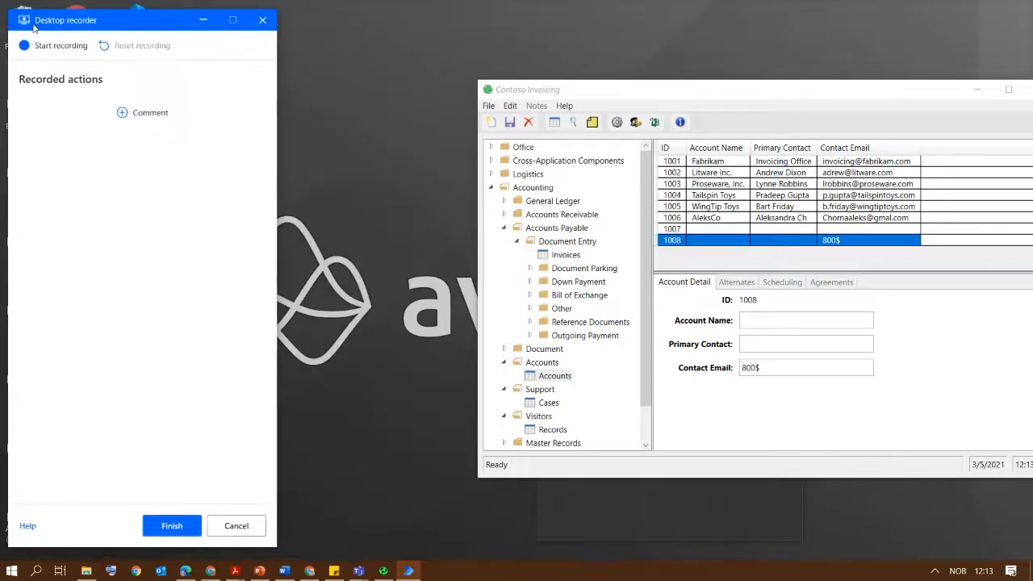
click(51, 49)
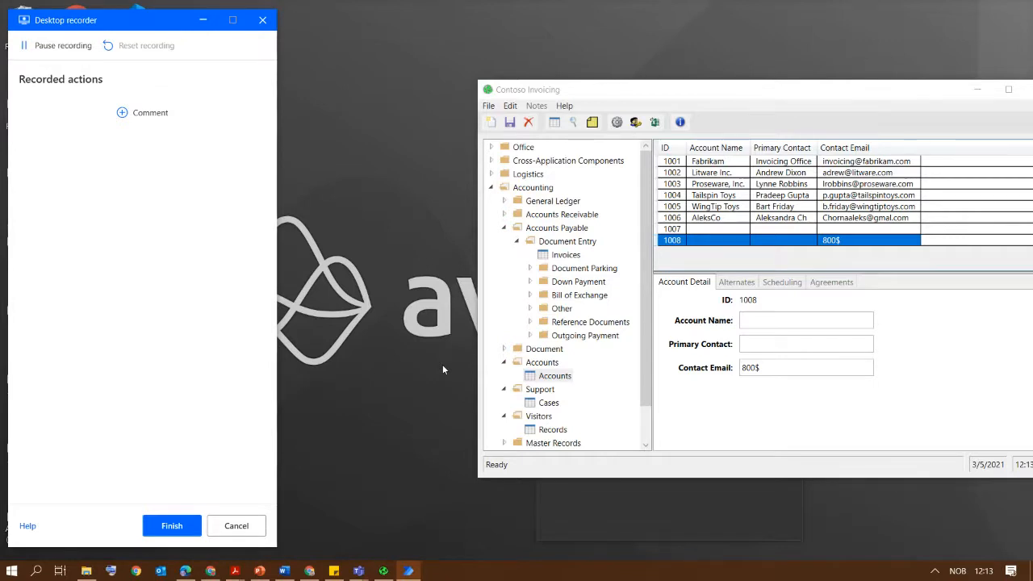
Bring the Contoso Invoicing window fully onto the screen and delete the stray click and window-move actions from the recording
click(781, 94)
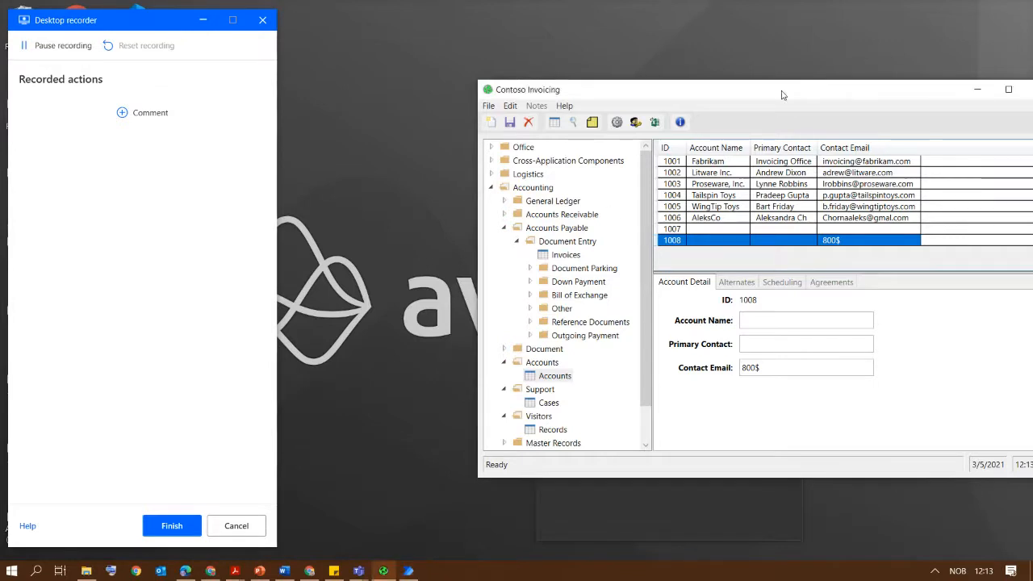
drag(781, 95, 686, 77)
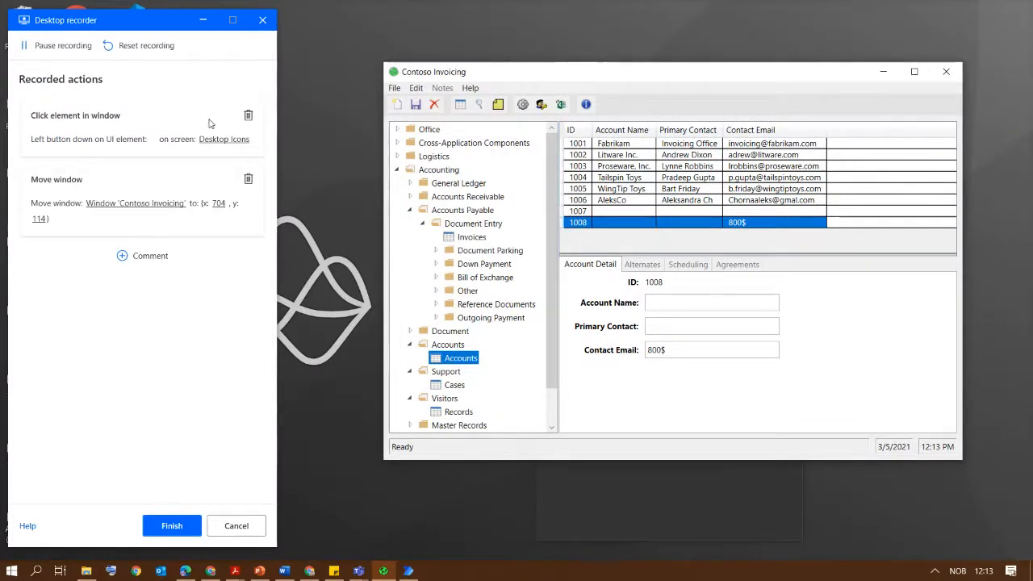
click(247, 116)
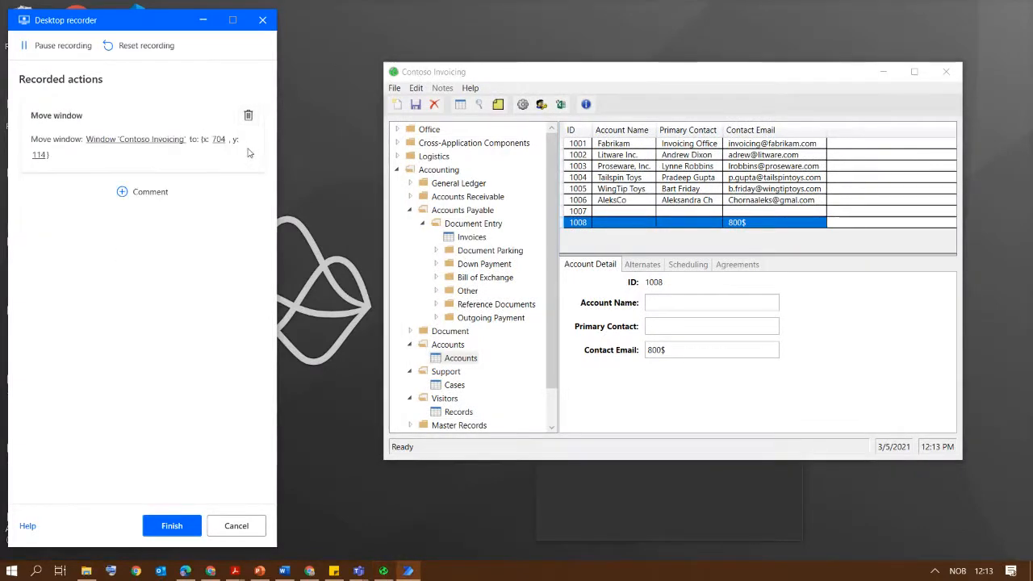
click(248, 116)
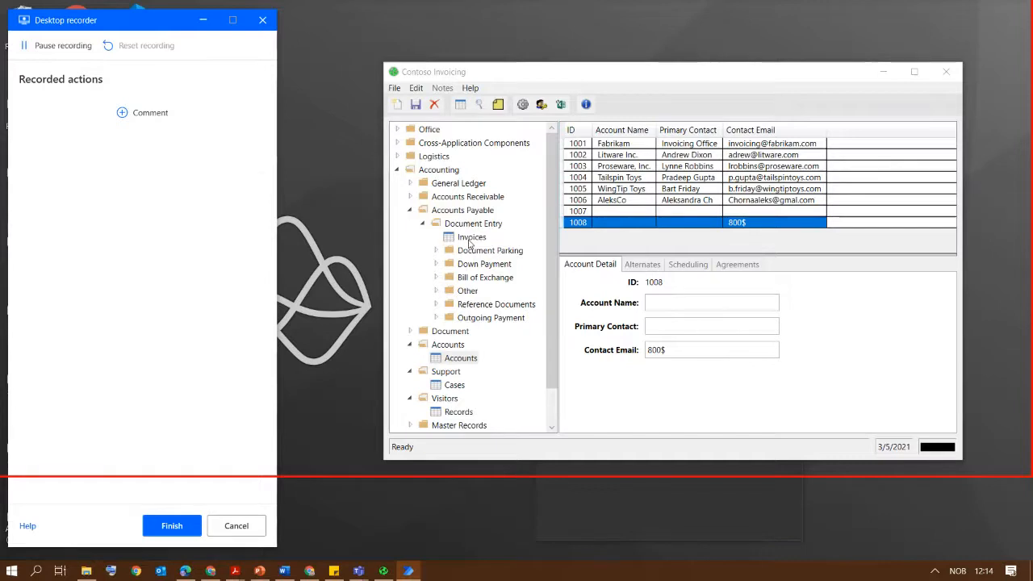
click(469, 241)
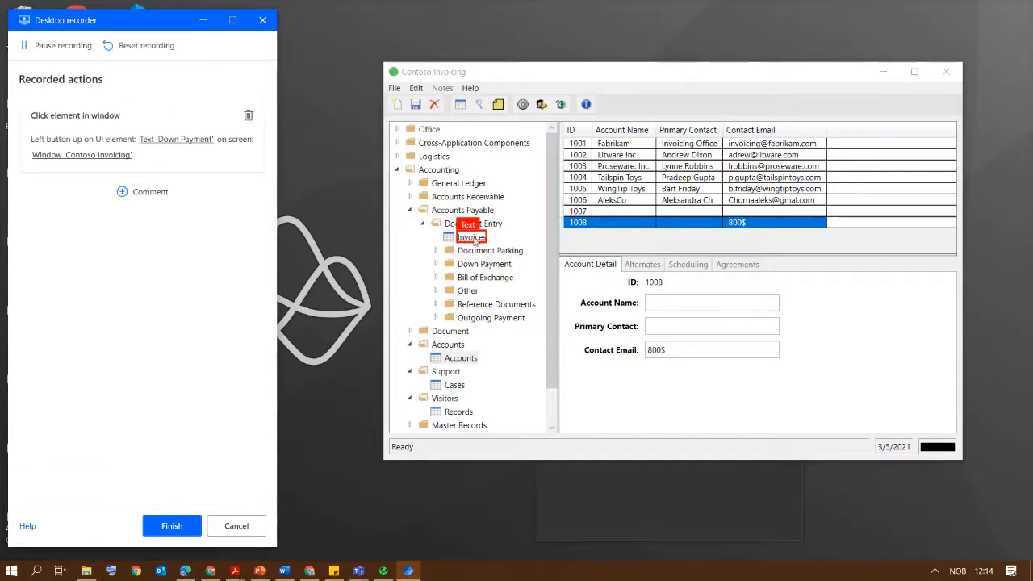
click(248, 116)
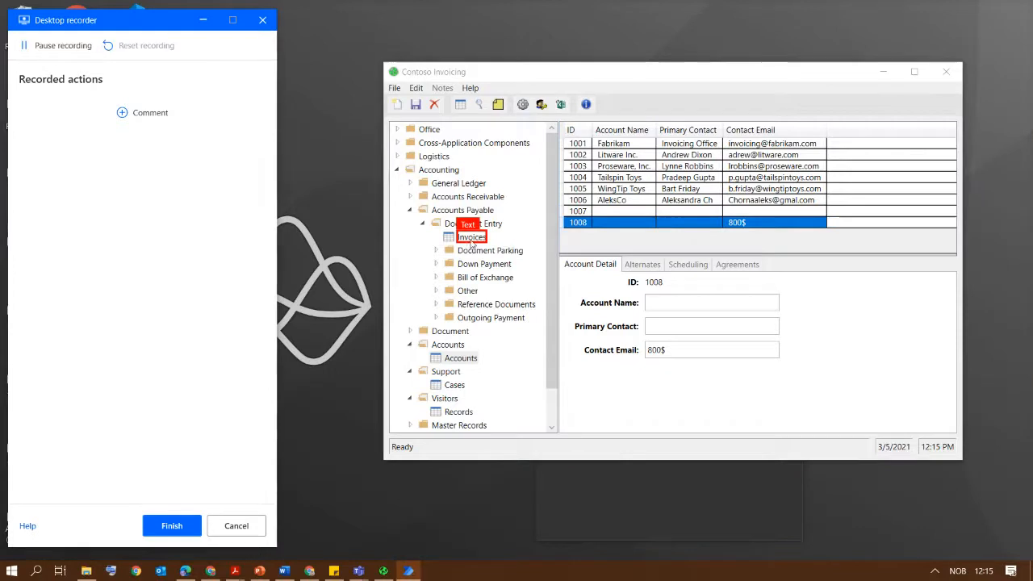
Record opening the Invoices list and creating a new record with AleksCo as the account
click(471, 238)
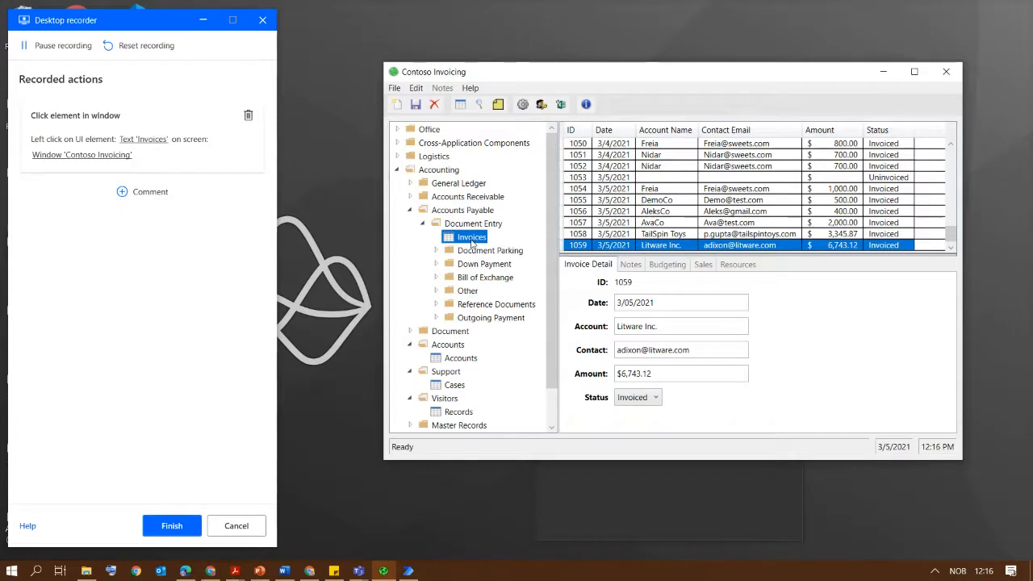
click(397, 105)
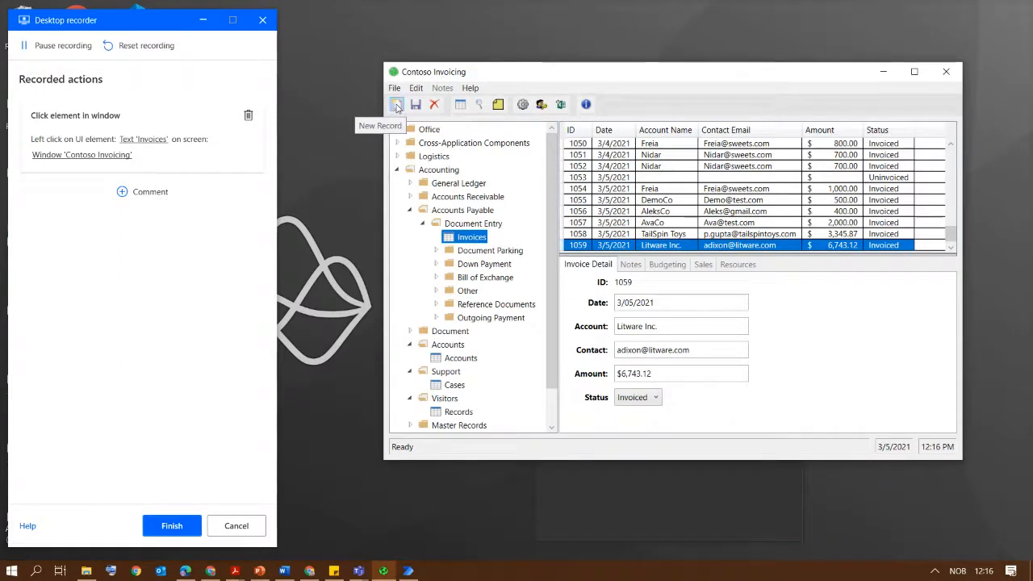
click(654, 326)
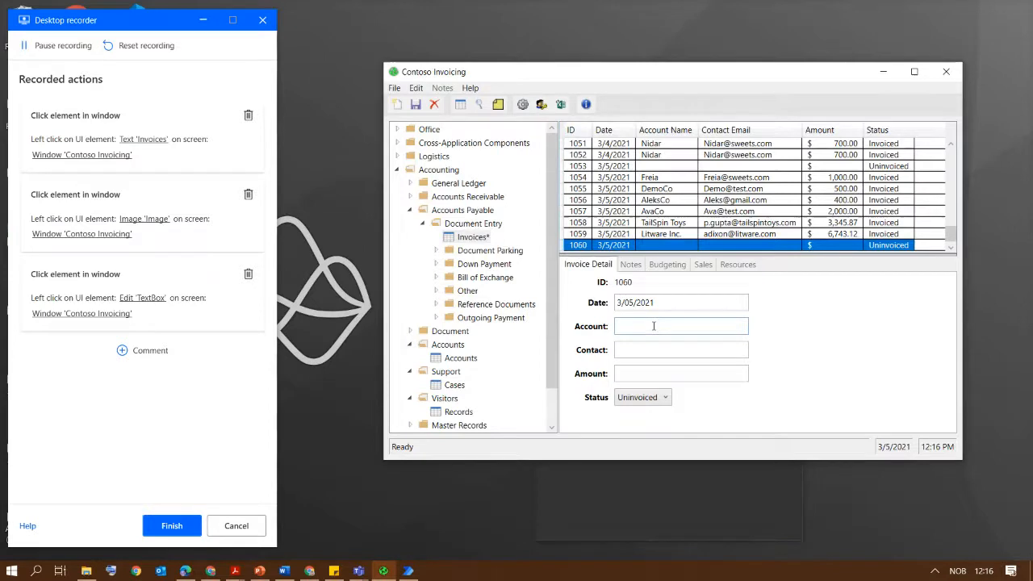
text(Aleks)
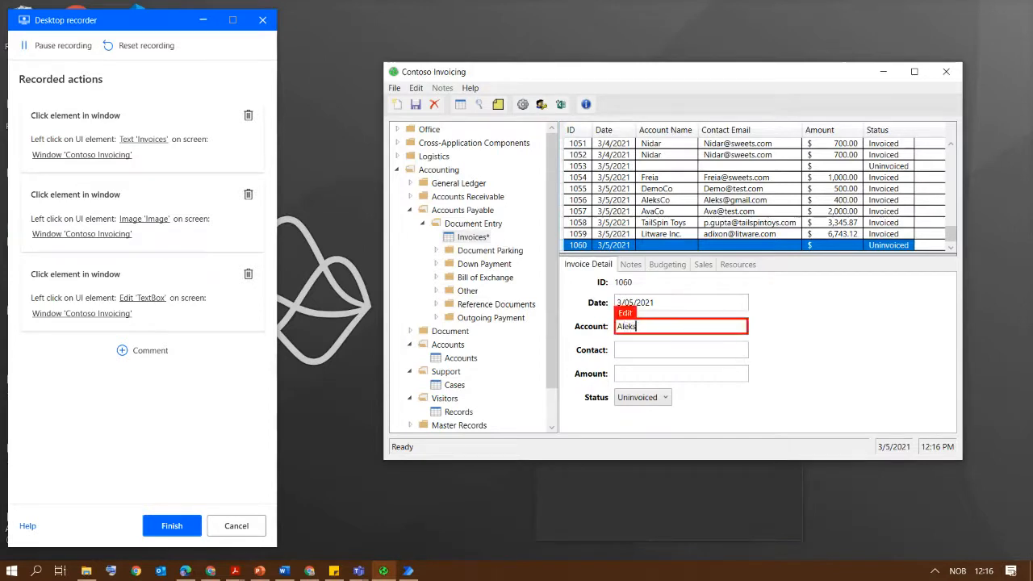
text(Co)
Record filling in the new invoice's contact e-mail and an amount of 500$
click(660, 349)
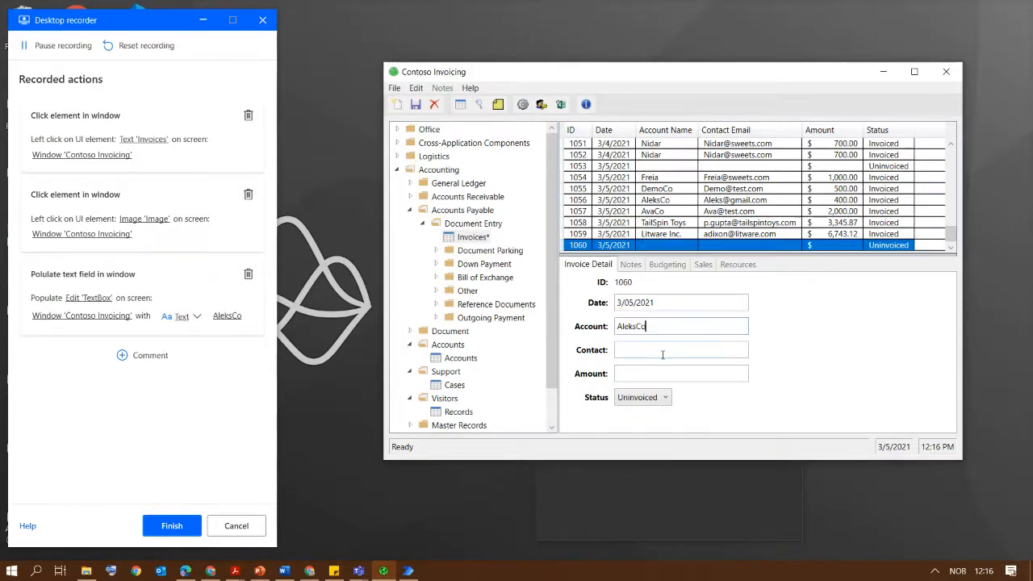
text(Alek)
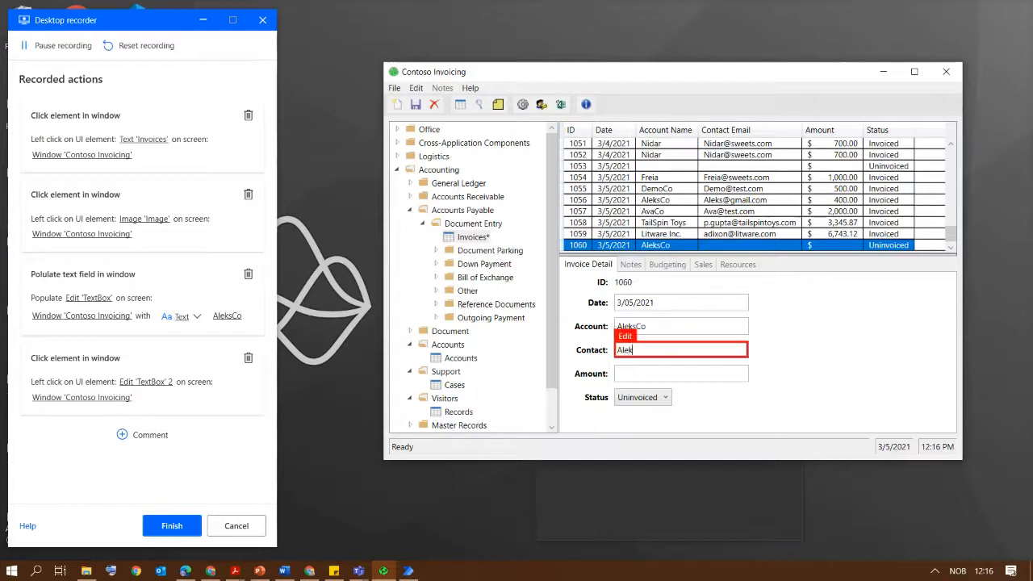
text(s@)
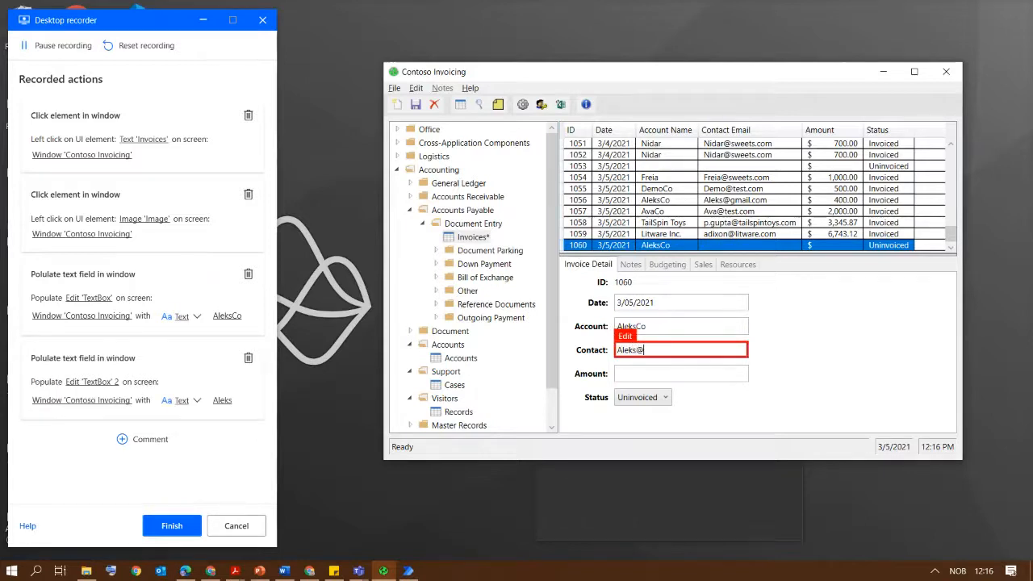
text(test.com)
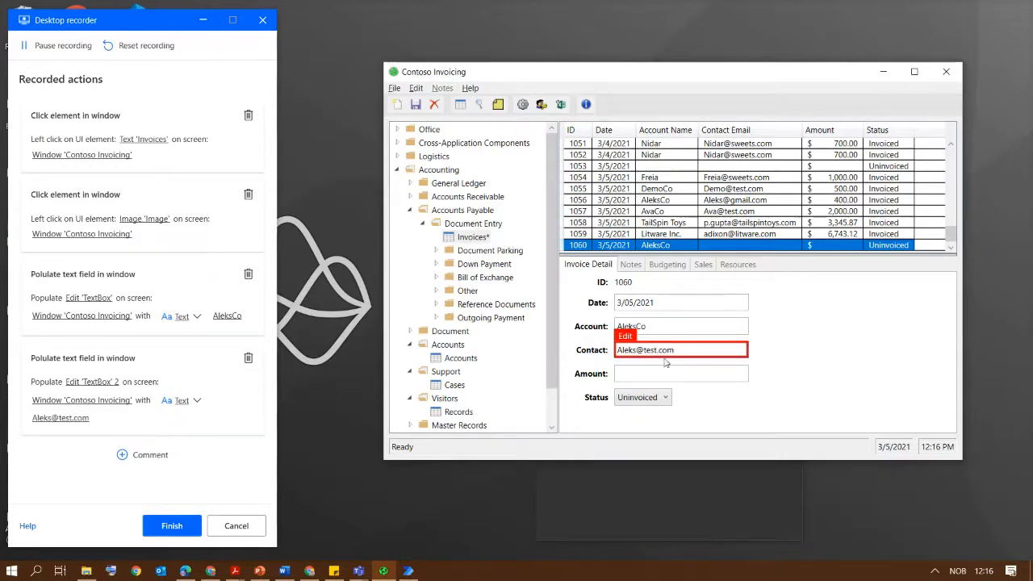
click(672, 373)
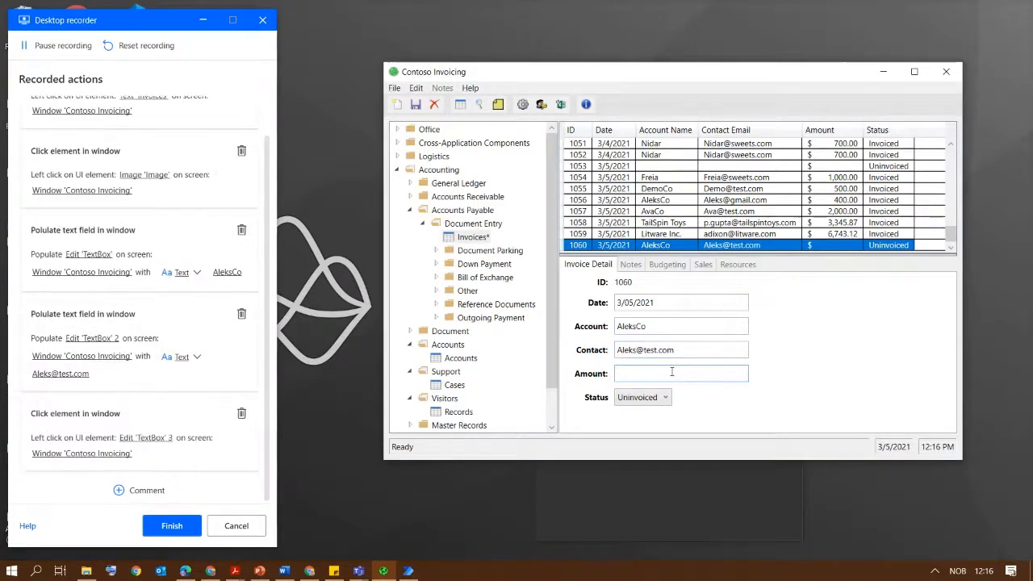
text(500$)
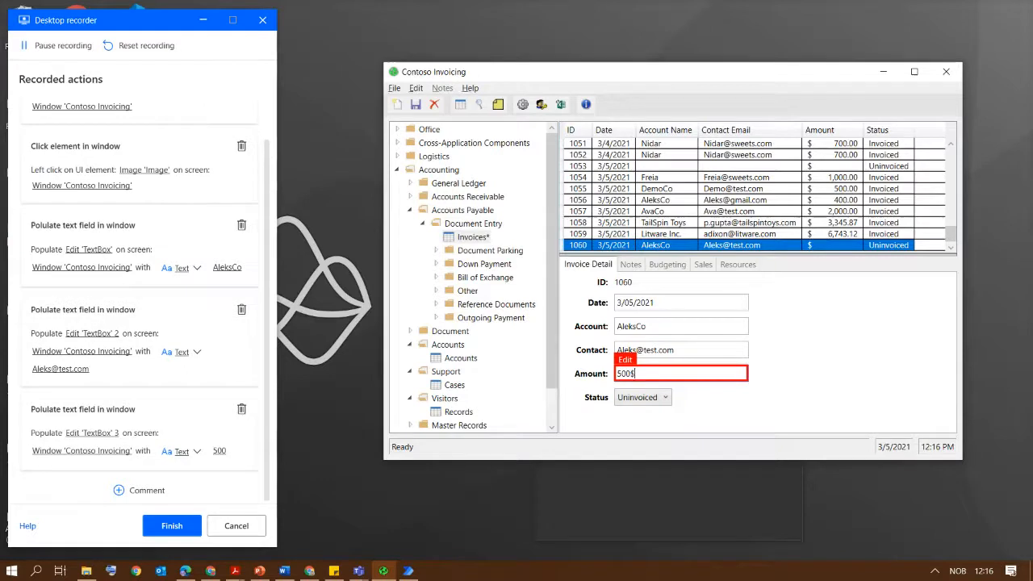
Record setting the invoice status to Invoiced and saving the record, and finish the desktop recording
click(665, 399)
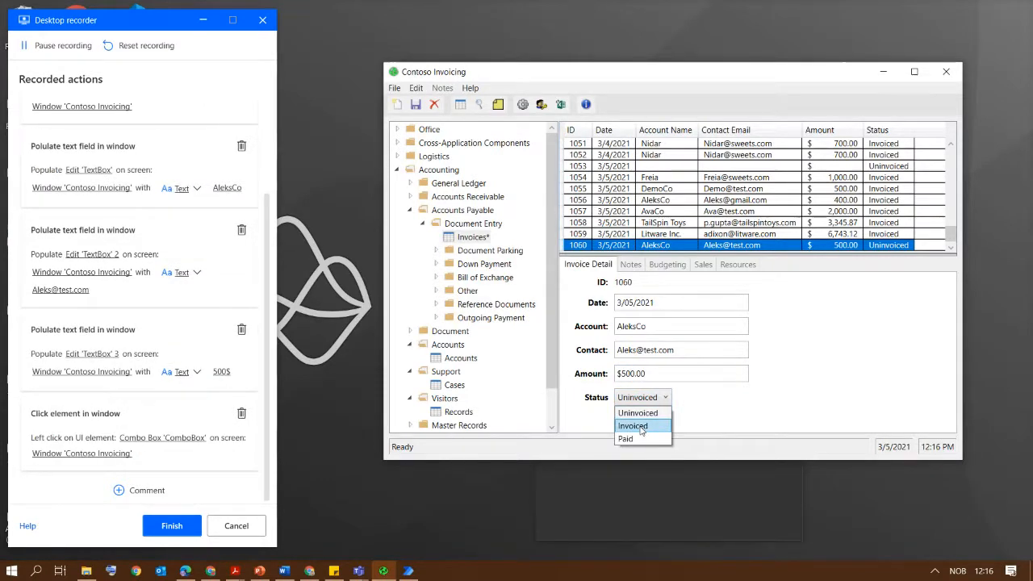
click(642, 428)
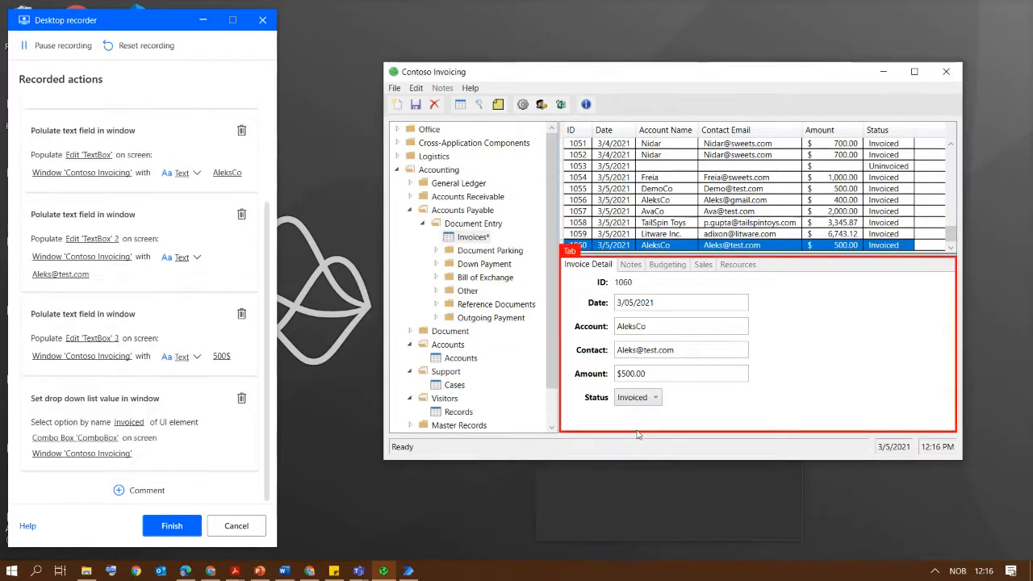
click(415, 105)
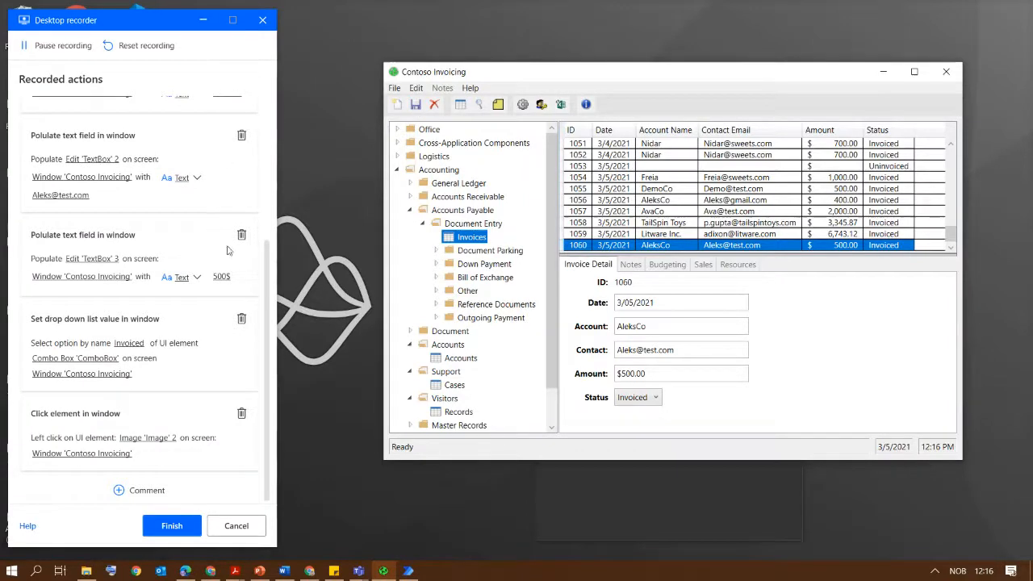
click(174, 526)
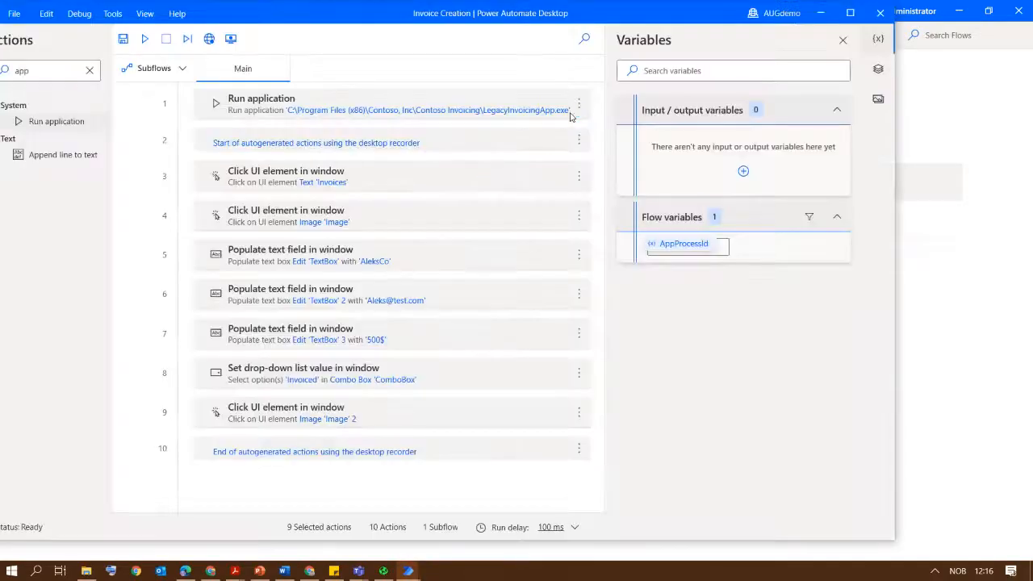
Bring the flow designer fully into view and look through the commands available for the recorded action on the Invoices element
drag(363, 20, 476, 19)
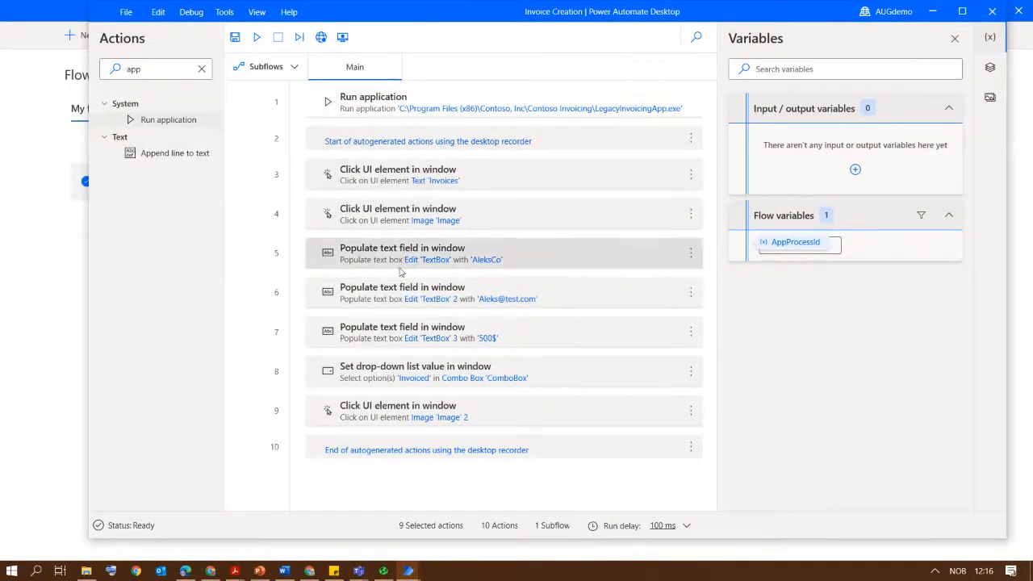
click(691, 175)
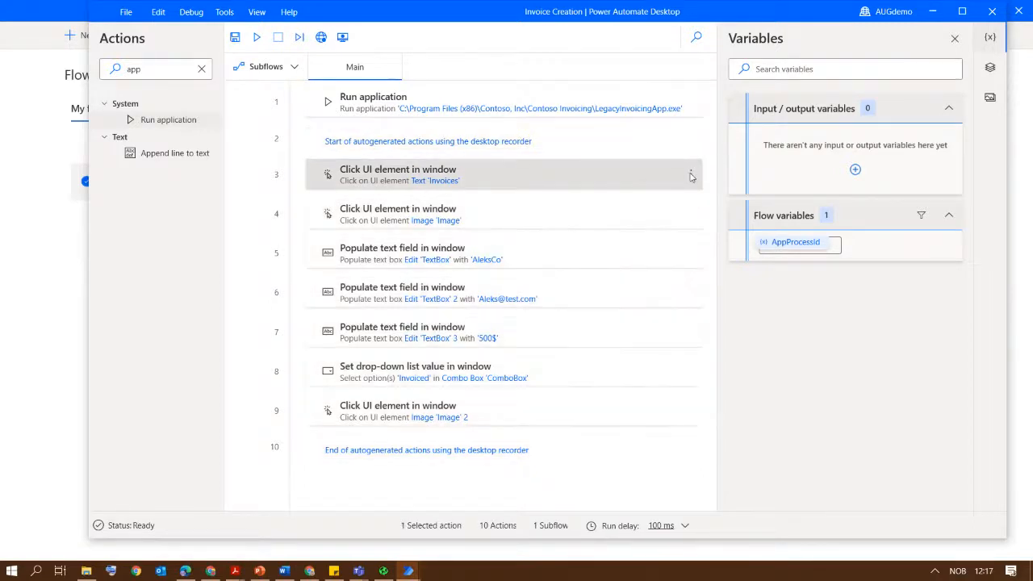
click(690, 175)
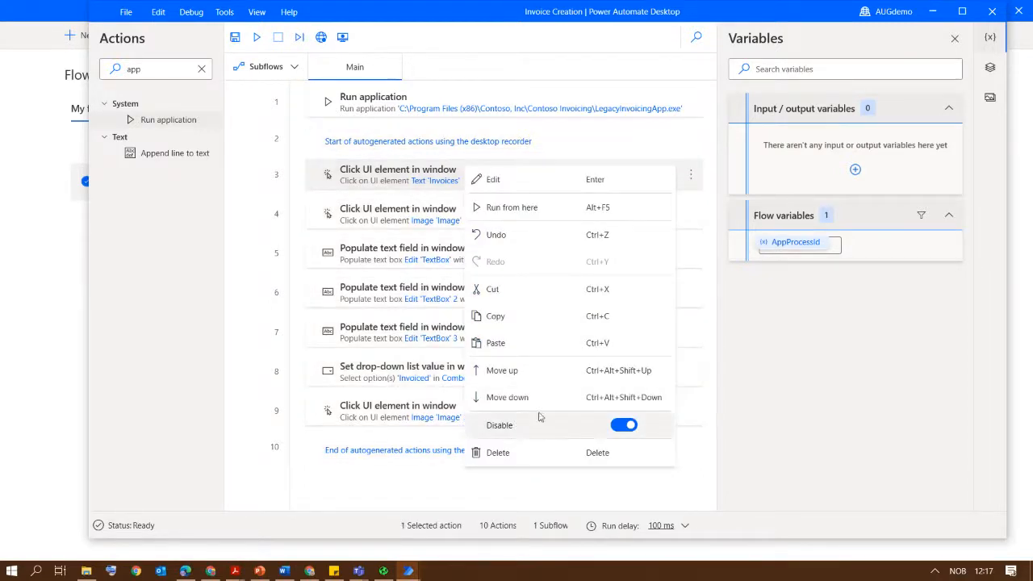
click(692, 176)
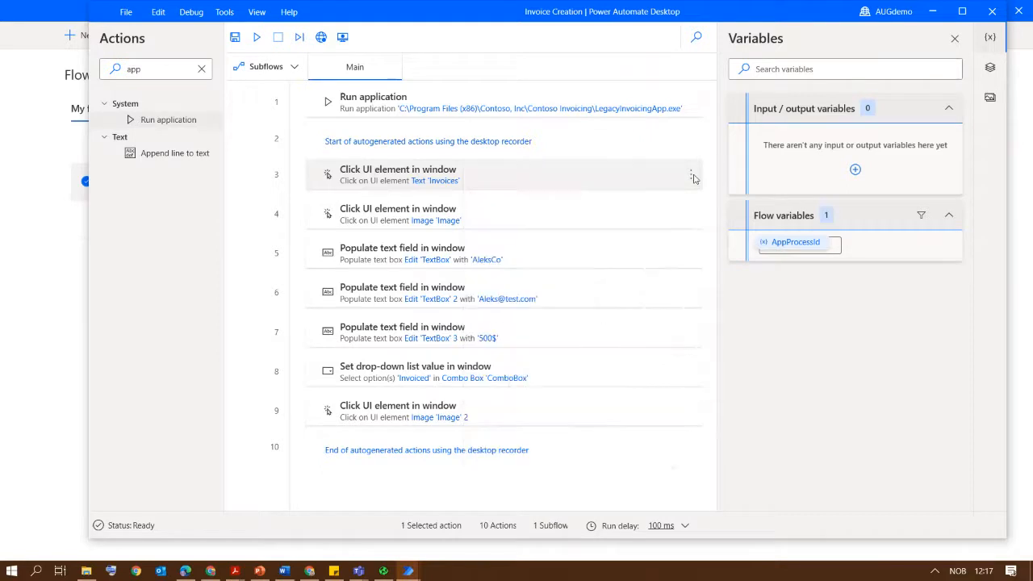
click(691, 176)
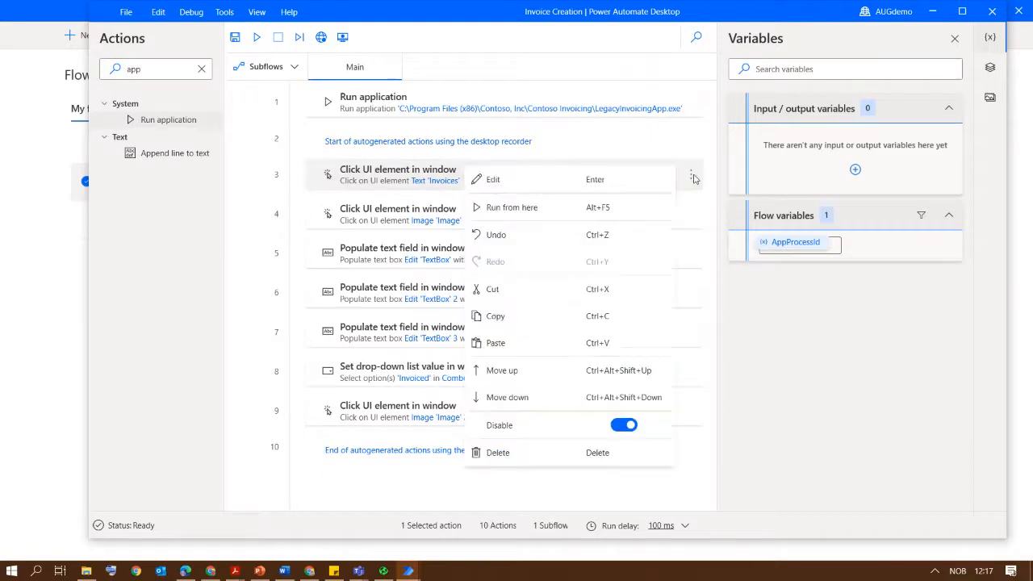
click(803, 400)
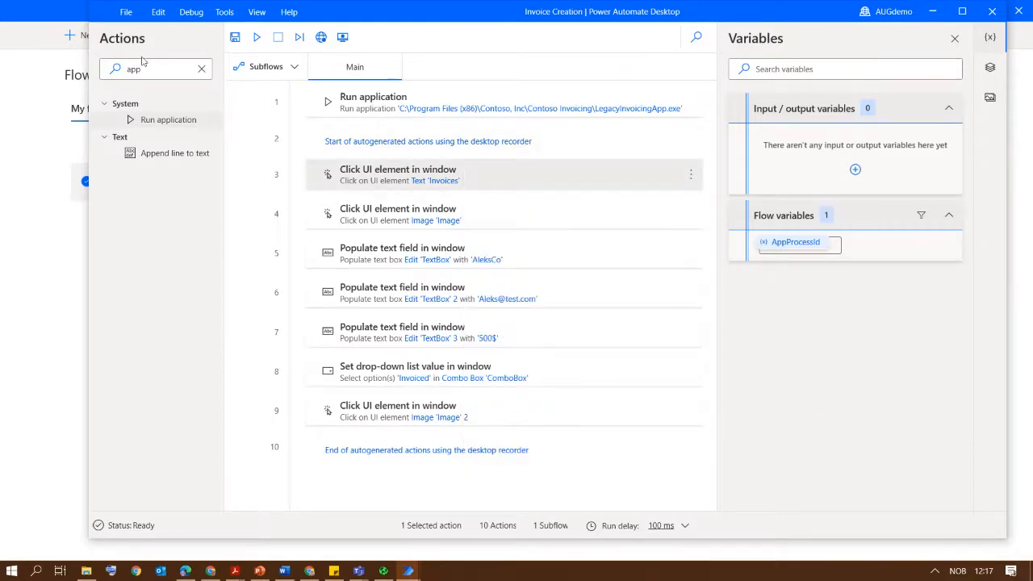
Save the Invoice Creation flow and run it to test the recorded invoice entry
click(234, 38)
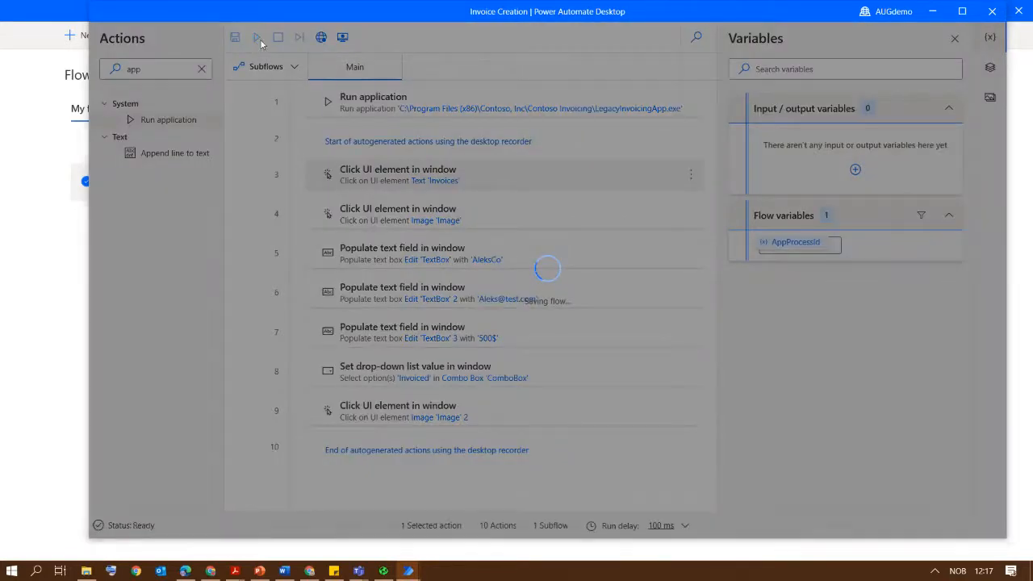
click(638, 300)
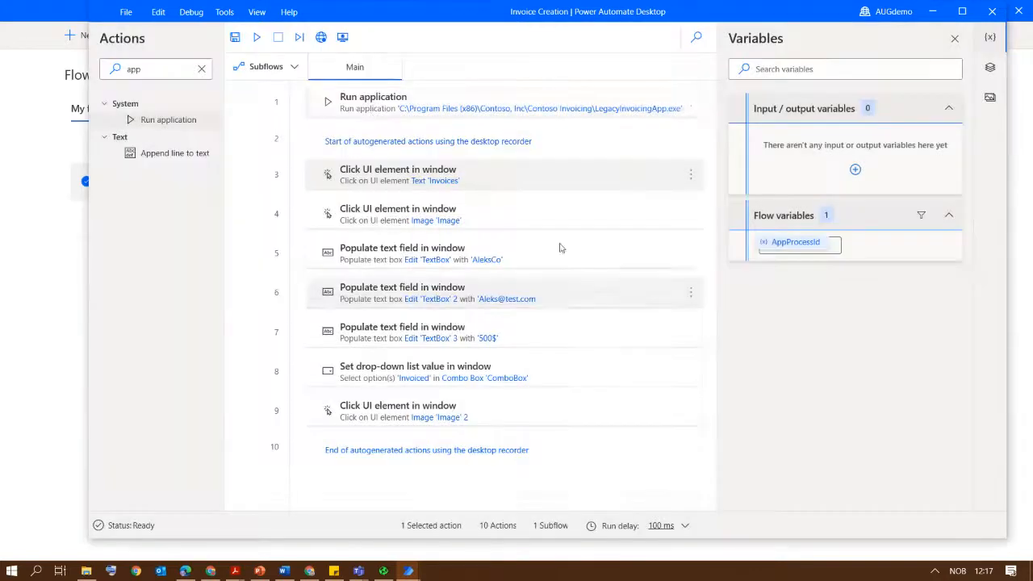
click(257, 39)
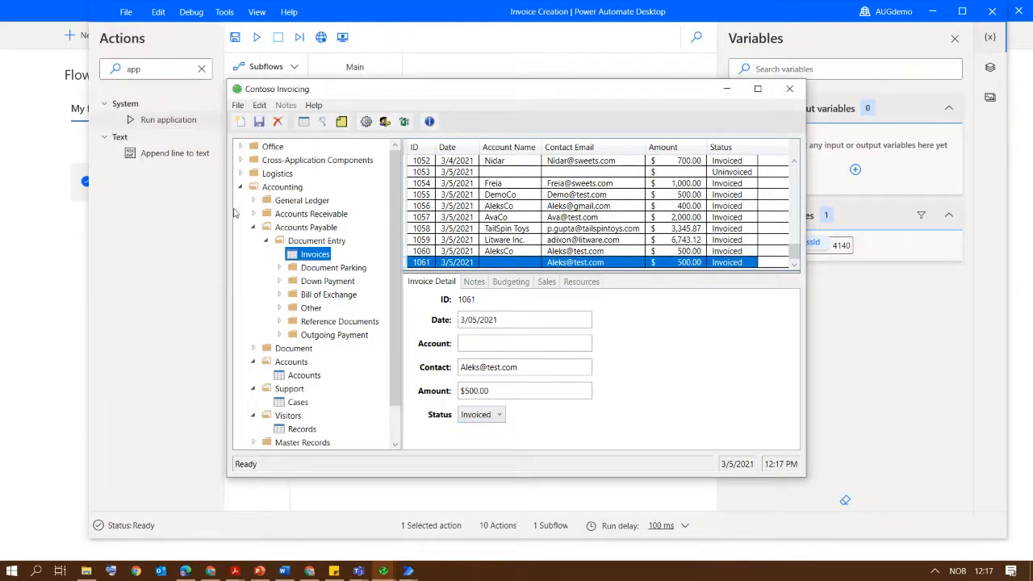
Switch back to the Power Automate flow designer and start a new input variable named Account
click(157, 269)
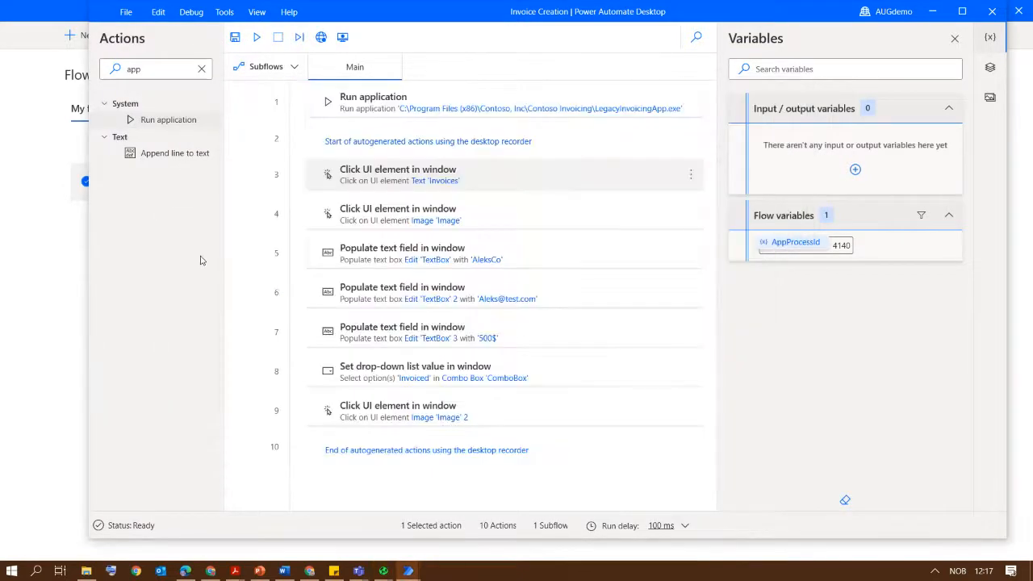
click(581, 262)
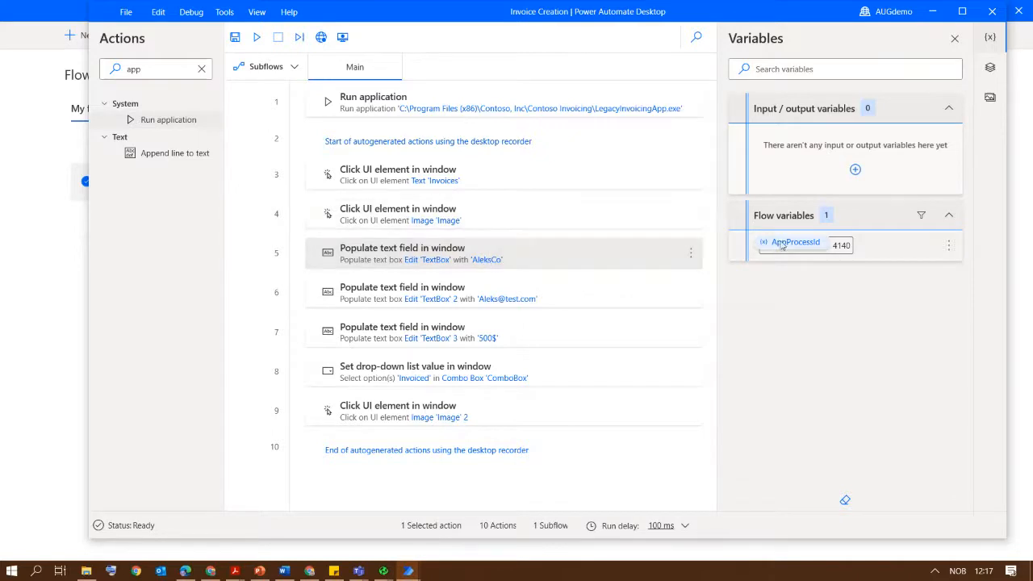
click(855, 171)
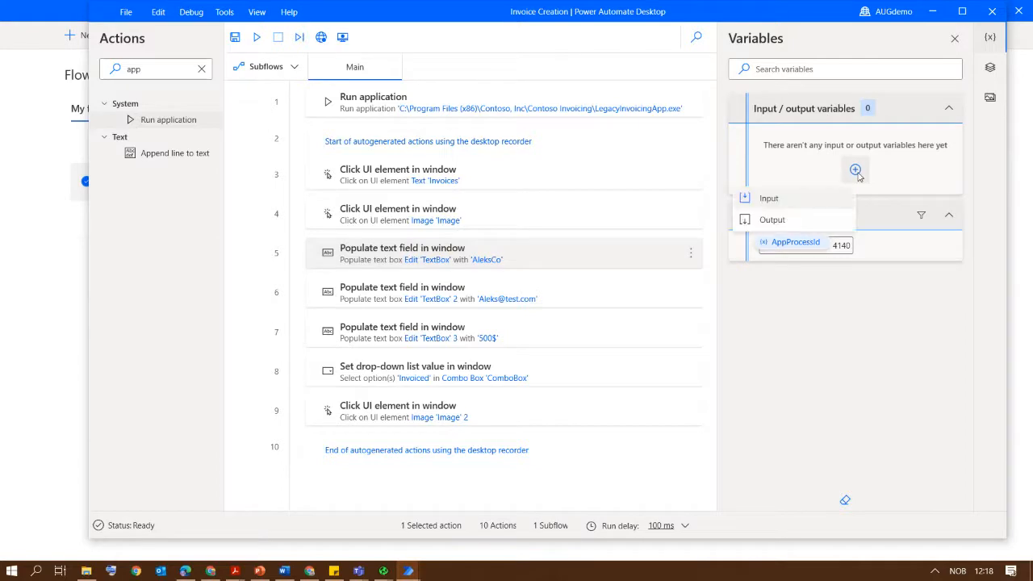
click(812, 202)
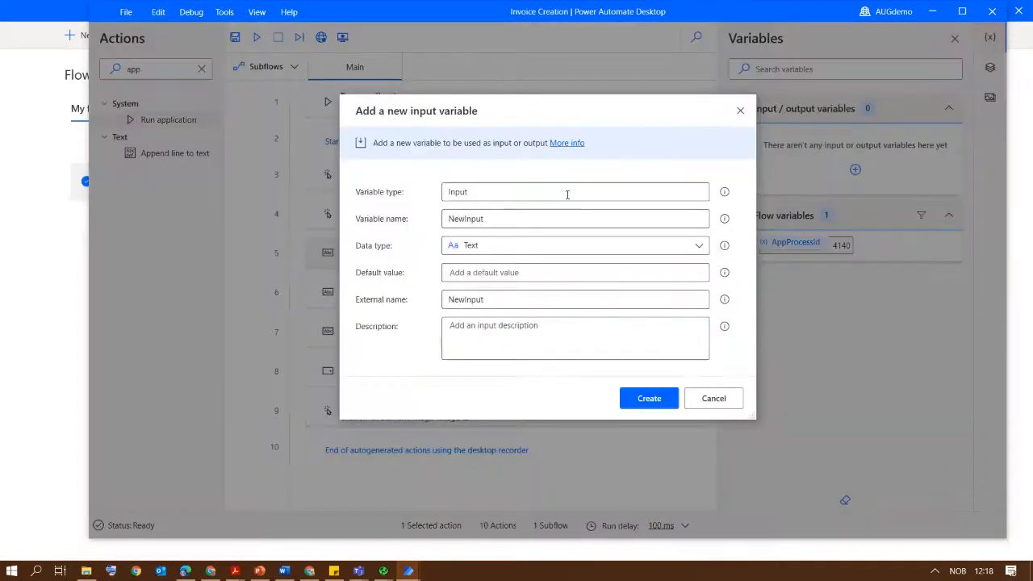
drag(518, 221, 411, 226)
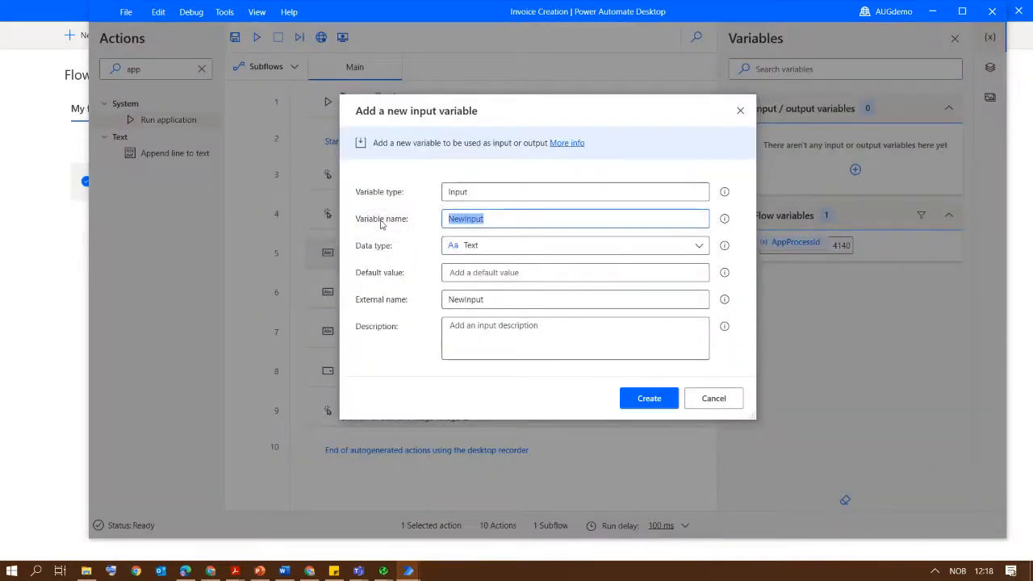
text(Account)
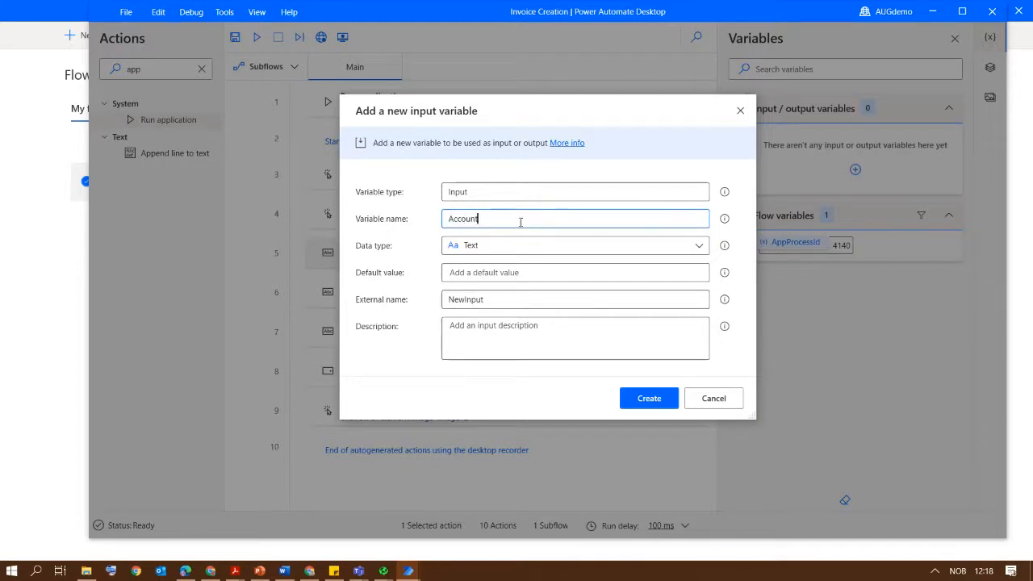
Give the Account variable the default value AvaCo, use Account as its external name and description, and create it
drag(521, 222, 355, 226)
key(ctrl+c)
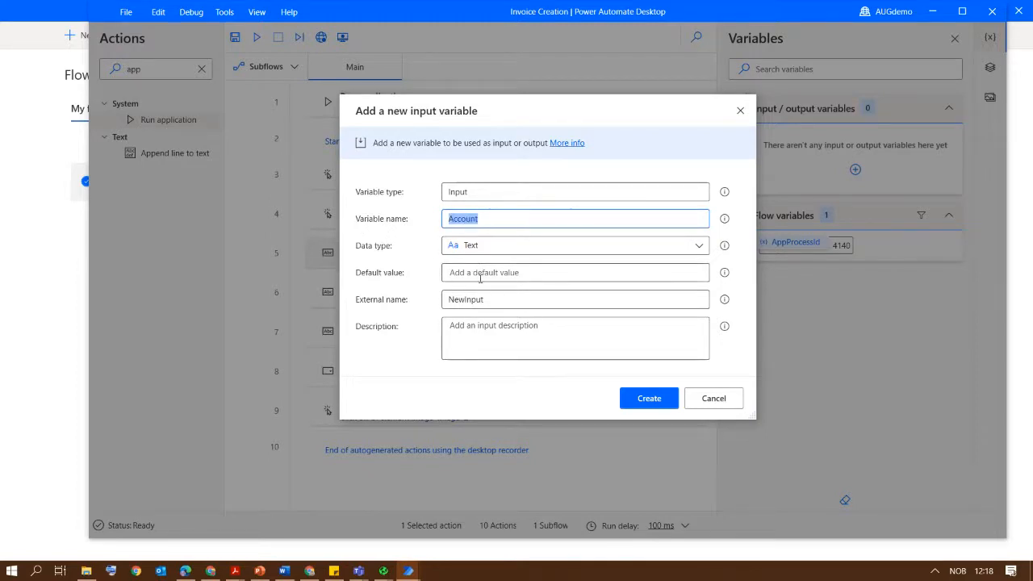
click(480, 275)
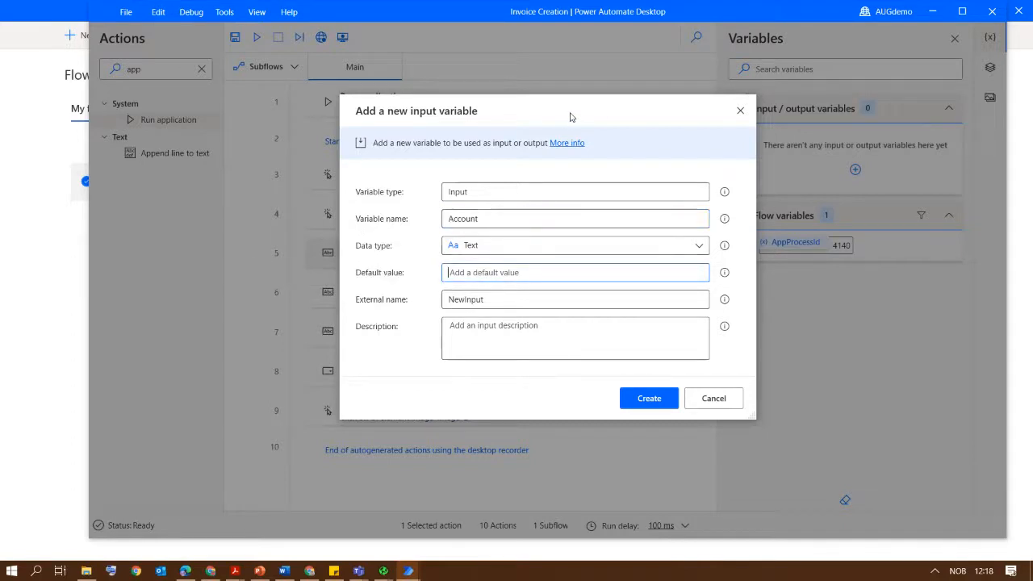
text(AvaCo)
click(525, 301)
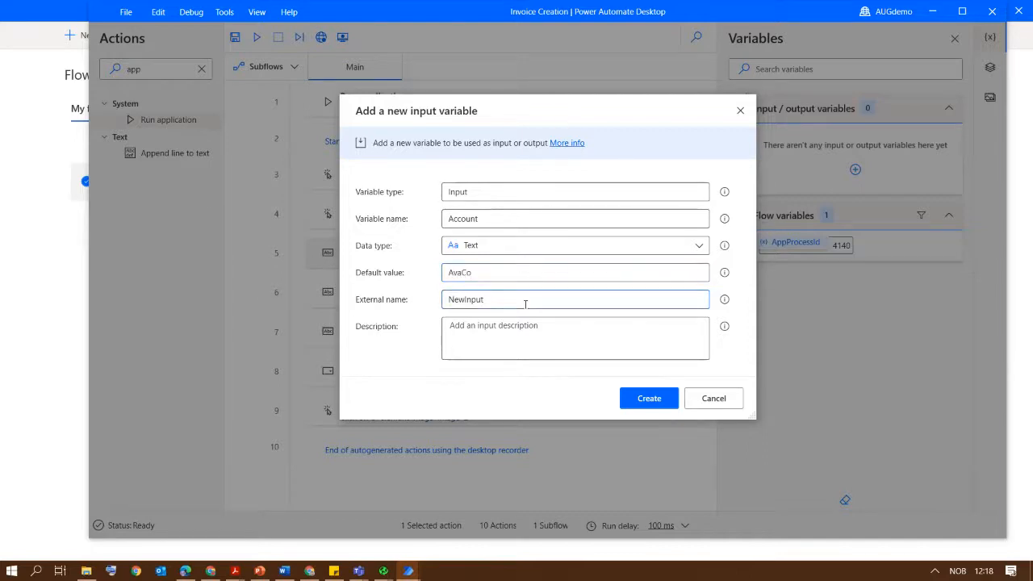
drag(525, 304, 360, 309)
key(ctrl+v)
click(494, 339)
key(ctrl+v)
click(656, 398)
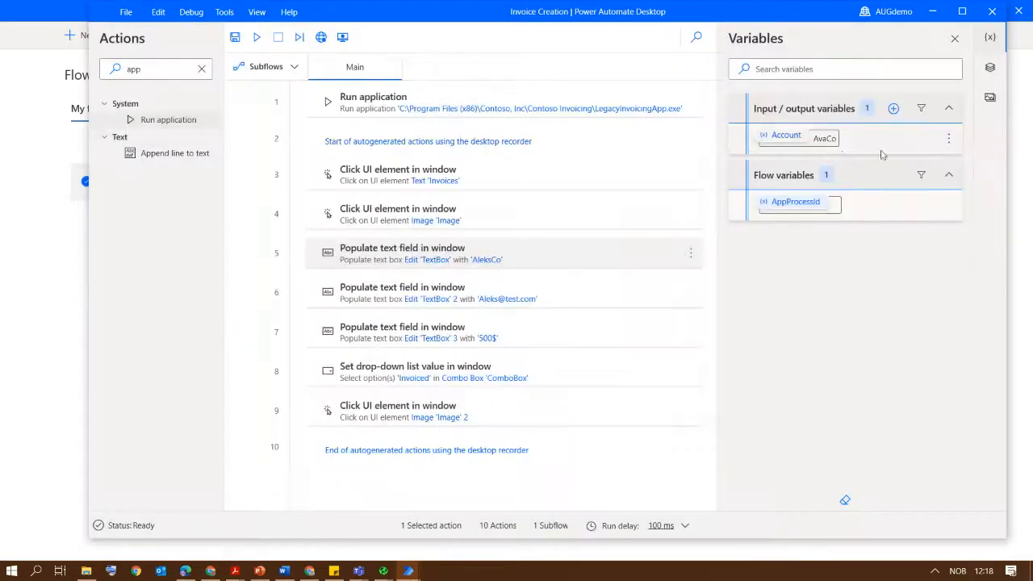
Start another new input variable and name it Amount
click(894, 108)
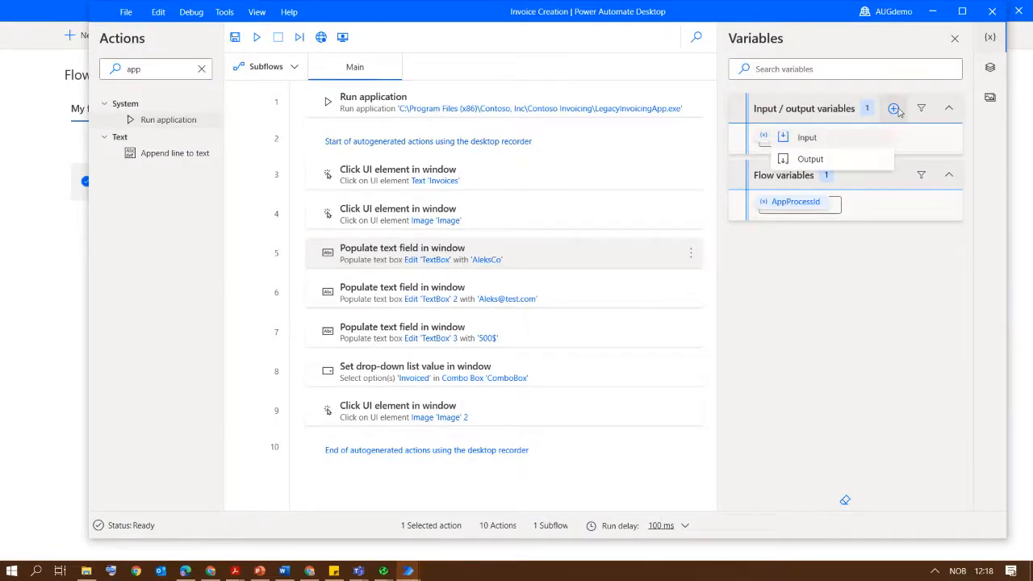
click(842, 141)
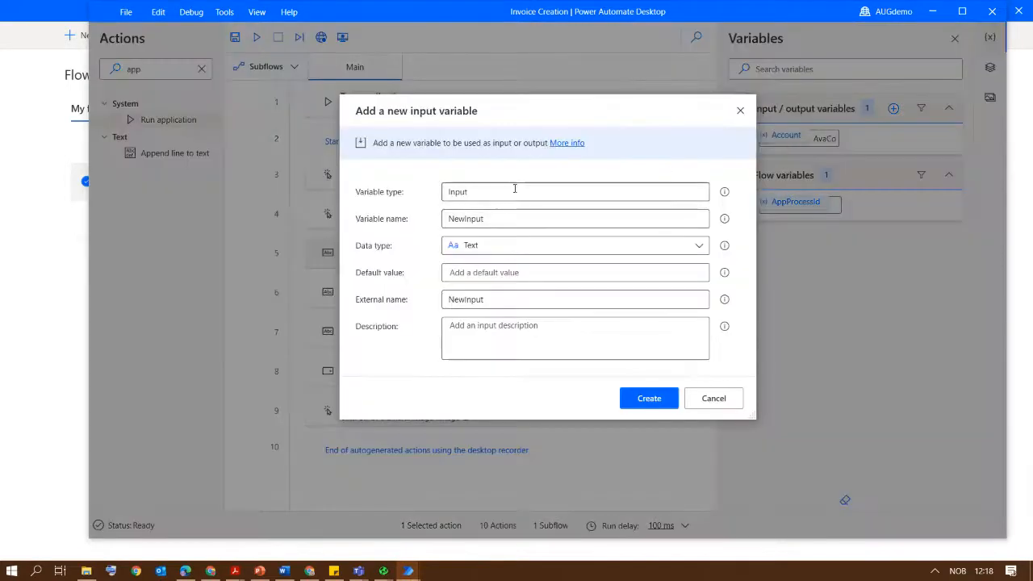
click(489, 214)
drag(484, 219, 402, 221)
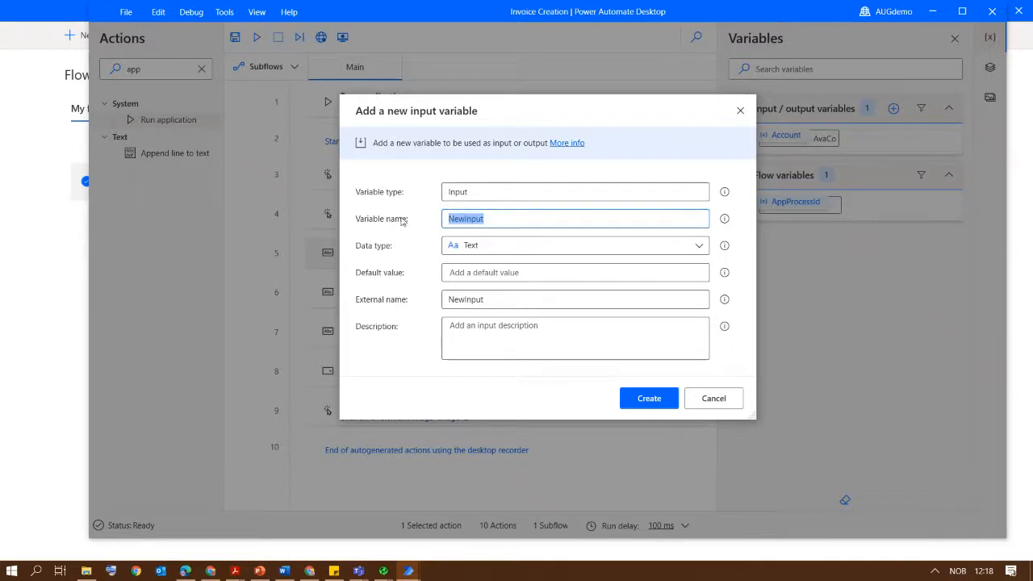
text(Amount)
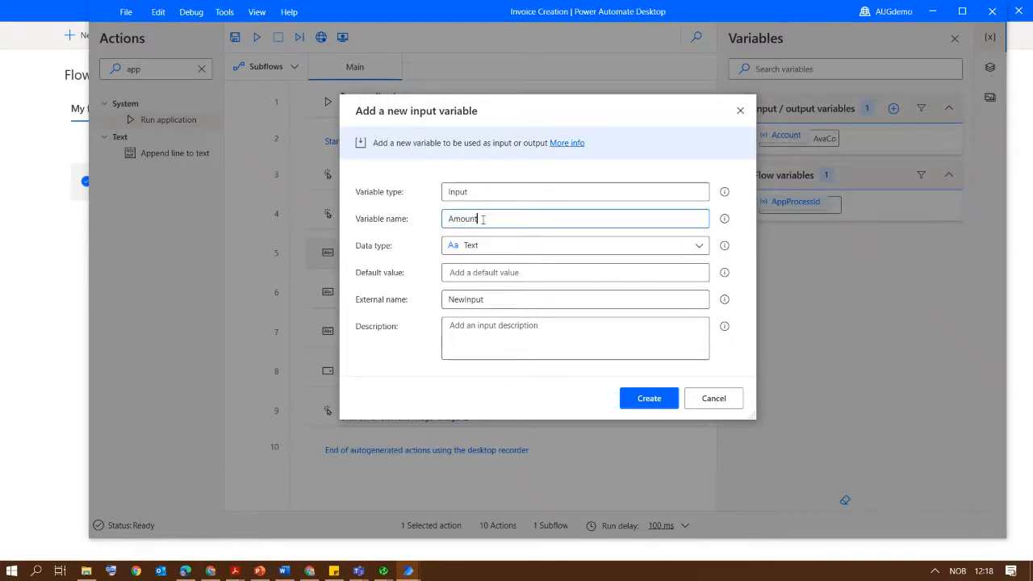
Set the external name and description of the Amount variable to Amount
drag(482, 218, 322, 220)
key(ctrl+c)
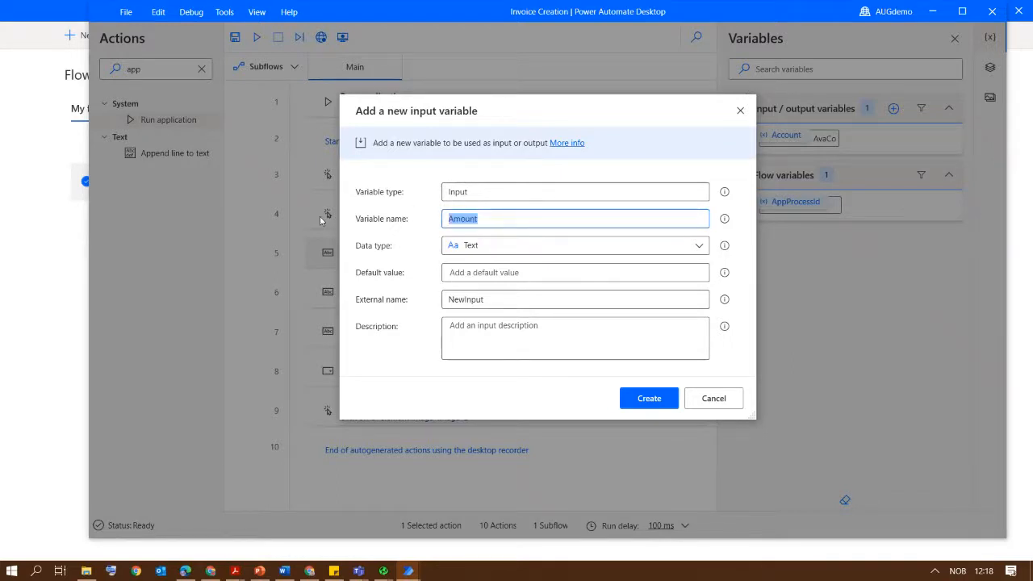
click(487, 302)
key(ctrl+v)
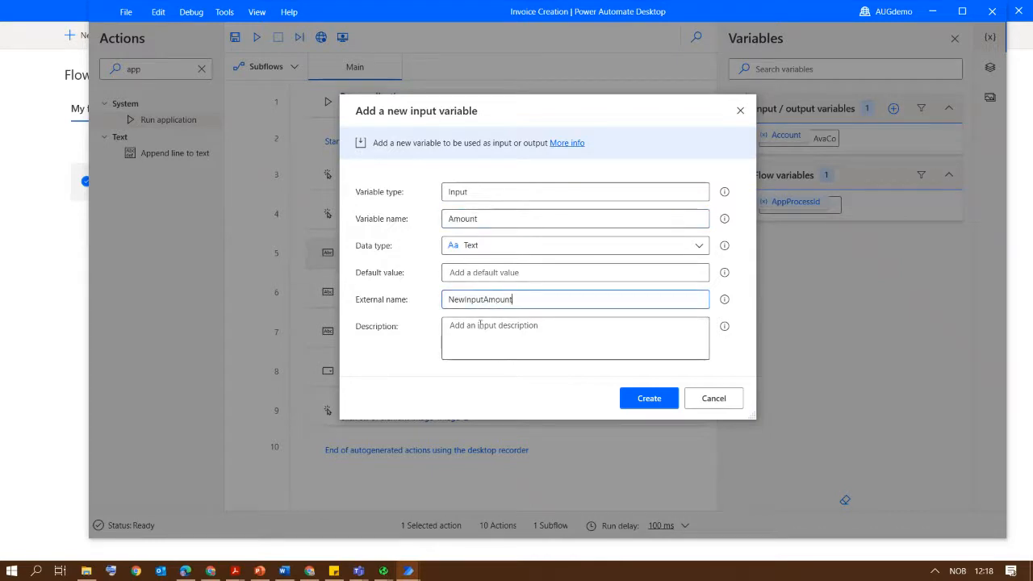
drag(538, 298, 369, 297)
key(ctrl+v)
click(584, 330)
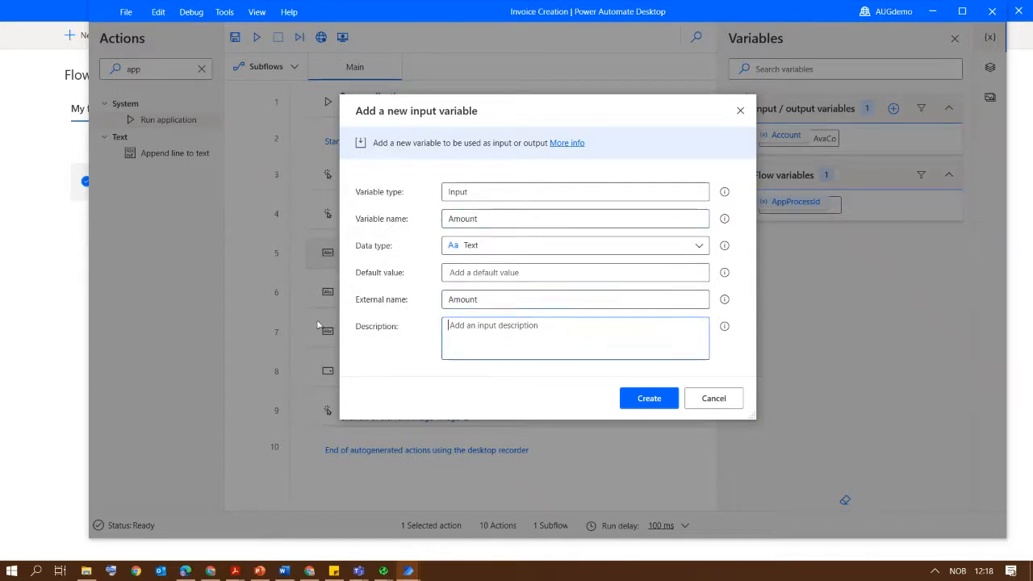
key(ctrl+v)
Set the Amount variable's default value to 1000$ and create the variable
click(473, 272)
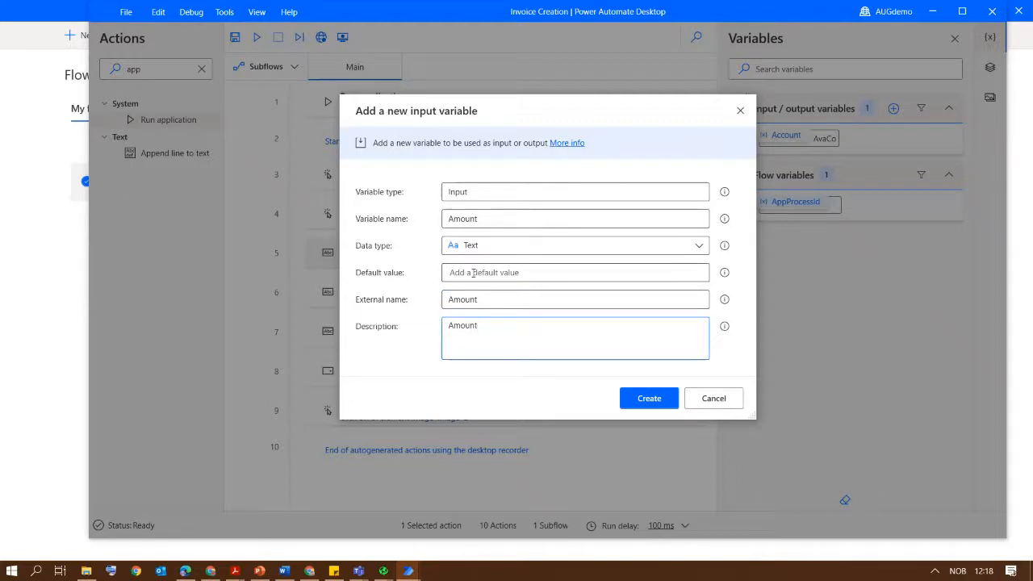
text(1000)
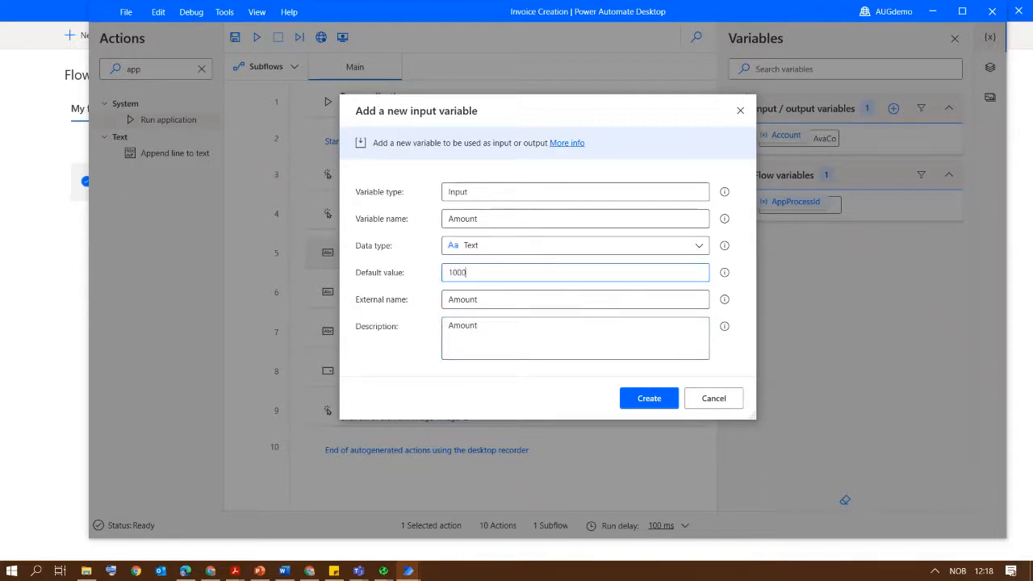
text($)
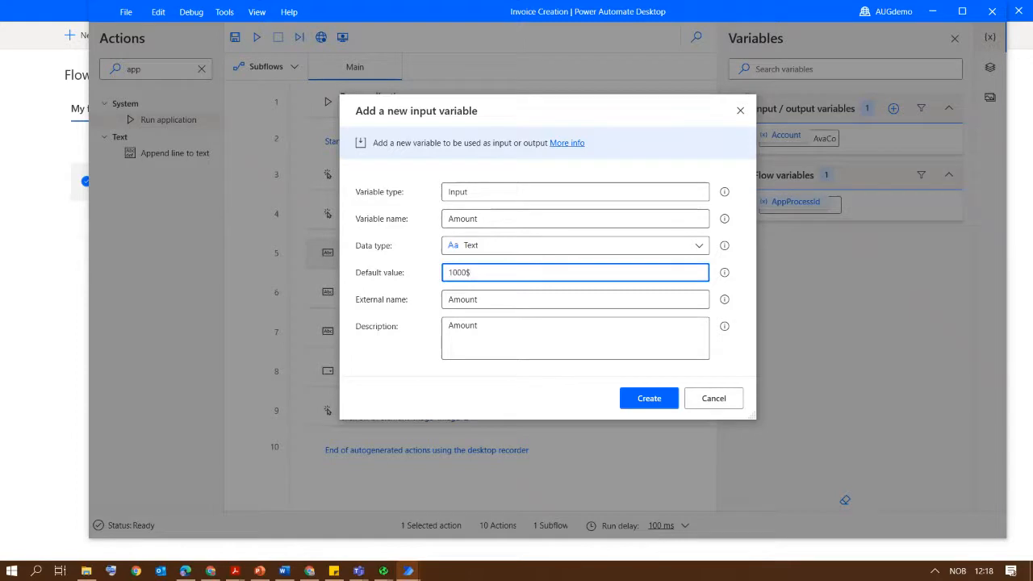
click(667, 401)
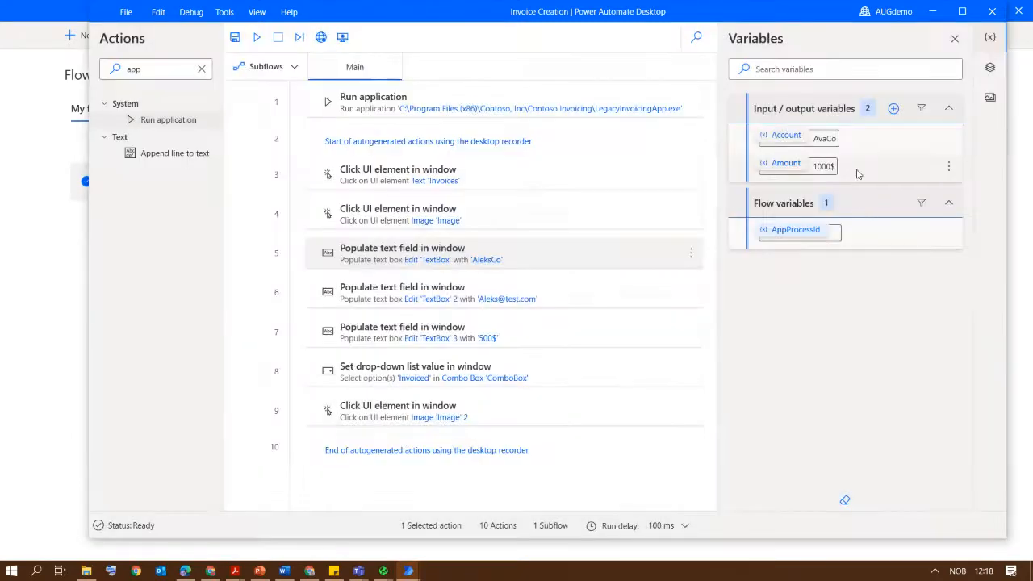
Start a third input variable and name it Contact
click(893, 108)
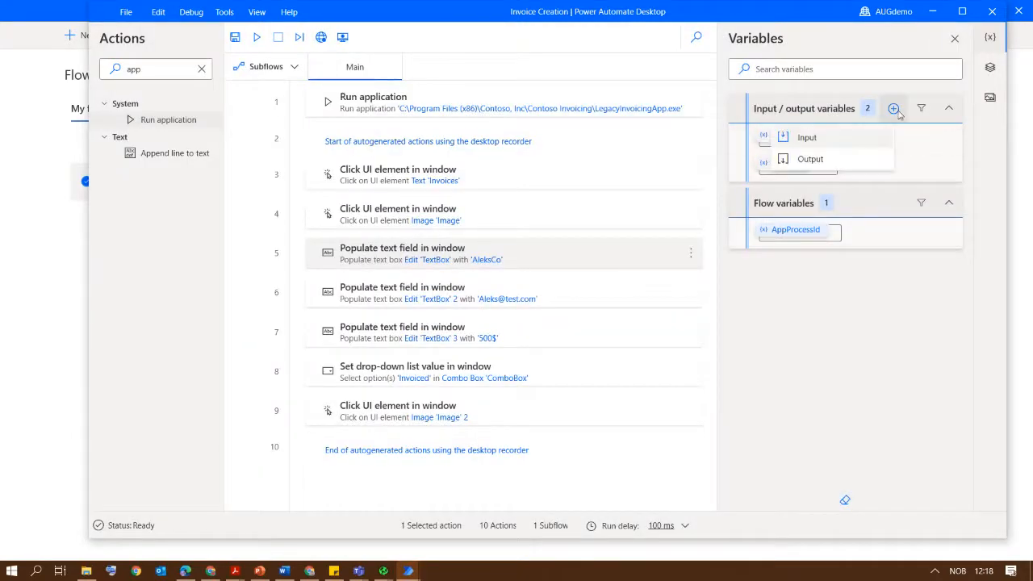
click(807, 138)
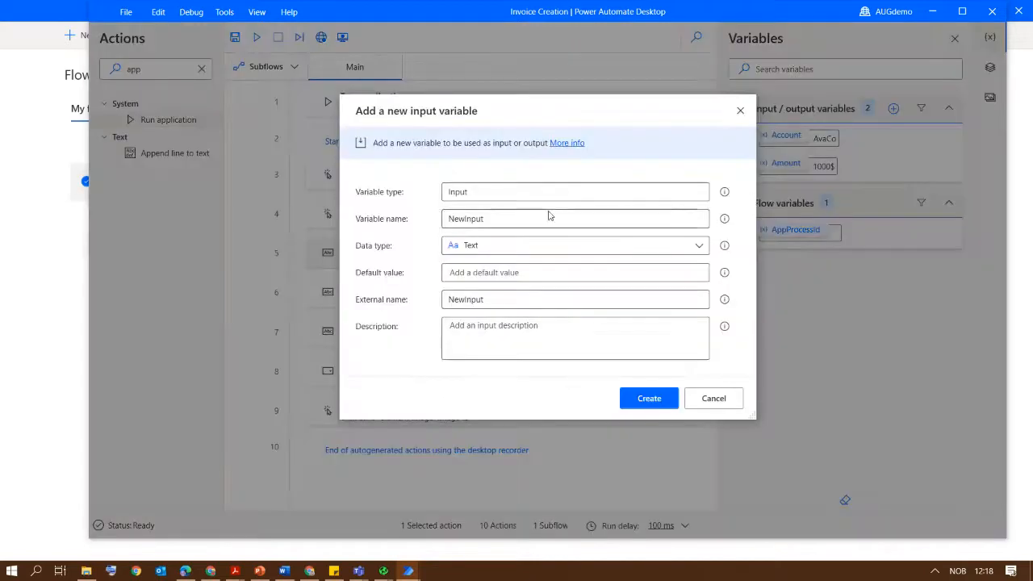
drag(490, 218, 383, 222)
text(Contact)
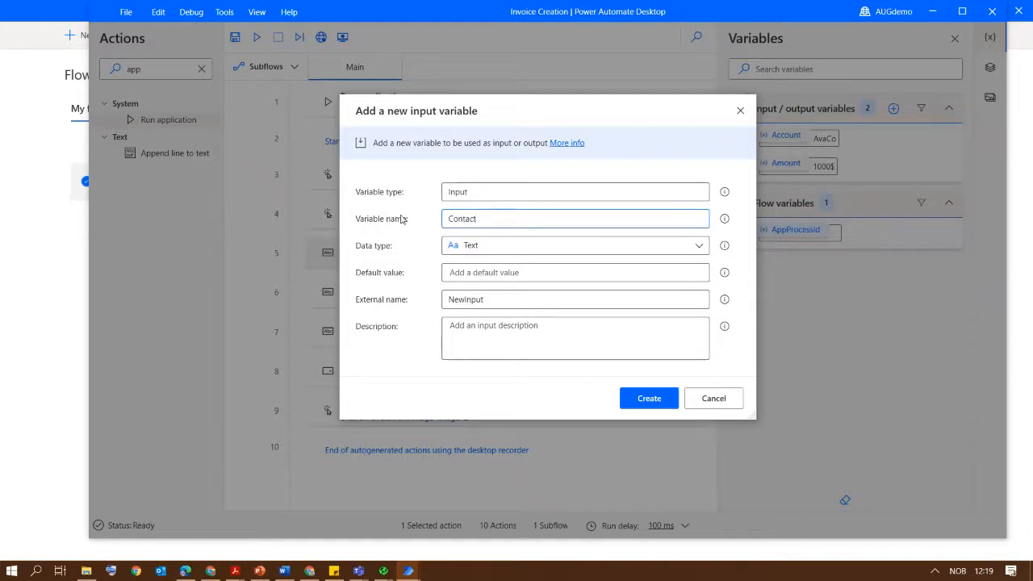
Set the external name and description of the Contact variable to Contact
drag(487, 218, 401, 221)
key(ctrl+c)
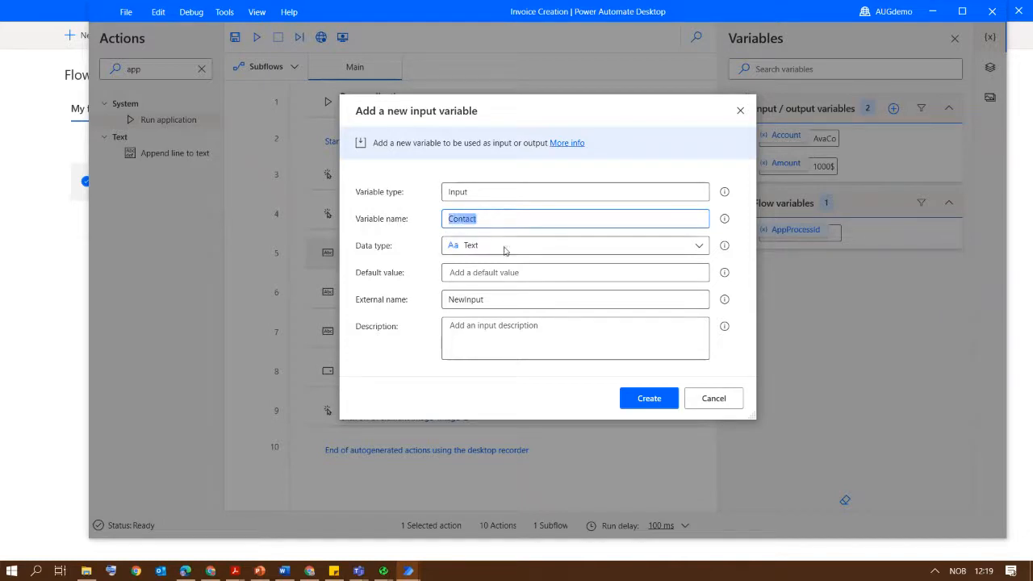
click(491, 299)
double_click(494, 300)
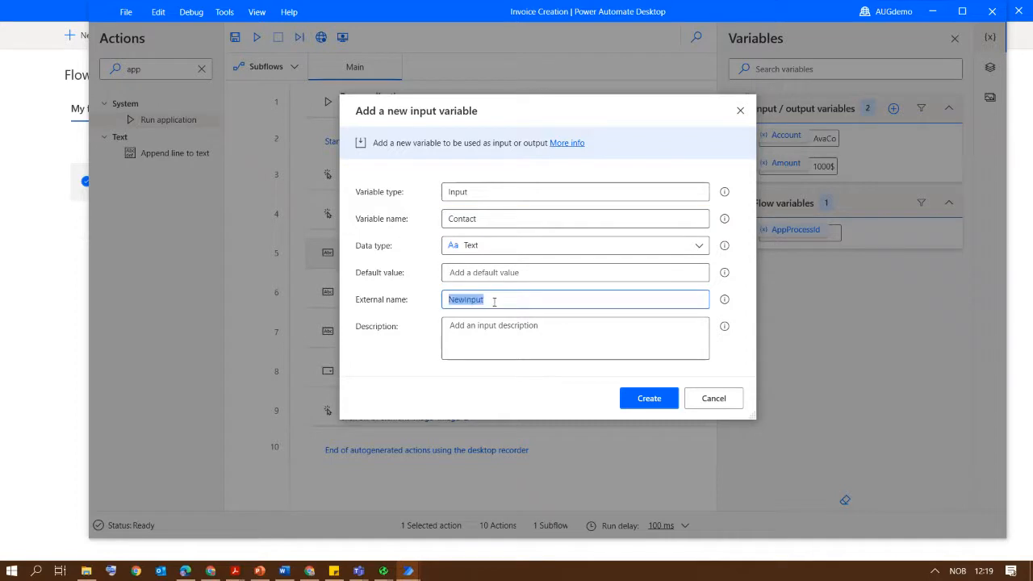
key(ctrl+v)
key(Tab)
key(ctrl+v)
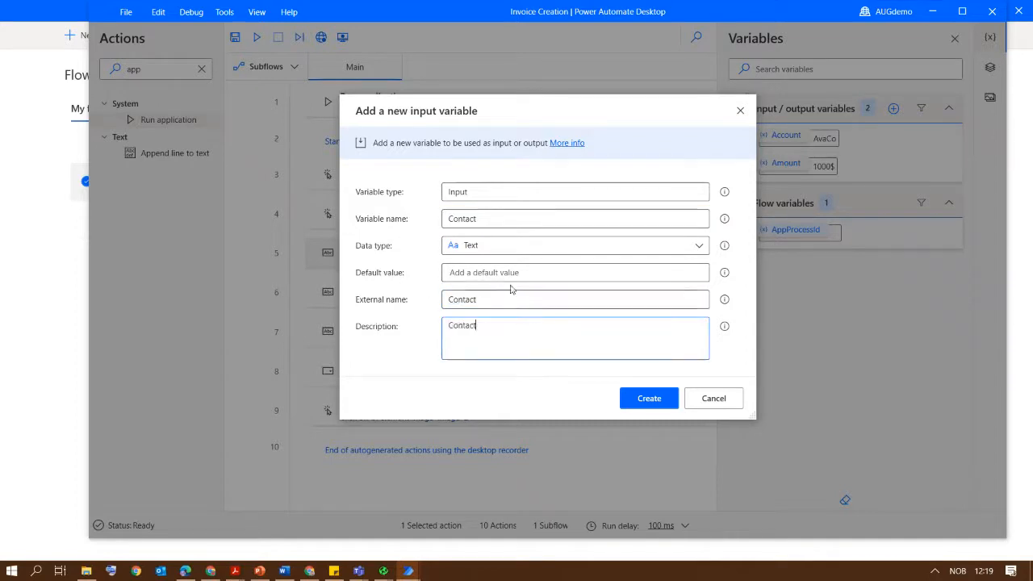
Enter the contact's e-mail as the Contact variable's default value and create the variable
click(494, 273)
text(A)
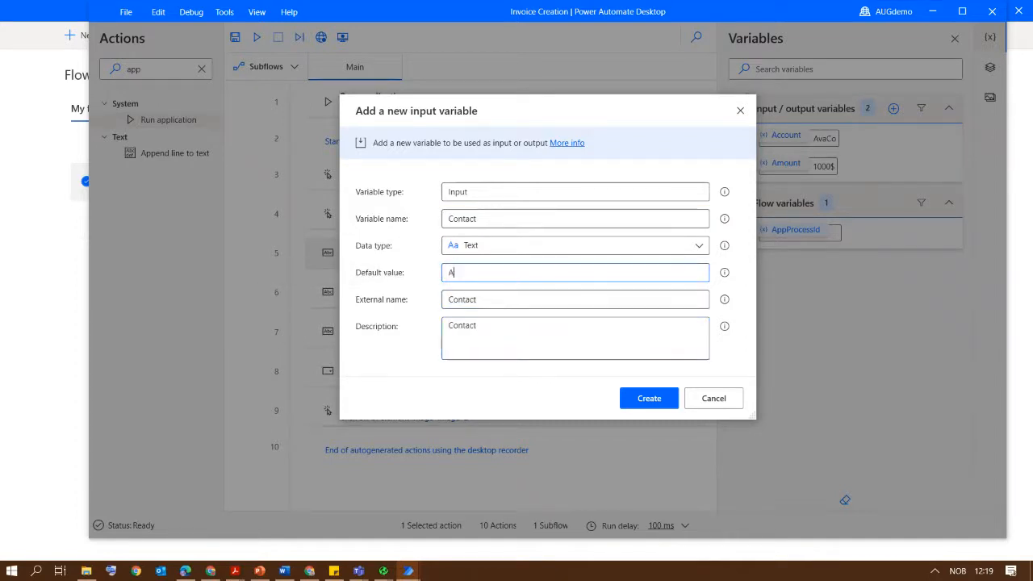
text(va@)
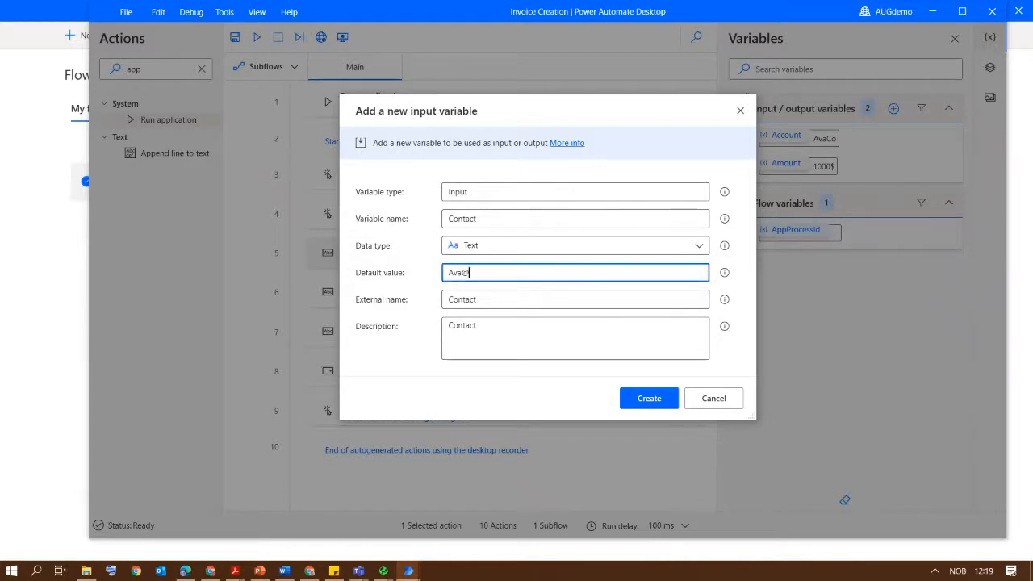
text(demo.com)
click(628, 401)
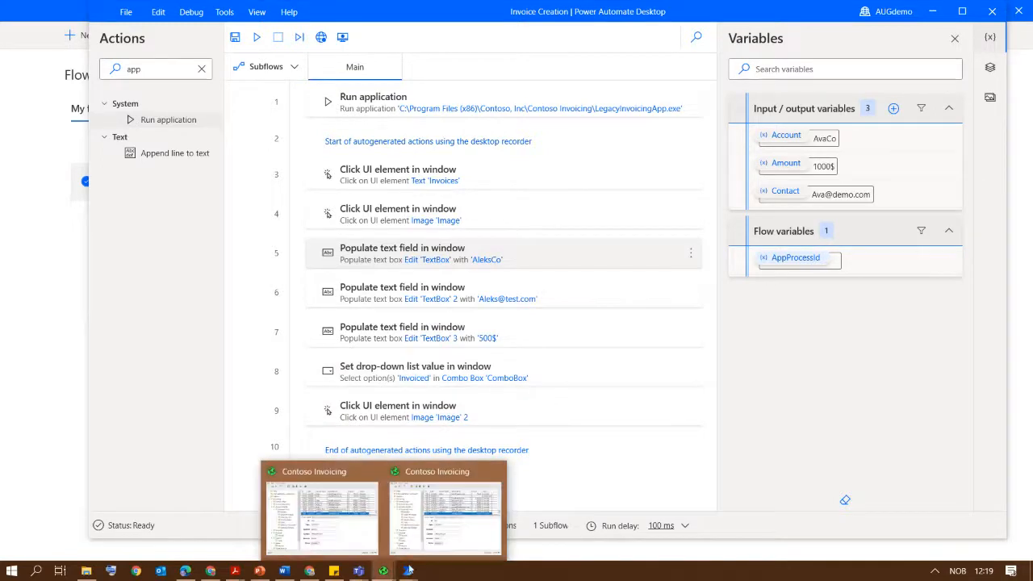
Insert a Get details of a UI element in window action between the status drop-down action and the final click action
click(454, 529)
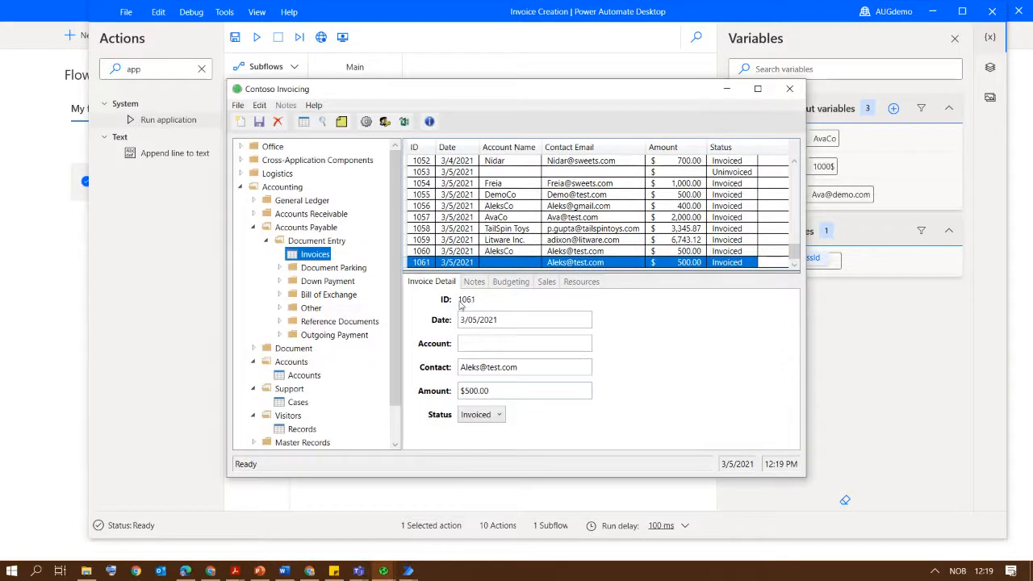
click(727, 89)
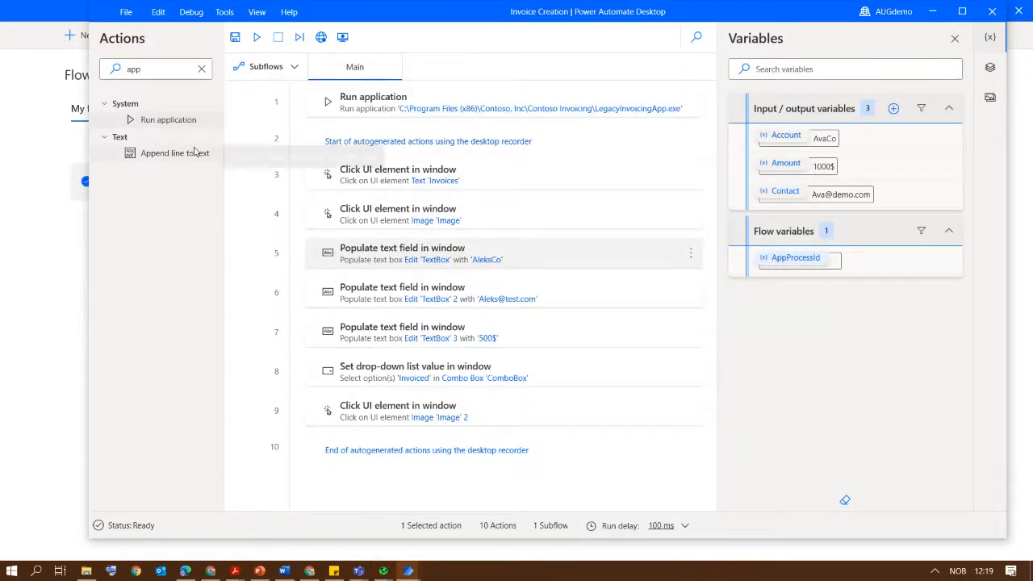
click(201, 70)
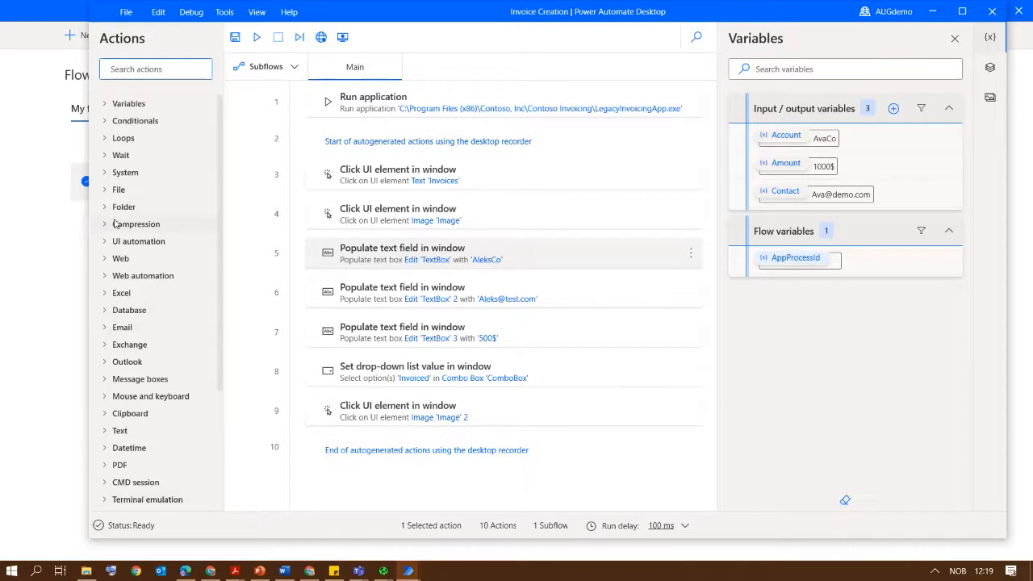
click(103, 242)
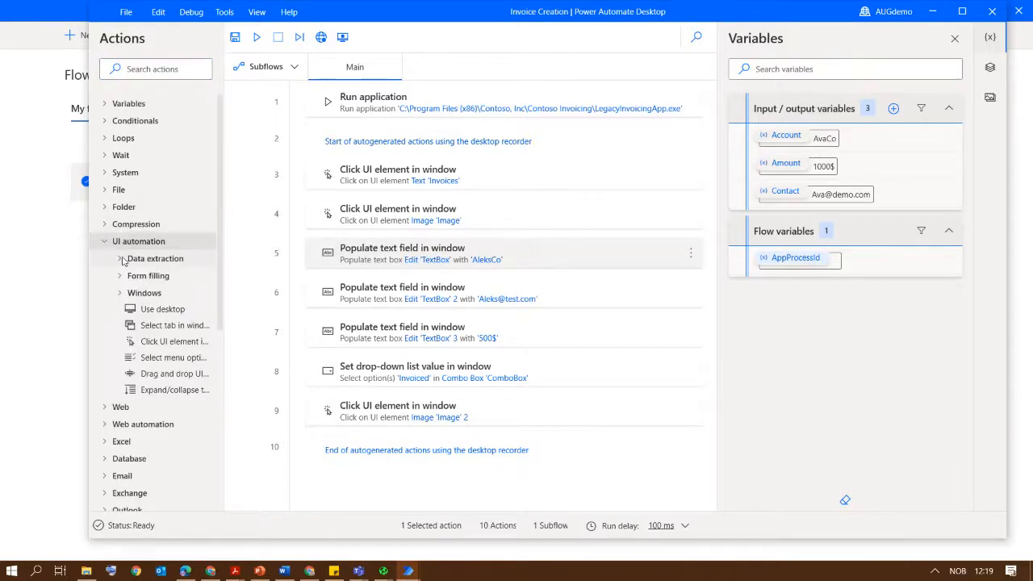
click(120, 258)
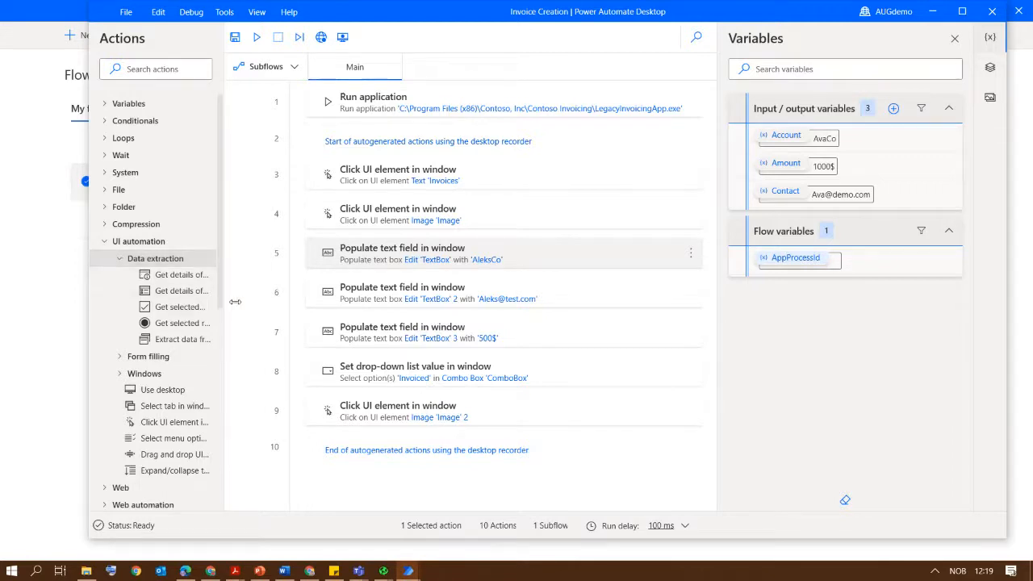
drag(234, 302, 309, 302)
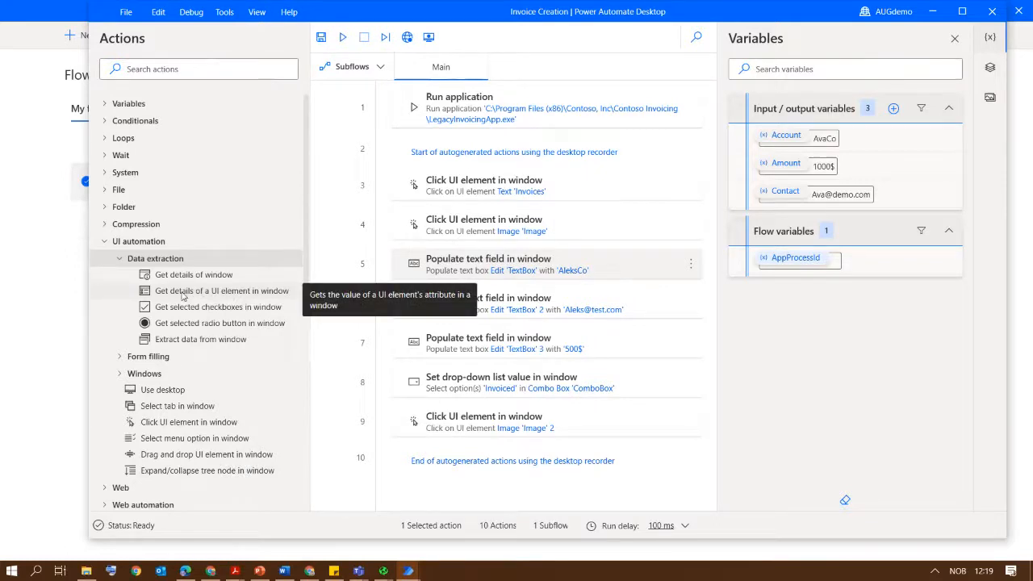
click(183, 296)
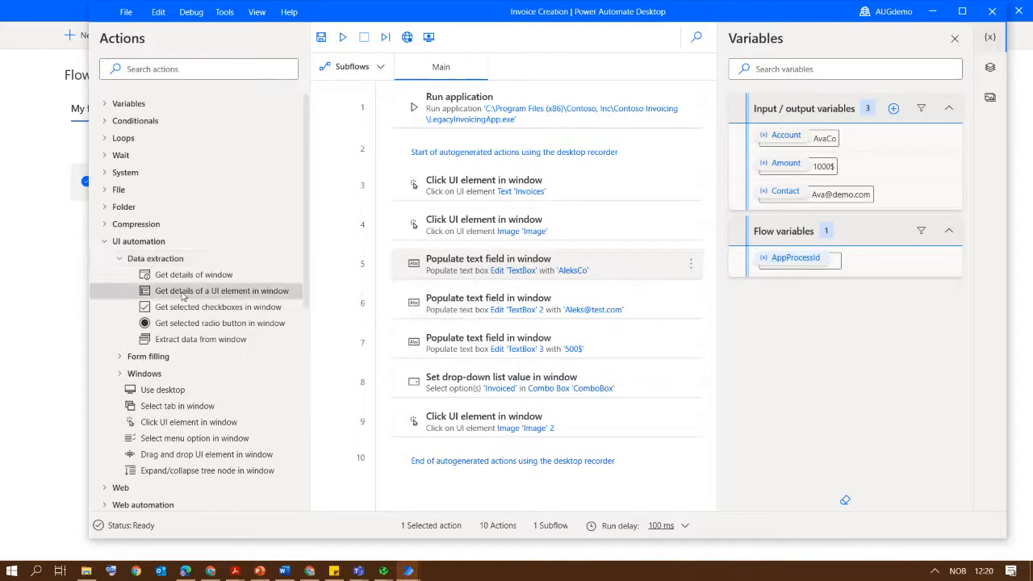
drag(185, 296, 487, 400)
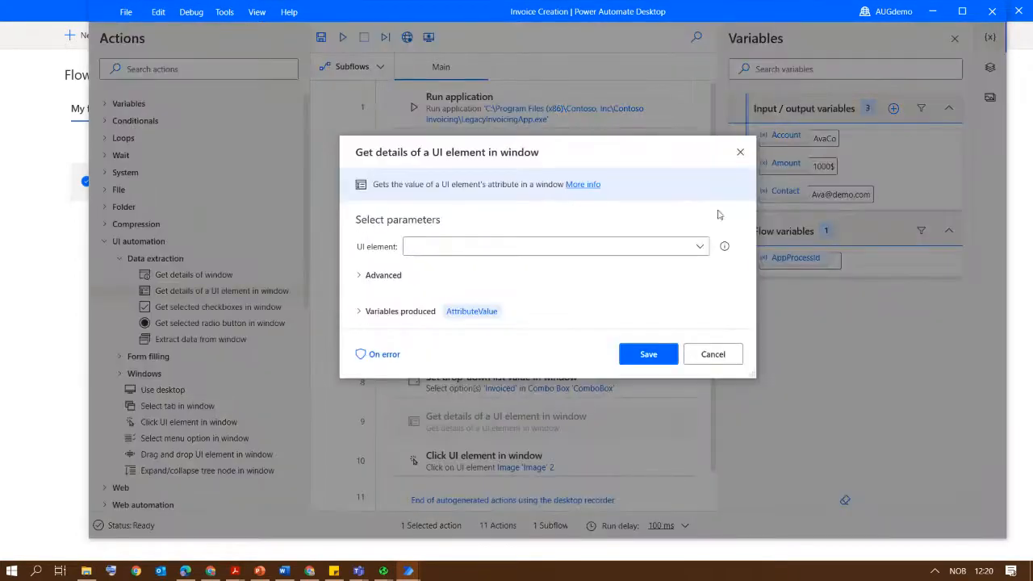
Capture the invoice ID text in Contoso Invoicing as a new UI element for the Get details action and save the action
click(700, 247)
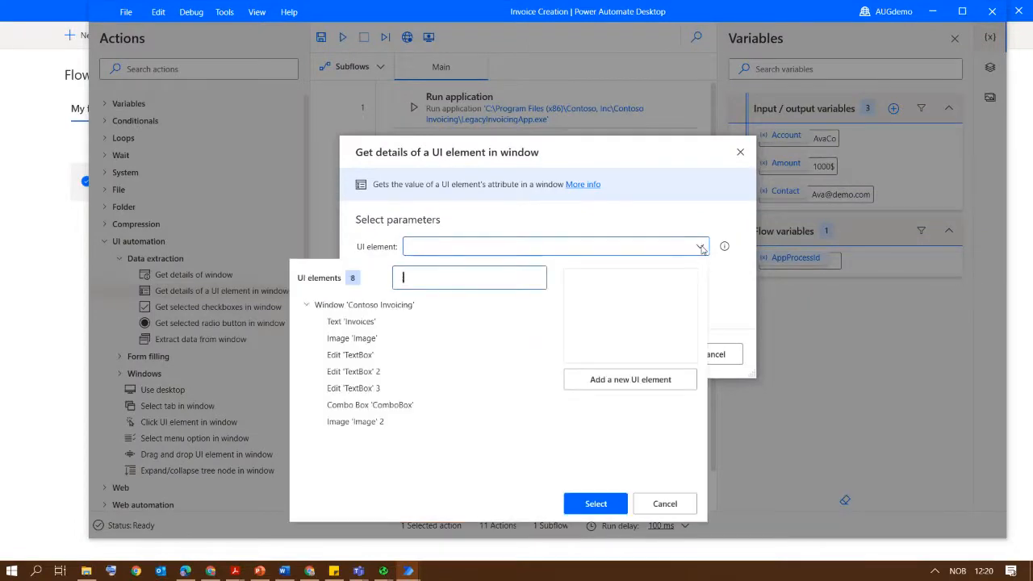
click(621, 386)
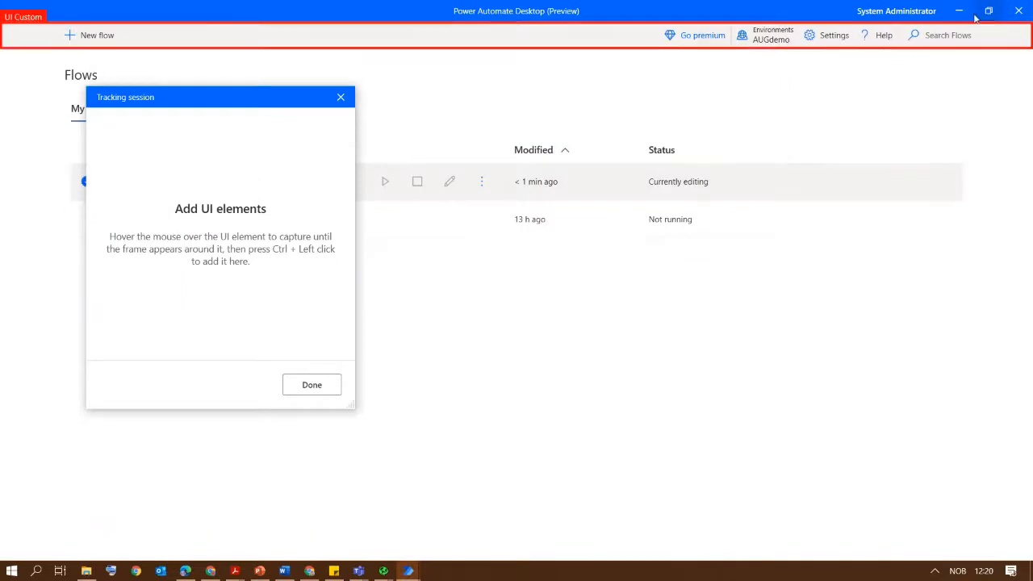
click(959, 10)
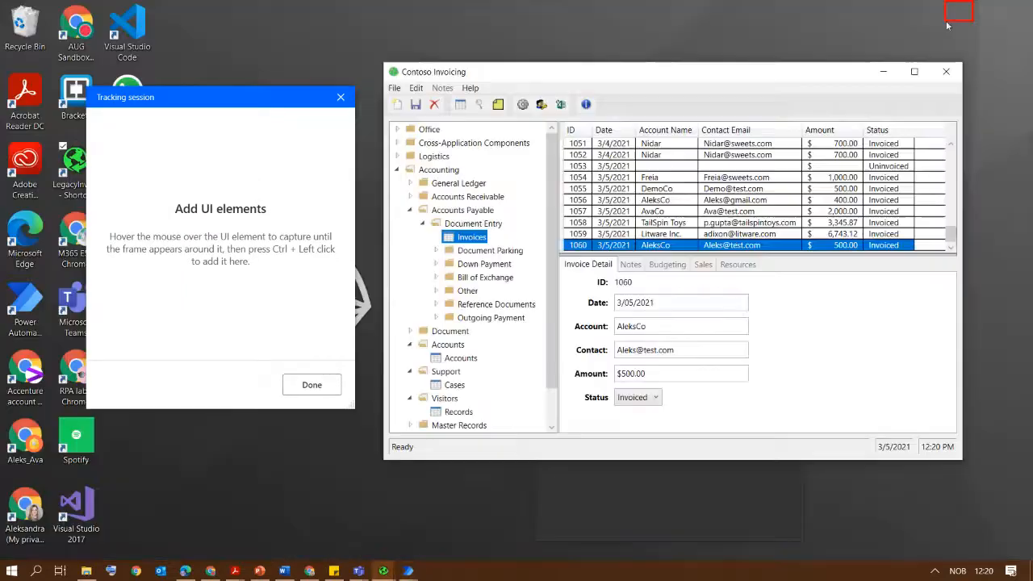
ctrl+click(624, 283)
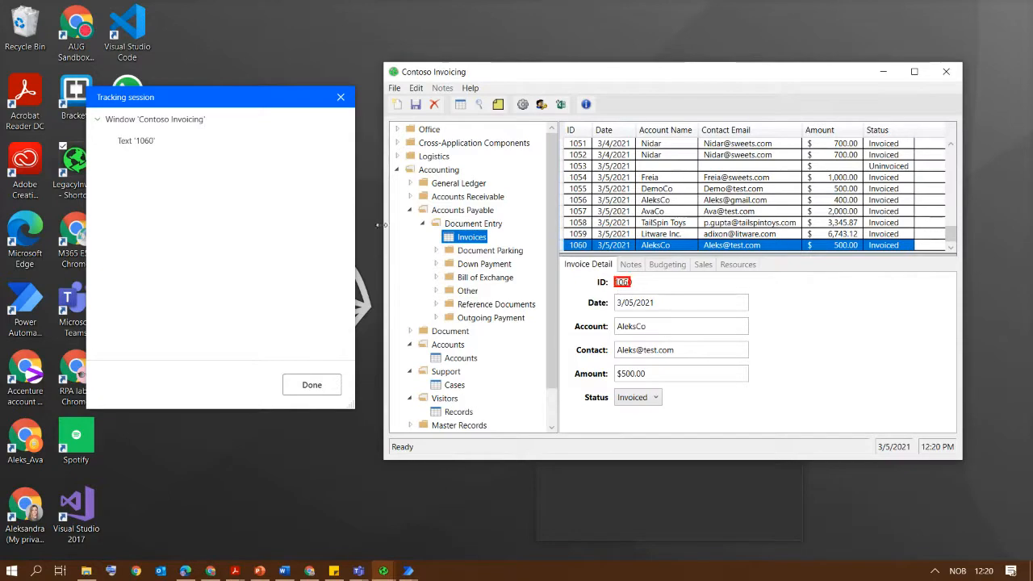
click(314, 387)
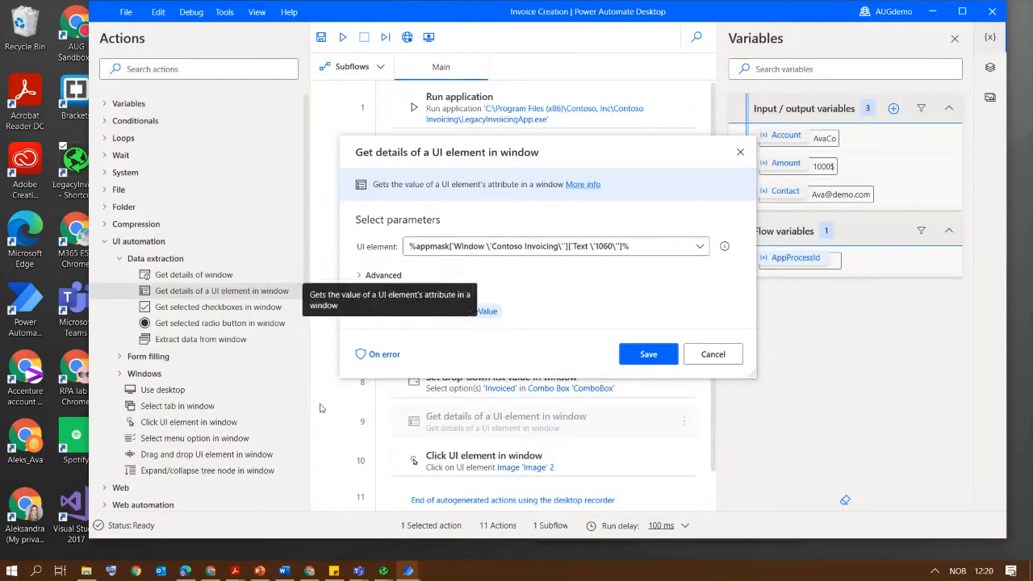
click(646, 355)
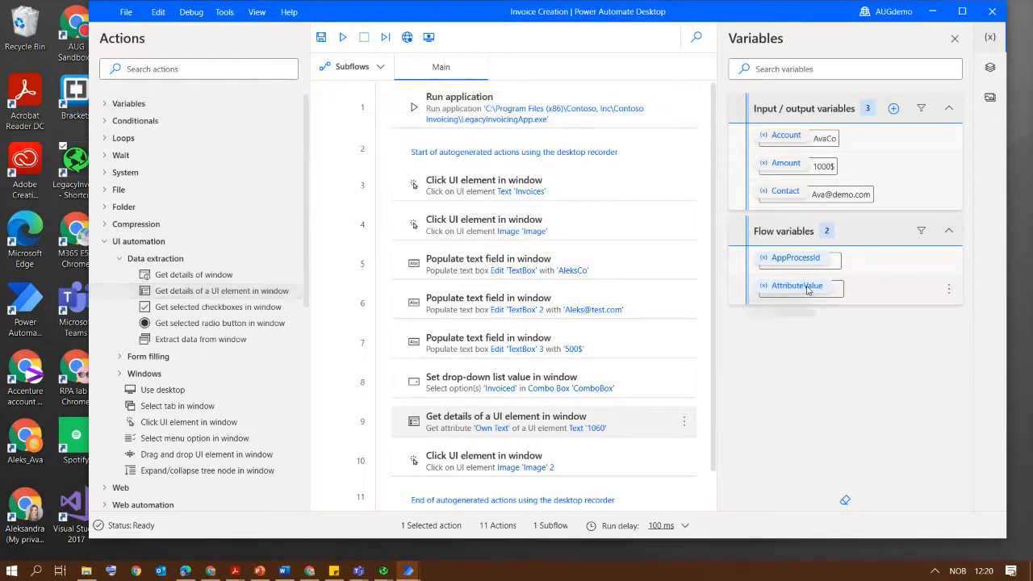
Inspect the selector attributes of the captured invoice ID text element without changing them
click(991, 69)
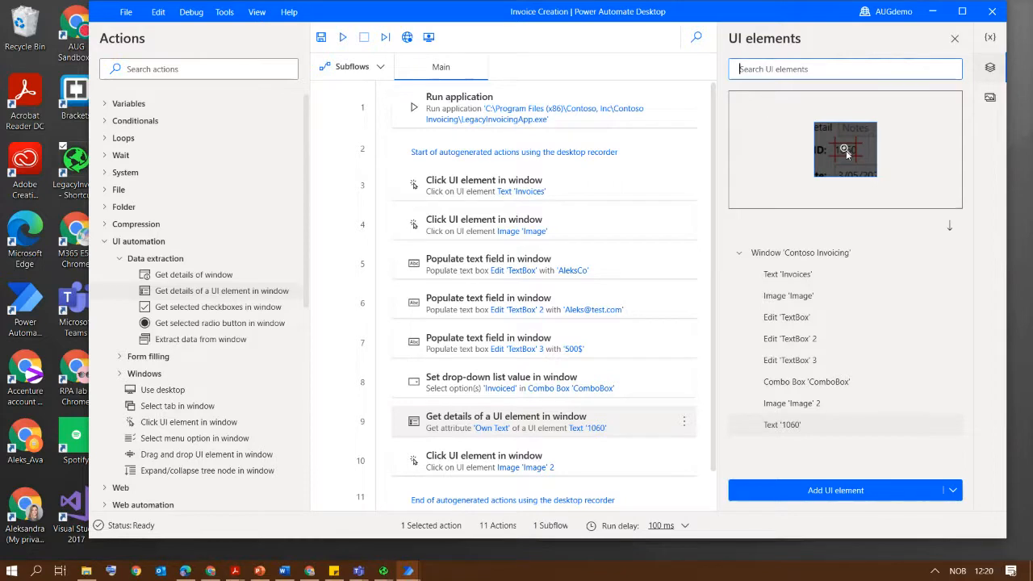
click(952, 424)
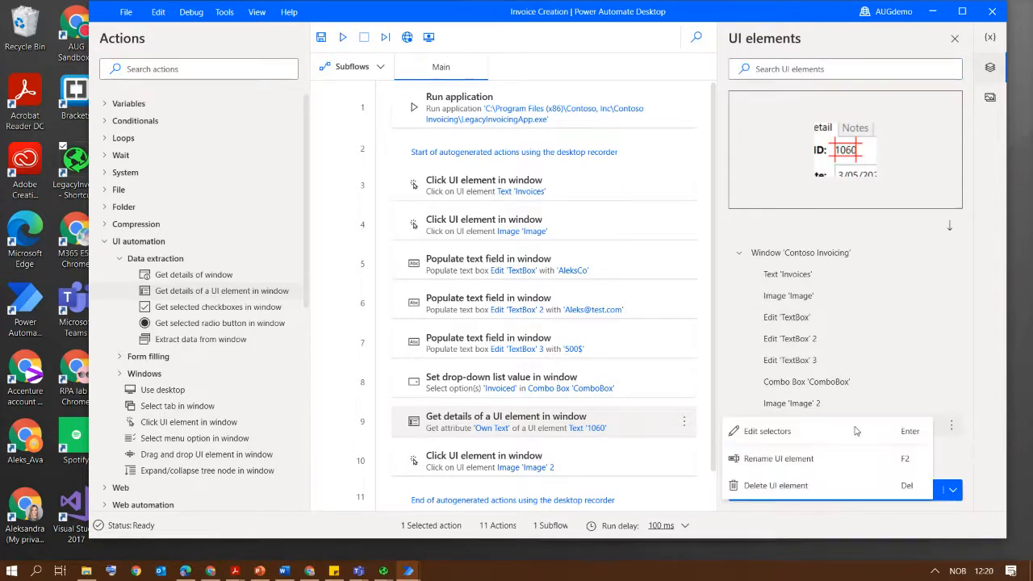
click(762, 432)
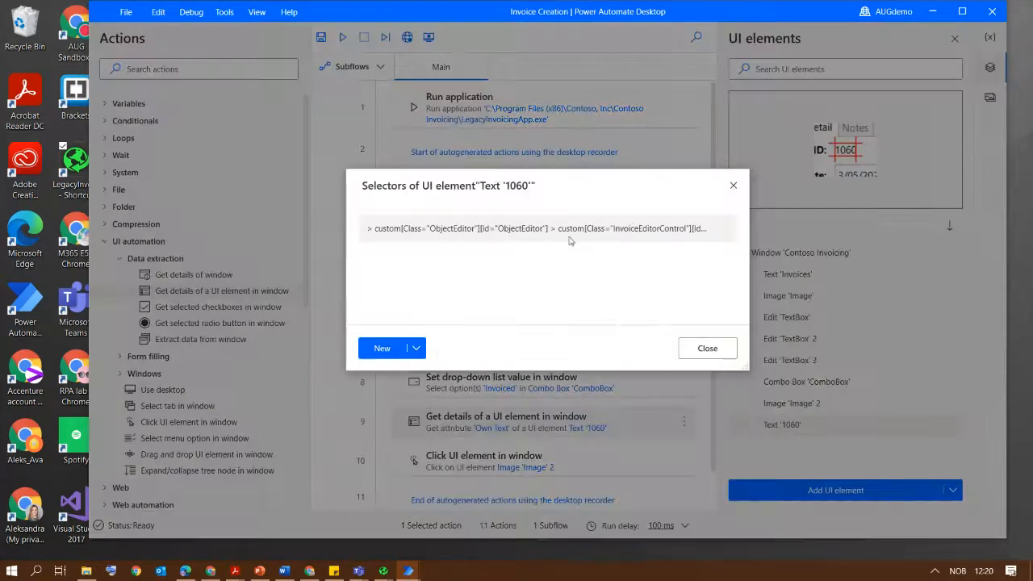
click(722, 228)
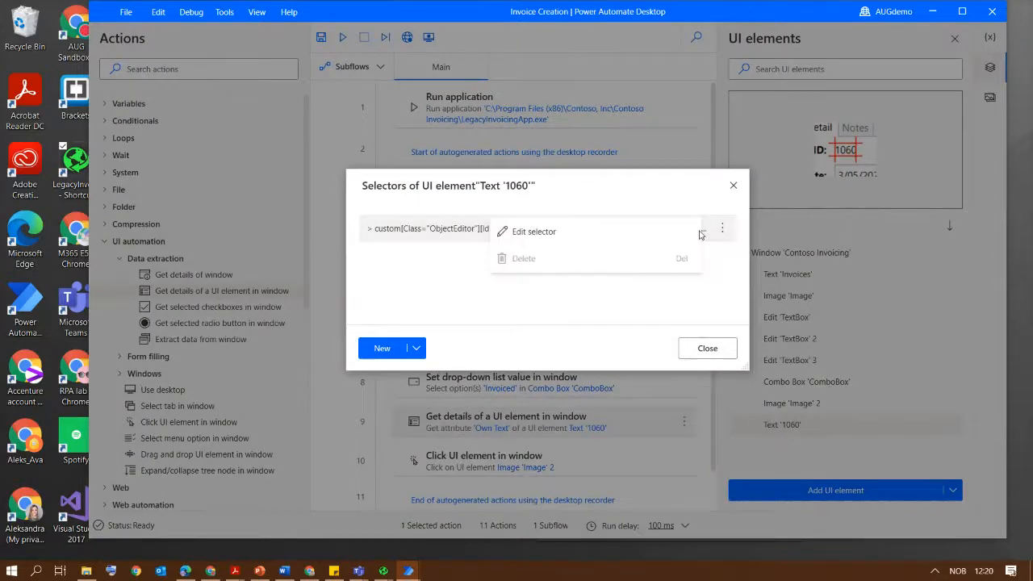
click(554, 235)
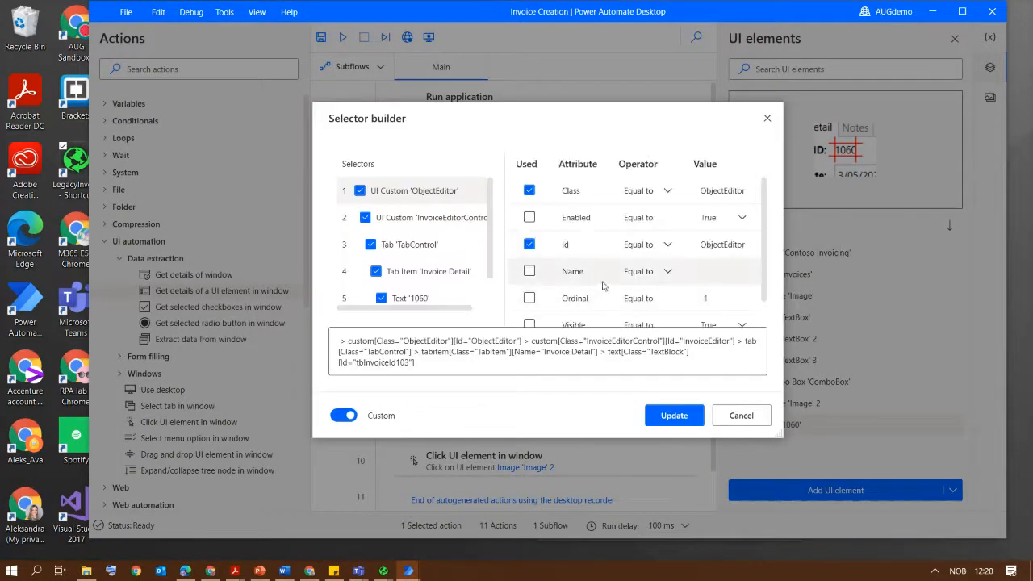
scroll(490, 253, down, 1)
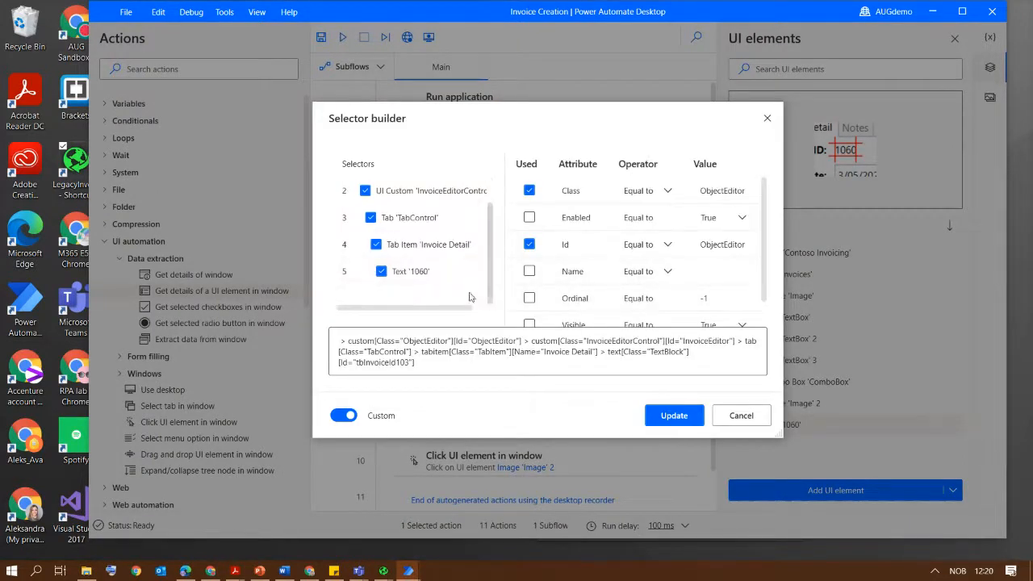
click(428, 274)
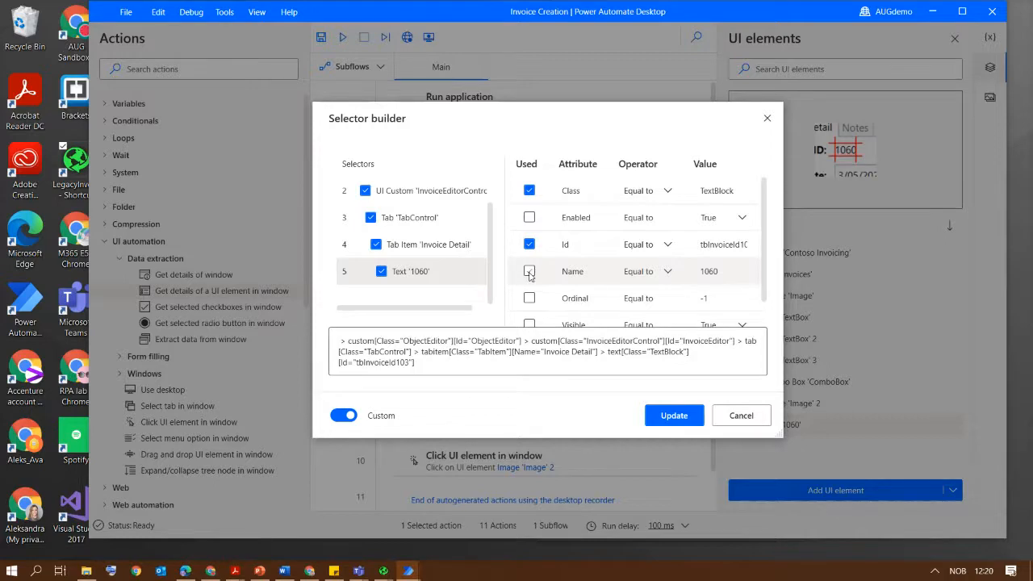
click(749, 417)
click(724, 347)
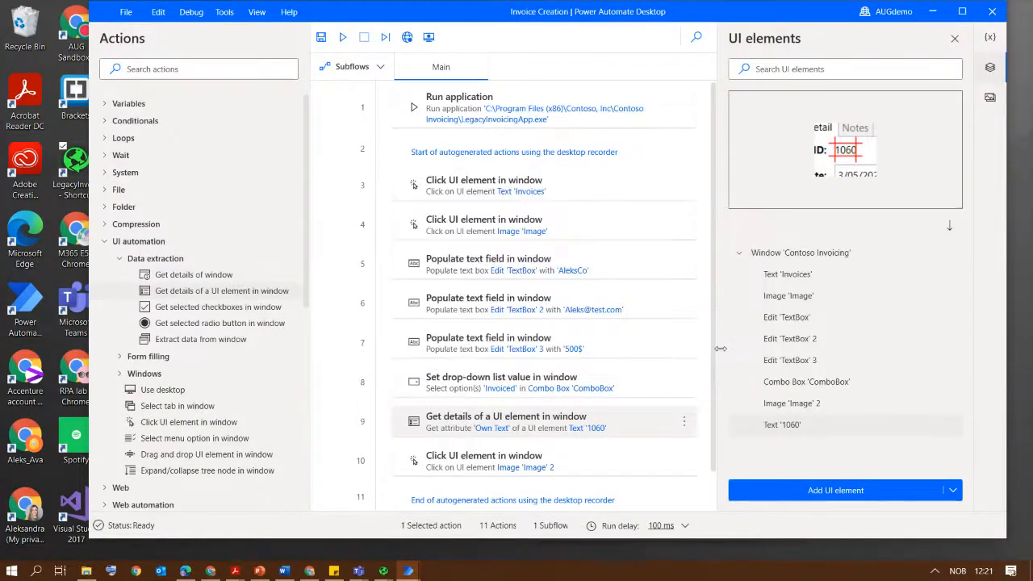
Add a Set variable action directly after the Get details action and name its variable InvoiceID
click(105, 243)
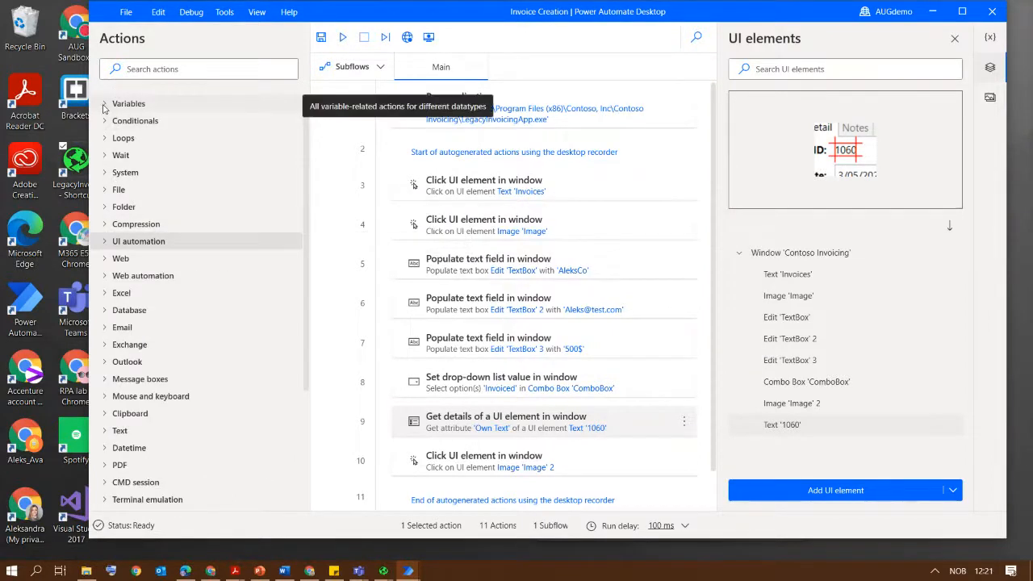
click(104, 104)
drag(165, 416, 496, 442)
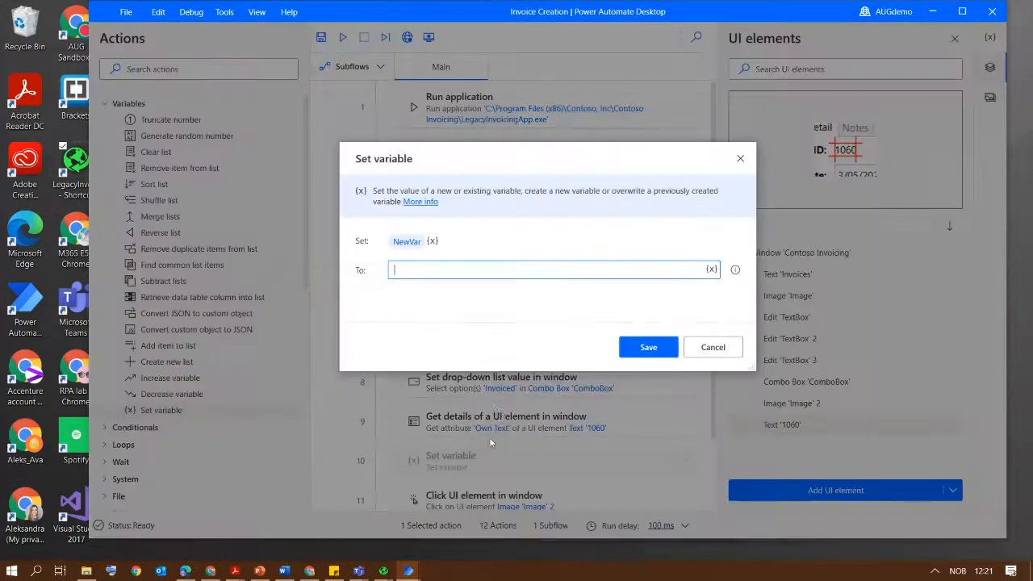
click(436, 242)
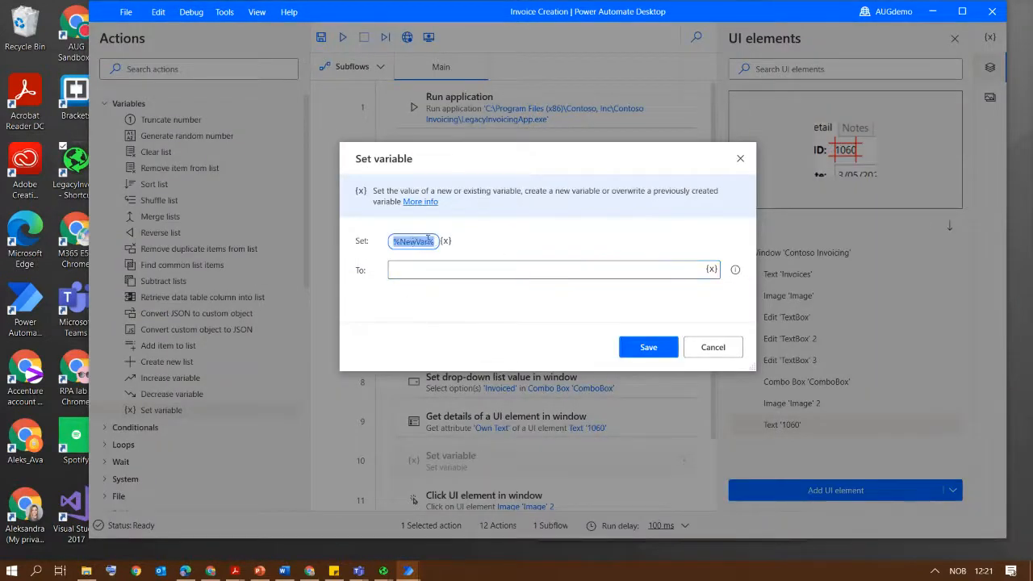
click(428, 240)
key(BackSpace)
key(BackSpace)
key(BackSpace)
key(BackSpace)
key(BackSpace)
key(BackSpace)
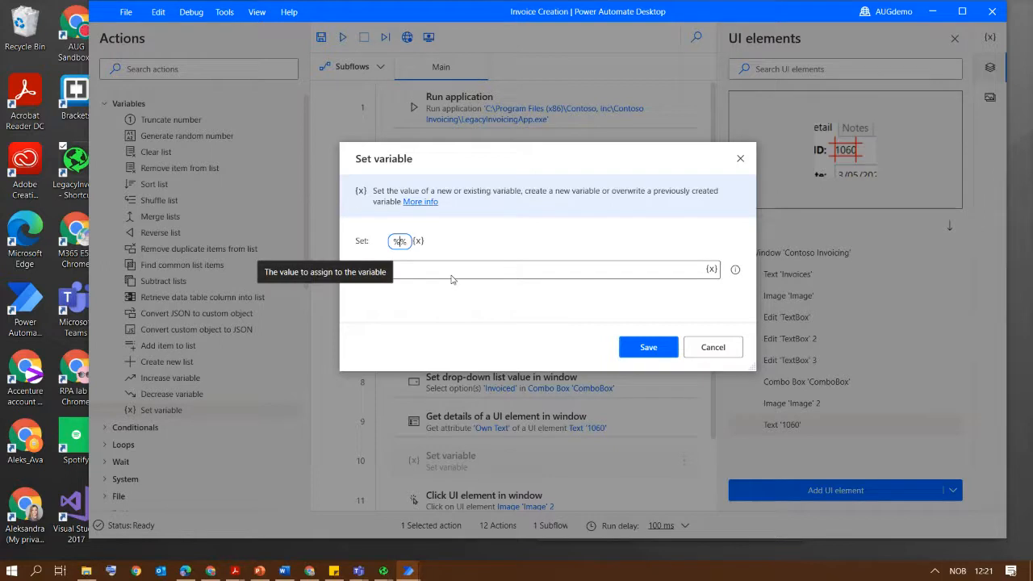
text(InvoiceID)
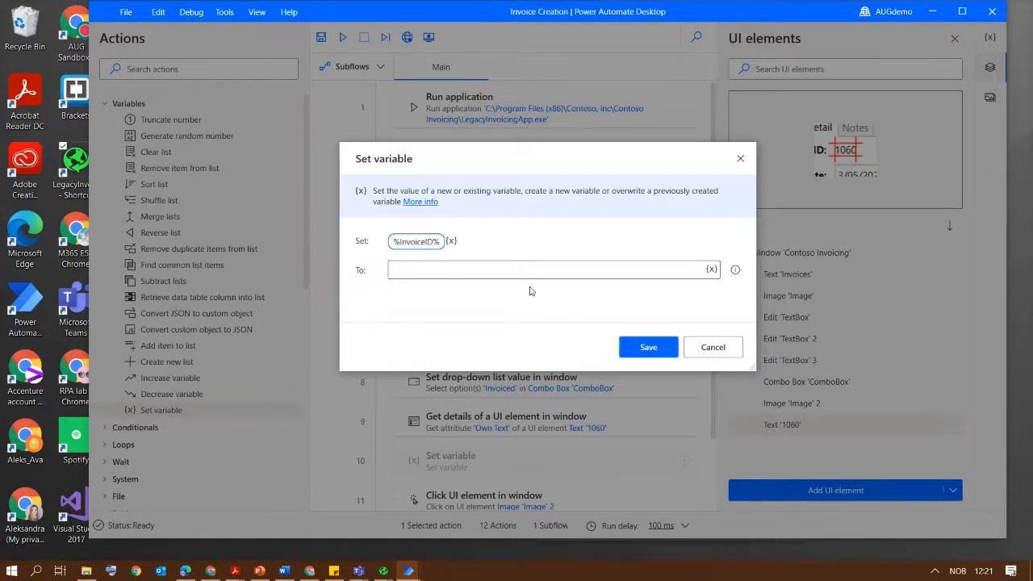
Assign %AttributeValue% as the value of InvoiceID and save the Set variable action
click(565, 269)
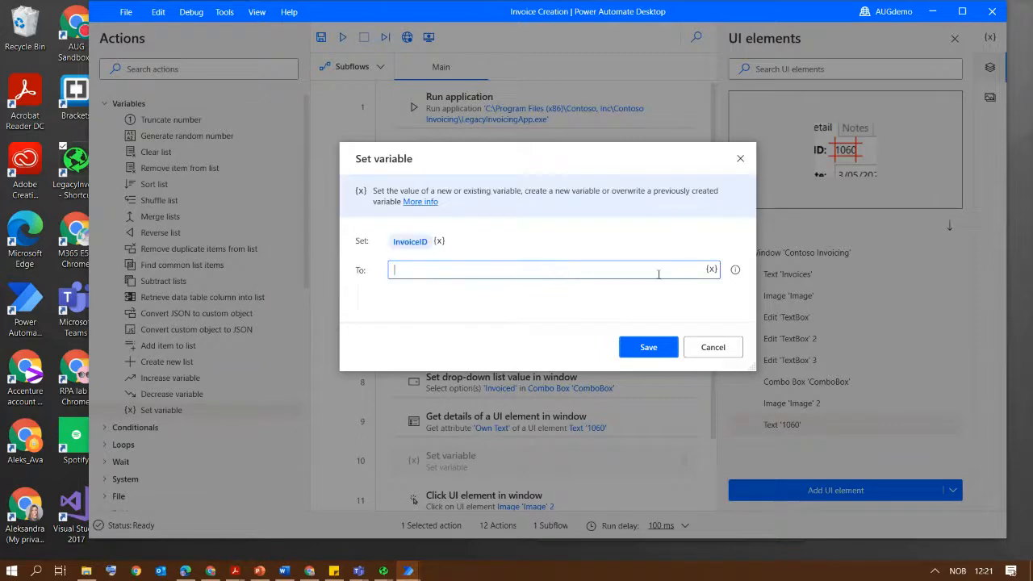
click(711, 269)
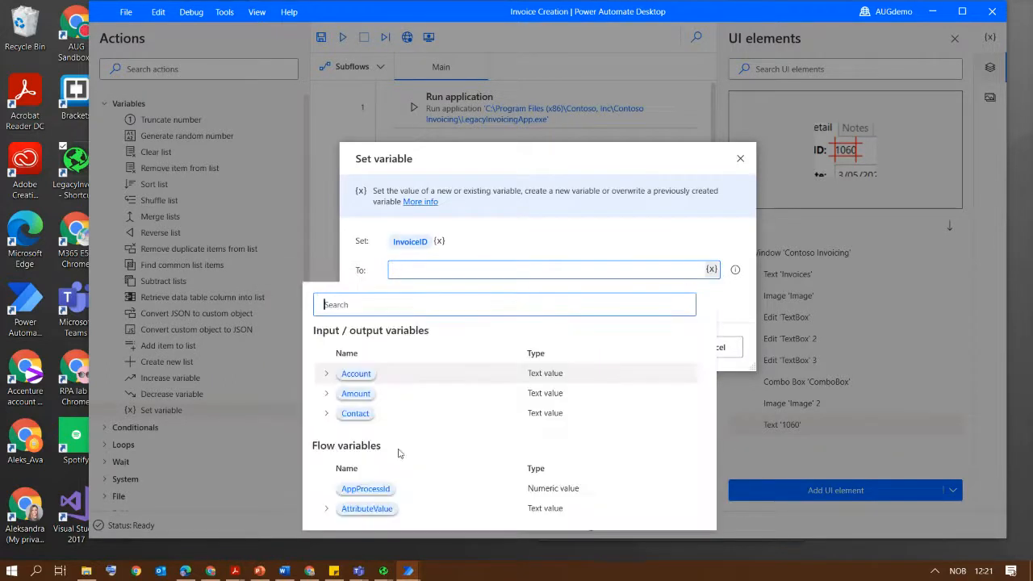
click(368, 508)
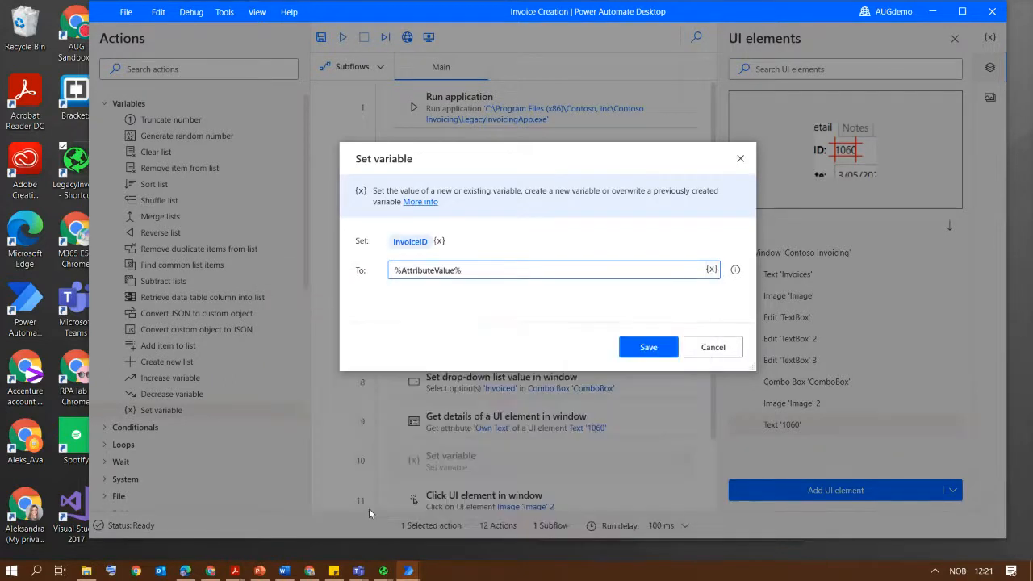
click(652, 348)
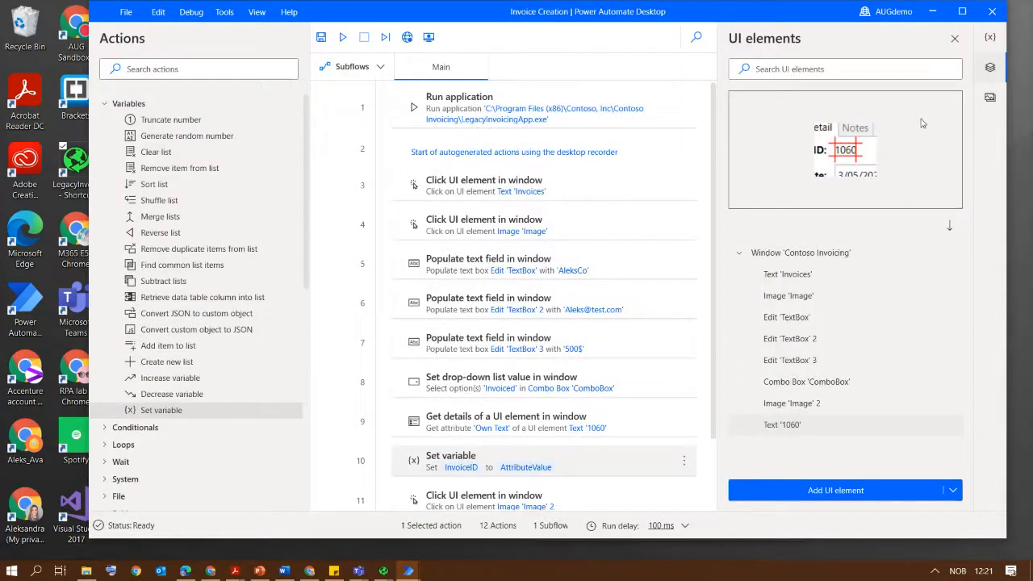
Add a new output variable to the flow and name it InvoiceId
click(990, 38)
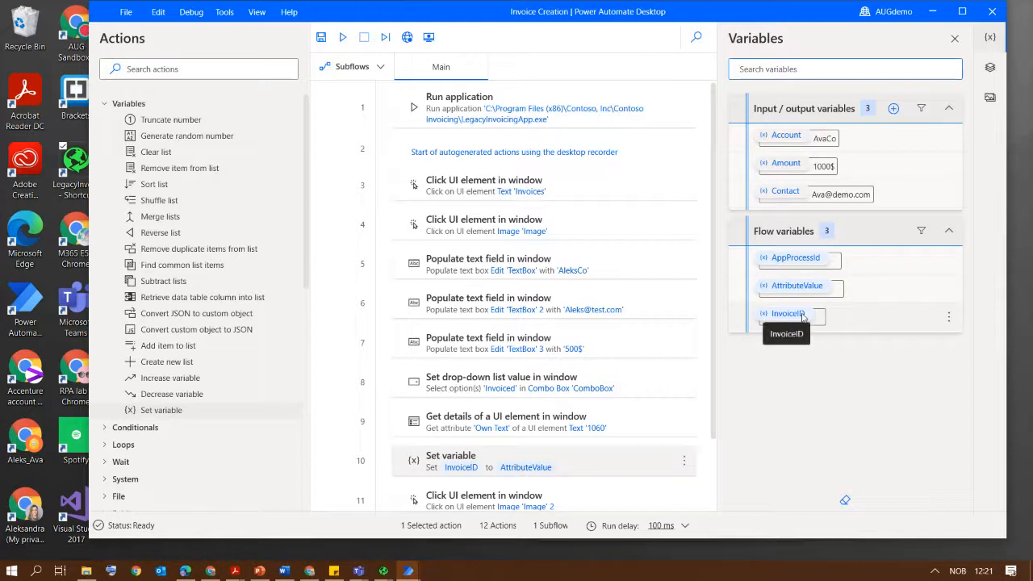
click(894, 110)
click(814, 155)
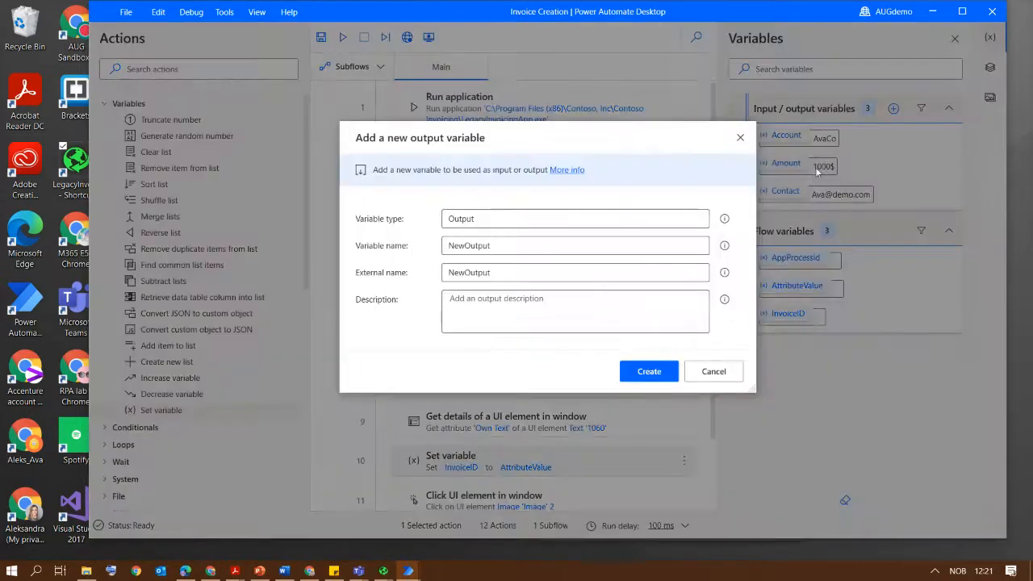
double_click(499, 246)
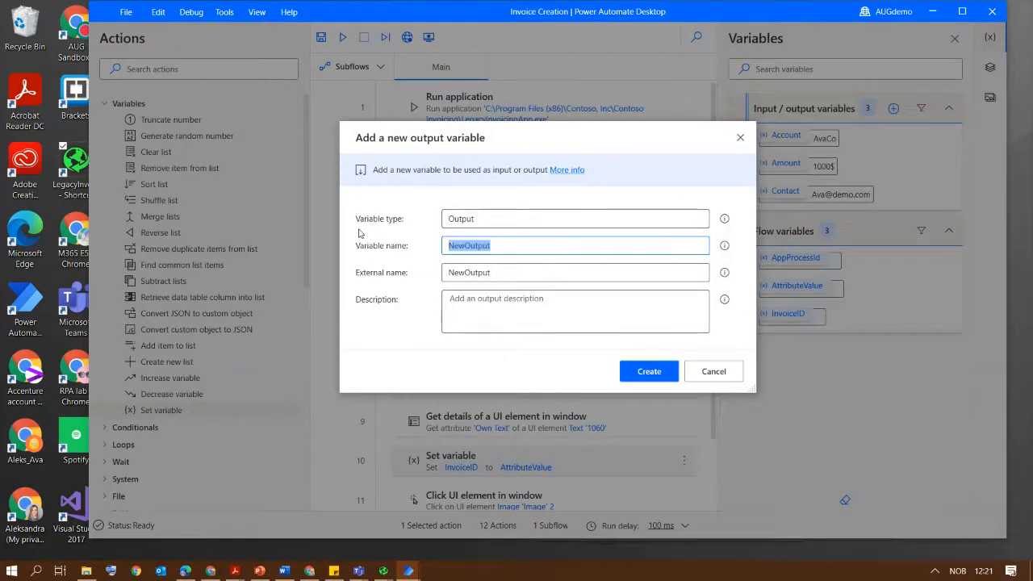
text(In)
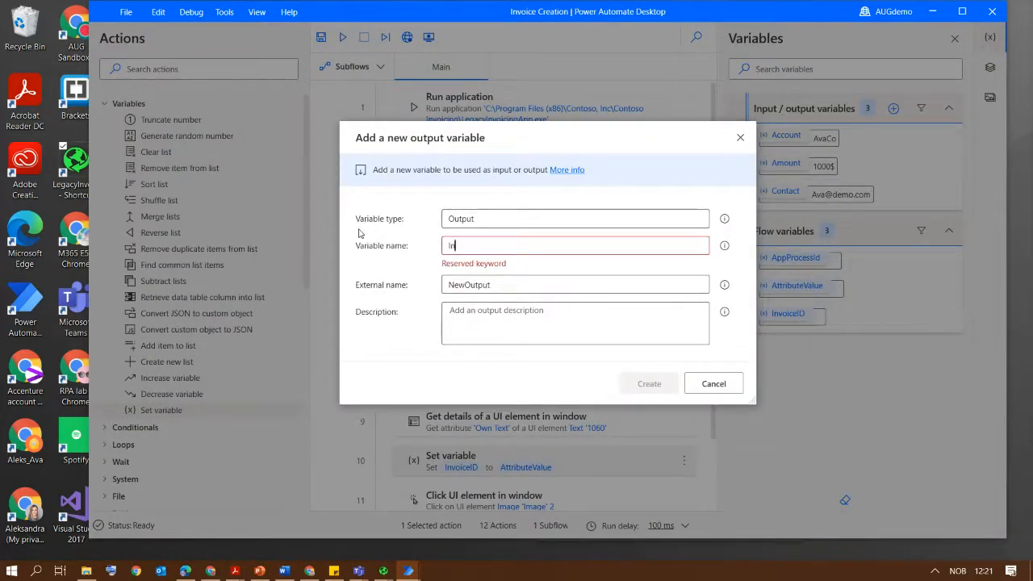
text(voiceId)
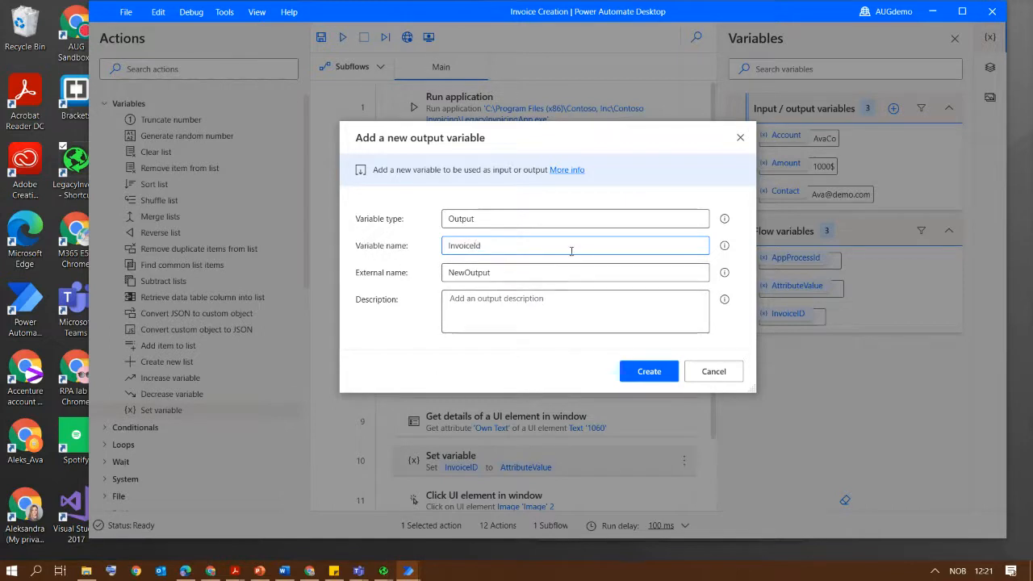
Give the output variable the external name and description InvoiceId and create it
key(ctrl+a)
key(ctrl+c)
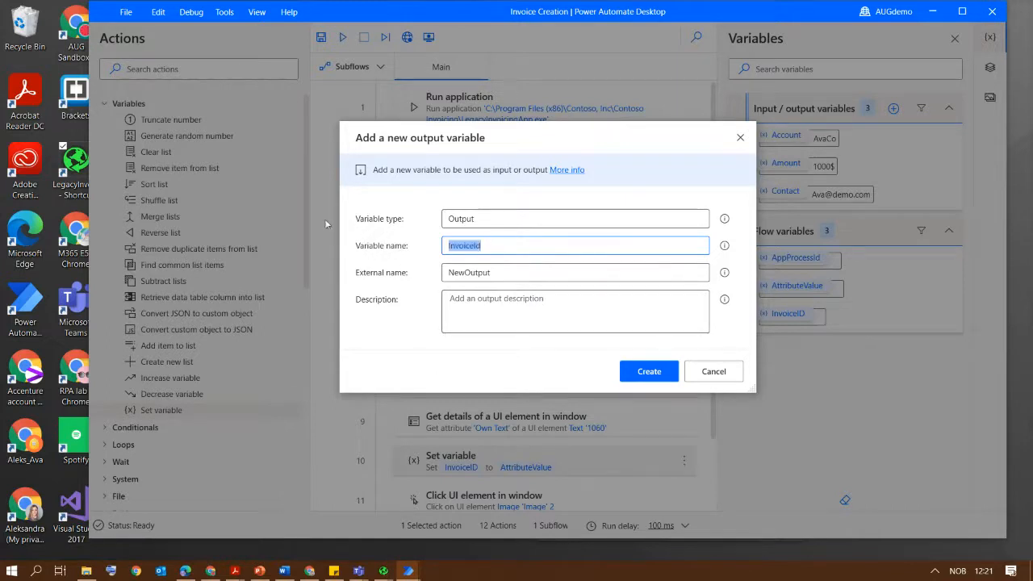
drag(491, 273, 436, 275)
key(ctrl+v)
click(521, 308)
key(ctrl+v)
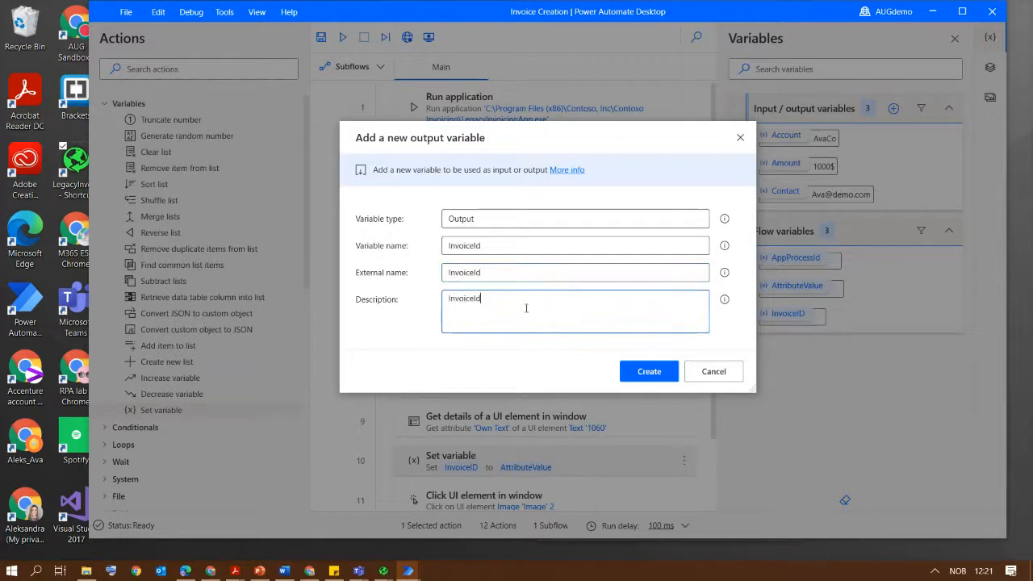
click(649, 371)
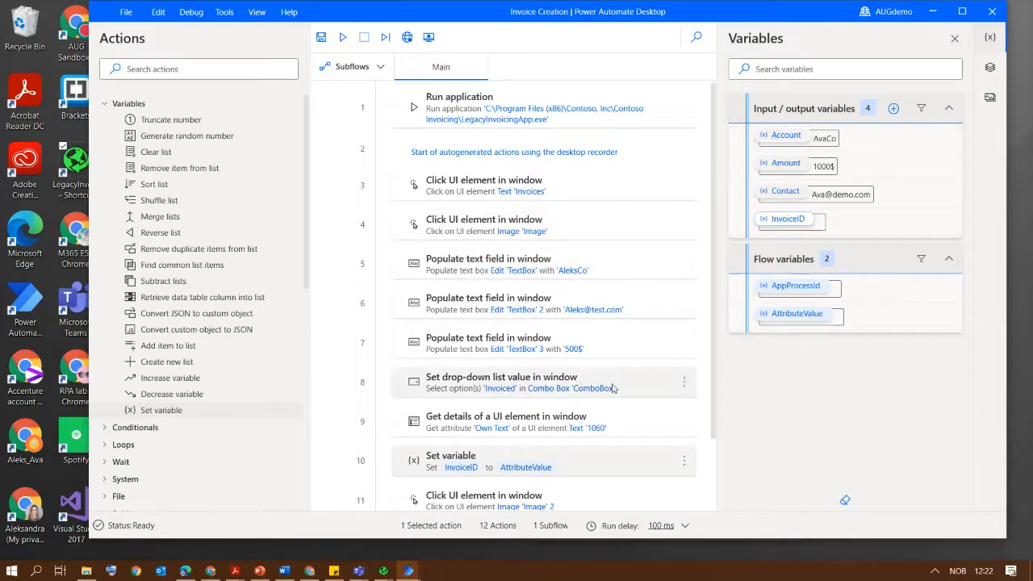
Replace the fixed account text in the Populate text field action for 'TextBox' with %Account% and save the action
click(685, 269)
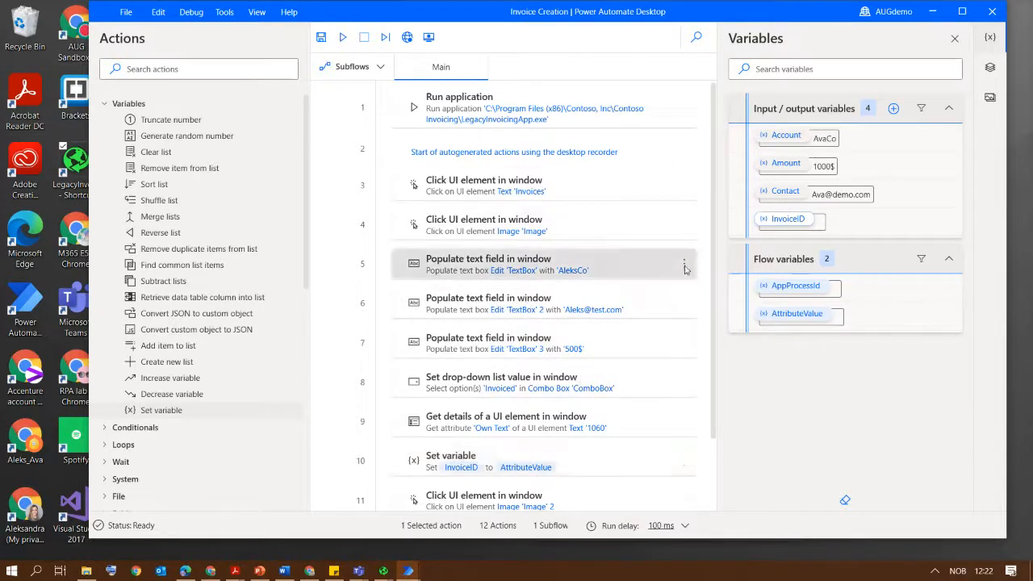
click(684, 269)
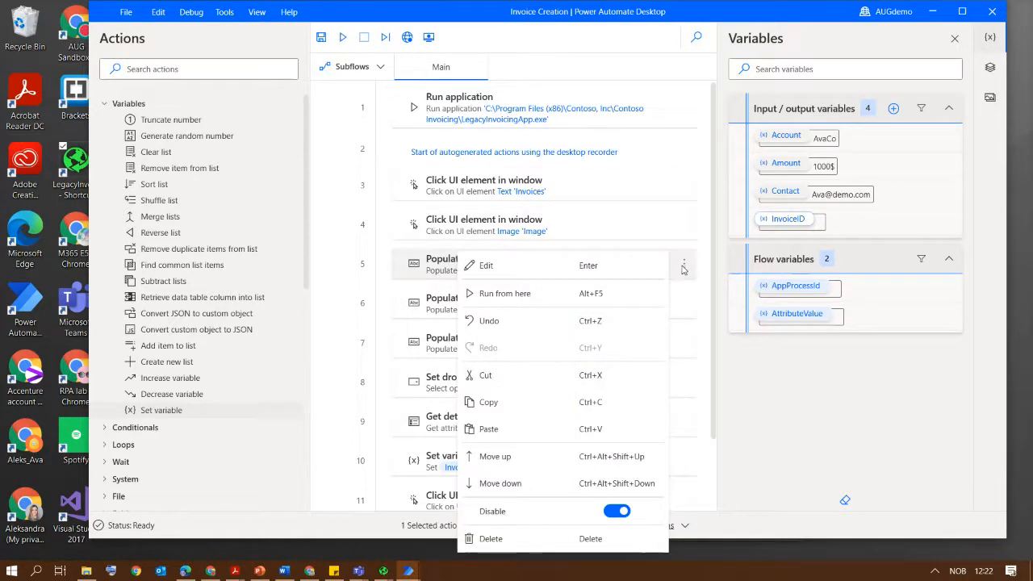
click(486, 265)
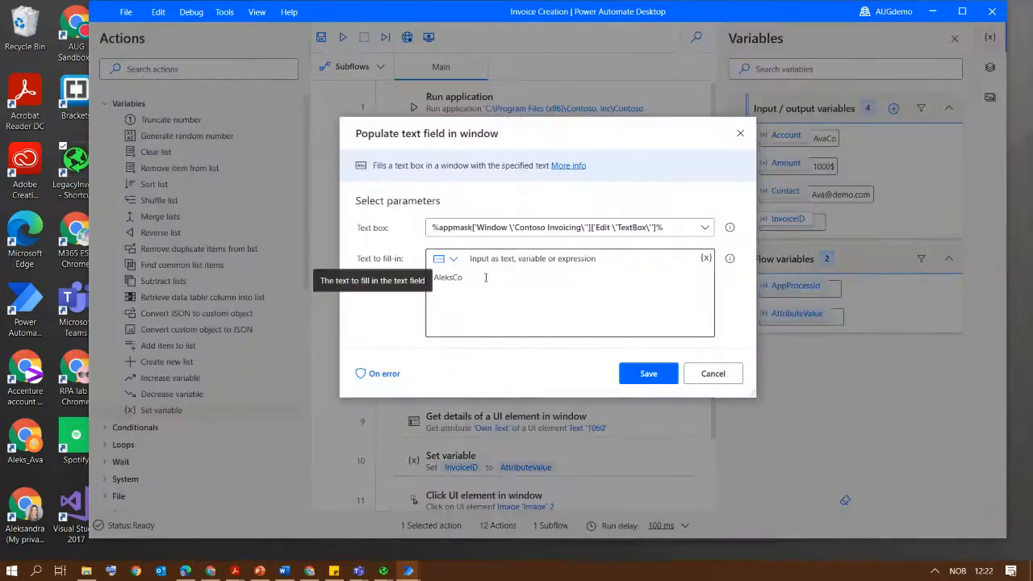
drag(486, 277, 361, 278)
key(BackSpace)
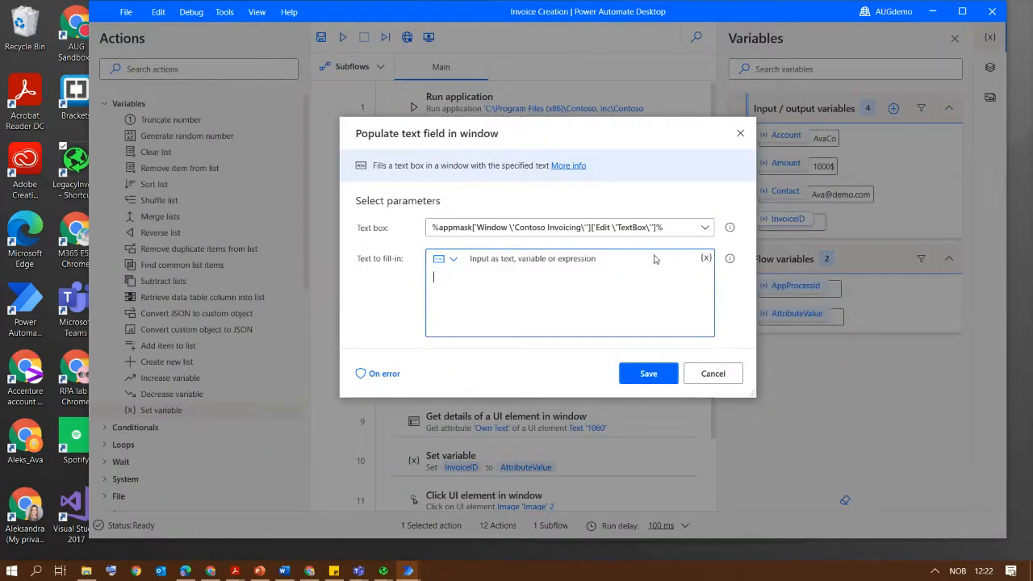
click(706, 258)
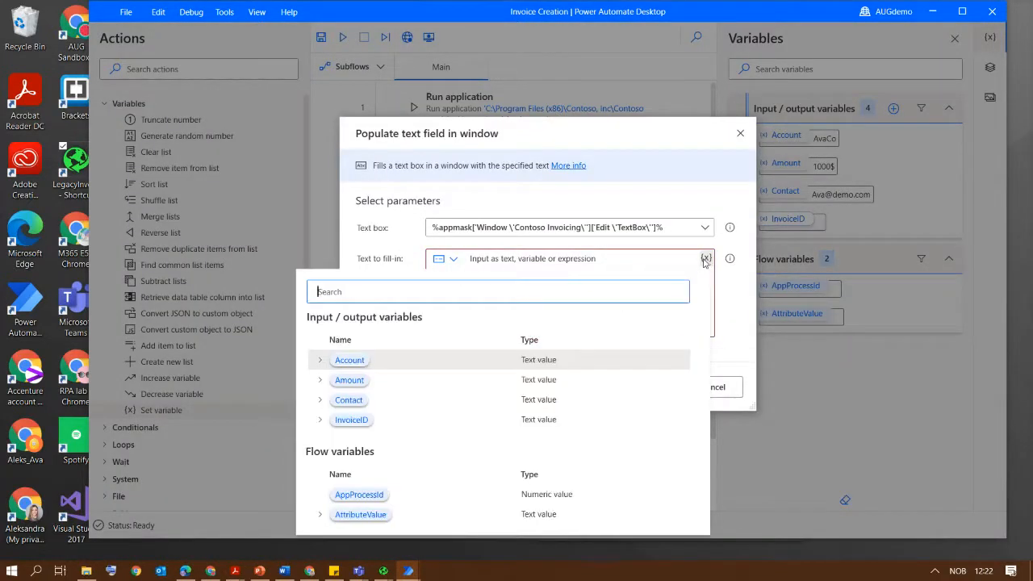
click(349, 360)
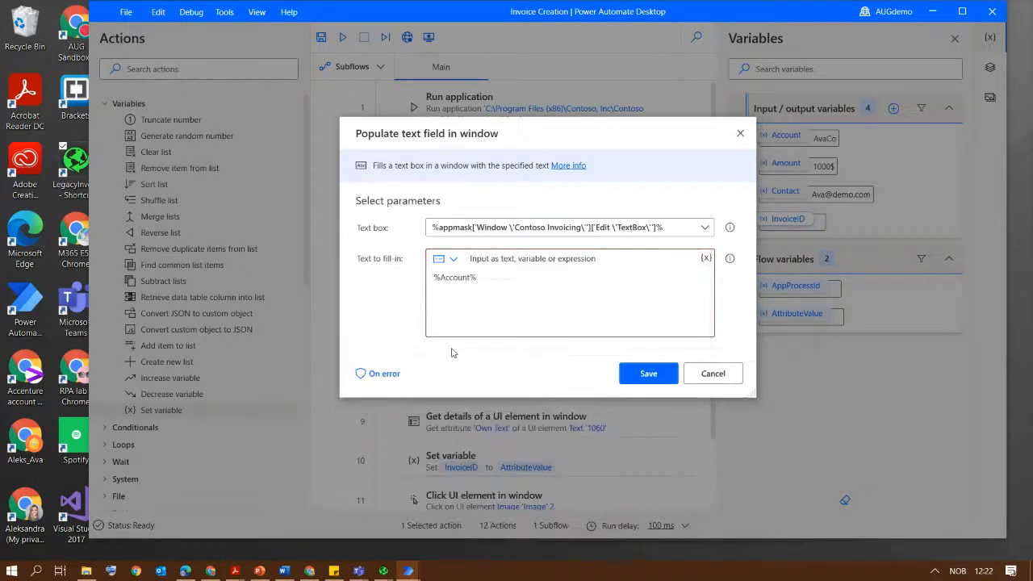
click(650, 374)
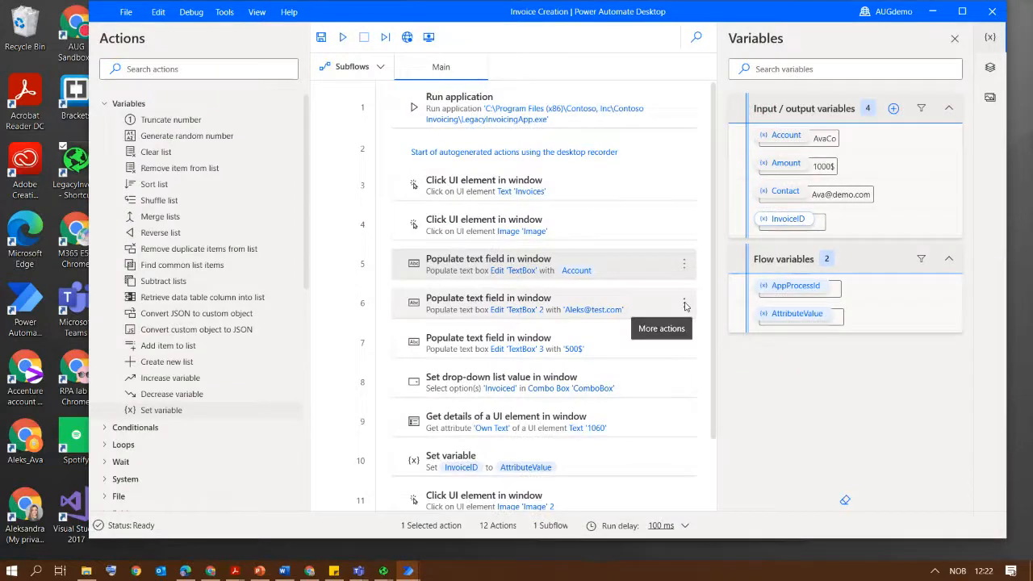
Replace the fixed contact e-mail in the Populate text field action for 'TextBox' 2 with %Amount% and save the action
click(684, 303)
click(545, 274)
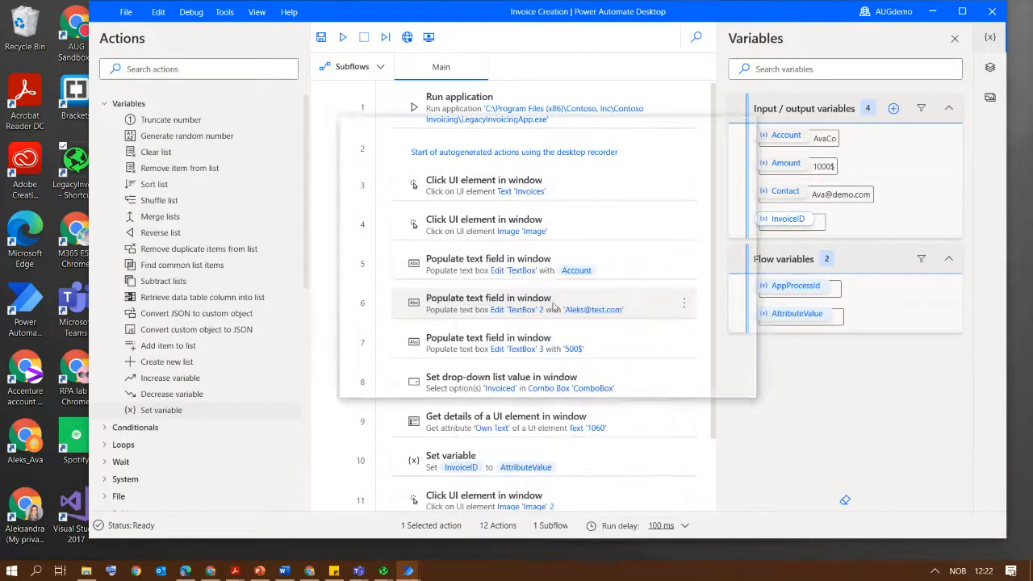
drag(503, 277, 363, 279)
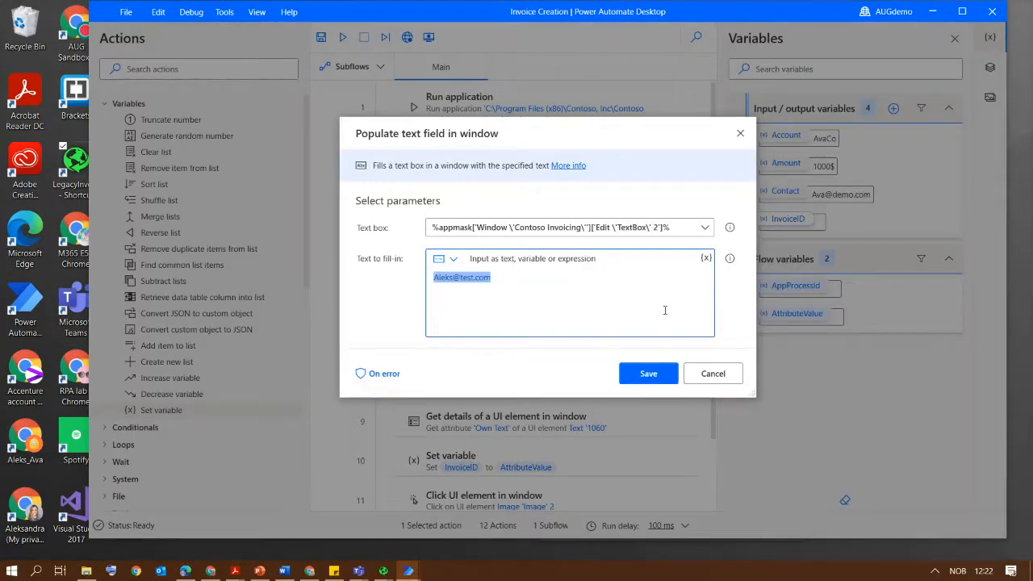
key(BackSpace)
click(706, 258)
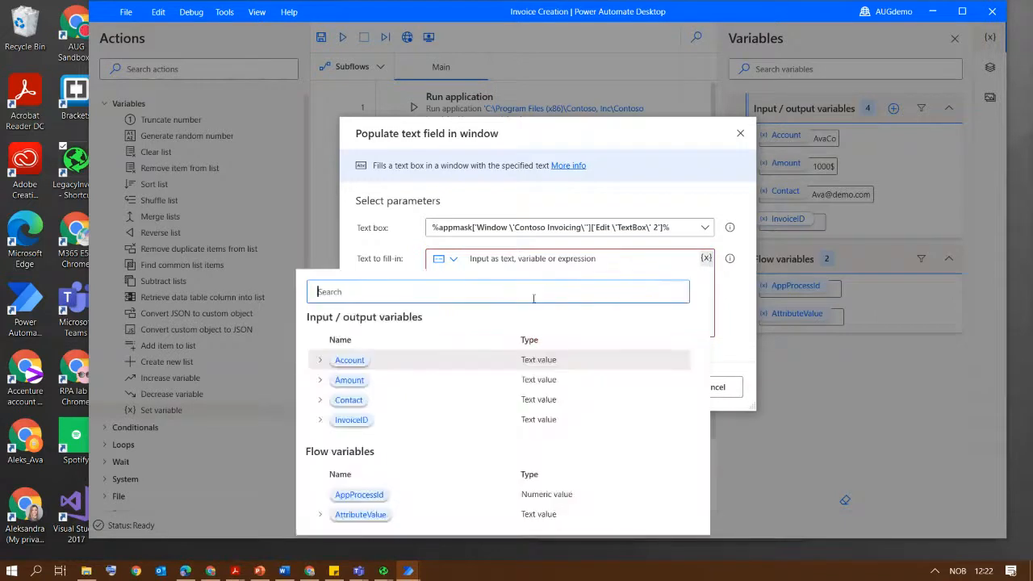
click(357, 385)
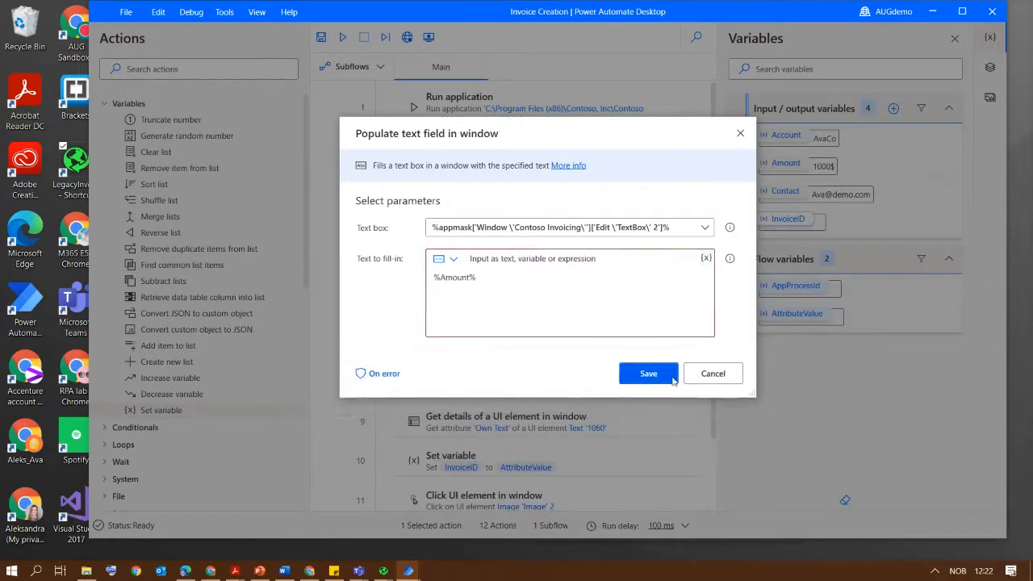
click(647, 376)
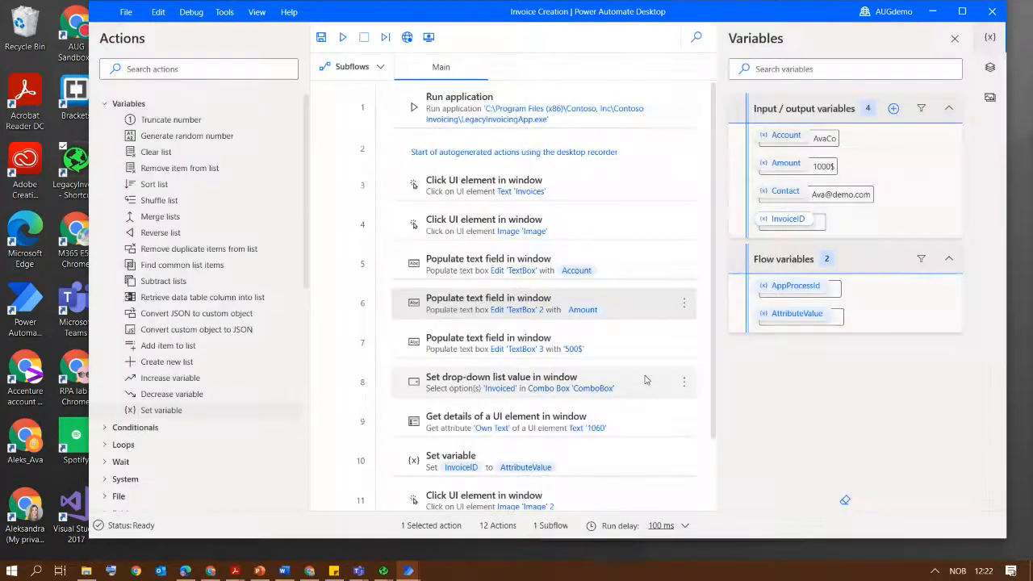
Set the fill-in text of the Populate text field action for 'TextBox' 2 to %Contact% and save the action
click(685, 305)
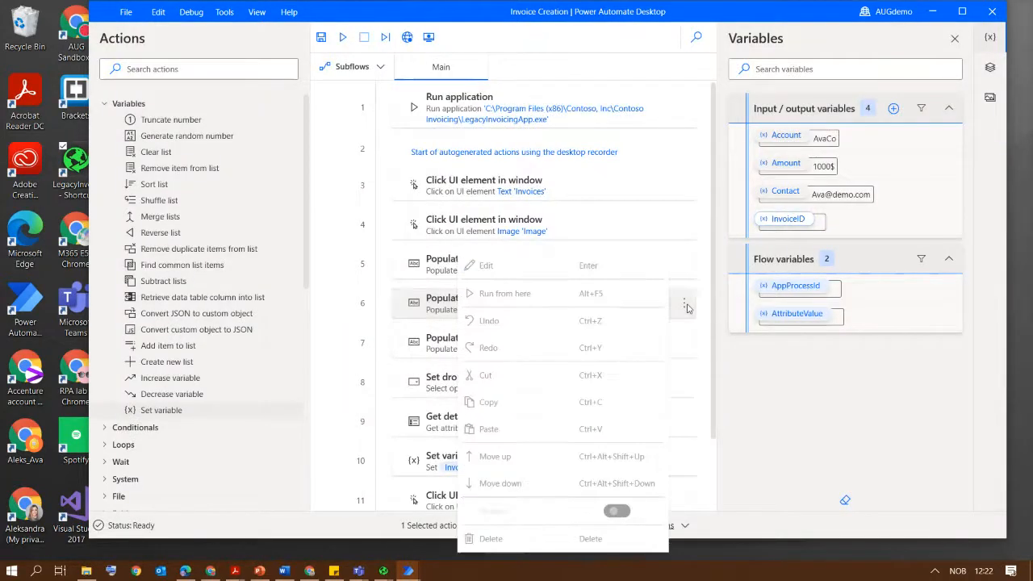
click(545, 274)
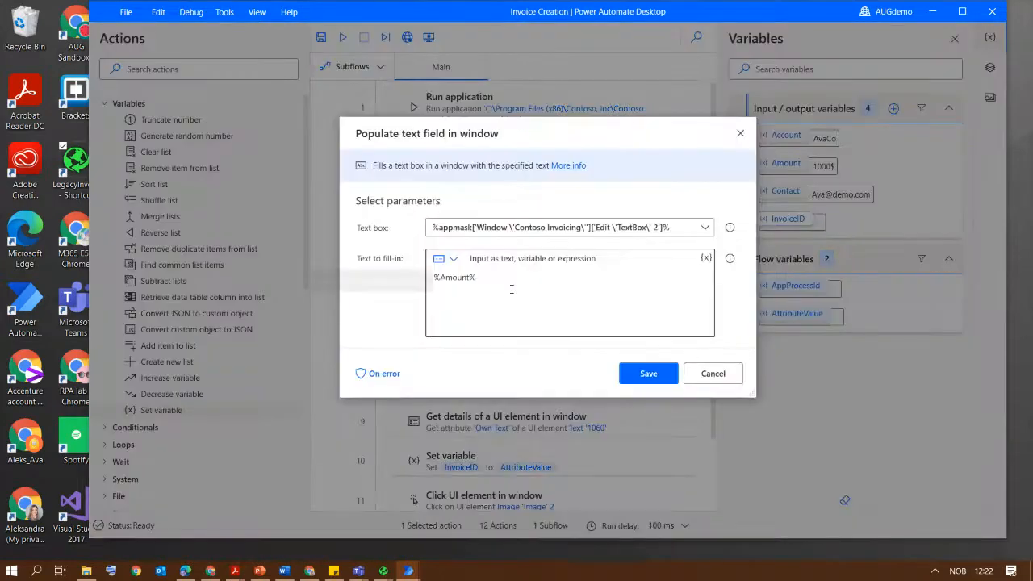
drag(494, 280, 396, 271)
key(BackSpace)
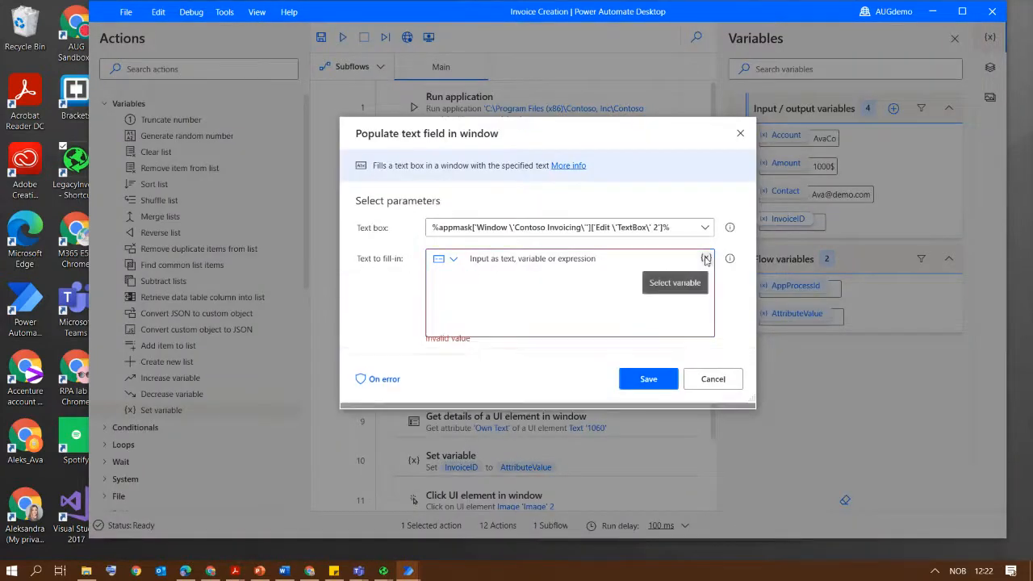
click(706, 257)
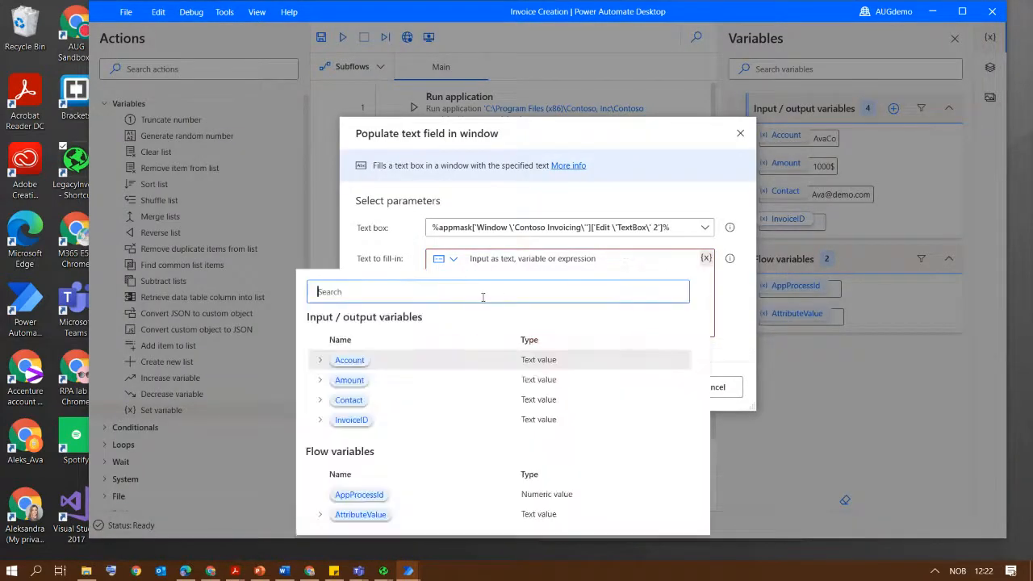
click(355, 400)
click(649, 376)
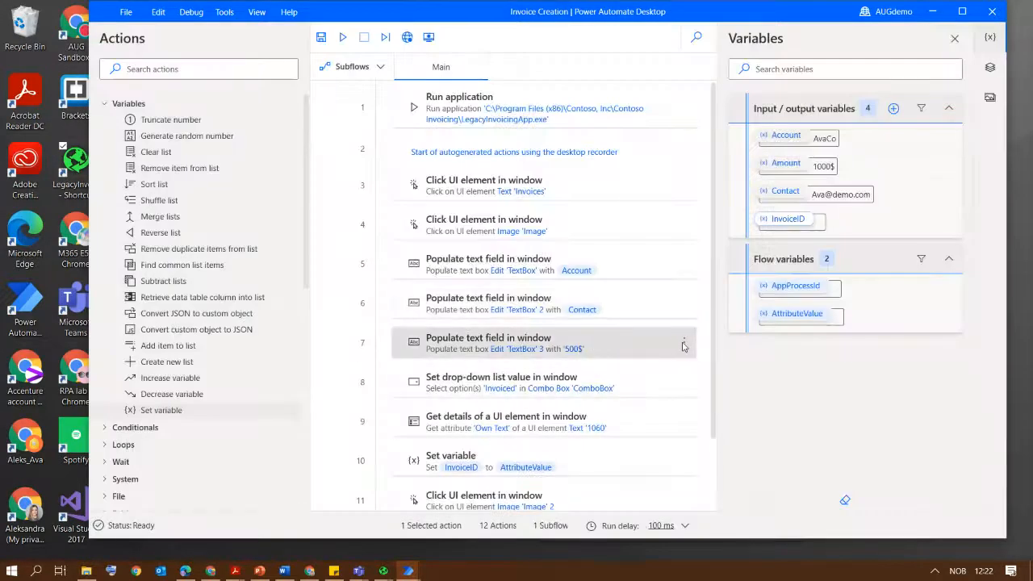
Replace the fixed amount in the Populate text field action for 'TextBox' 3 with %Amount% and save the action
click(683, 346)
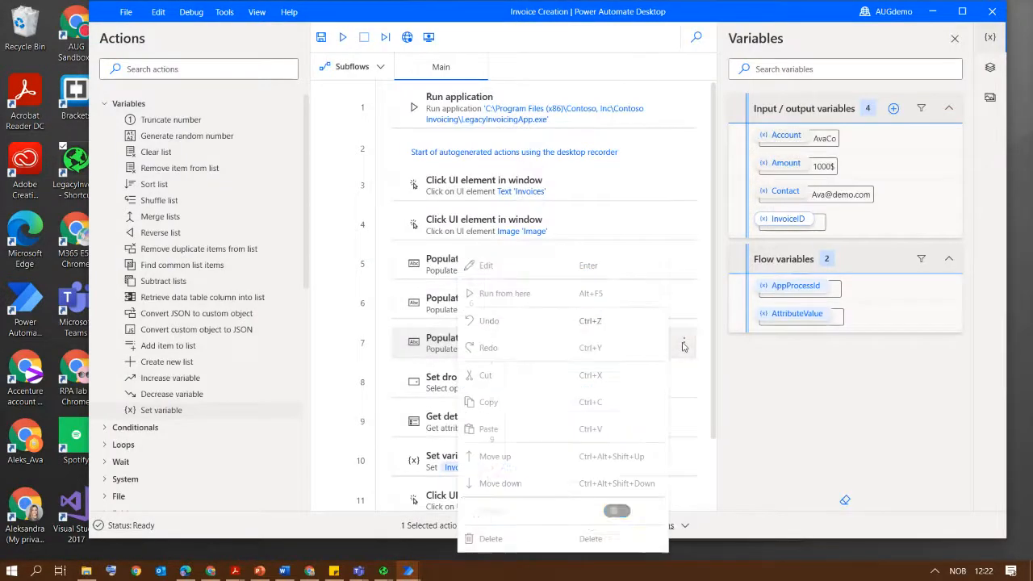
click(565, 267)
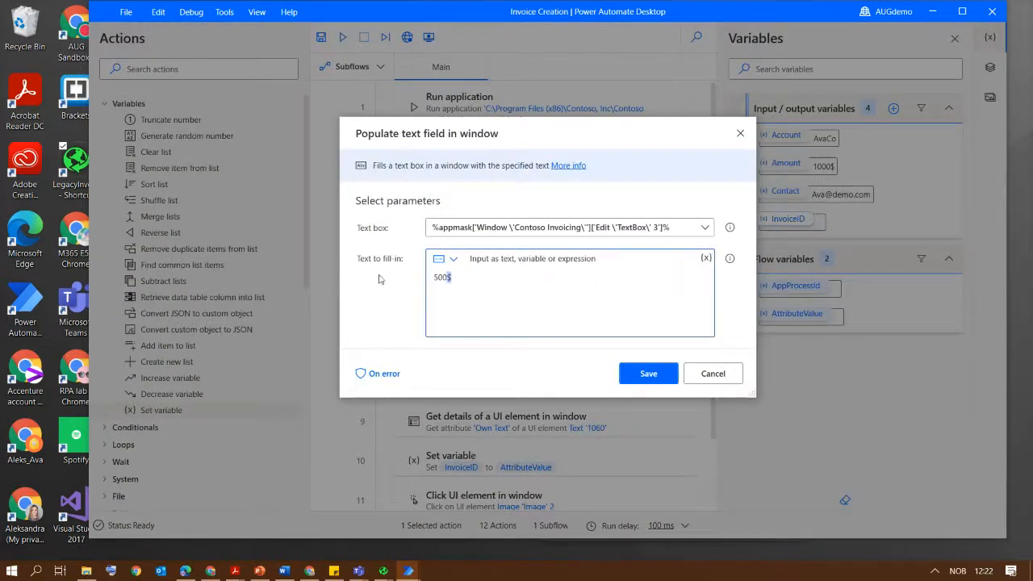
key(ctrl+a)
key(BackSpace)
click(707, 258)
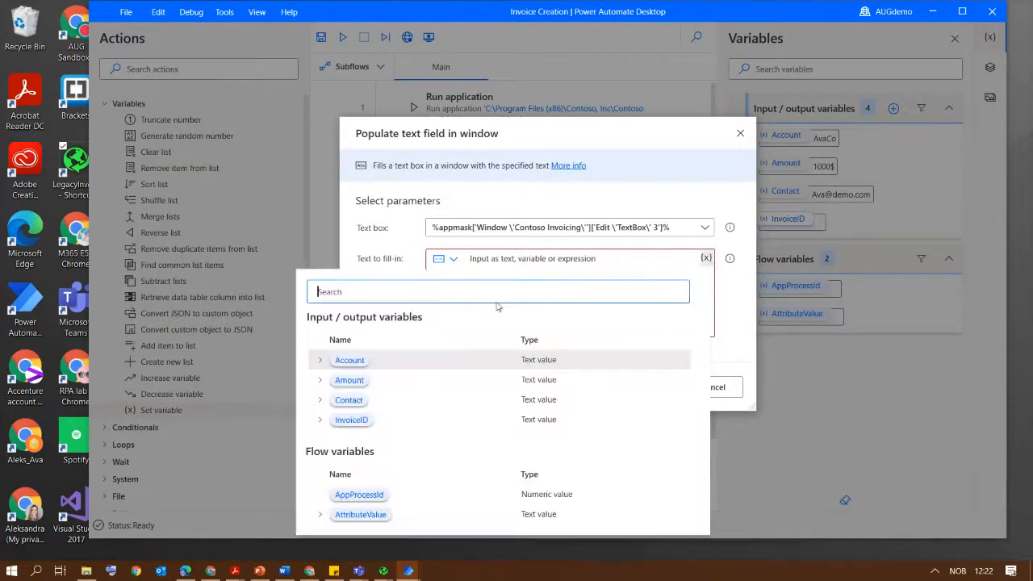
click(350, 380)
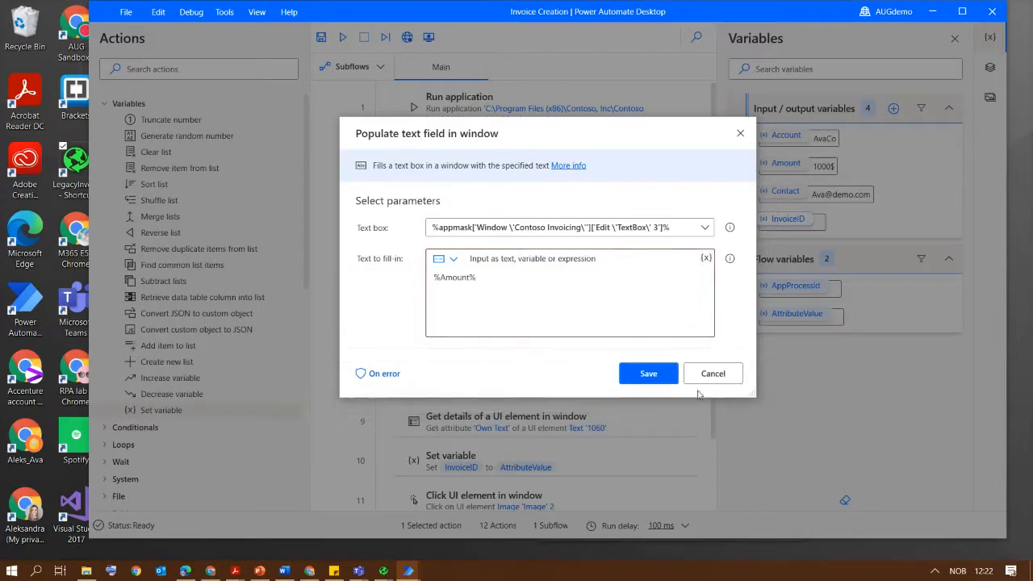
click(645, 373)
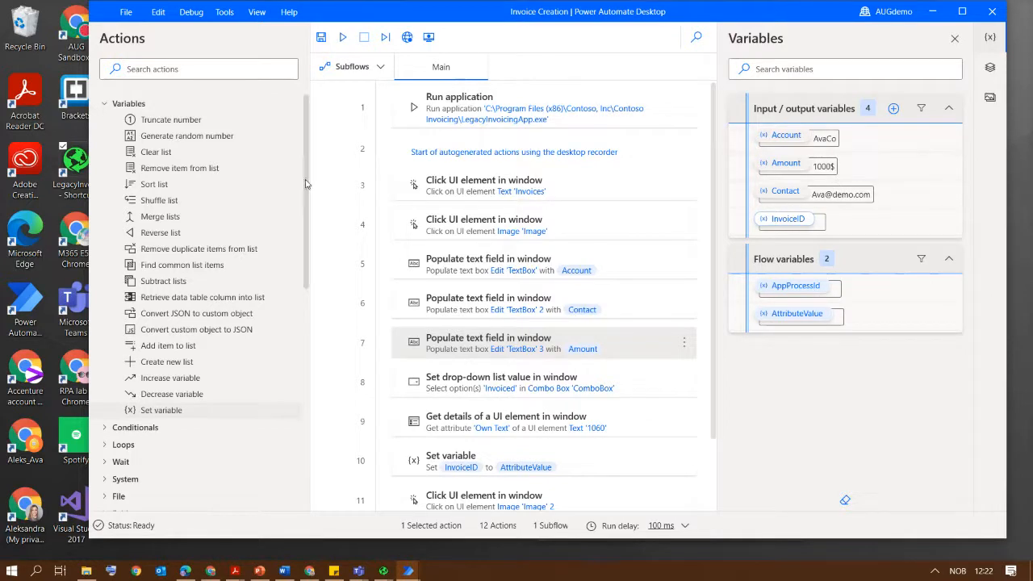
Save and test-run the Invoice Creation flow, and close the Contoso Invoicing window once the run ends
click(343, 41)
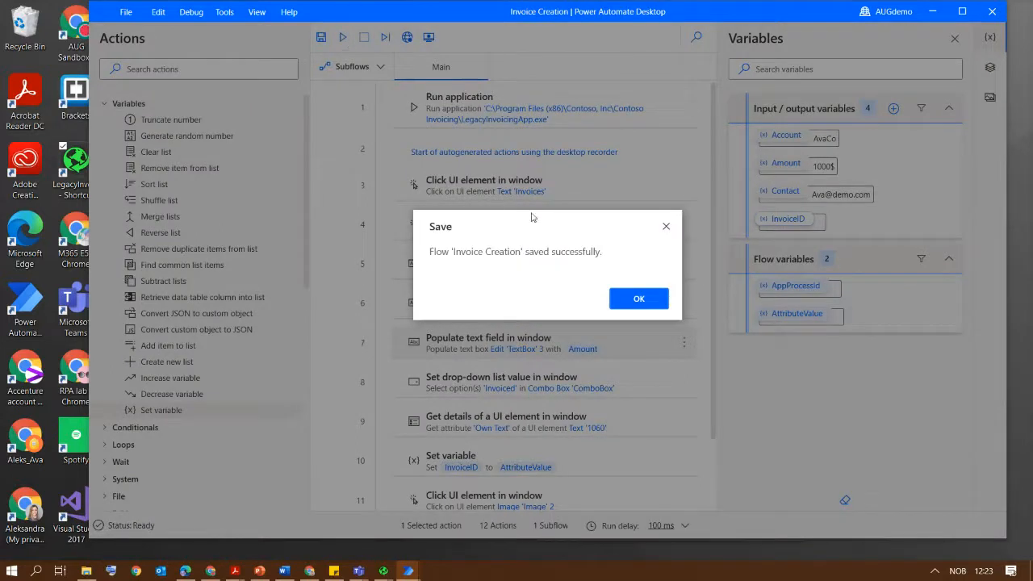
click(657, 305)
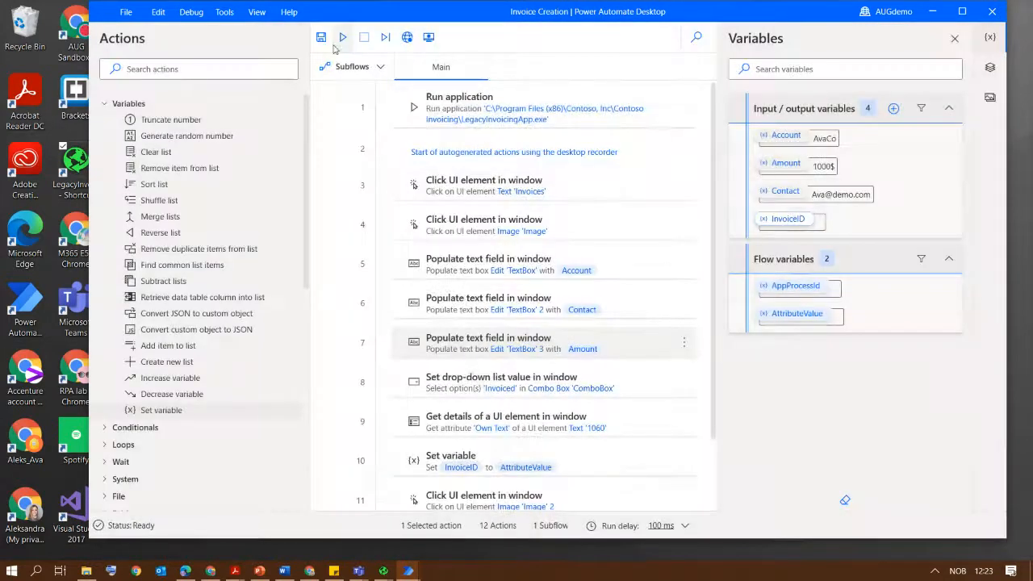
click(342, 38)
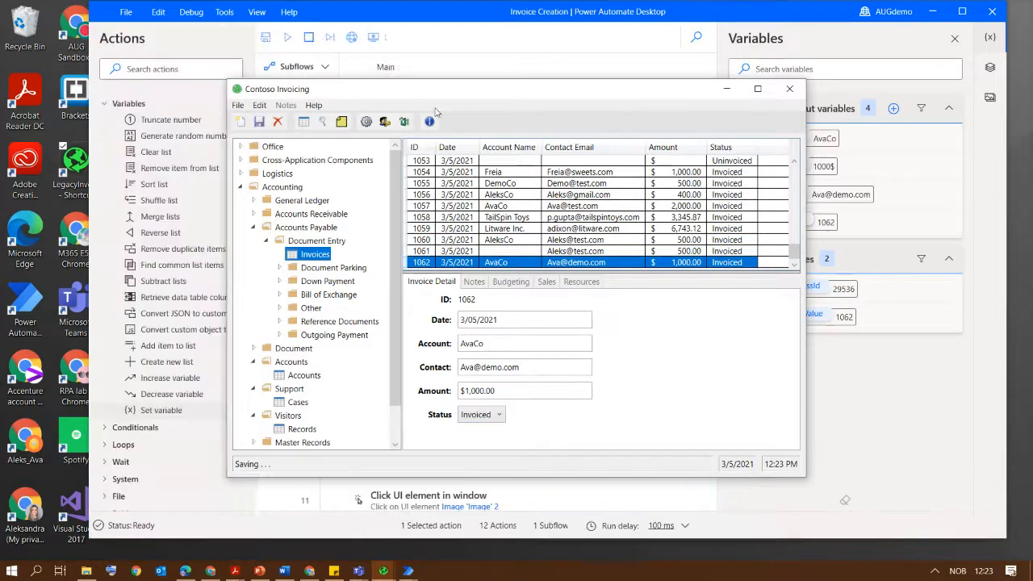
drag(677, 90, 590, 76)
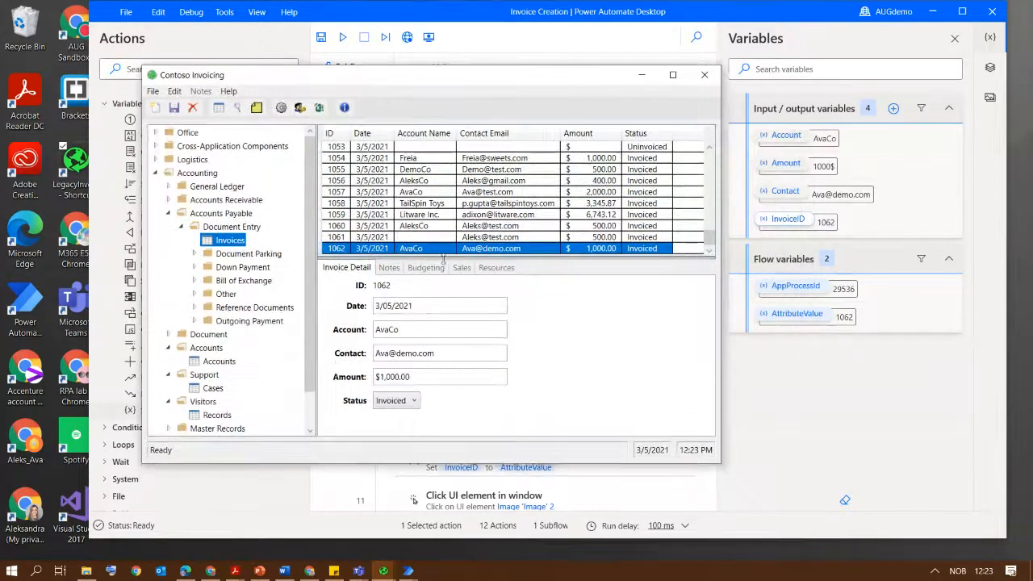
click(705, 76)
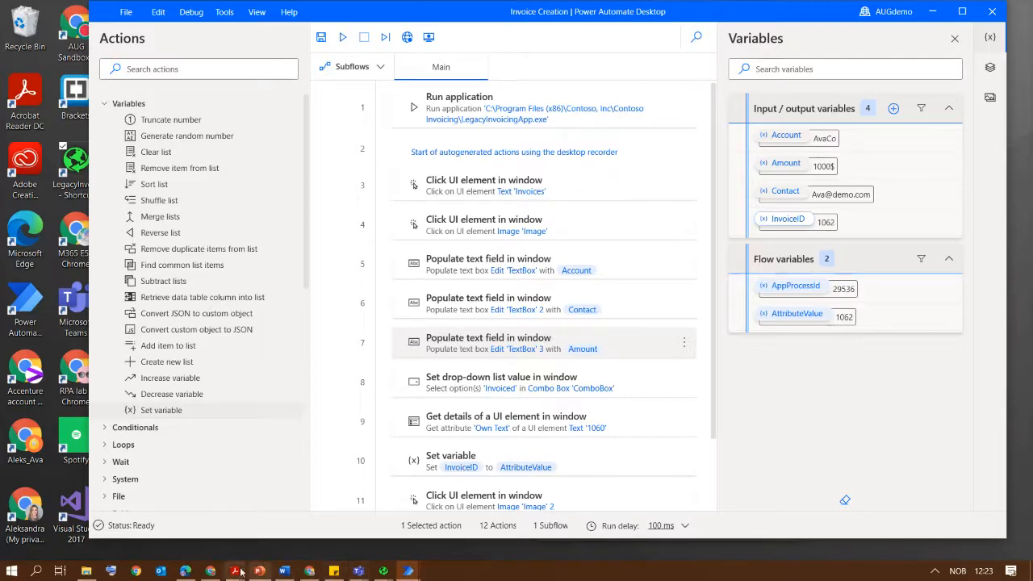
Switch to Power Automate in the browser and create an instant cloud flow named Trigger Desktop Flow with the Manually trigger a flow trigger
click(211, 571)
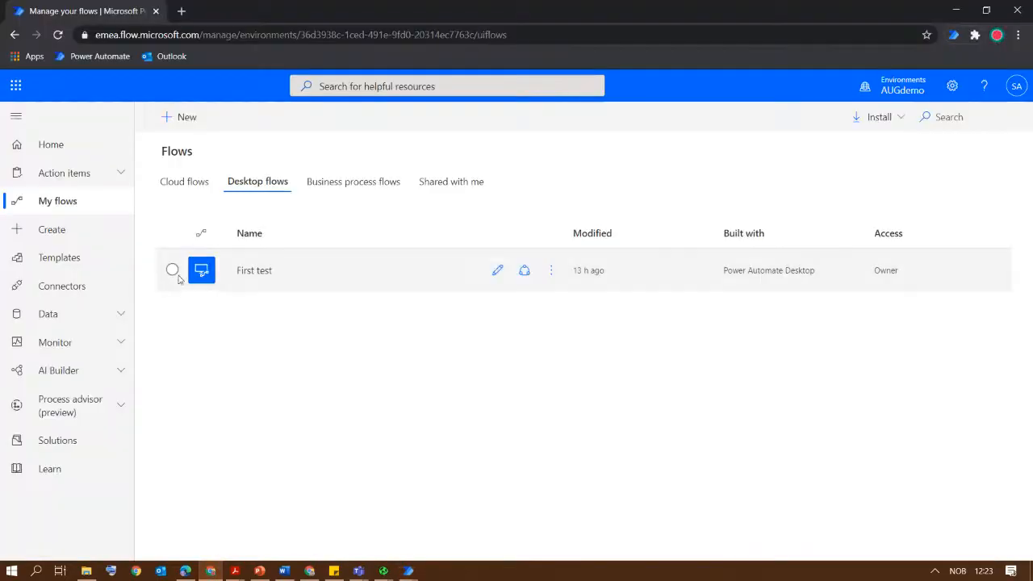
click(188, 182)
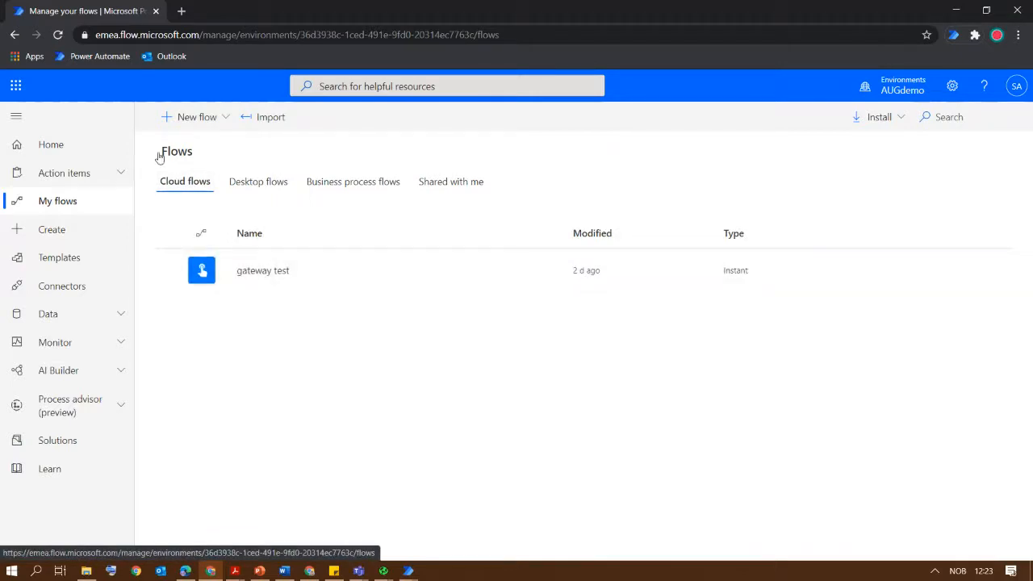
click(190, 127)
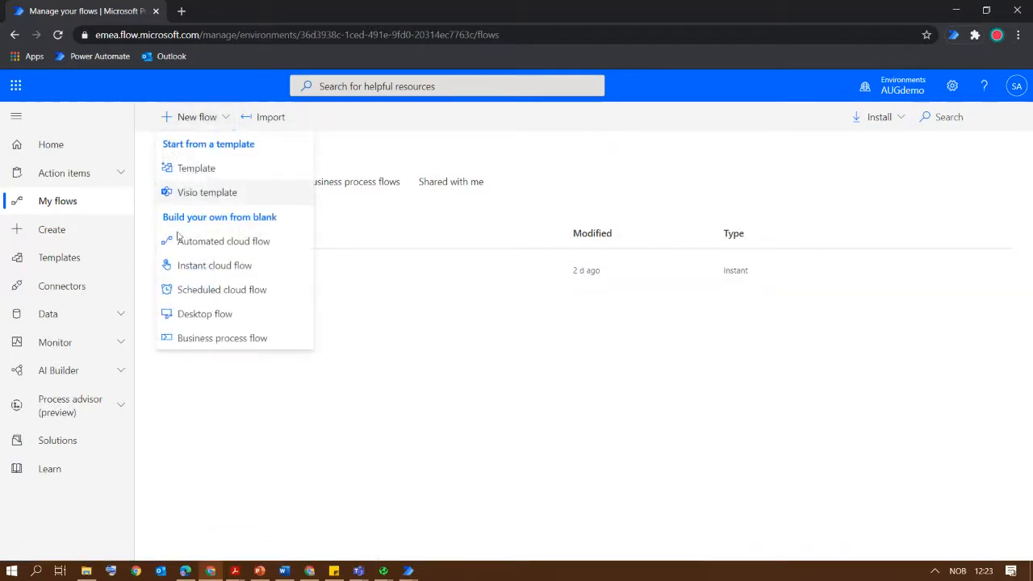
click(214, 266)
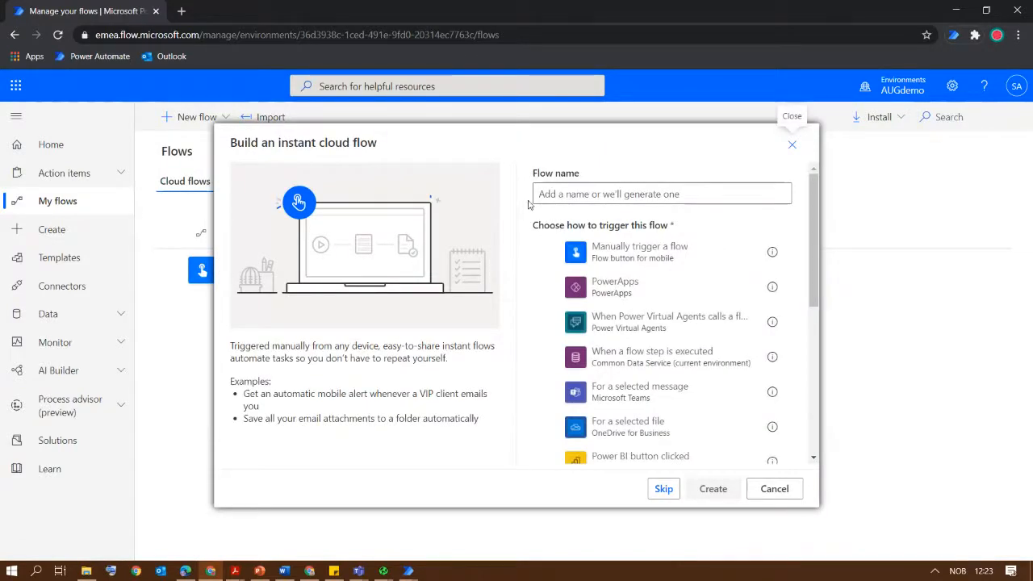
click(593, 195)
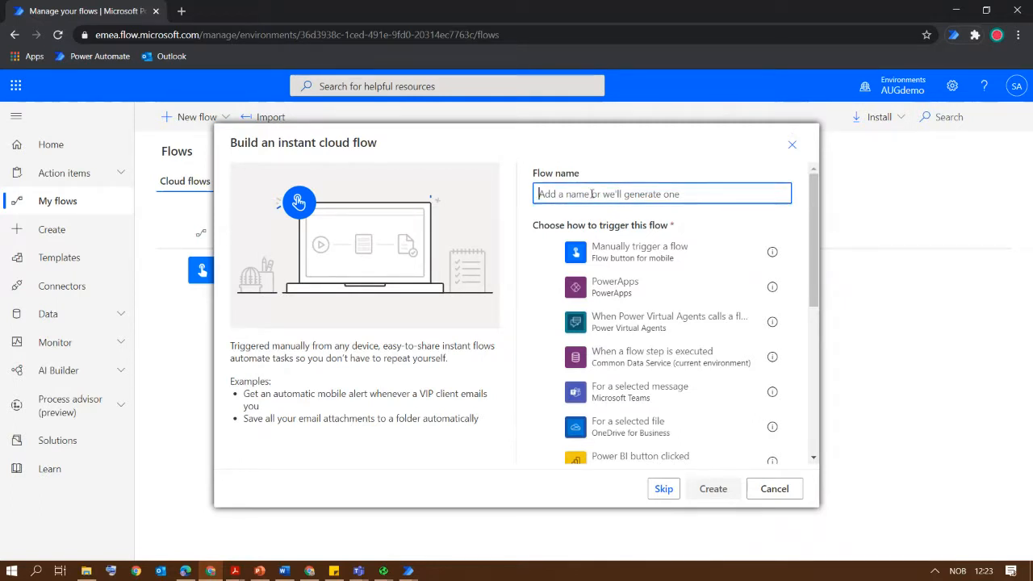
text(Tr)
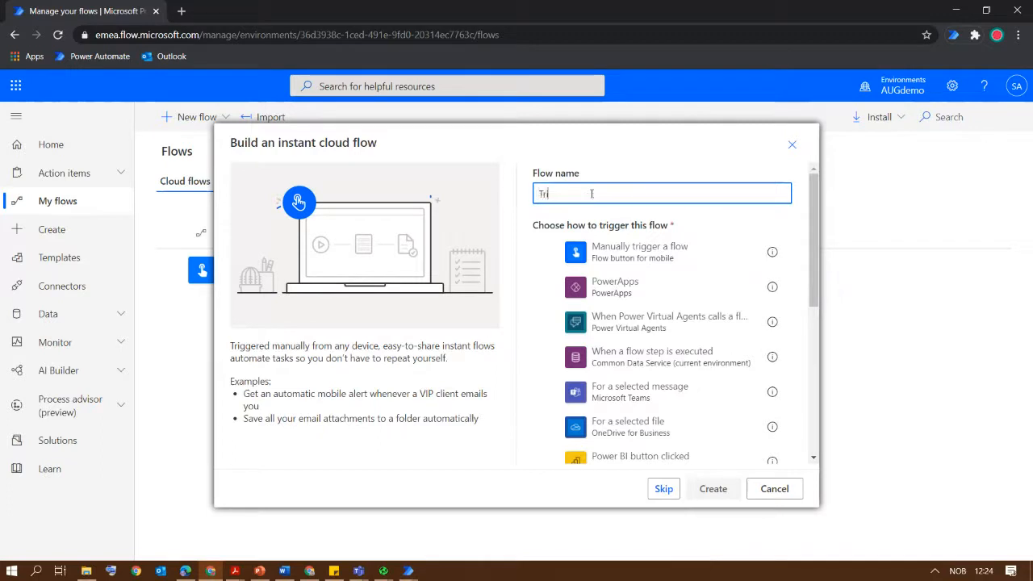
text(igger Desktop Flow)
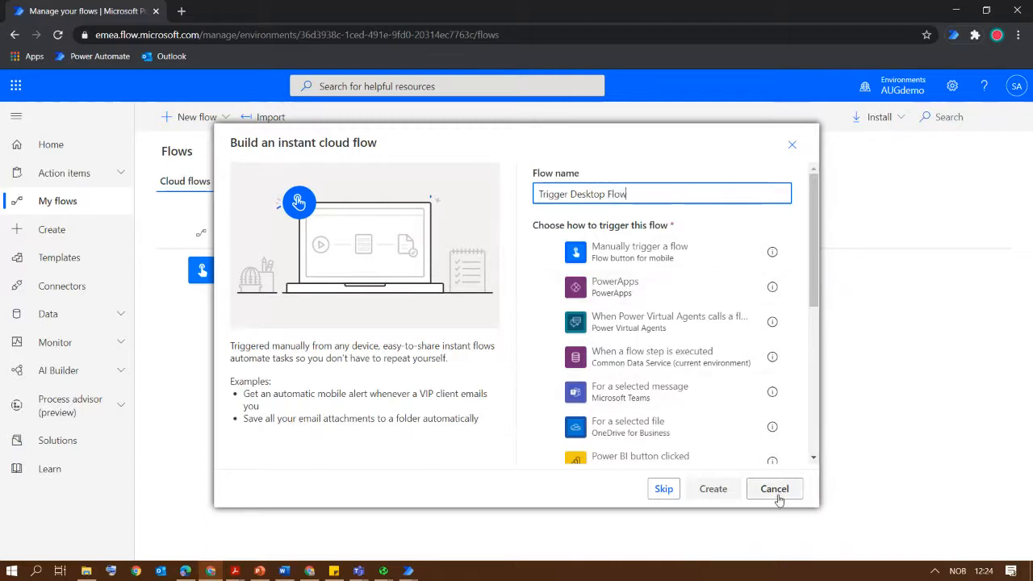
click(712, 260)
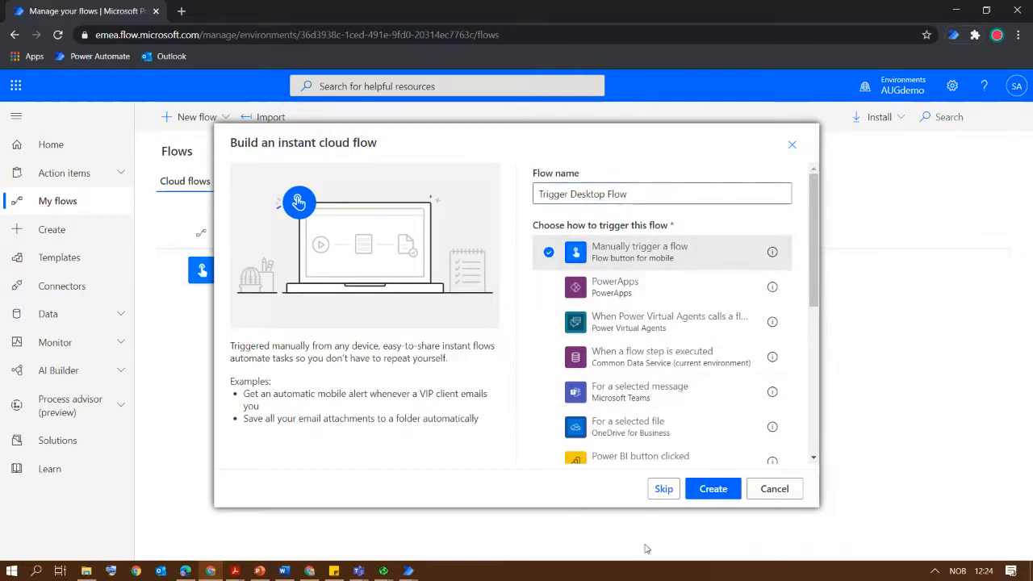
click(712, 489)
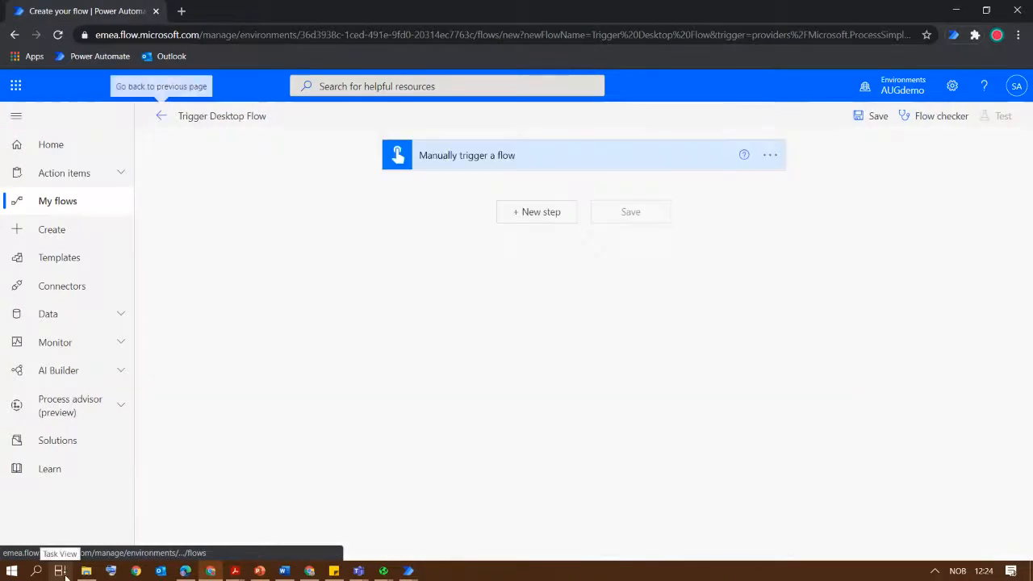
Add a Run a flow built with Power Automate Desktop action after the trigger and check which connection it uses
click(556, 214)
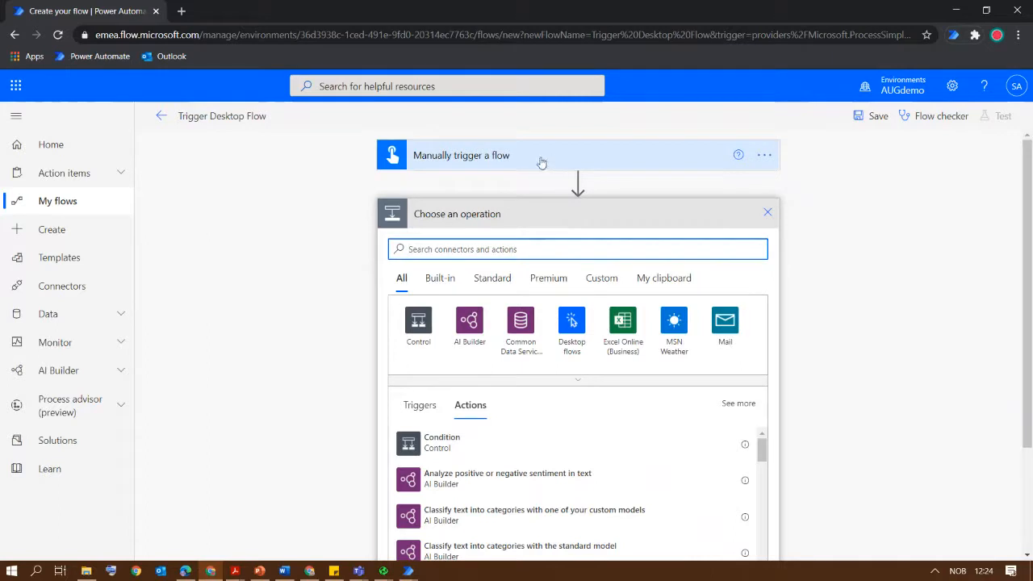
click(572, 323)
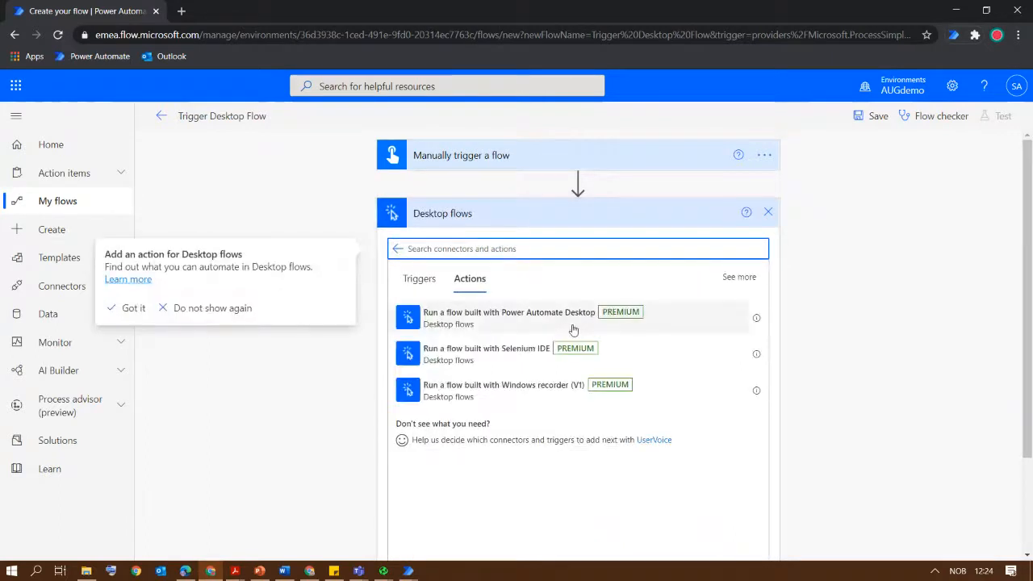
click(511, 321)
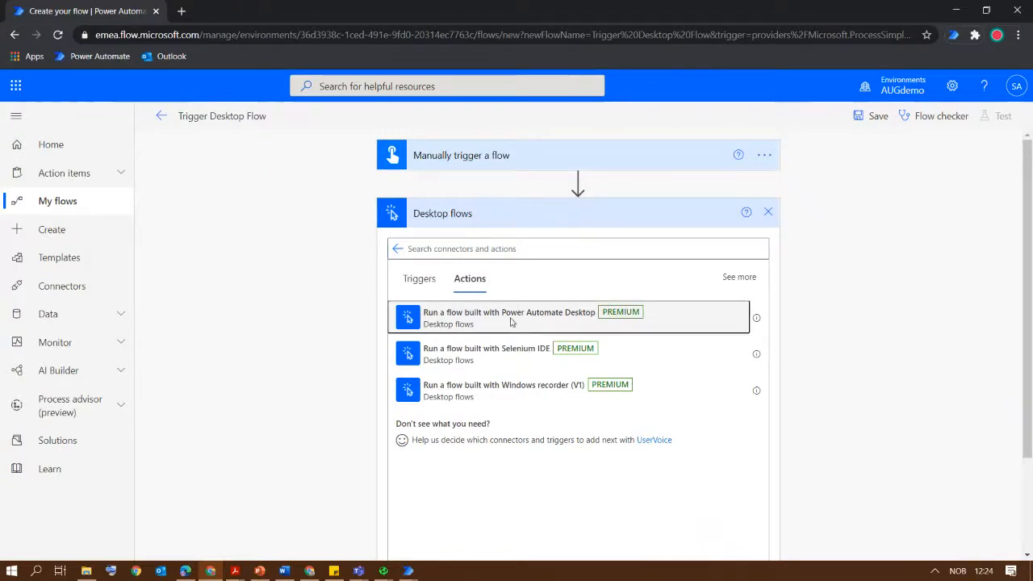
click(510, 321)
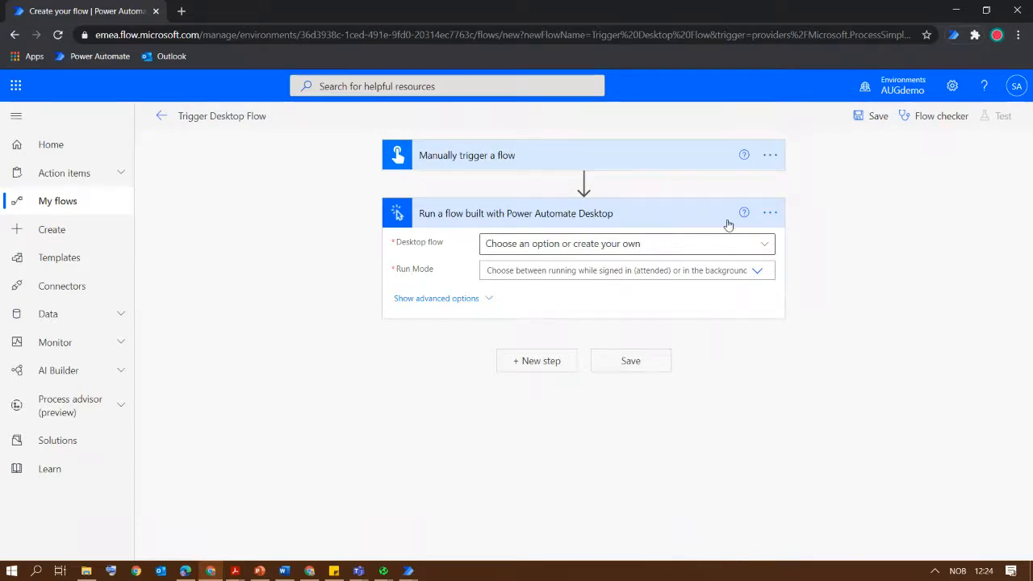
click(770, 218)
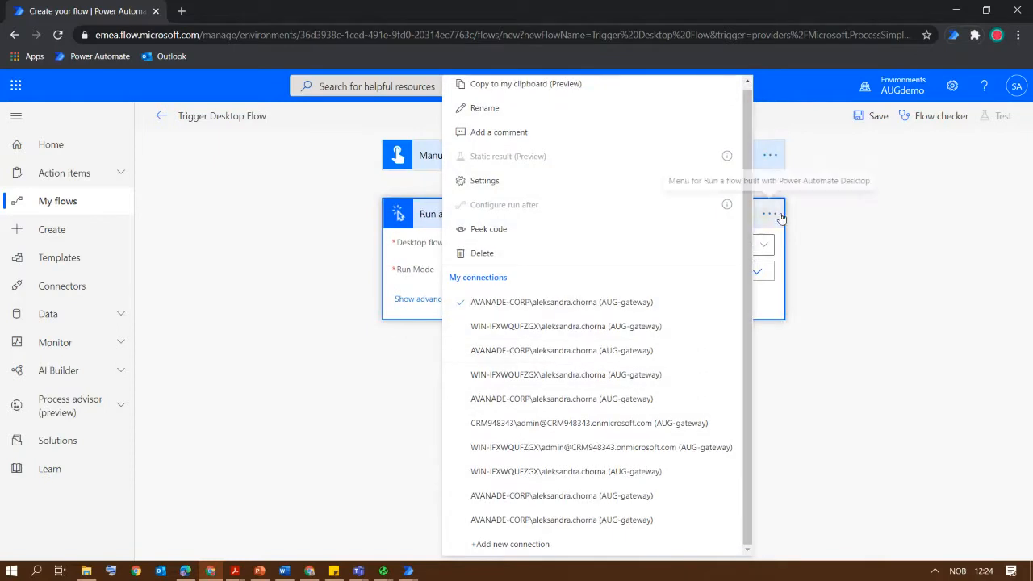
click(781, 216)
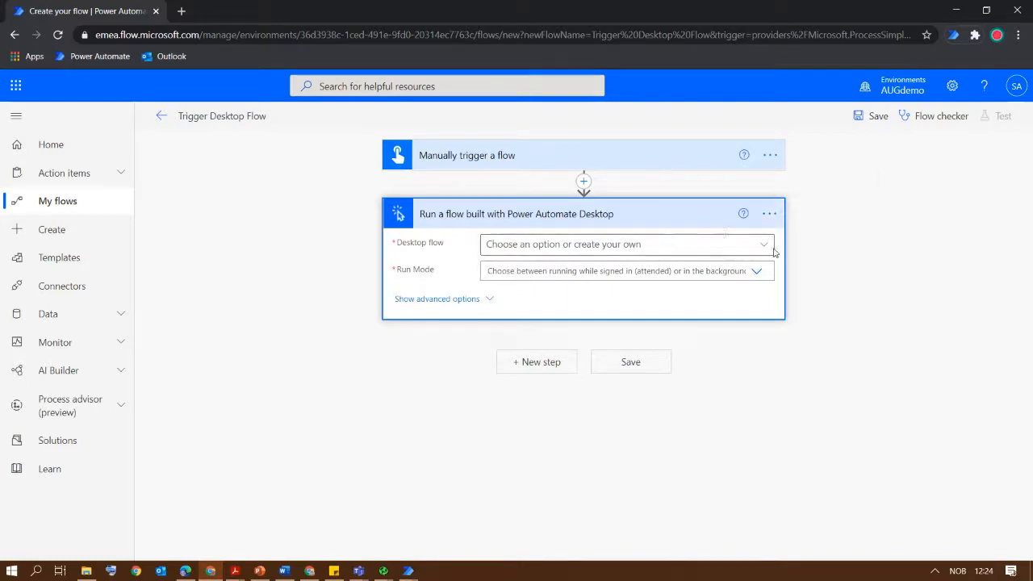
Set the action's desktop flow to Invoice Creation and its run mode to Attended - Runs when you're signed in
click(765, 246)
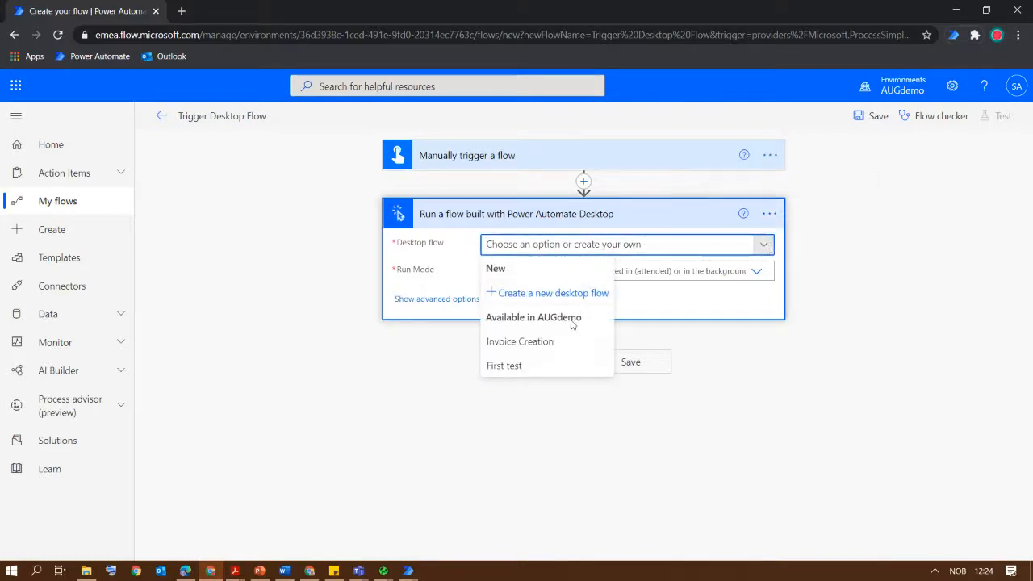
click(526, 344)
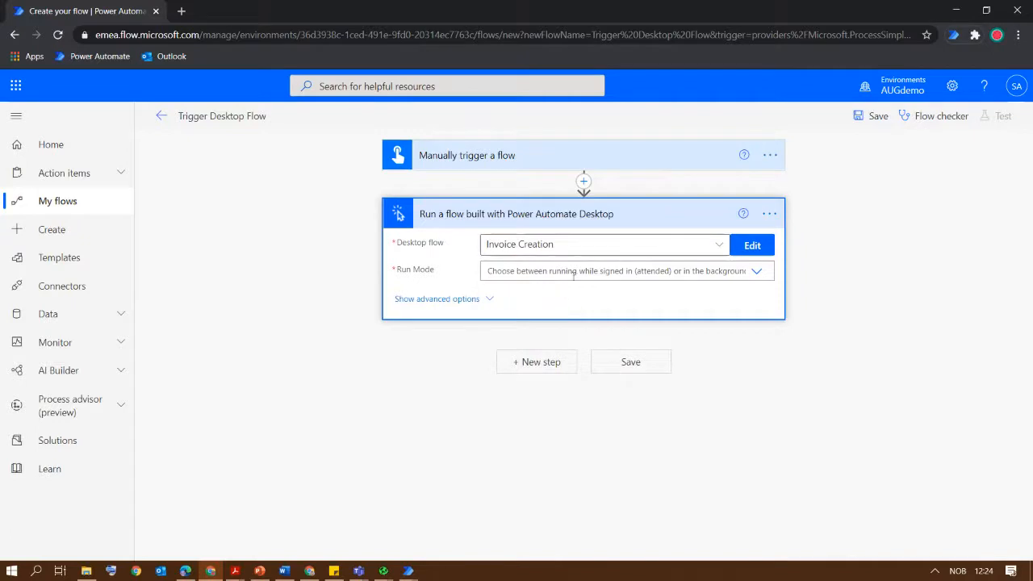
click(754, 273)
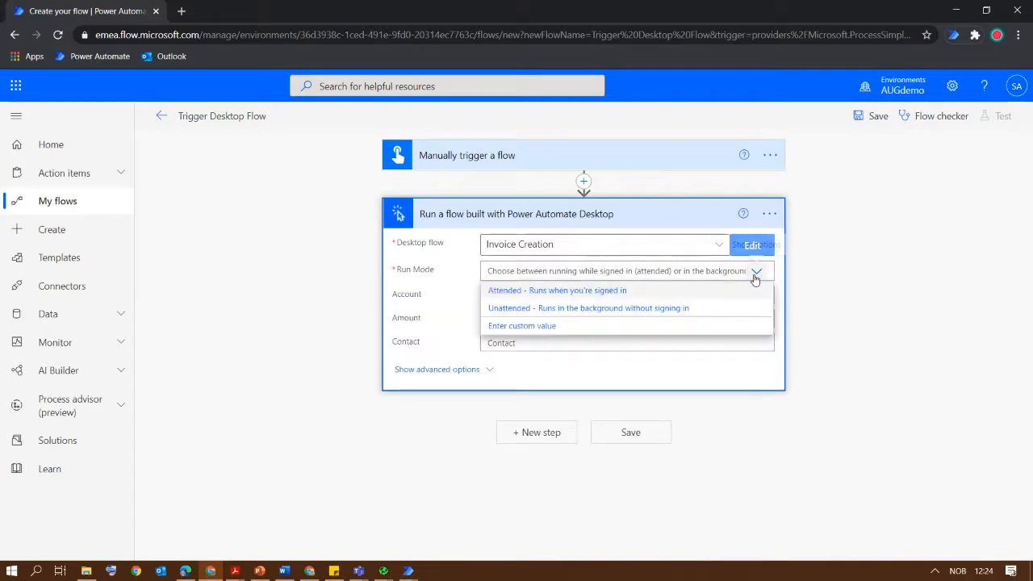
click(535, 290)
Fill the action's inputs with account Cola, amount 2000$ and the contact's e-mail, and save the cloud flow
click(533, 302)
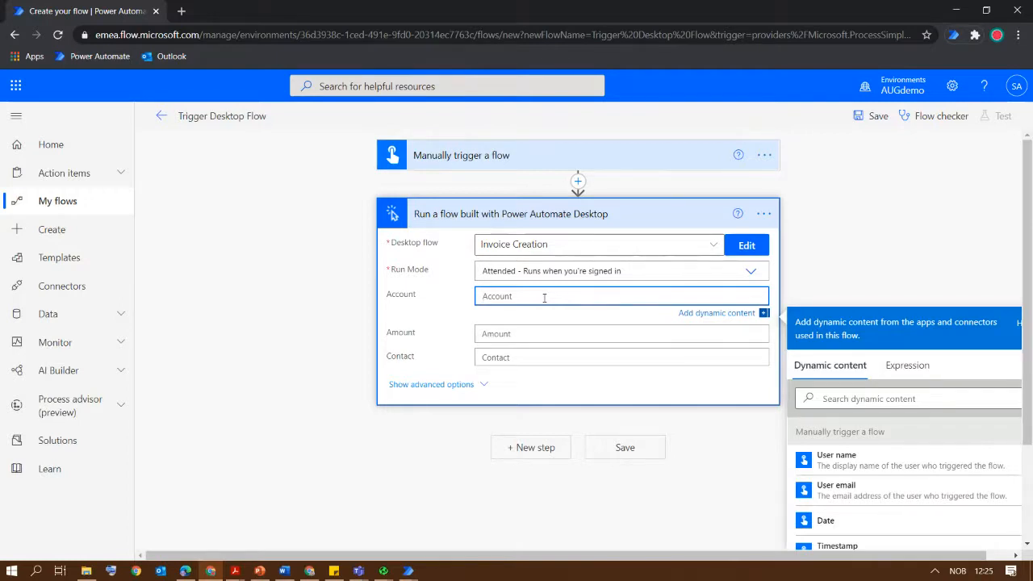
text(Cola)
click(521, 333)
text(2000)
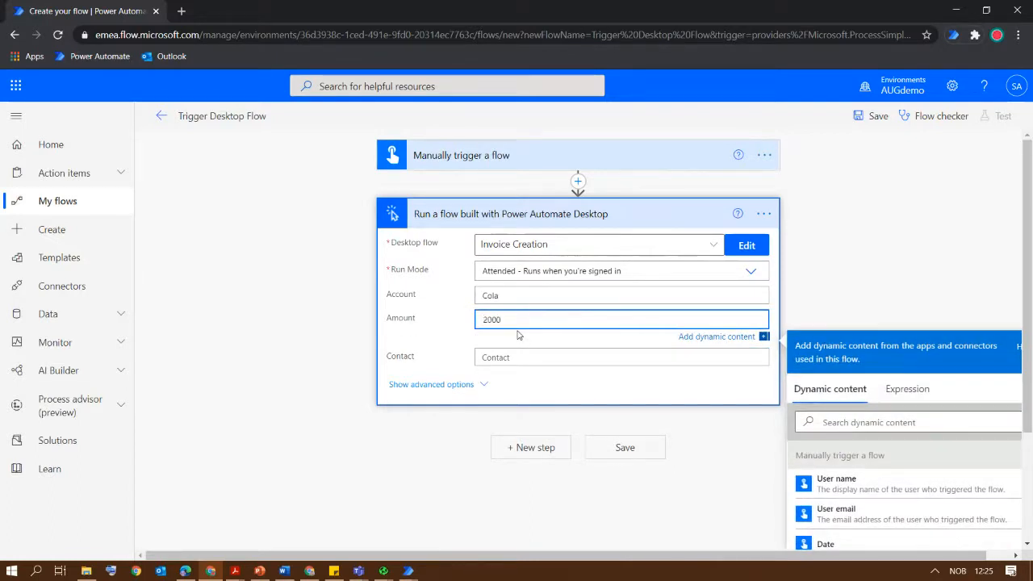
text($)
click(503, 354)
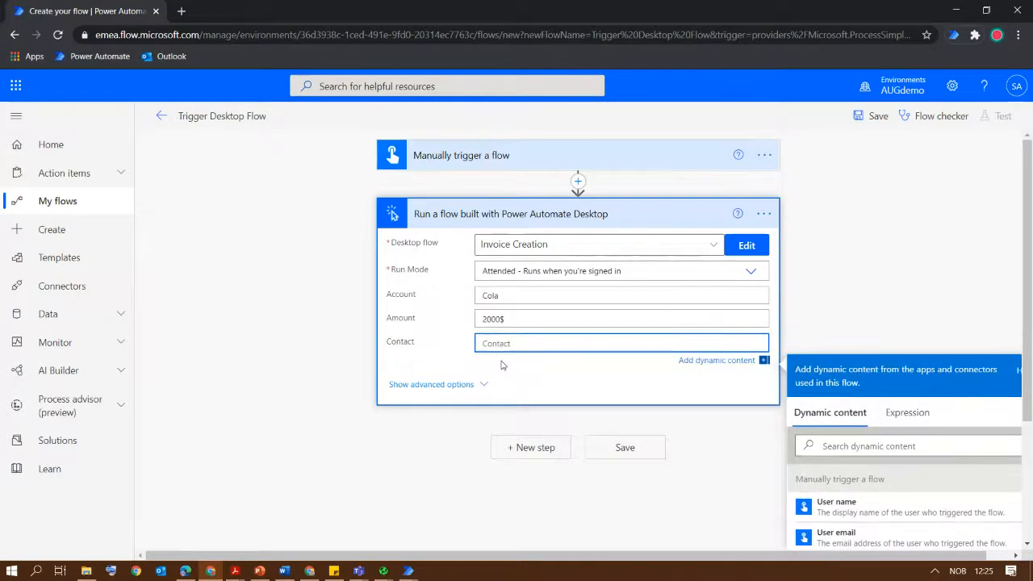
text(Cola@demo)
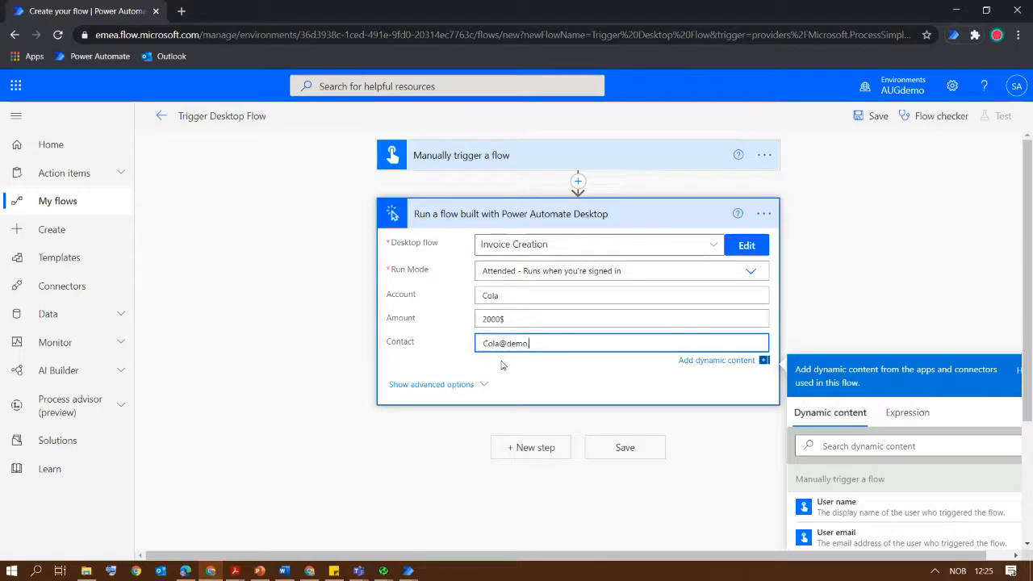
text(.com)
click(650, 454)
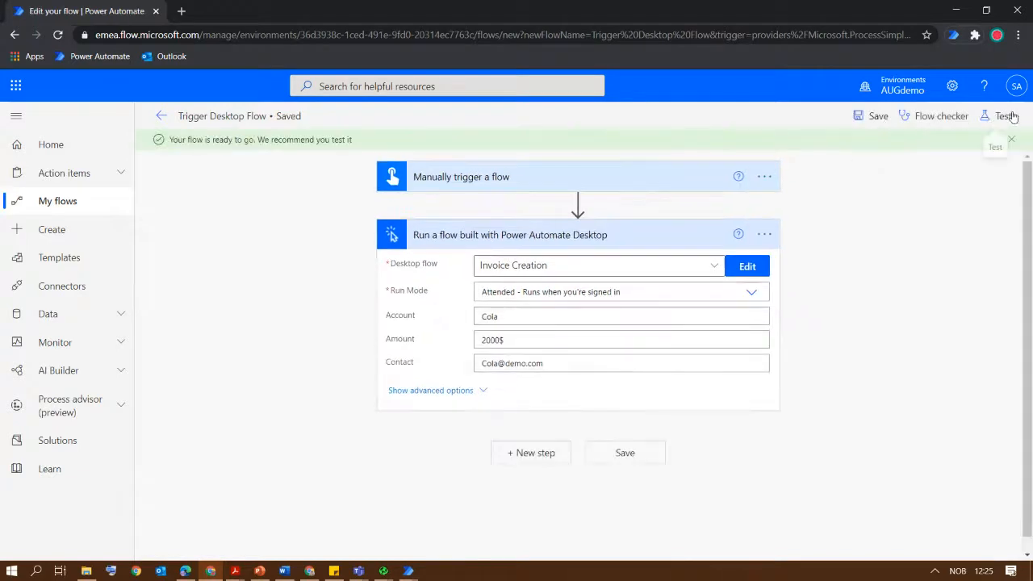
Test the Trigger Desktop Flow cloud flow manually, running it with the existing Desktop flows connection
click(1004, 118)
click(849, 150)
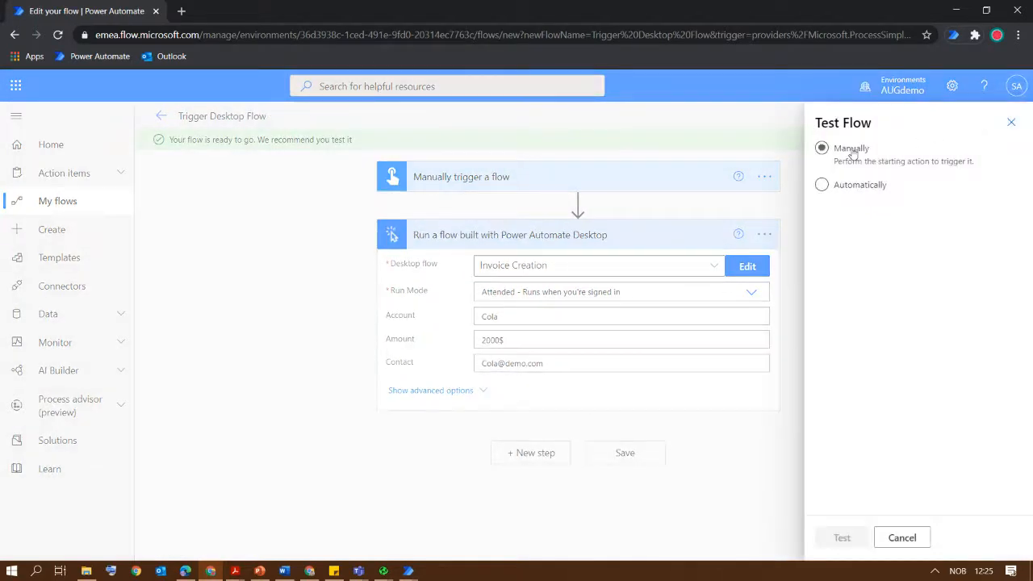
click(844, 537)
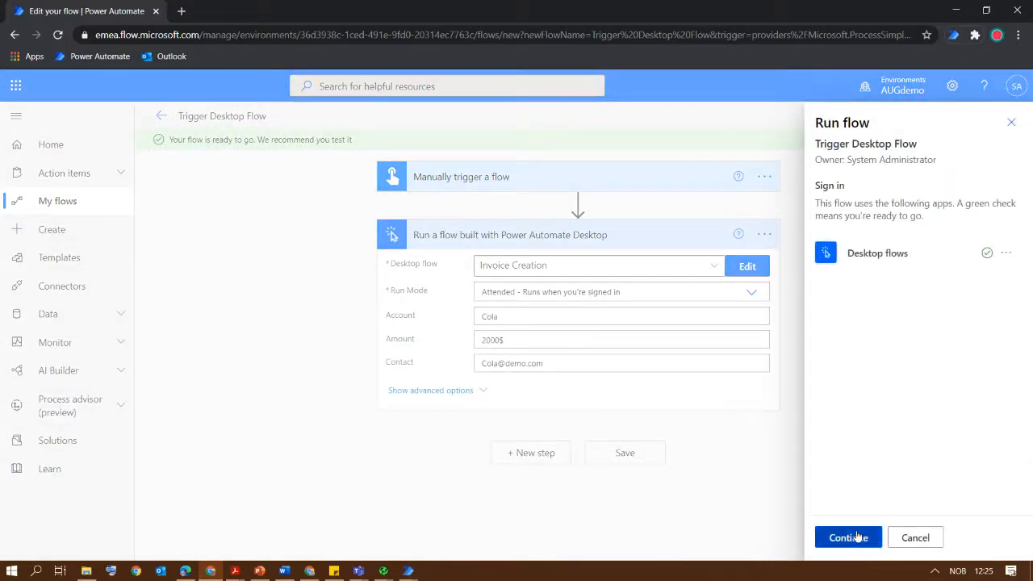
click(859, 538)
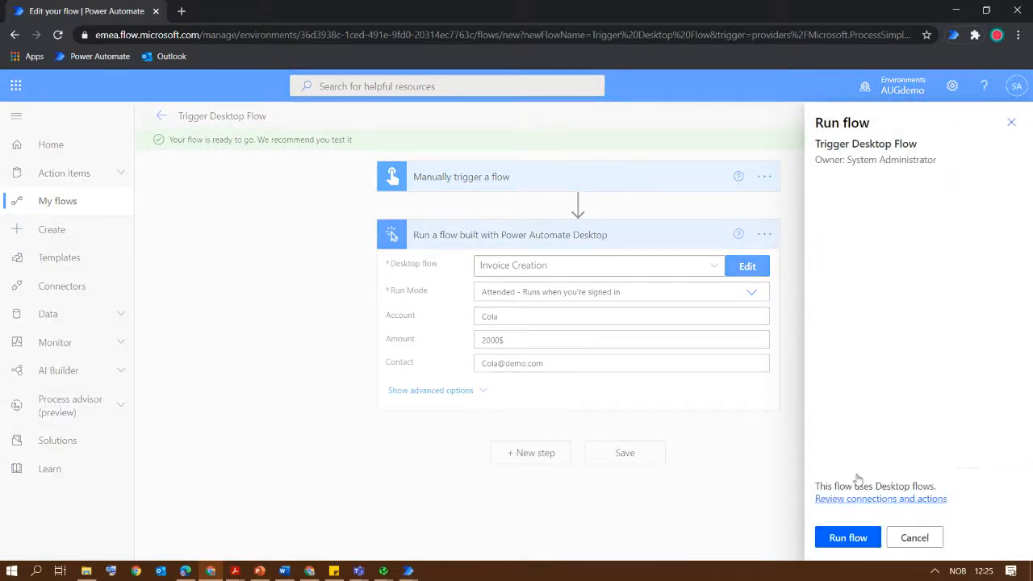
click(849, 539)
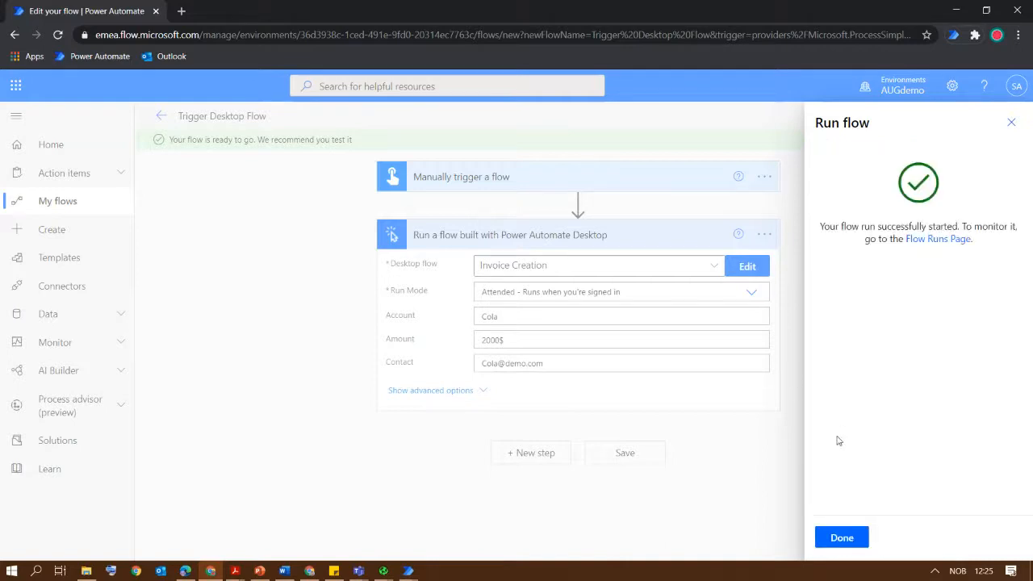
click(842, 537)
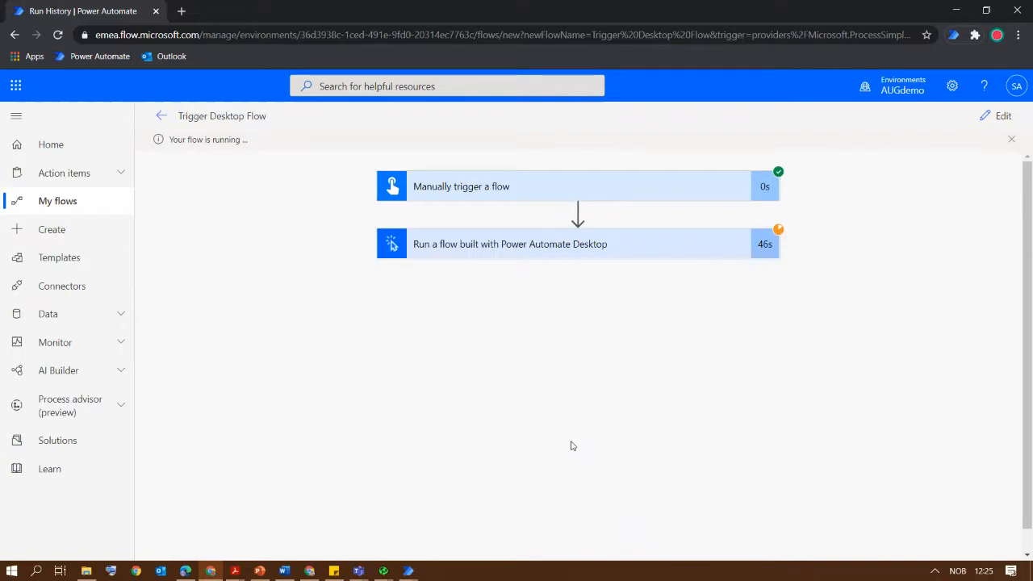
Inspect the run details of the desktop flow action and minimize the Contoso Invoicing window after the invoice is created
click(723, 244)
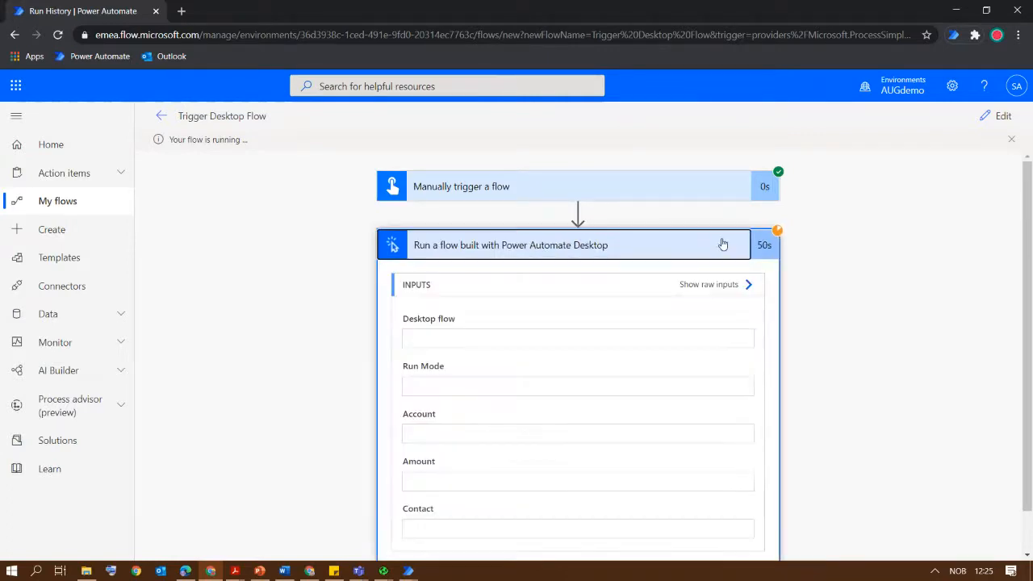
click(722, 243)
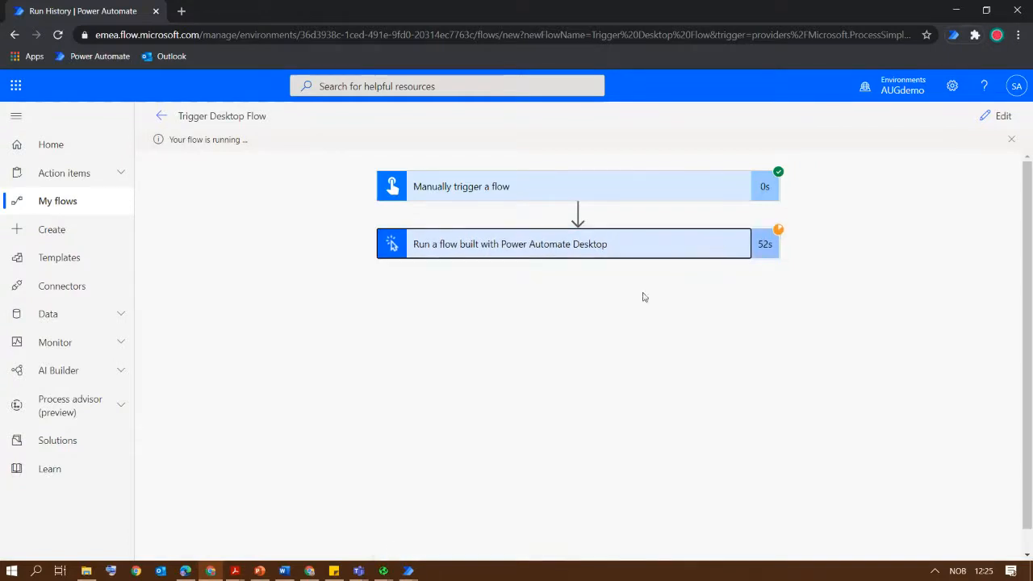
mouse_move(395, 572)
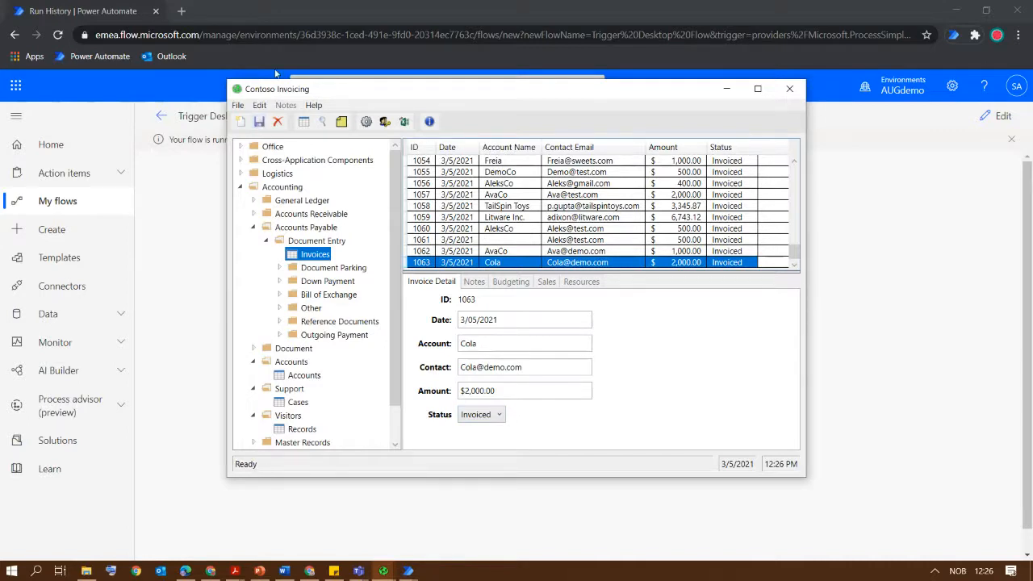
click(732, 96)
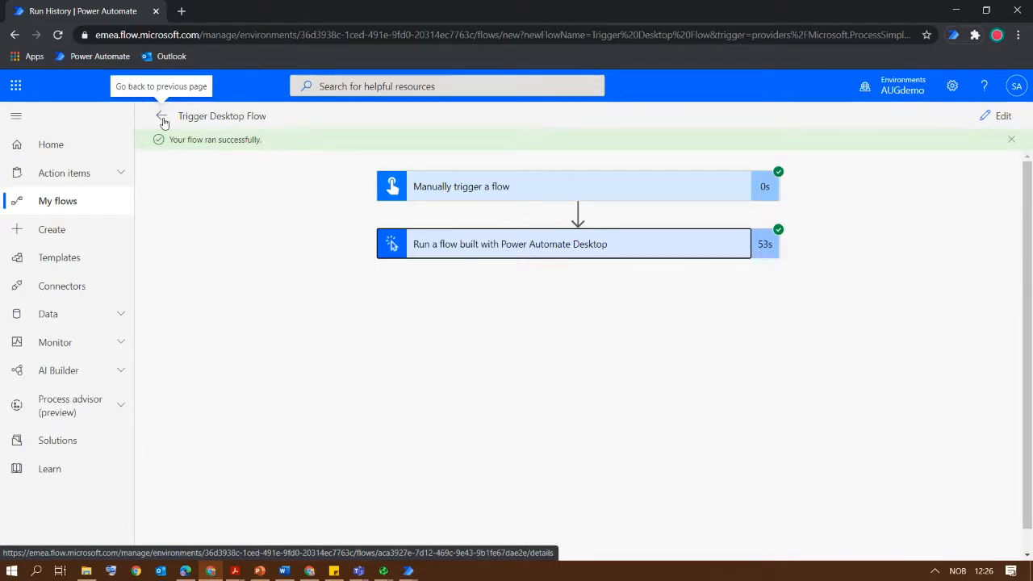
Start a new cloud flow inside the InvoiceDemo solution
click(73, 451)
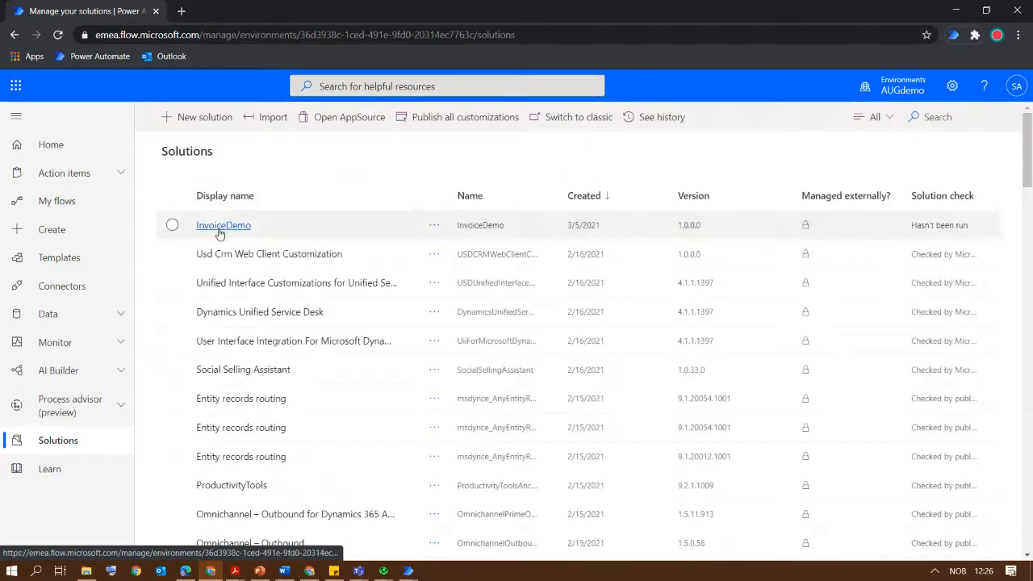
click(220, 227)
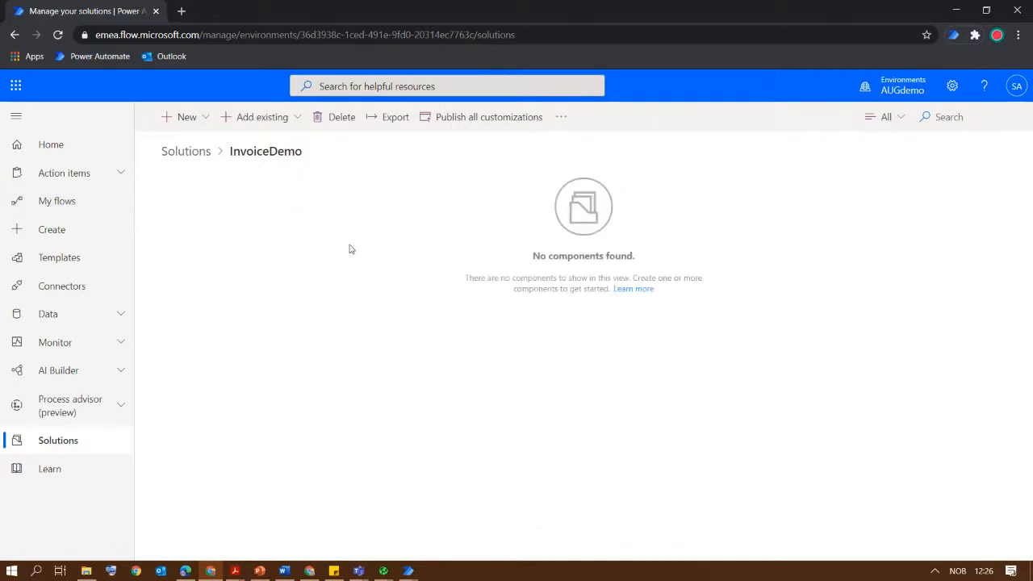
click(190, 122)
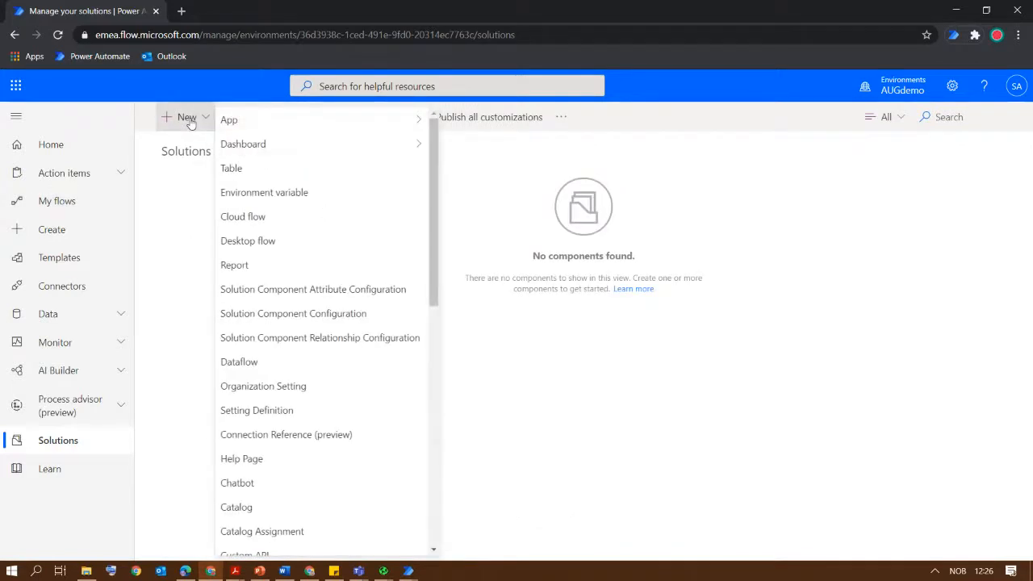
click(368, 224)
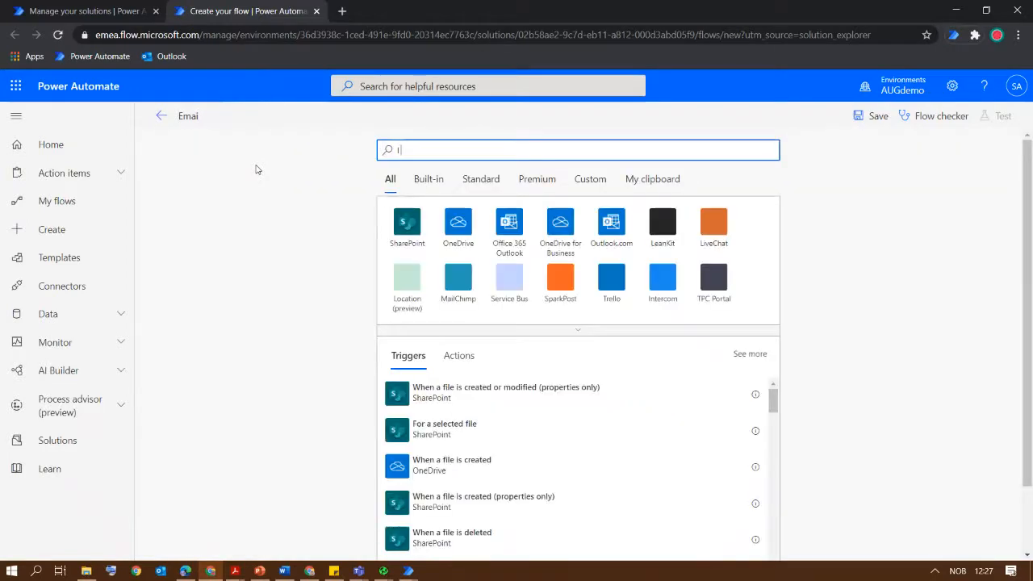
Name the new cloud flow Email trigger of PAD
click(209, 120)
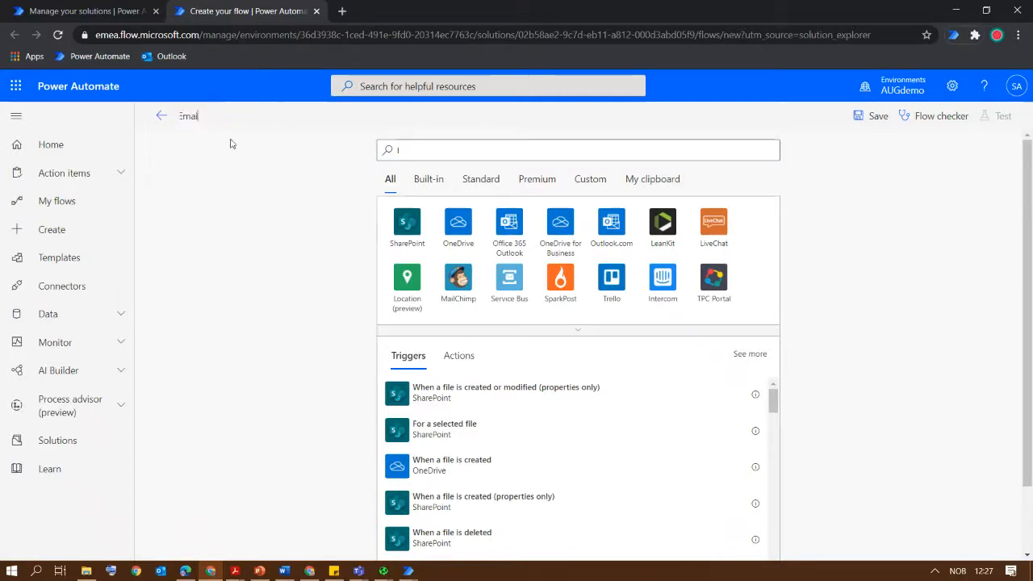
text(trigger of PAD)
Search the triggers for email and add the Office 365 Outlook trigger When a new email arrives (V3)
click(407, 152)
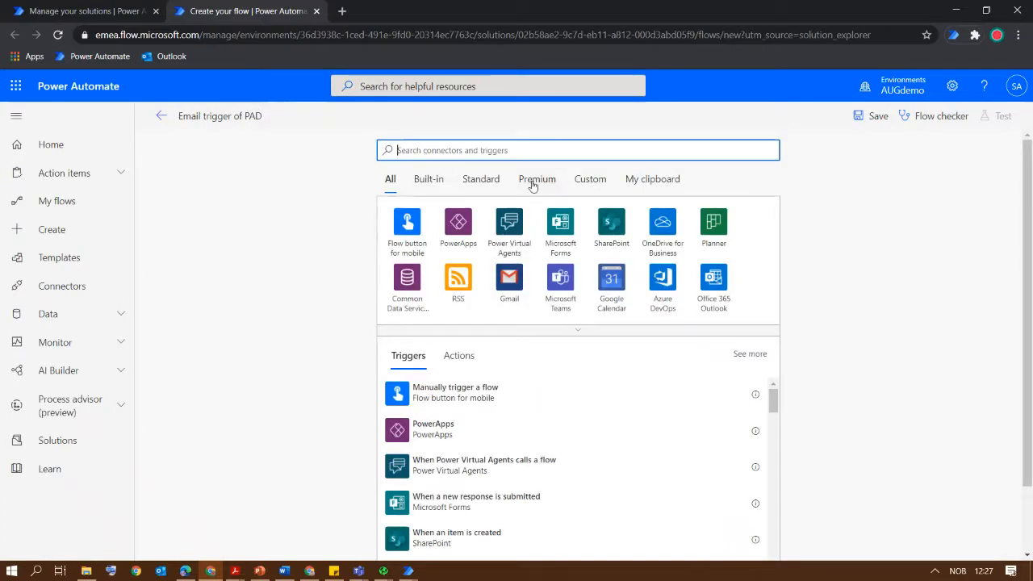
text(email)
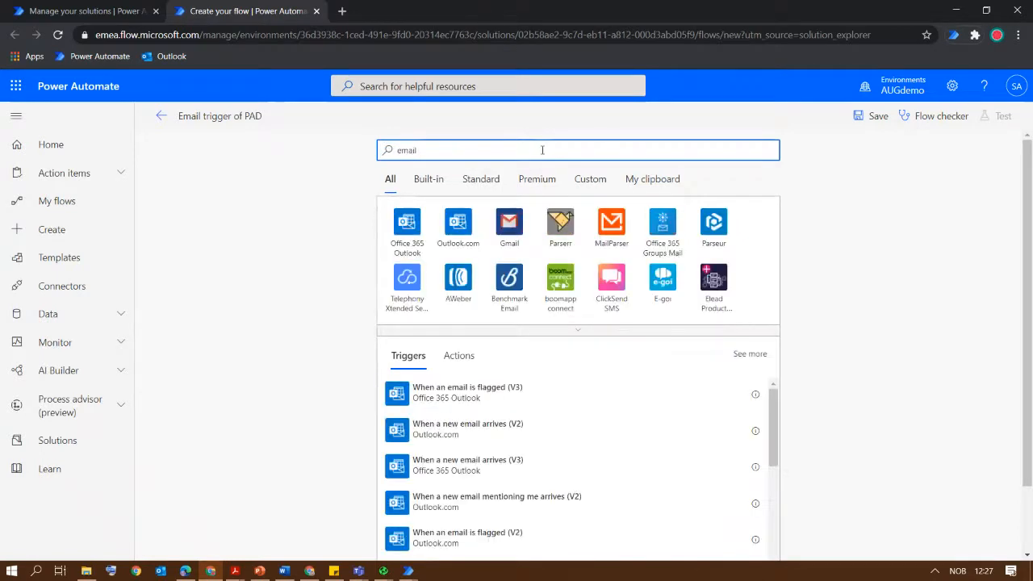
click(515, 471)
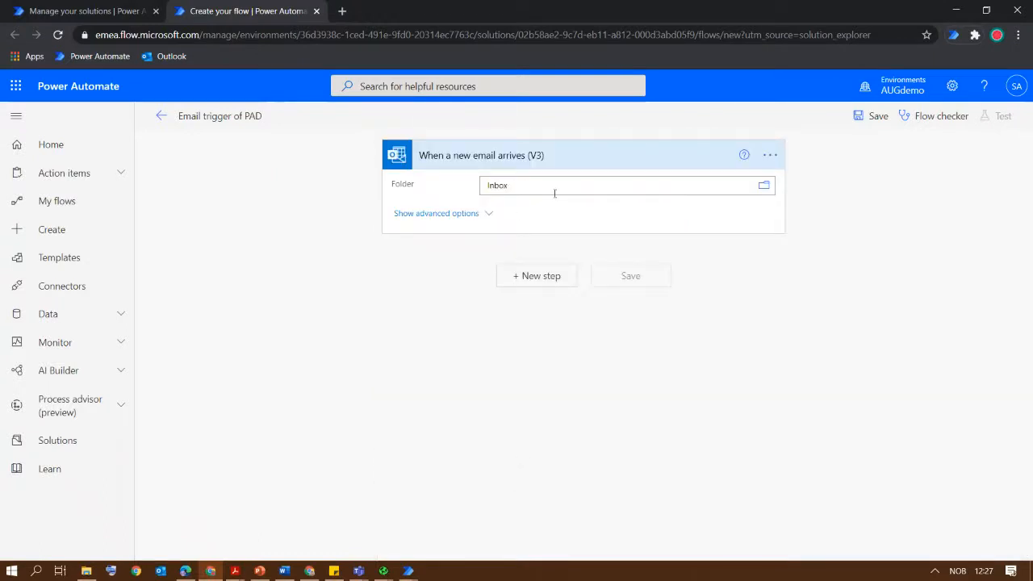
In the trigger's advanced options, set Include Attachments to Yes, Subject Filter to new invoice and Only with Attachments to Yes
click(487, 214)
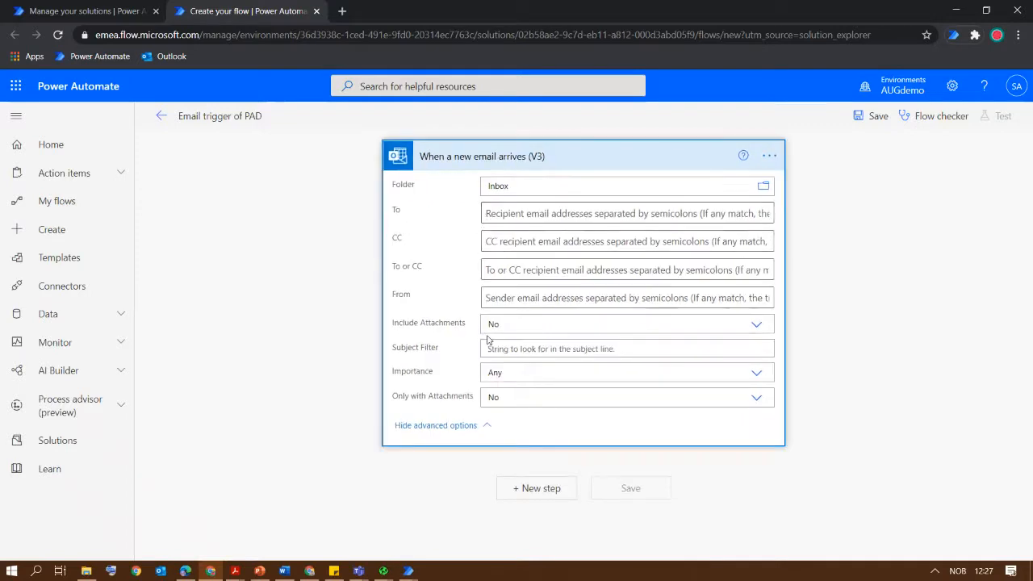
click(757, 325)
click(524, 357)
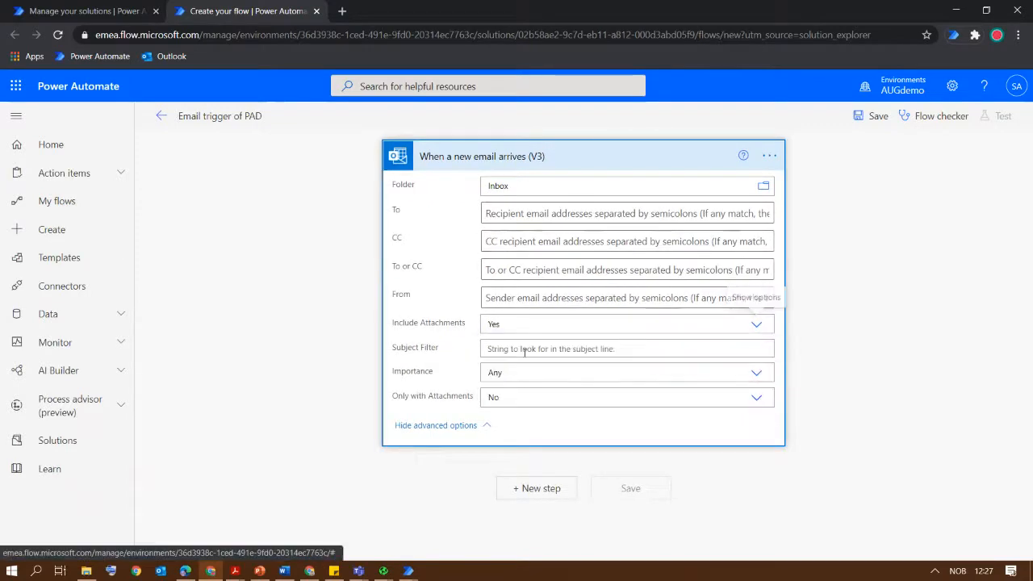
click(525, 351)
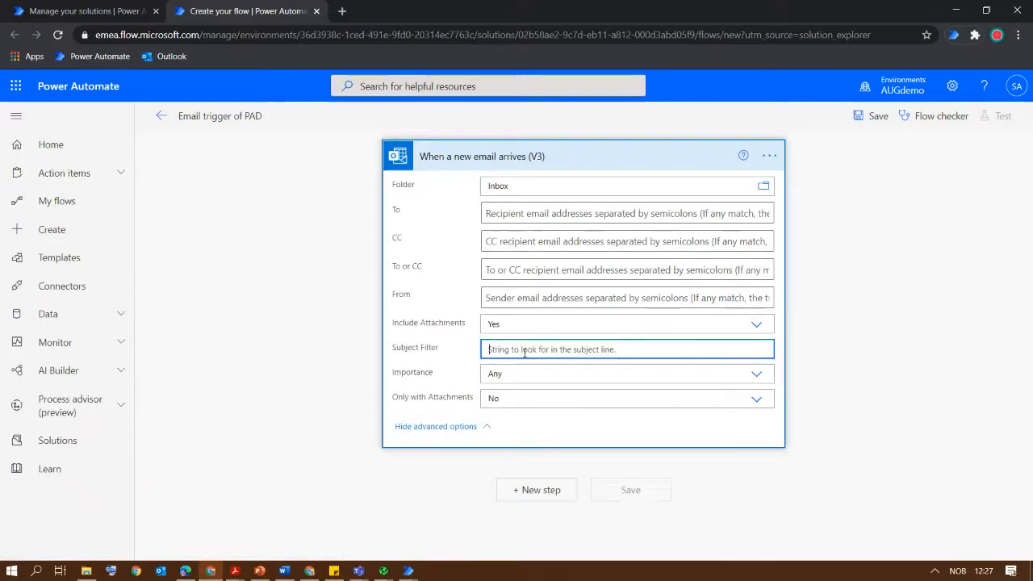
text(new invoice)
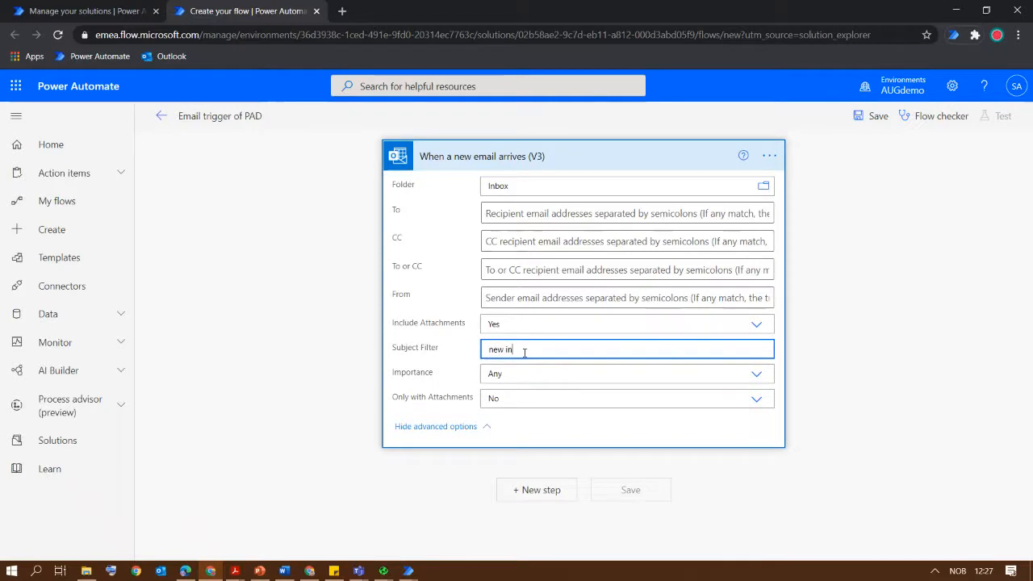
click(524, 395)
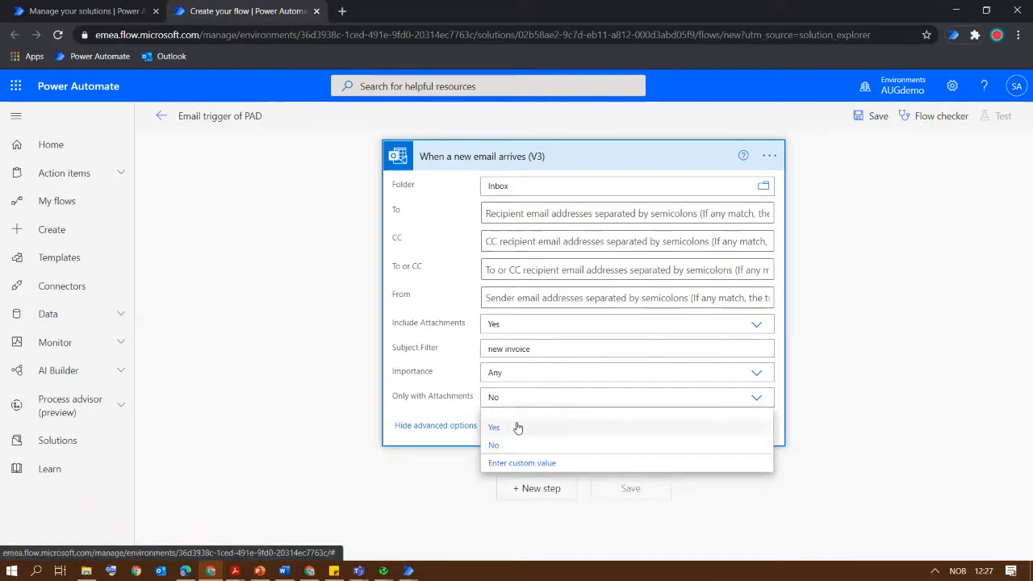
click(518, 427)
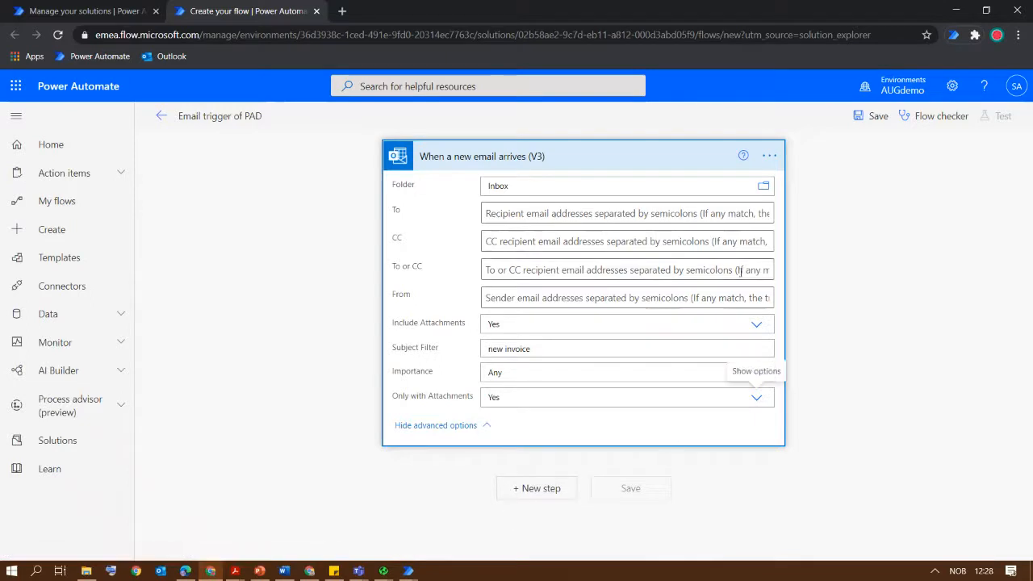
Add the Desktop flows action Run a flow built with Power Automate Desktop after the email trigger
click(547, 490)
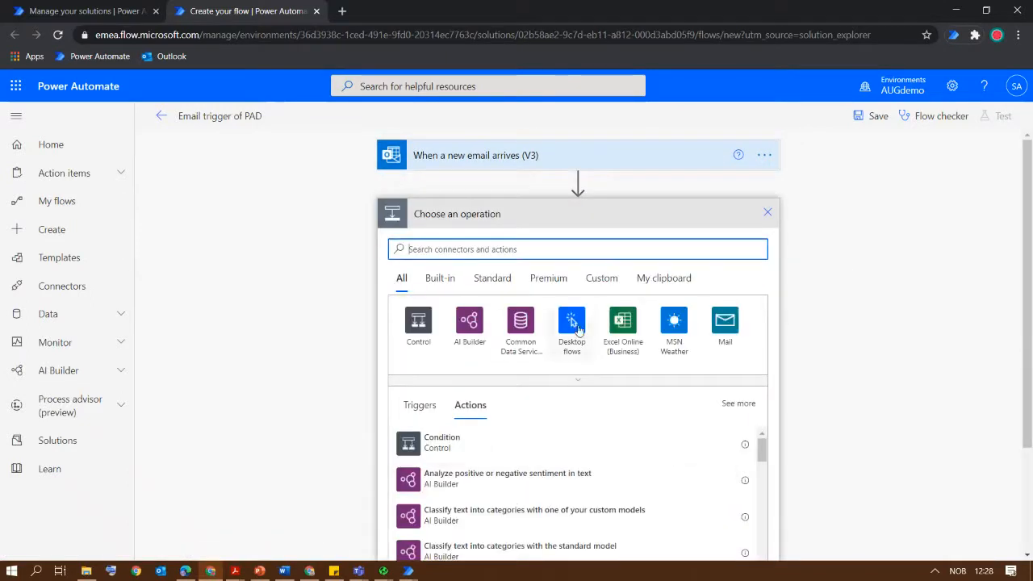
click(573, 323)
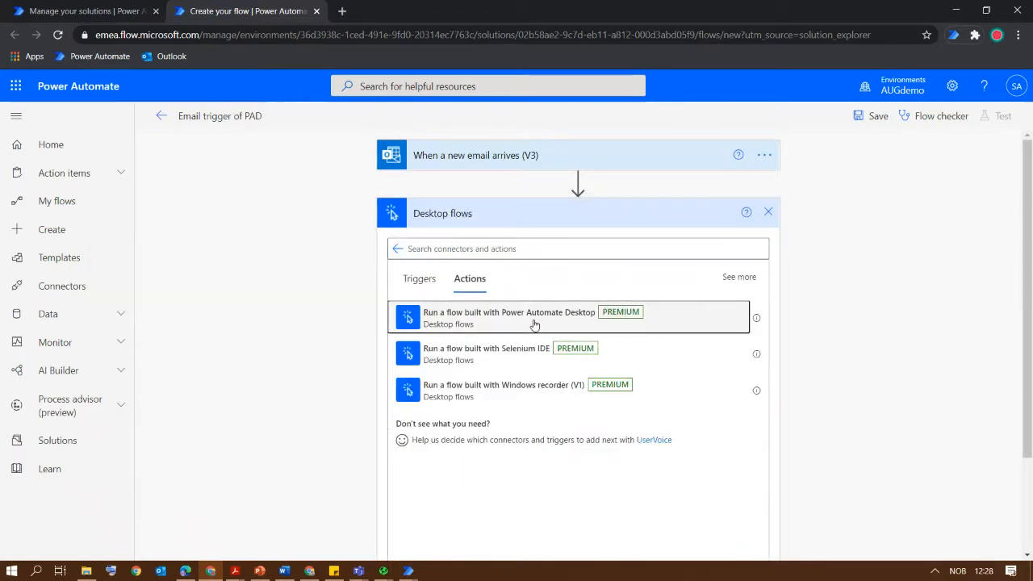
click(535, 321)
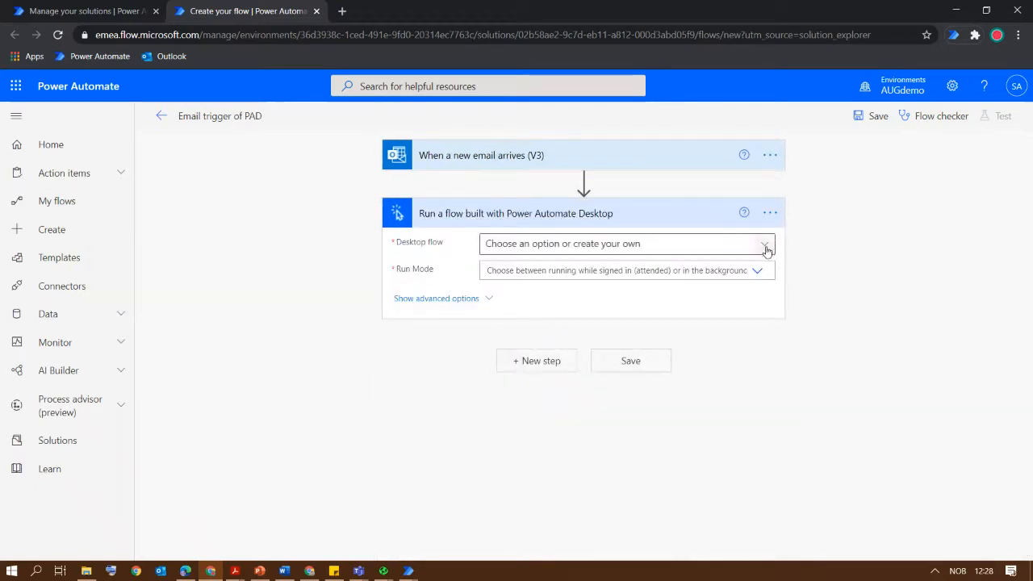
Have the new action run the Invoice Creation desktop flow in Attended - Runs when you're signed in mode
click(764, 245)
click(546, 343)
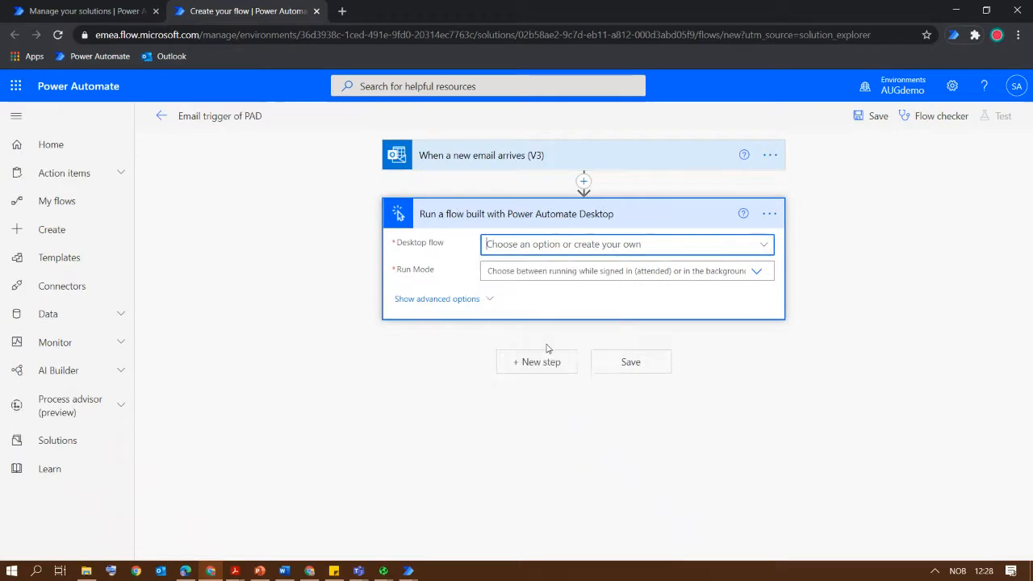
click(757, 271)
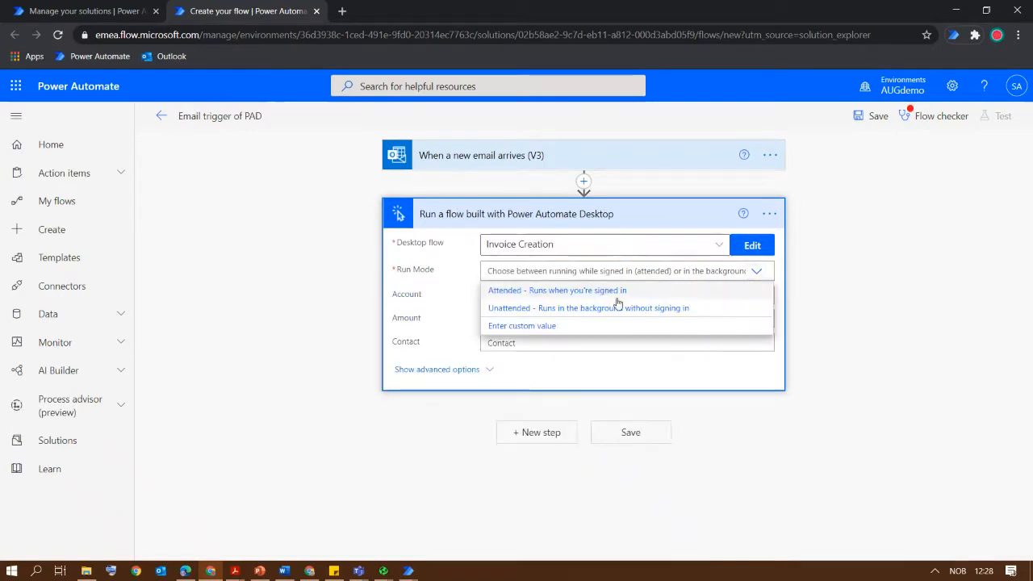
click(540, 290)
Fill the action's inputs with account Cola2, amount 3000$ and the contact's e-mail, and save the cloud flow
click(538, 297)
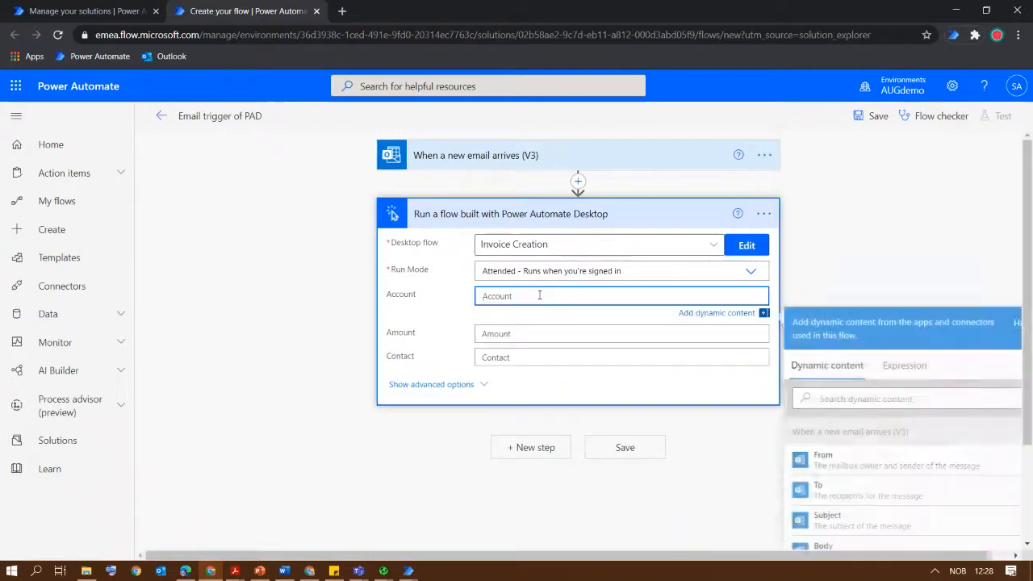
text(Cola2)
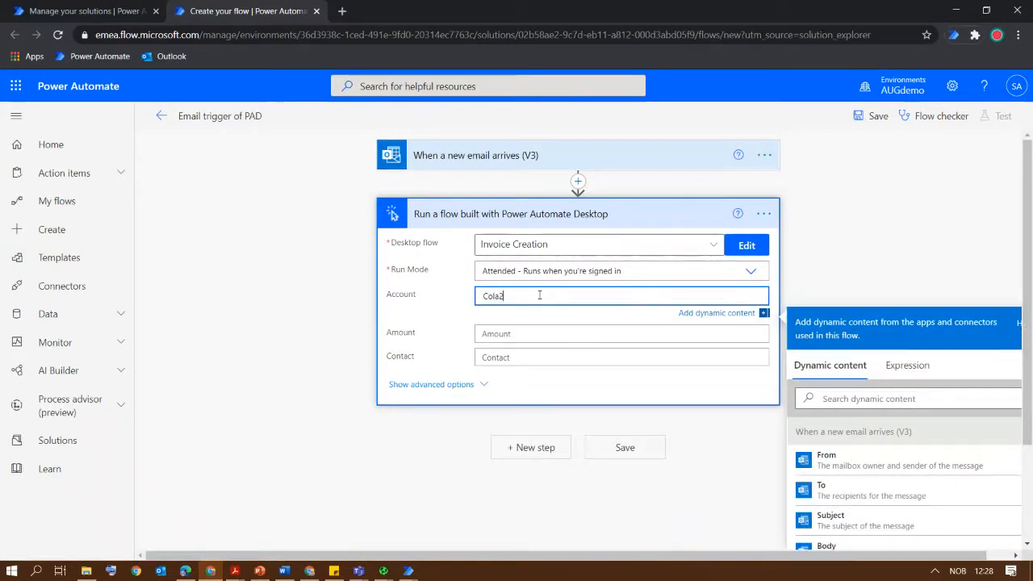
click(547, 334)
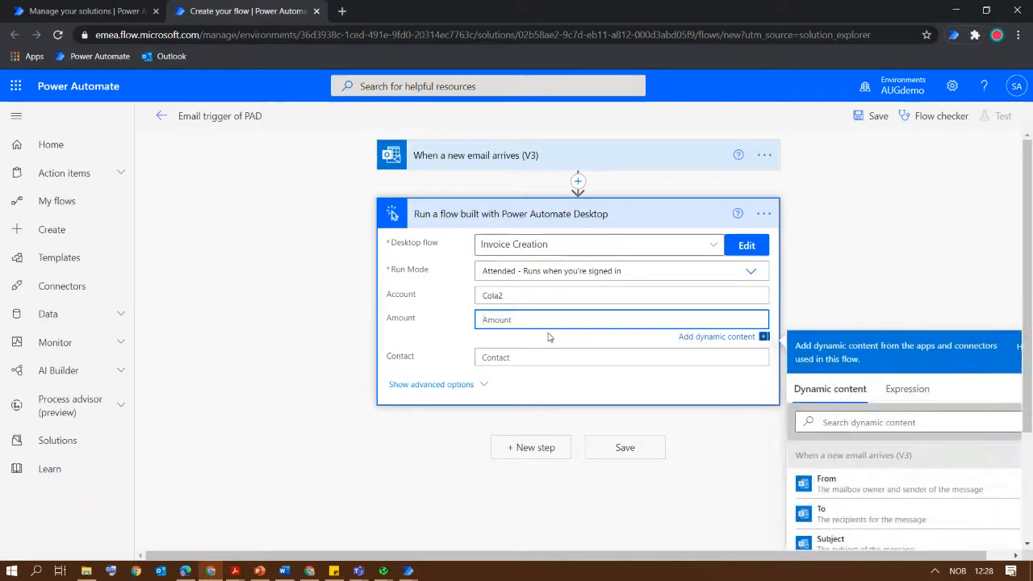
text(3000$)
click(529, 356)
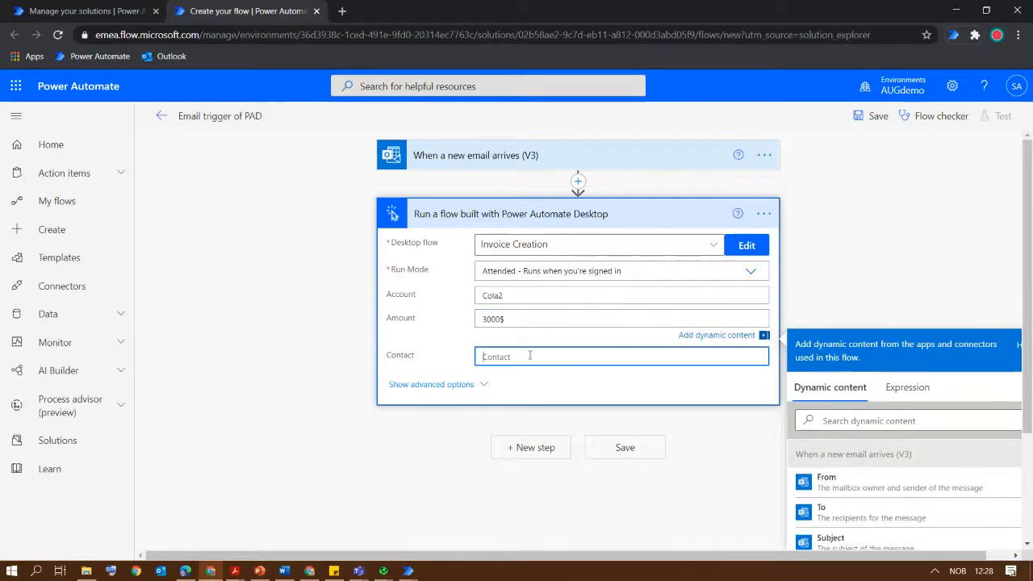
text(Cola)
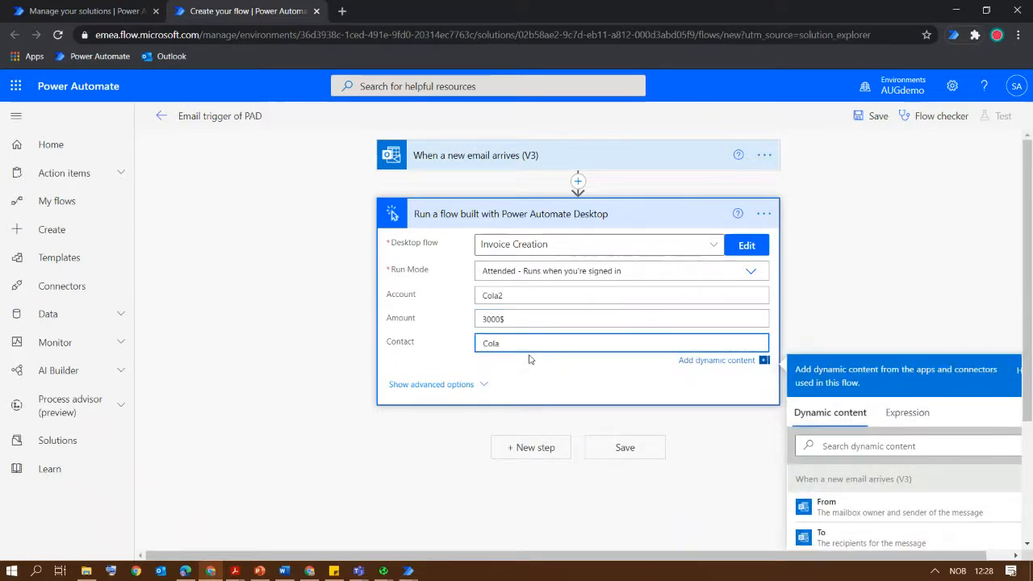
text(@d)
key(BackSpace)
click(870, 116)
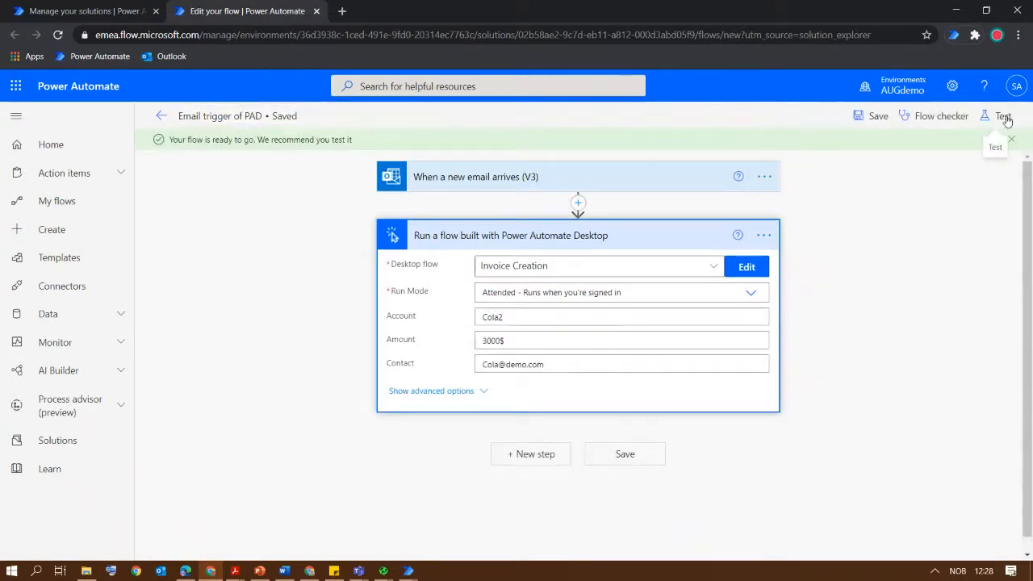
Save and test the Email trigger of PAD flow with the Manually option
click(999, 117)
click(952, 159)
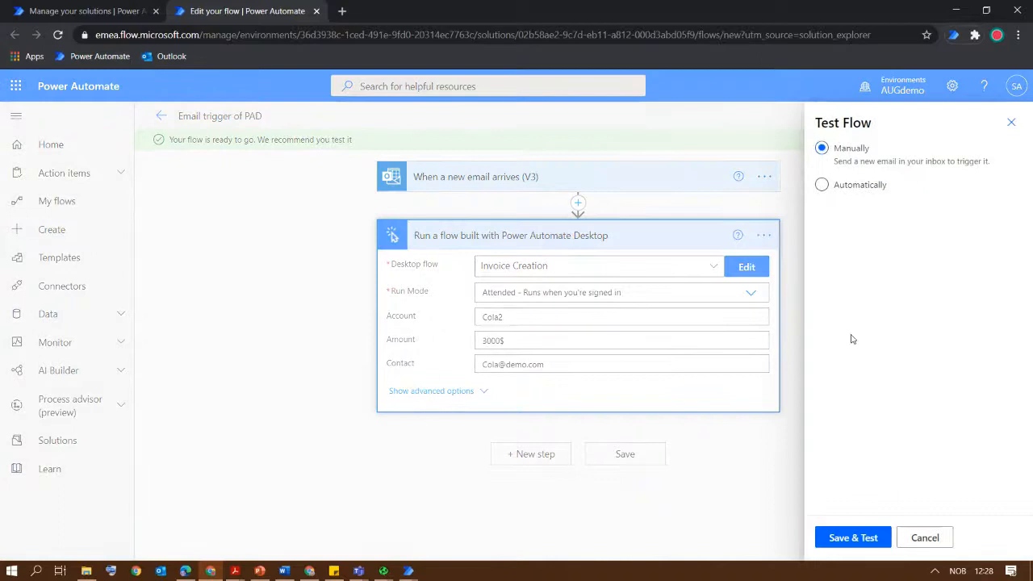
click(856, 537)
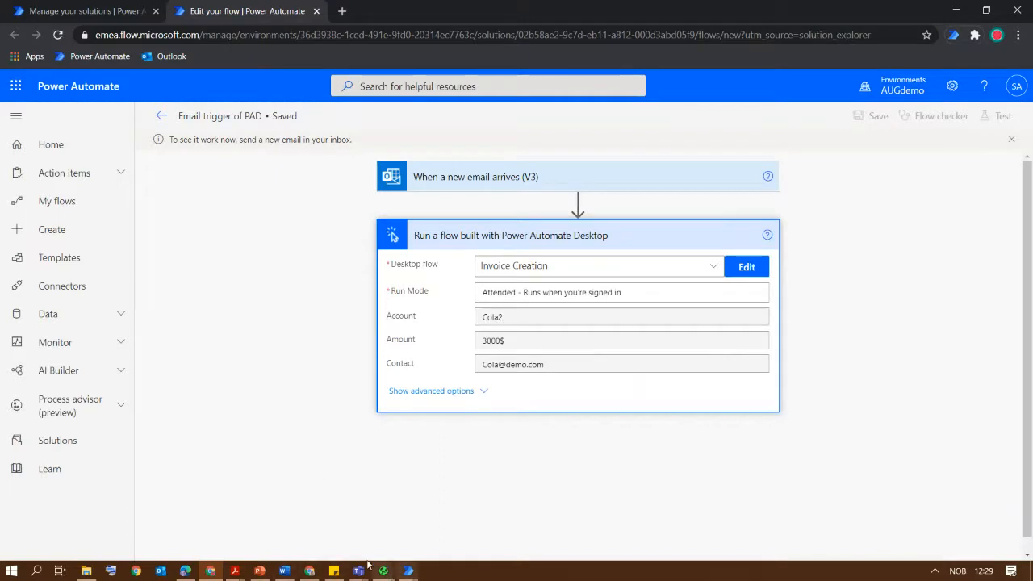
Copy the recipient's e-mail address from the sticky note and address a new Gmail message to it
click(334, 572)
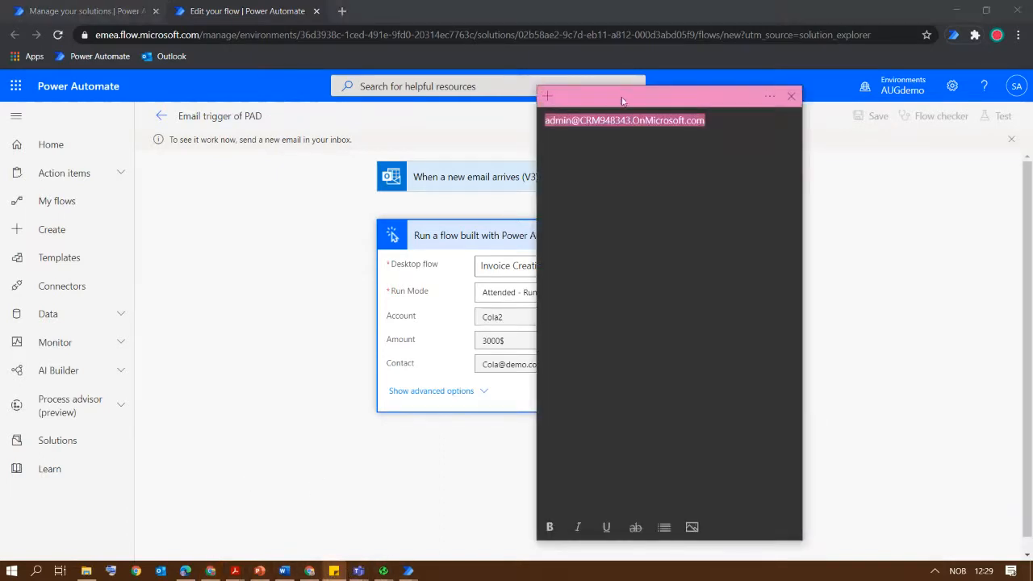
drag(710, 120, 521, 119)
key(ctrl+c)
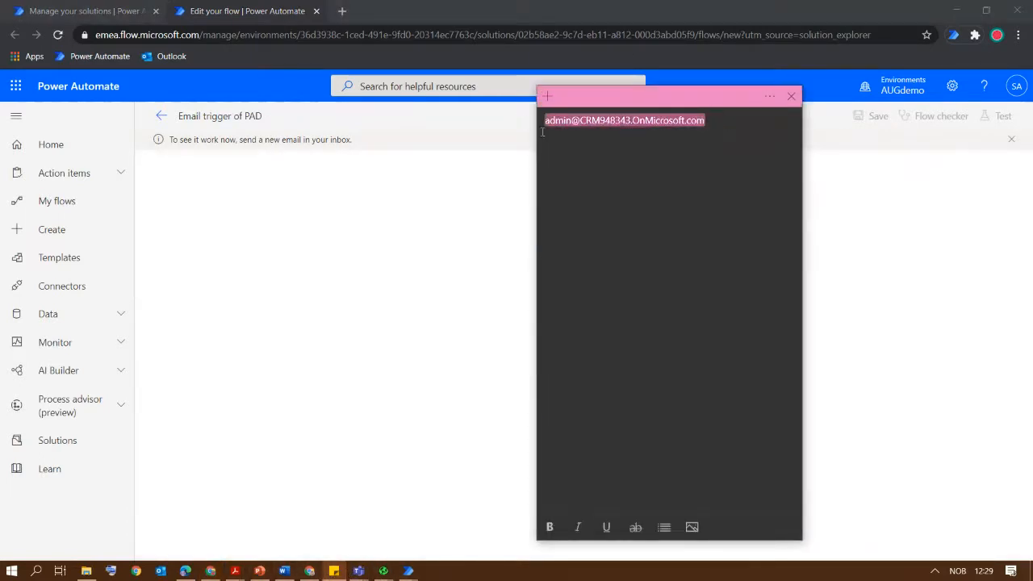
click(309, 571)
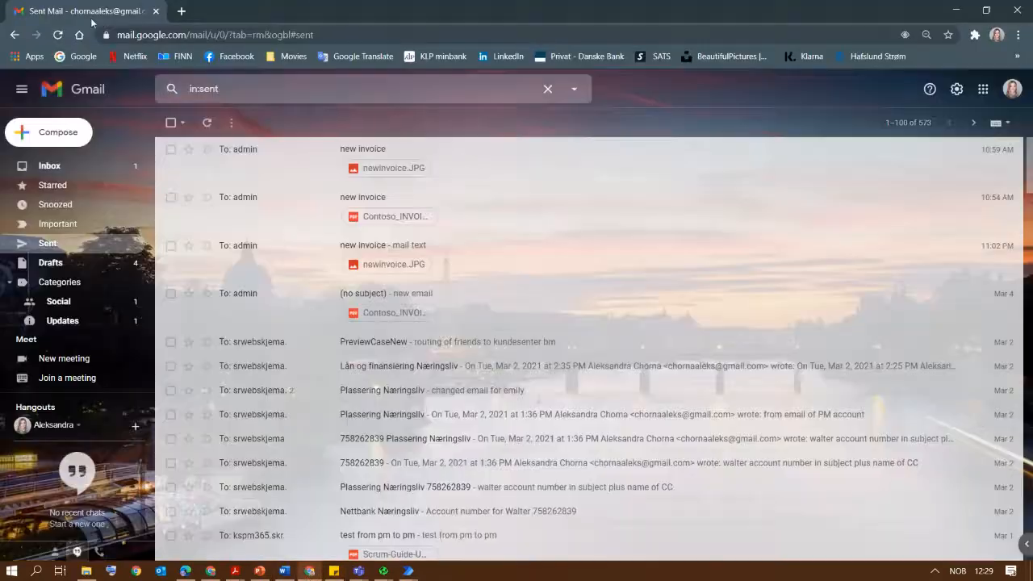
key(c)
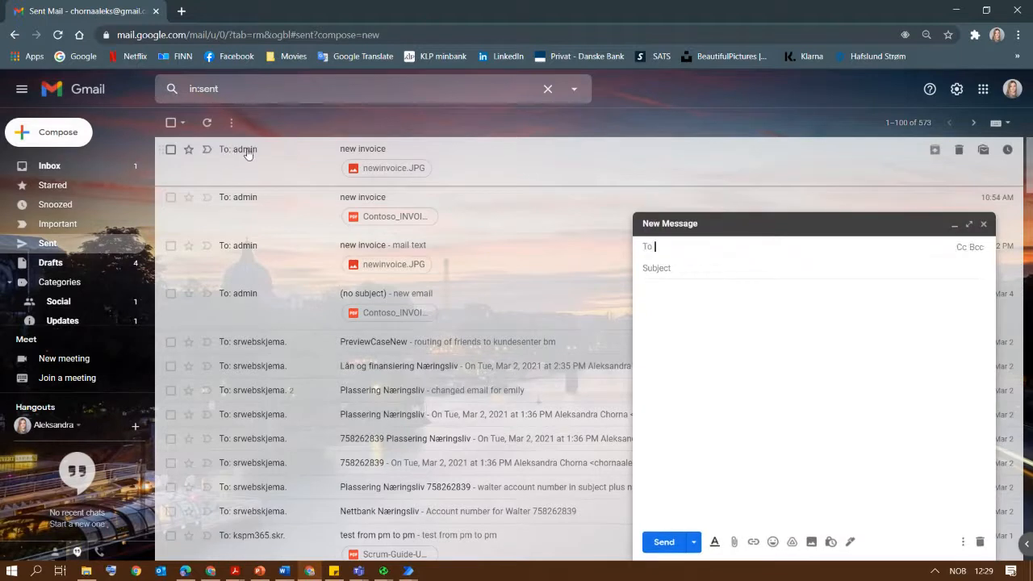
key(ctrl+v)
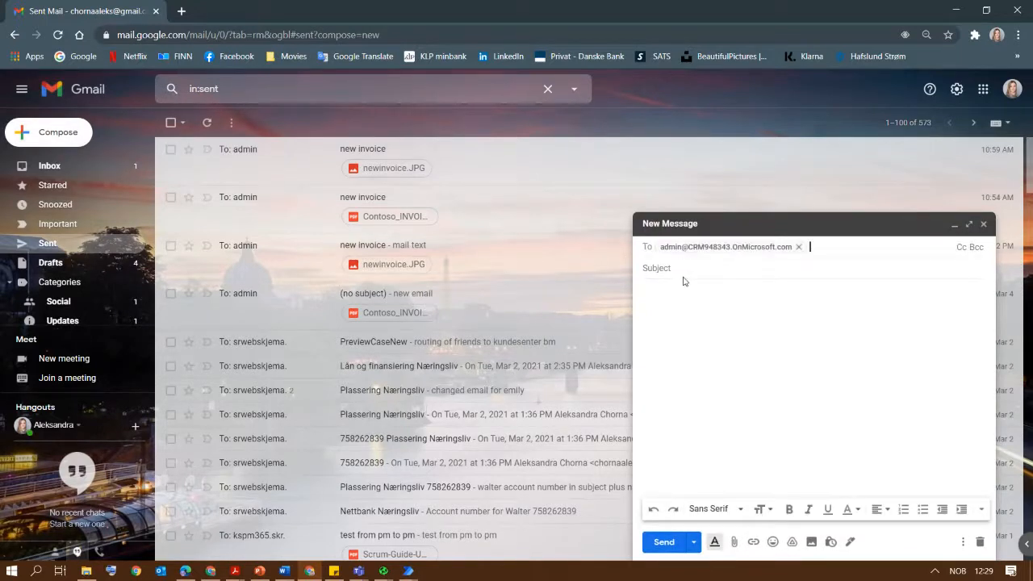
Set the message's subject to new invoice
click(696, 269)
text(r)
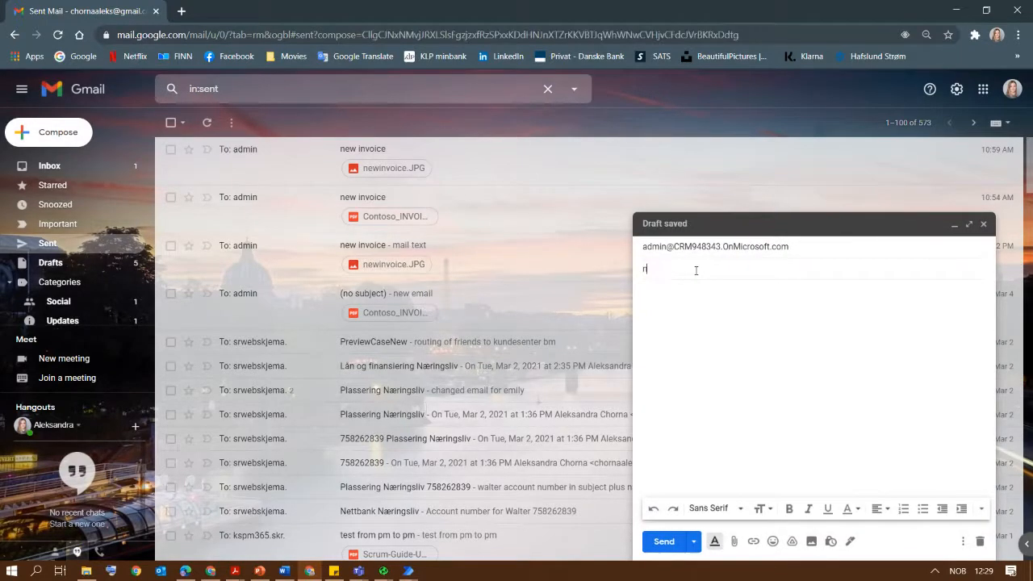
text(ew invoice)
Attach the newinvoice JPG file from the invoices folder to the new invoice message and send it
click(735, 542)
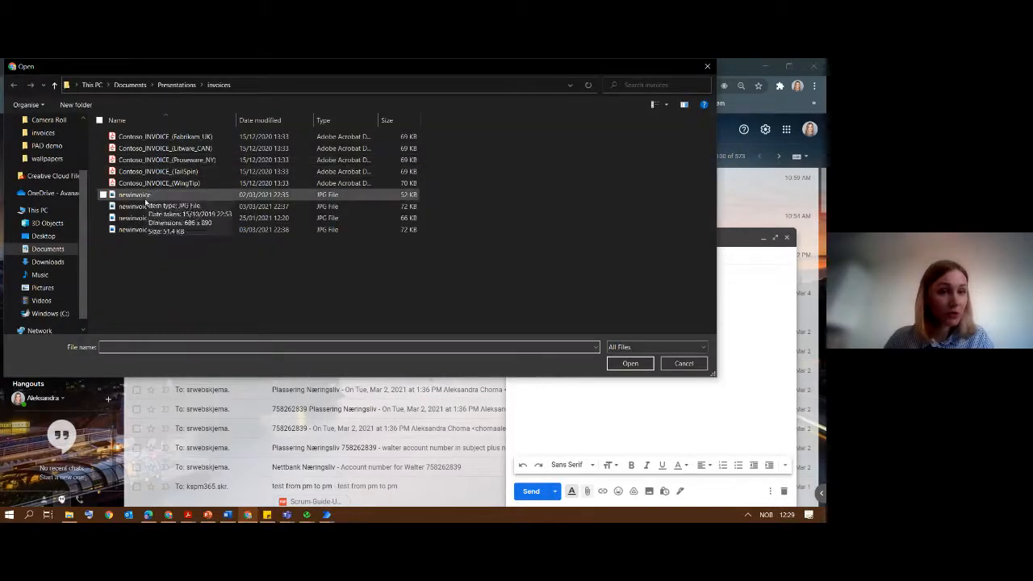
click(143, 196)
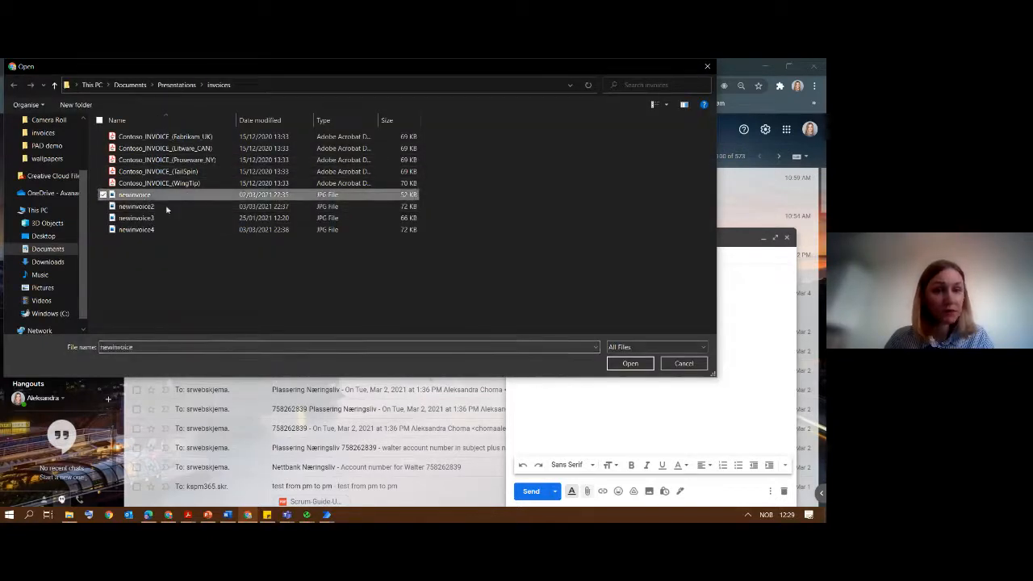
click(628, 365)
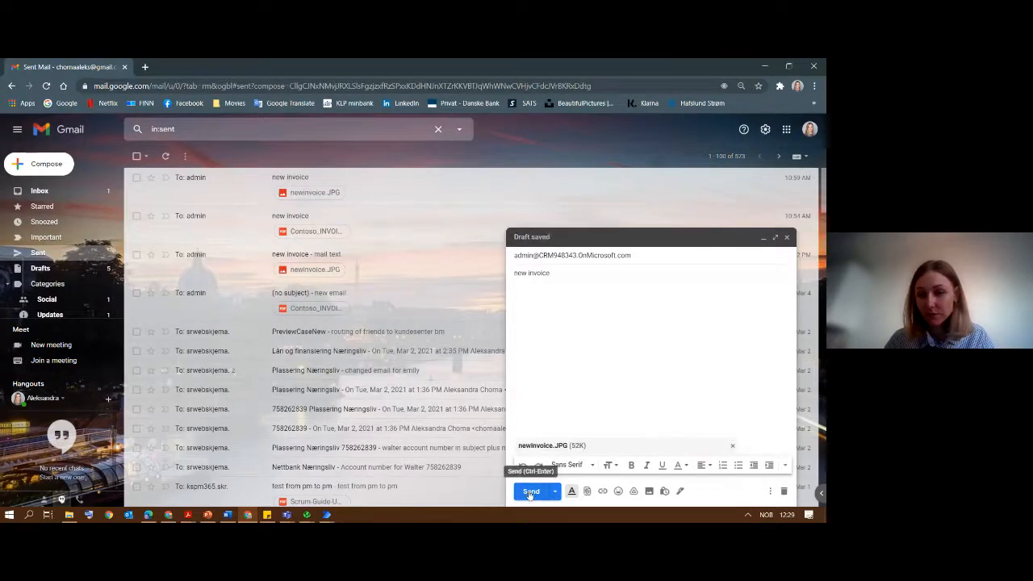
click(530, 493)
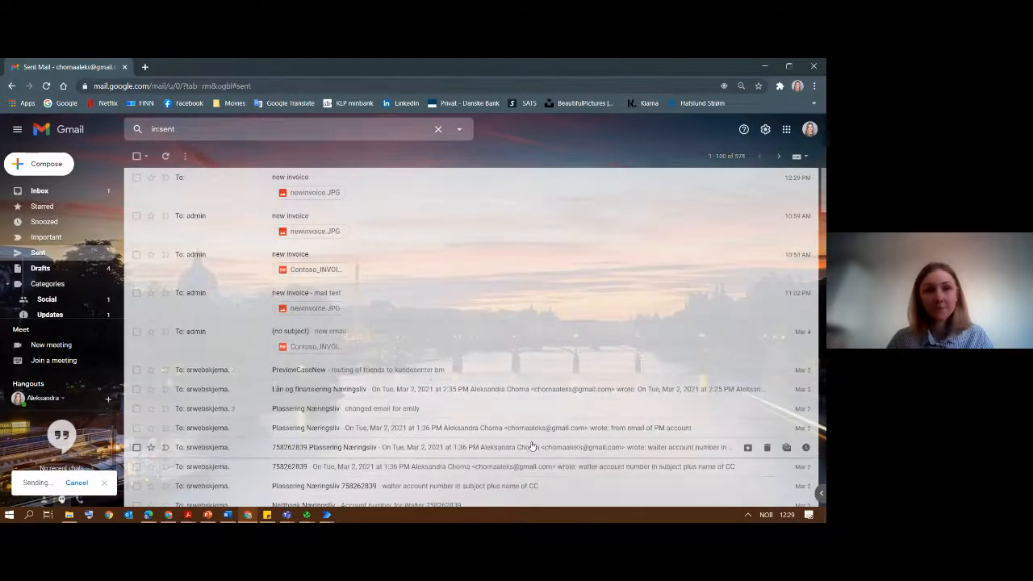
Switch back to the Power Automate browser window and open the Outlook inbox in a new tab to check for the invoice email
click(765, 67)
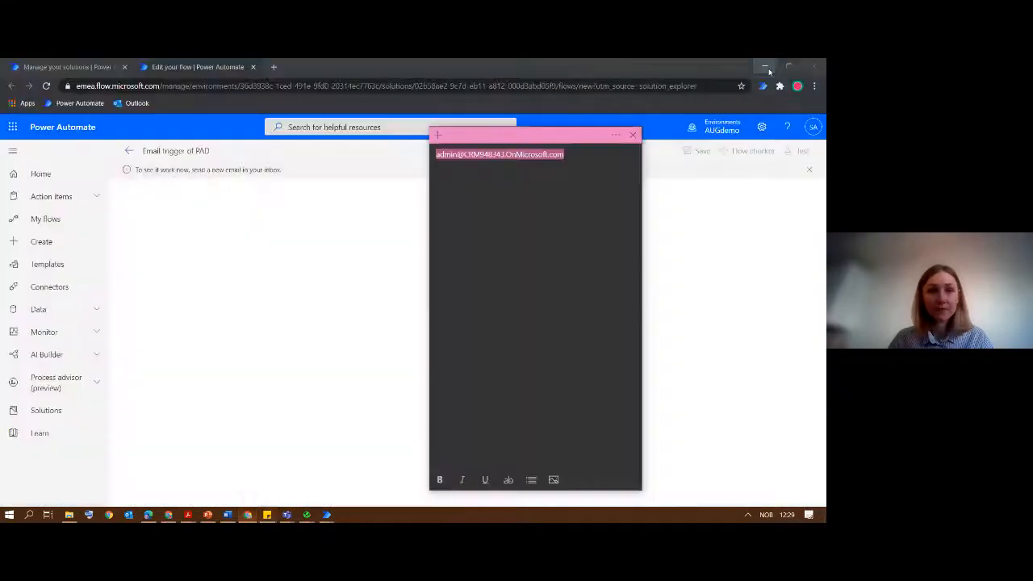
click(274, 67)
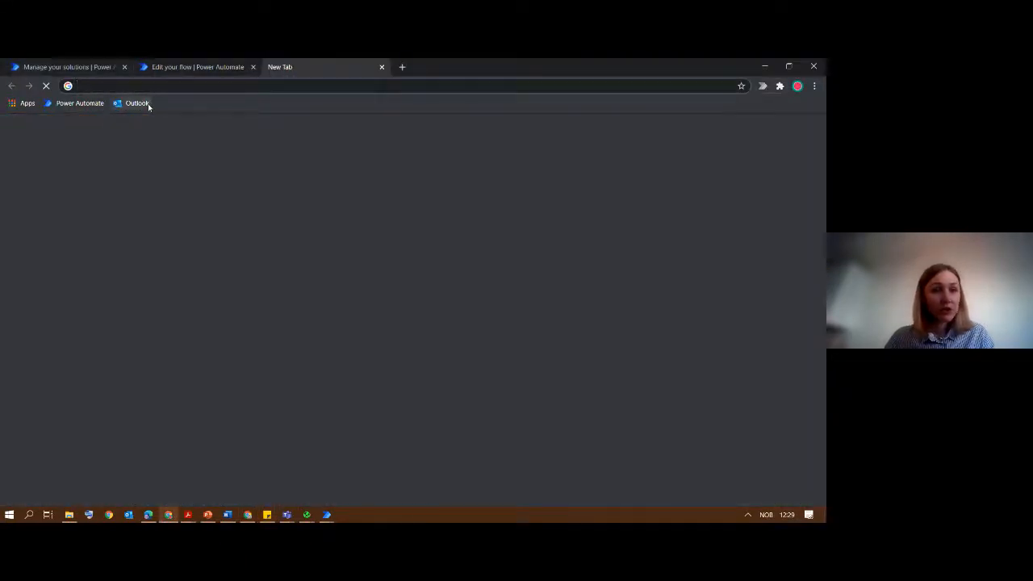
click(148, 105)
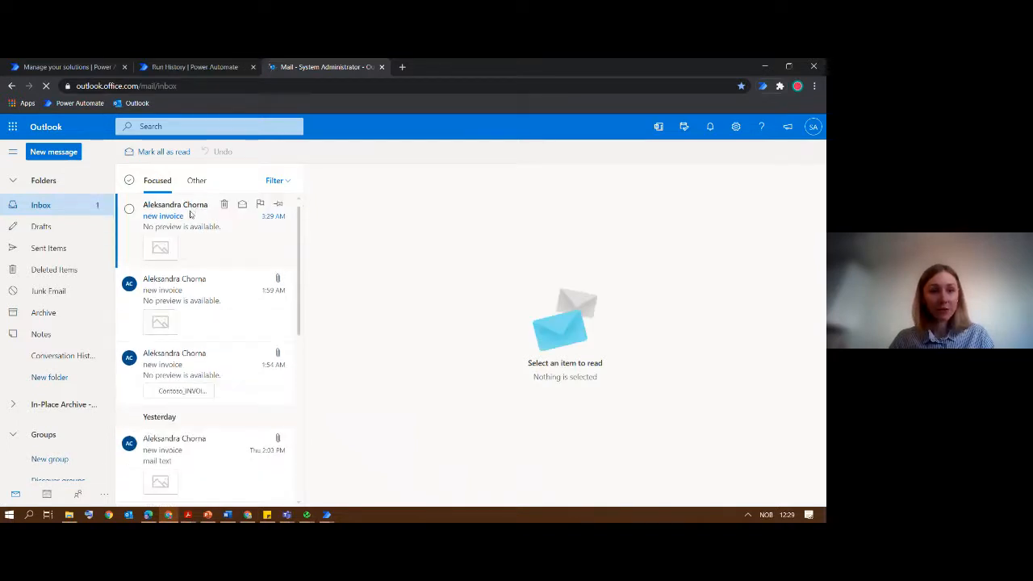
Return to the Email trigger of PAD run and check its progress and the open Contoso Invoicing windows
click(208, 68)
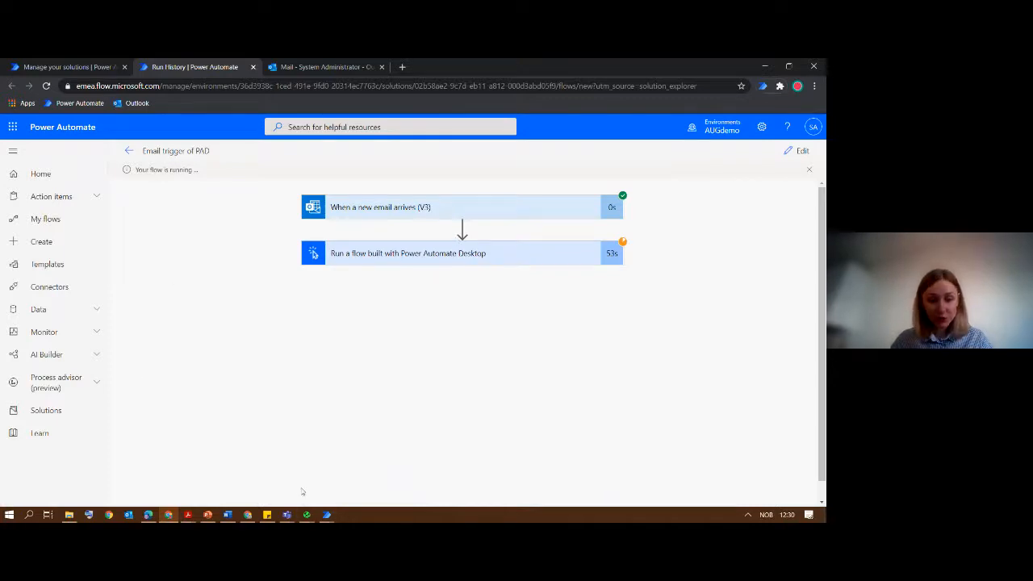
mouse_move(308, 518)
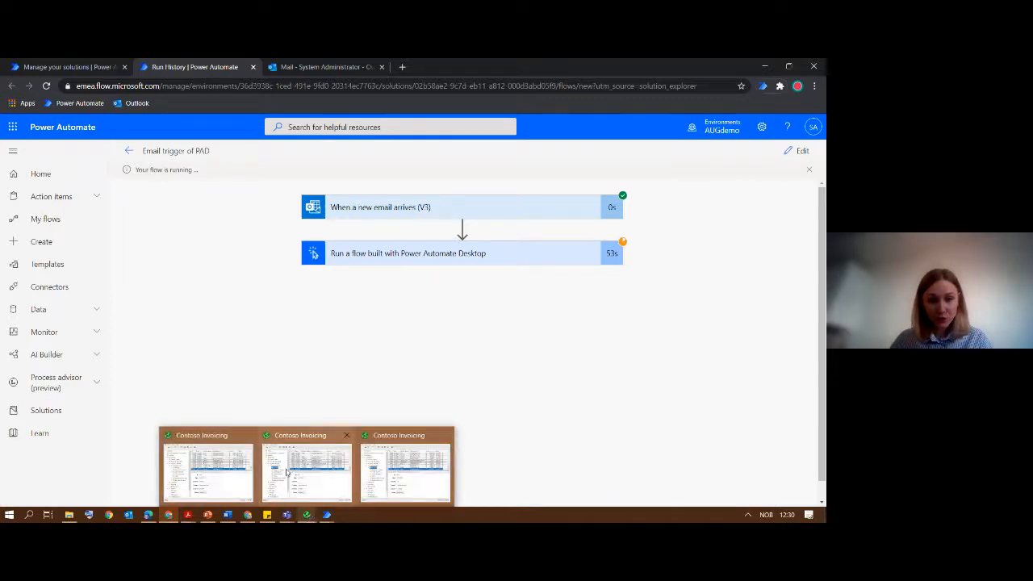
mouse_move(247, 438)
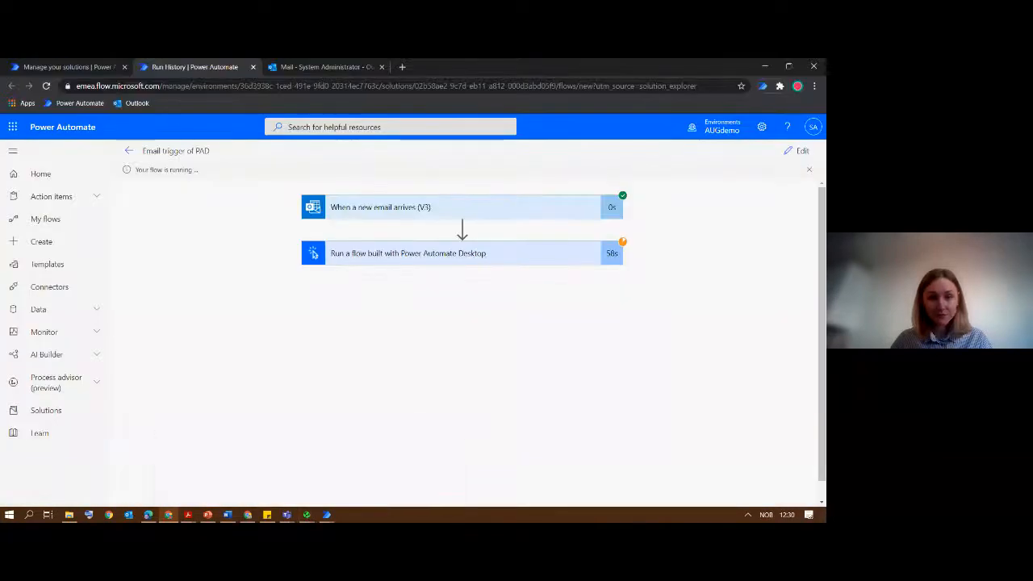
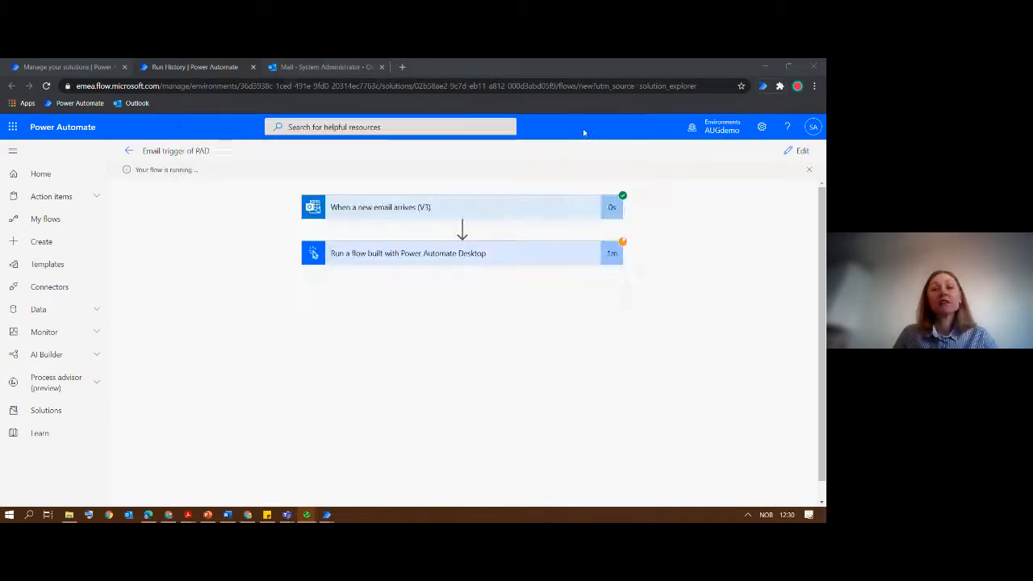
Open the Enter invoice information AI model from the AI Builder models and review its training document and selected fields
click(96, 356)
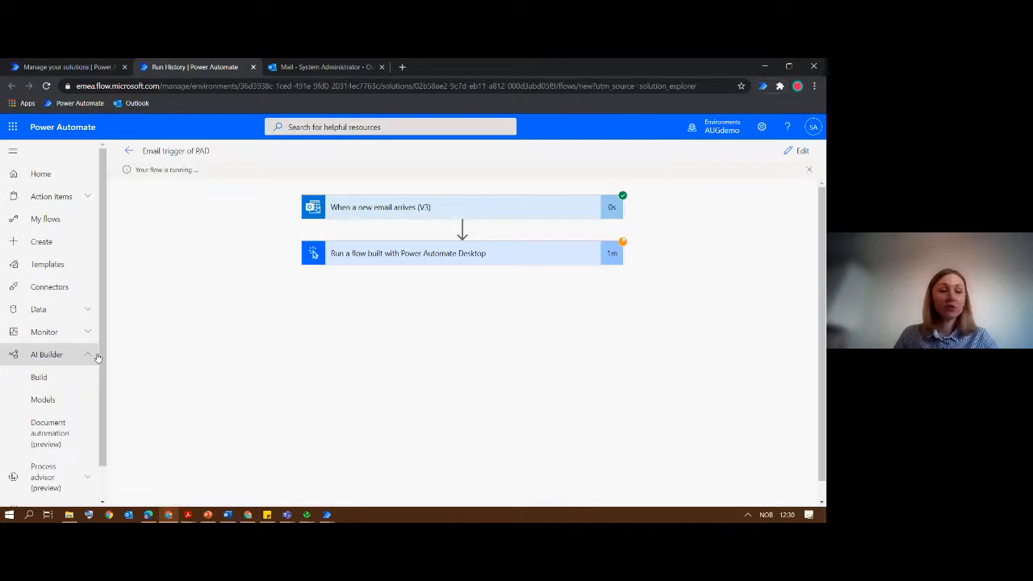
click(47, 400)
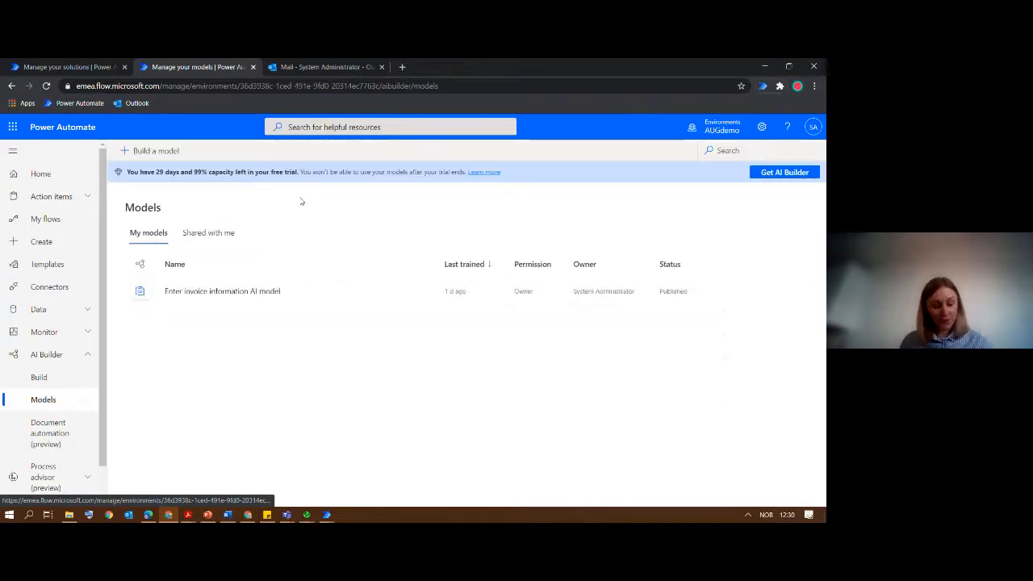
click(195, 294)
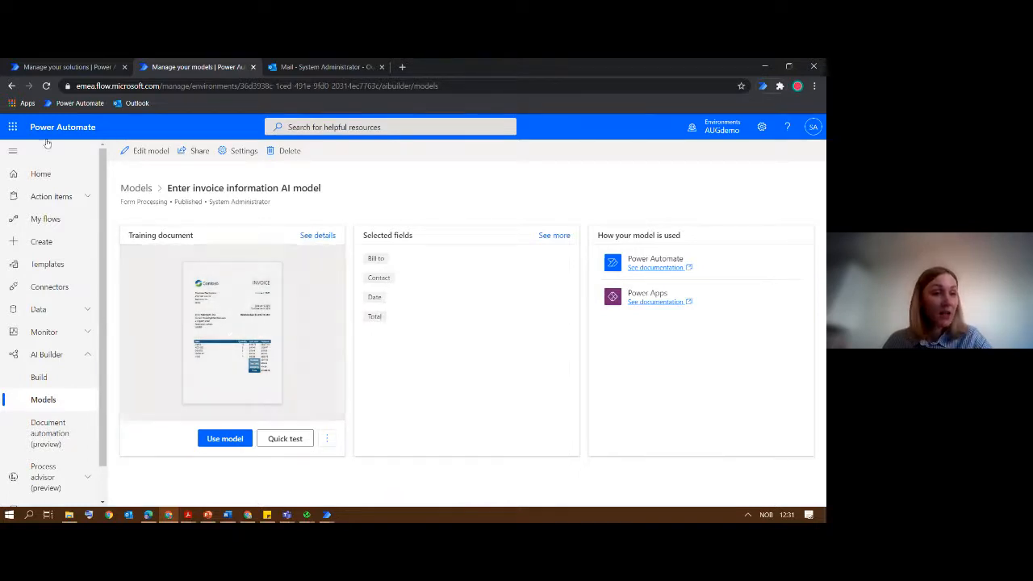
Open the Email trigger of PAD flow from the InvoiceDemo solution for editing
scroll(49, 444, down, 1)
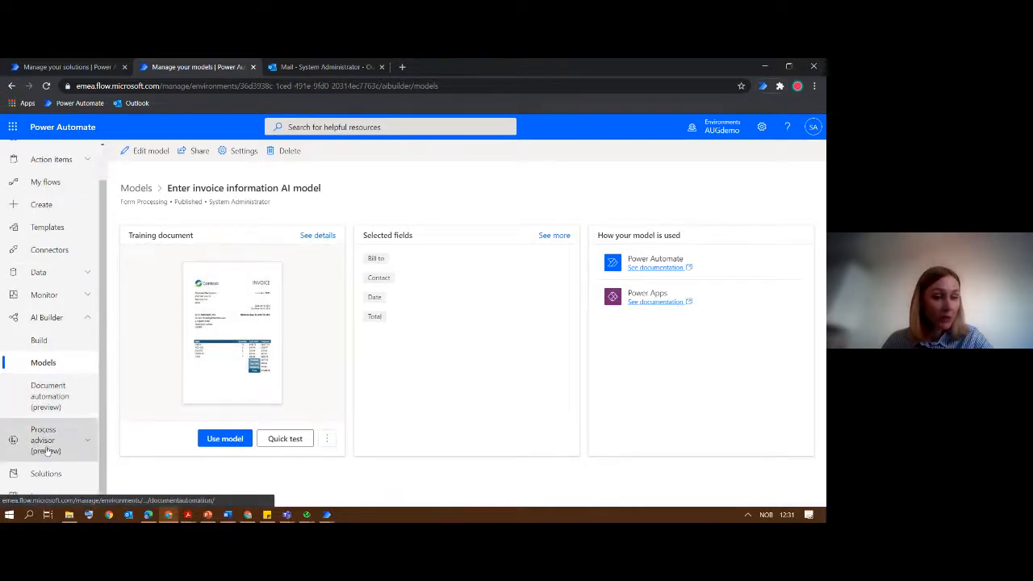
click(46, 474)
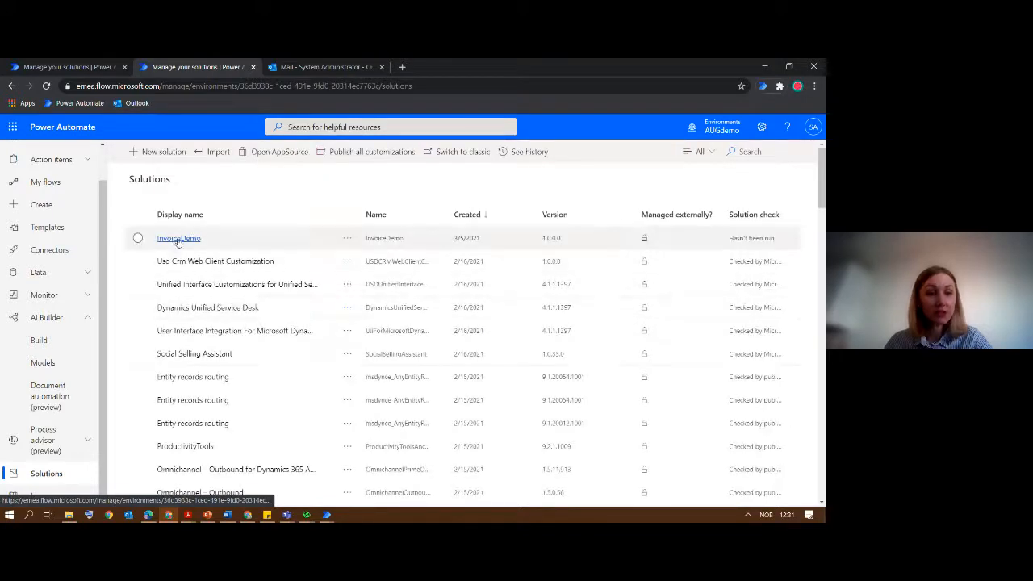
click(179, 239)
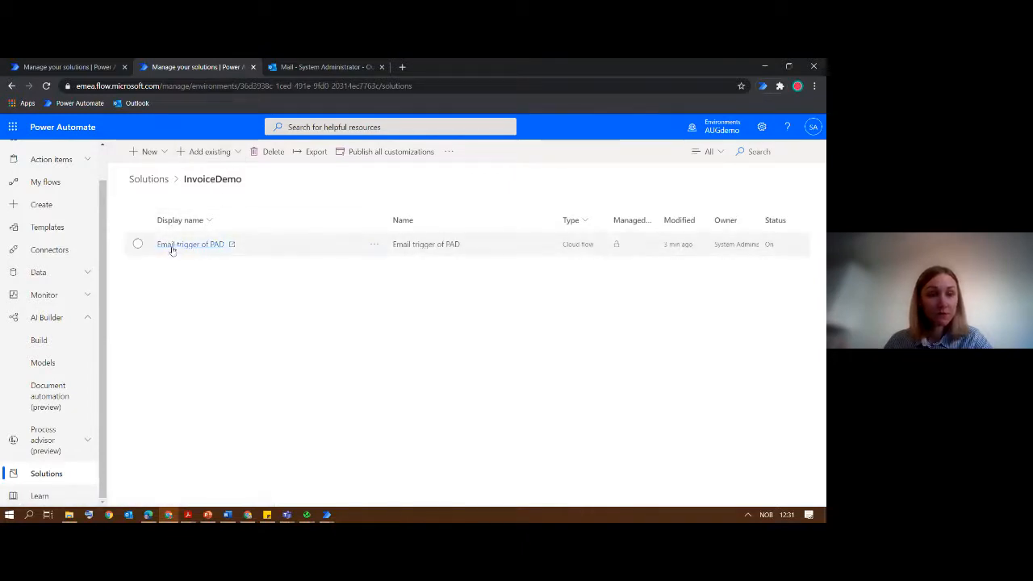
click(173, 245)
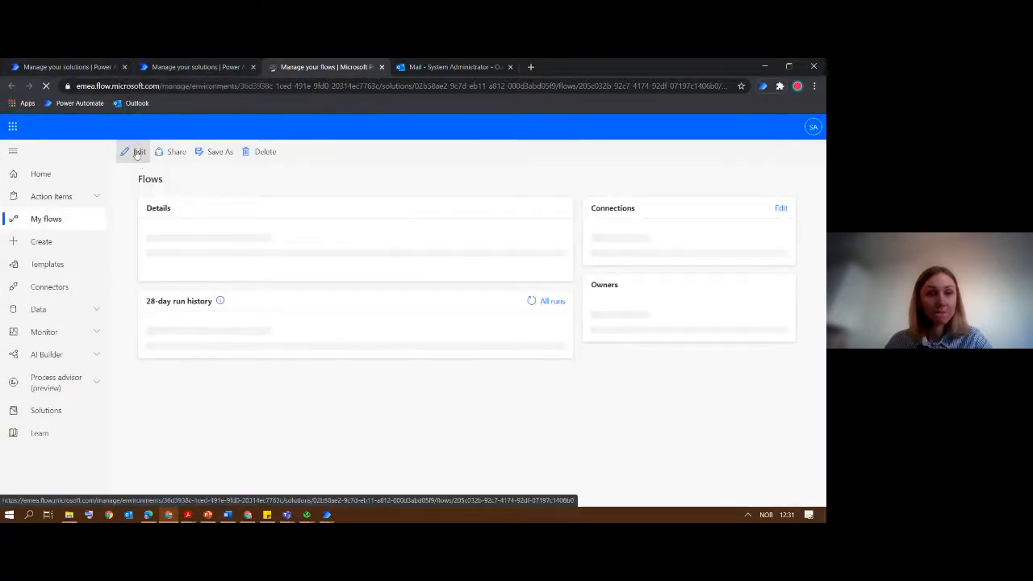
click(137, 153)
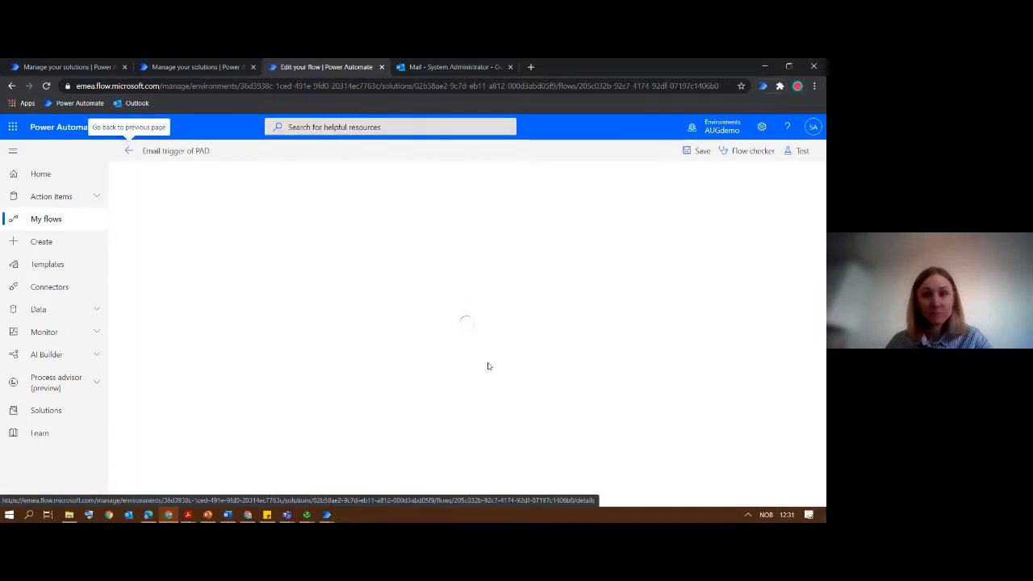
Delete the Run a flow built with Power Automate Desktop action from the flow
click(617, 231)
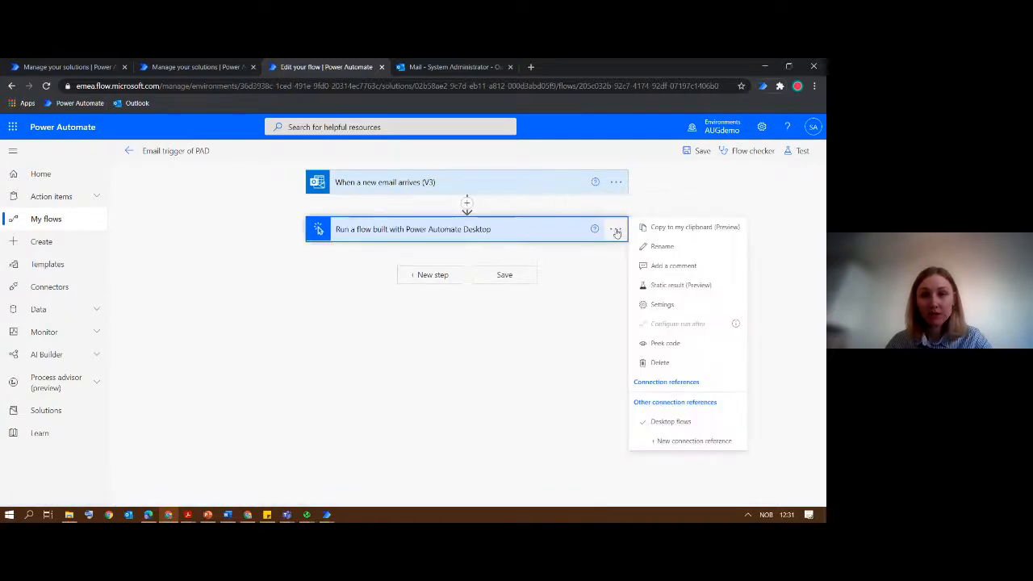
click(656, 368)
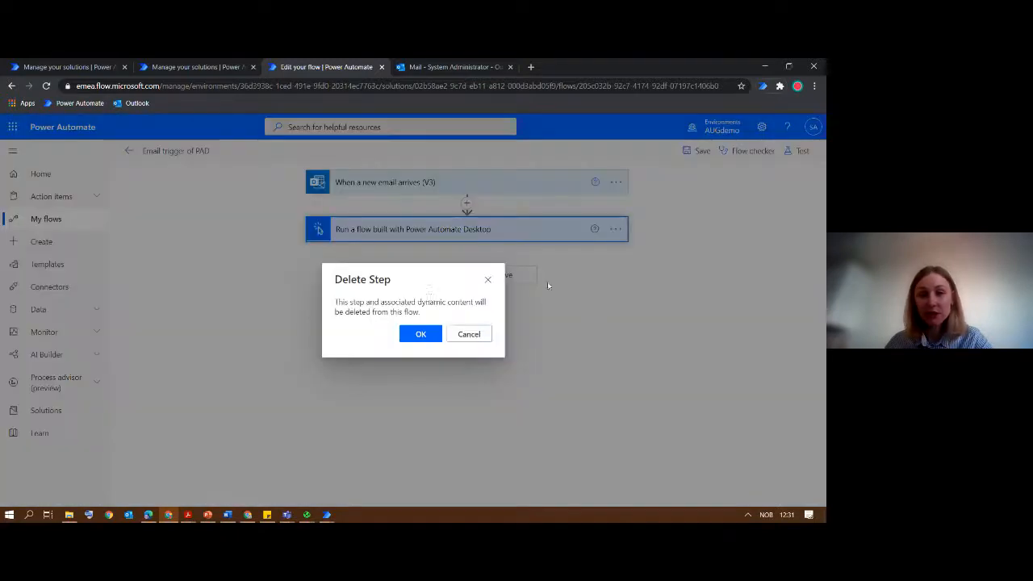
click(420, 334)
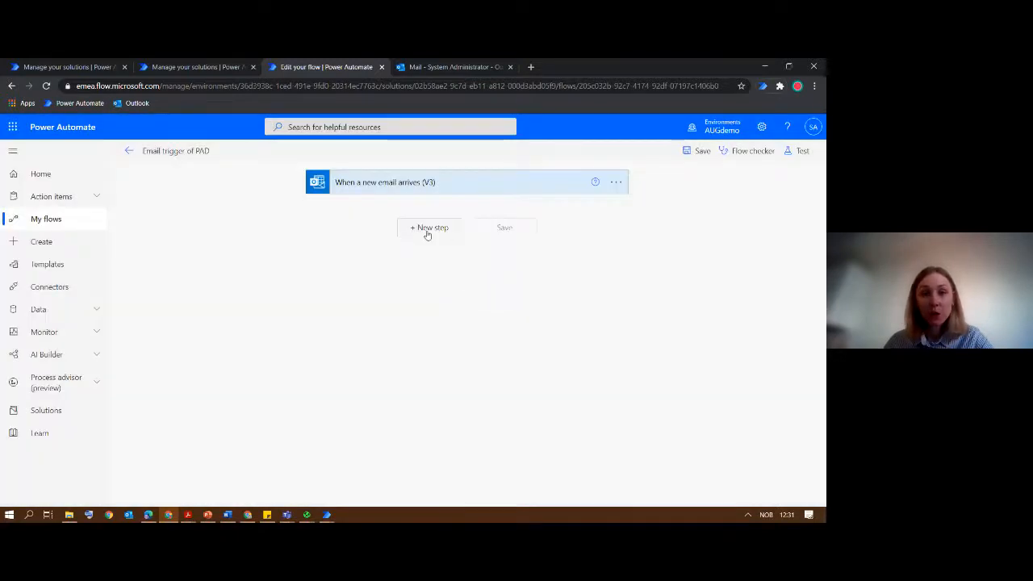
Add the Common Data Service action Predict using AI Builder models after the email trigger, using the Enter invoice information AI model
click(427, 230)
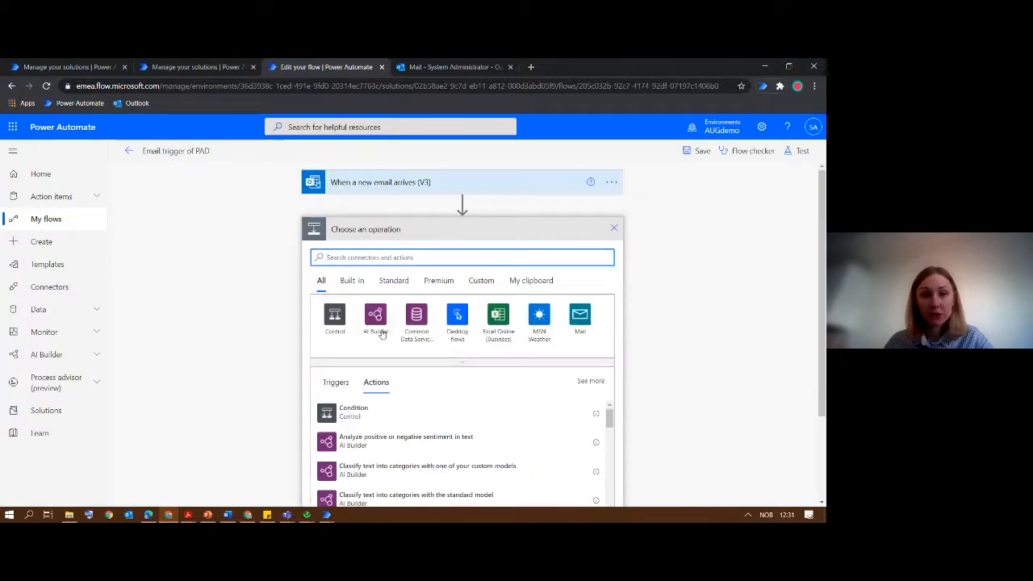
click(415, 321)
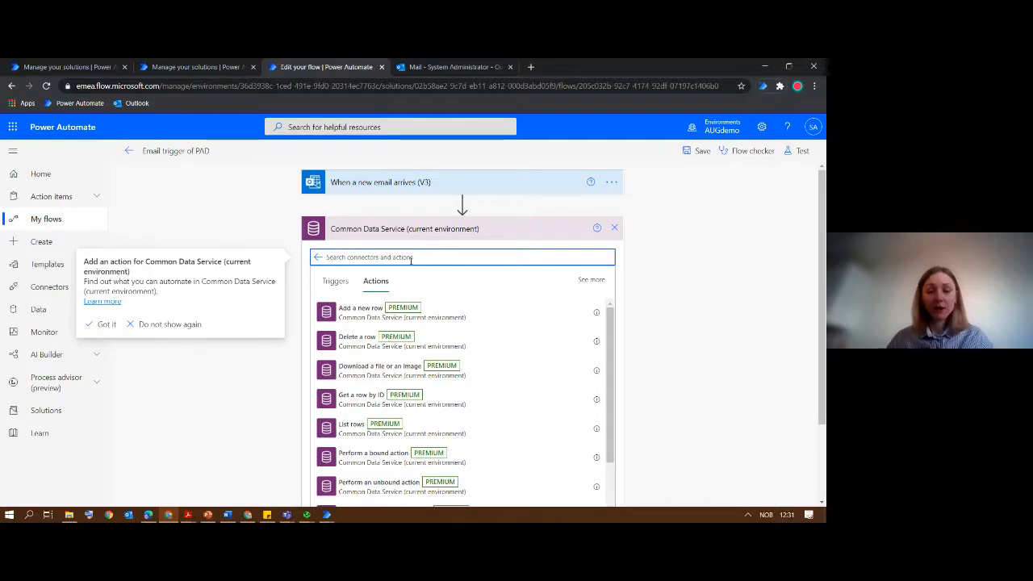
text(pre)
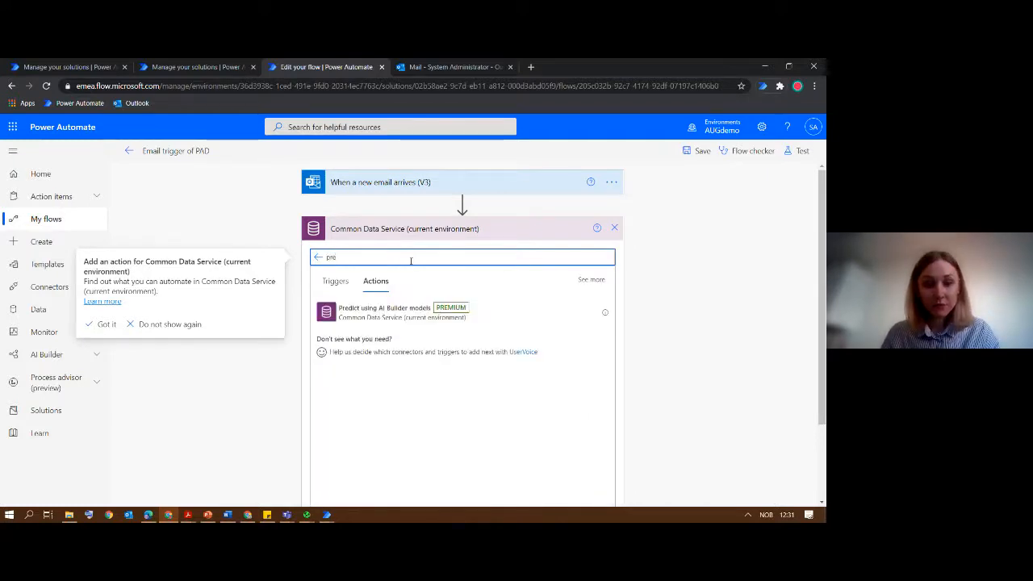
click(396, 310)
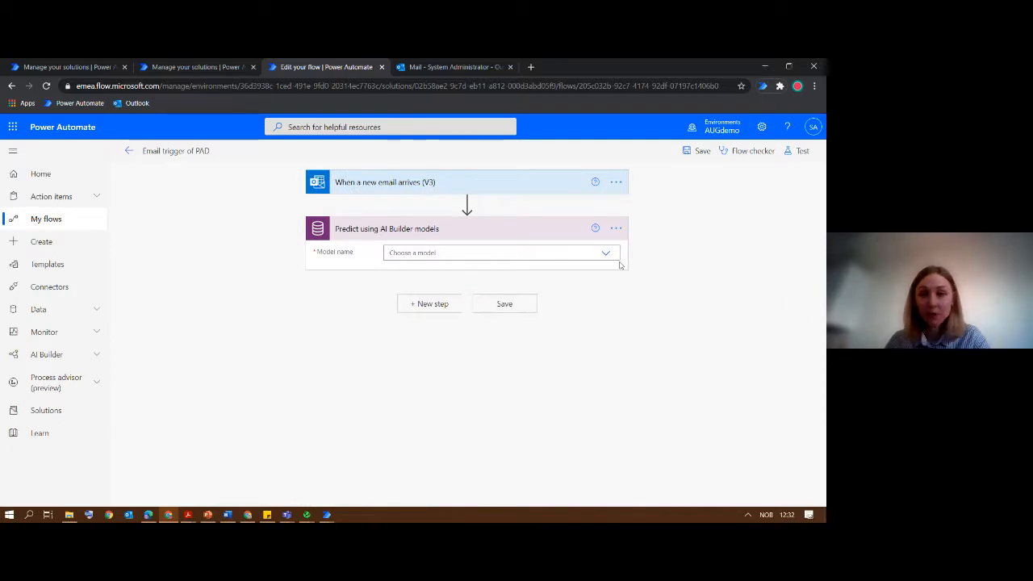
click(605, 254)
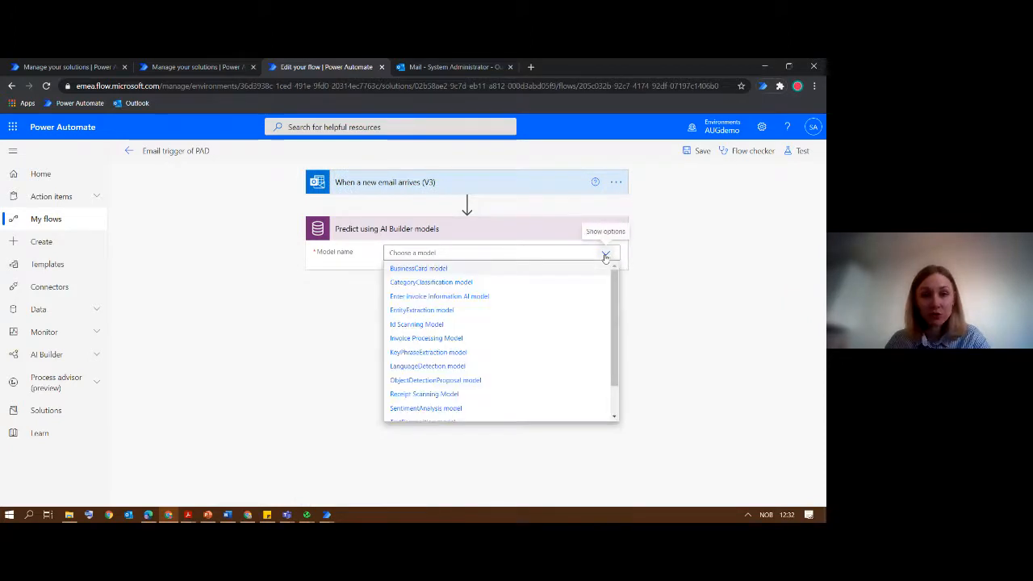
click(460, 297)
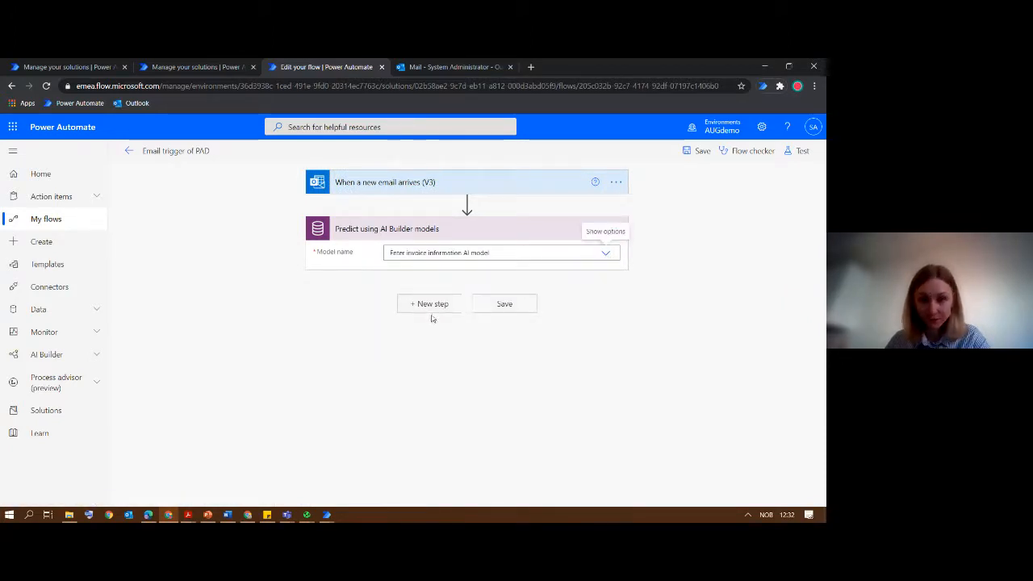
Fill the prediction's document type from the email attachments' dynamic content and set its document to Attachments Content
click(514, 273)
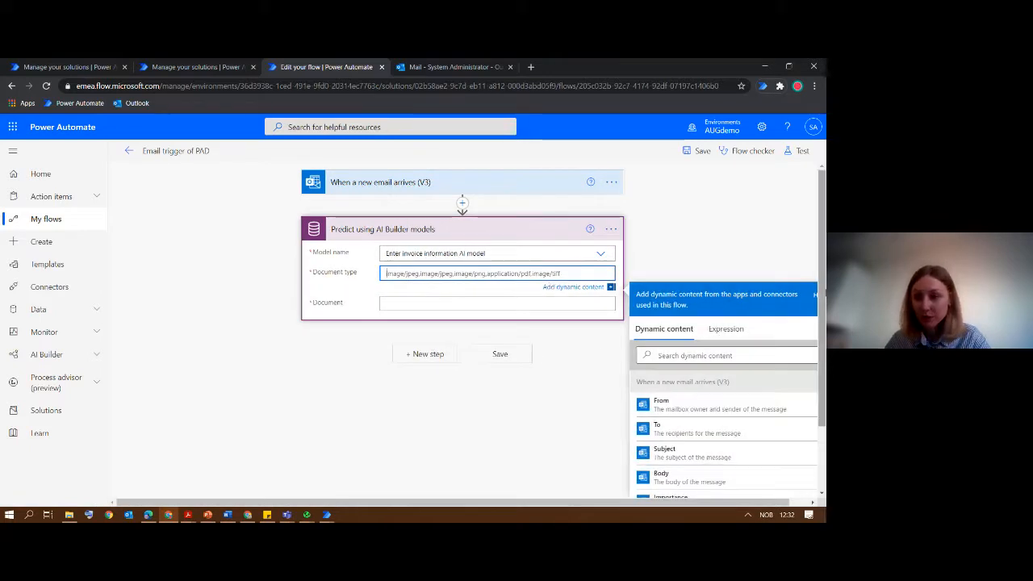
scroll(820, 294, down, 1)
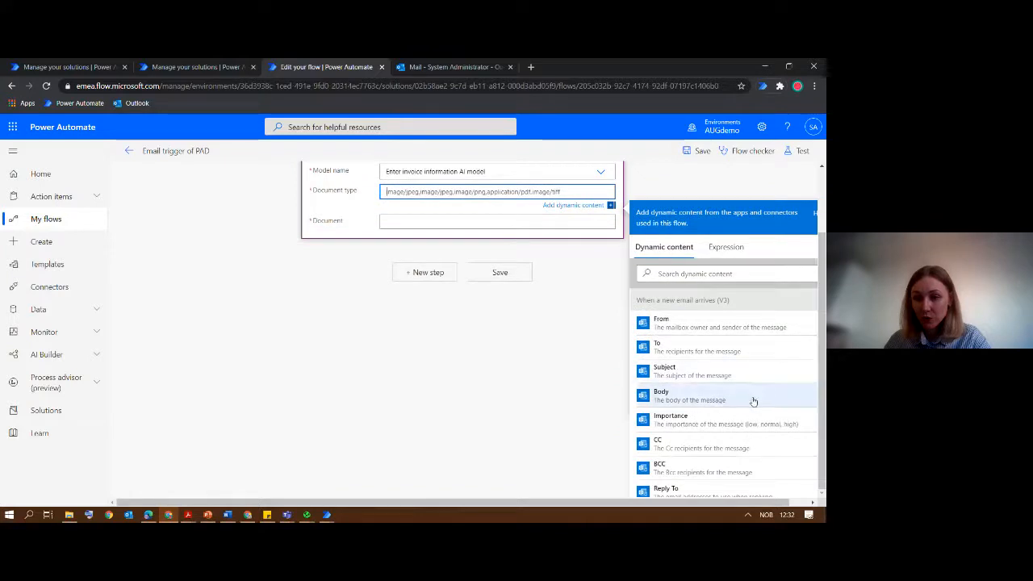
scroll(753, 401, down, 3)
click(686, 420)
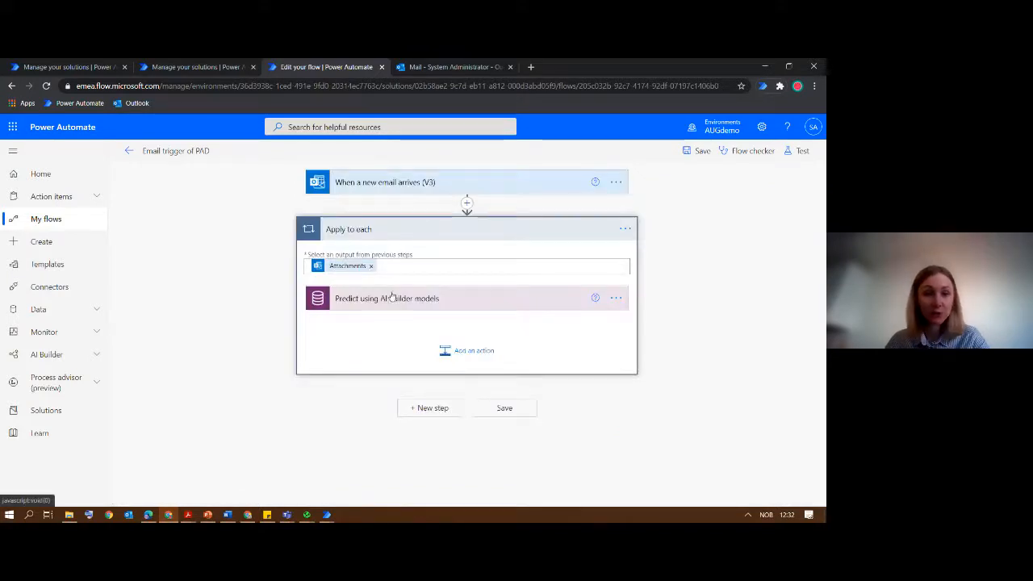
click(398, 305)
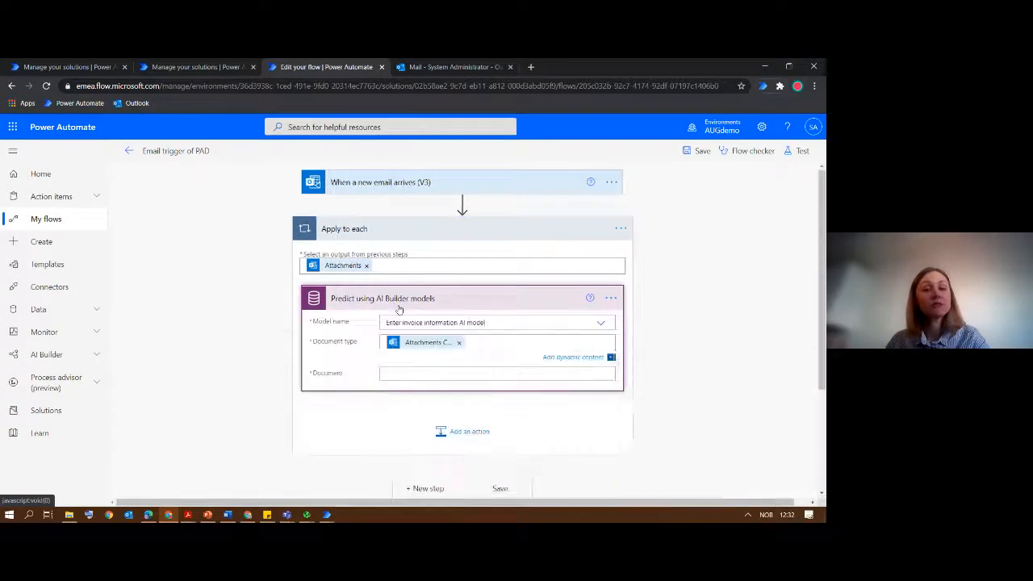
click(442, 375)
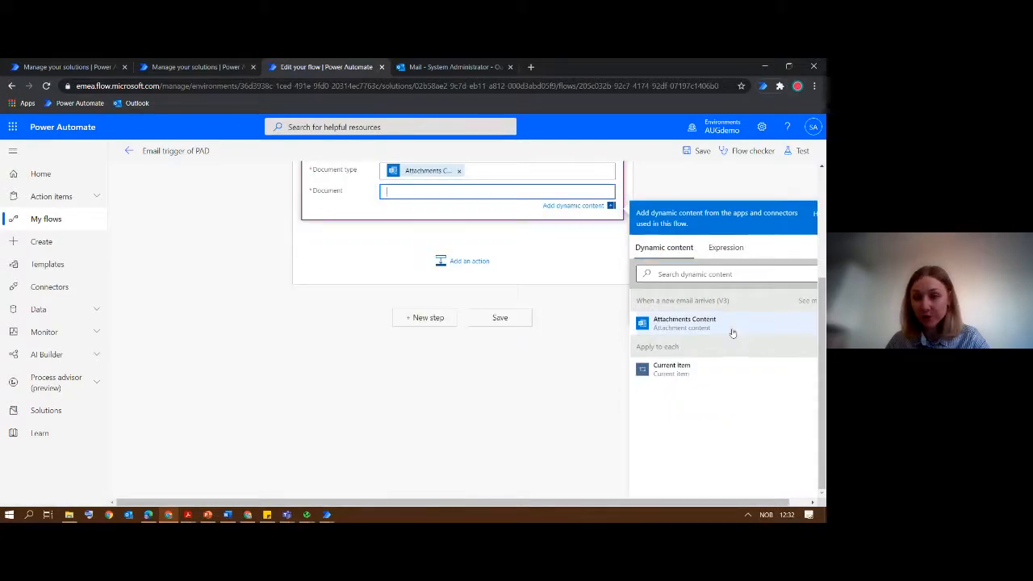
click(732, 334)
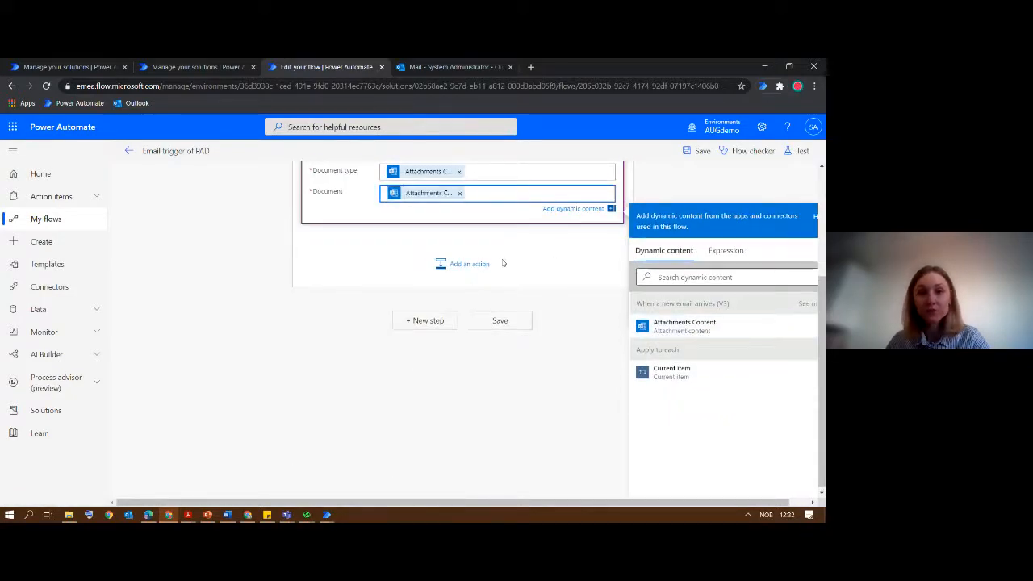
Add a Run a flow built with Power Automate Desktop action inside the Apply to each loop, running Invoice Creation in attended mode
click(478, 265)
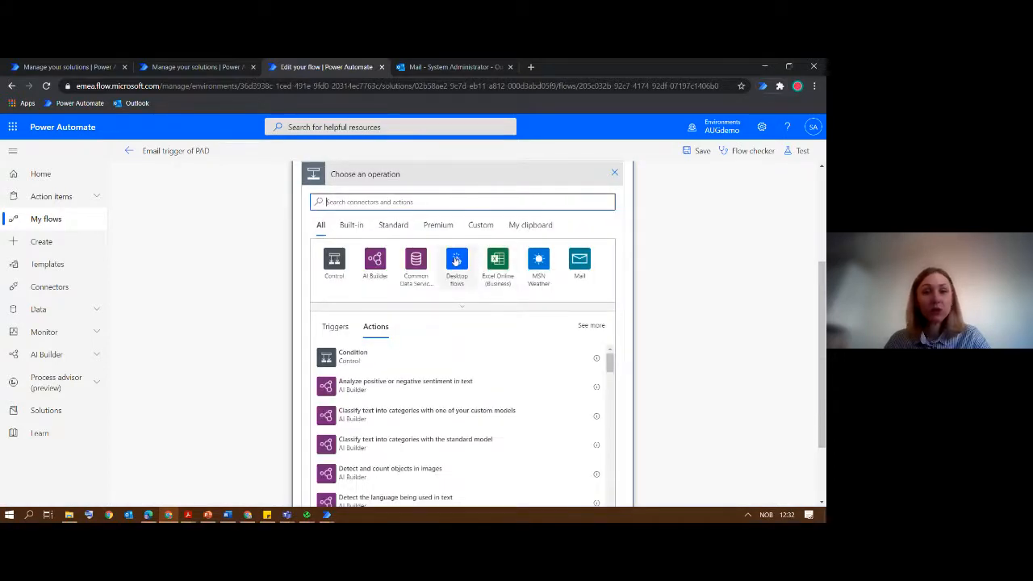
click(456, 261)
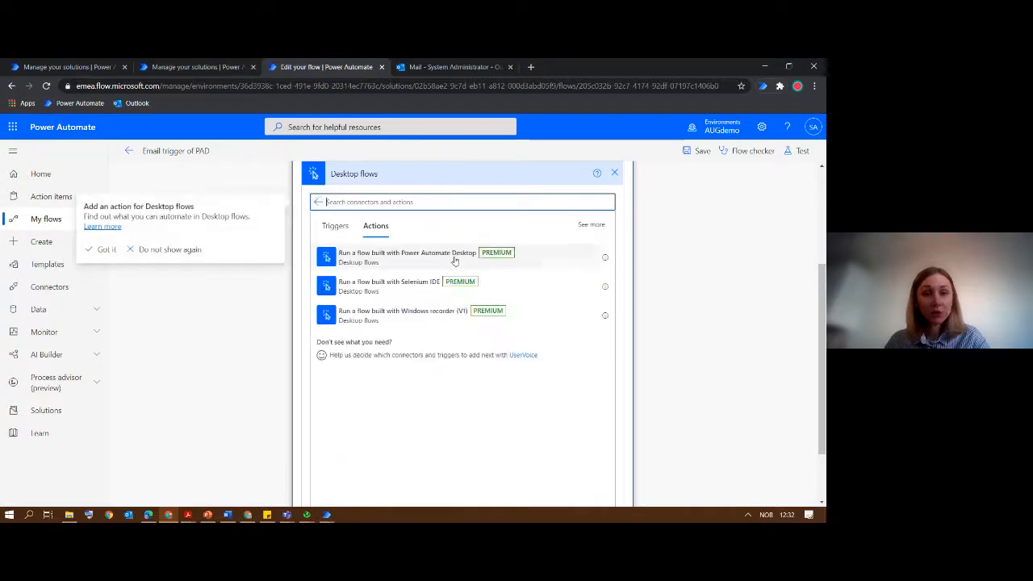
click(422, 263)
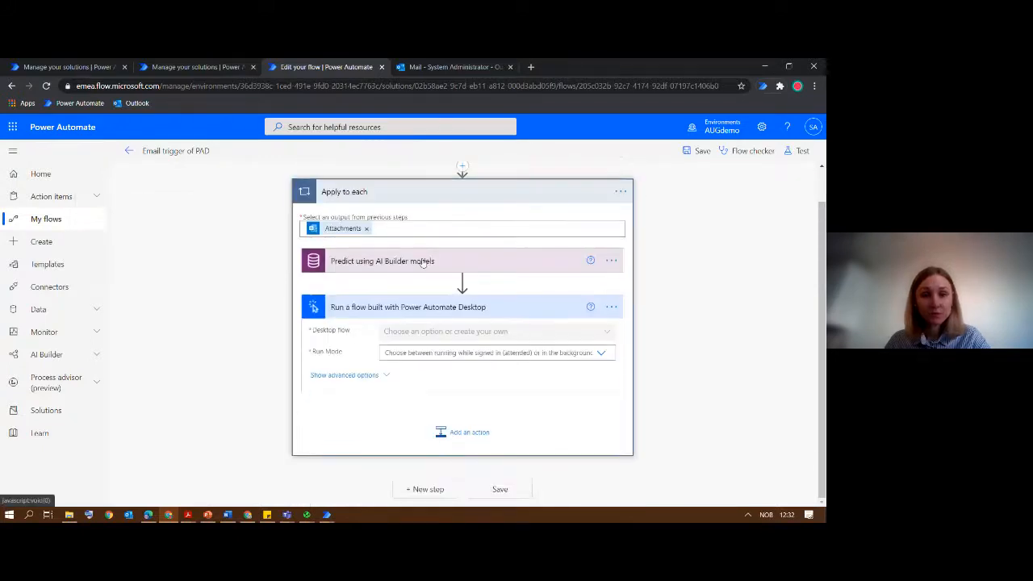
click(607, 334)
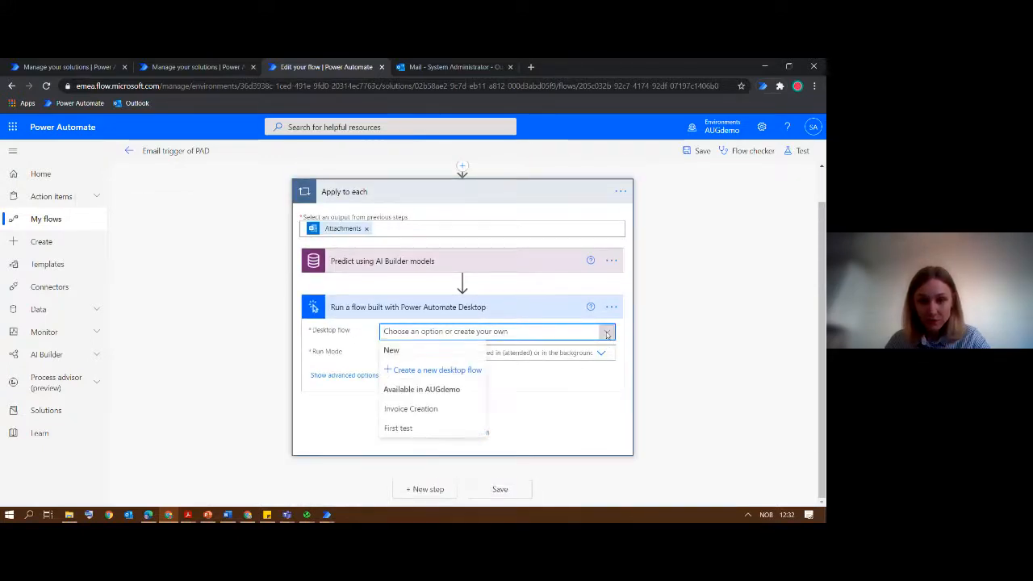
click(408, 408)
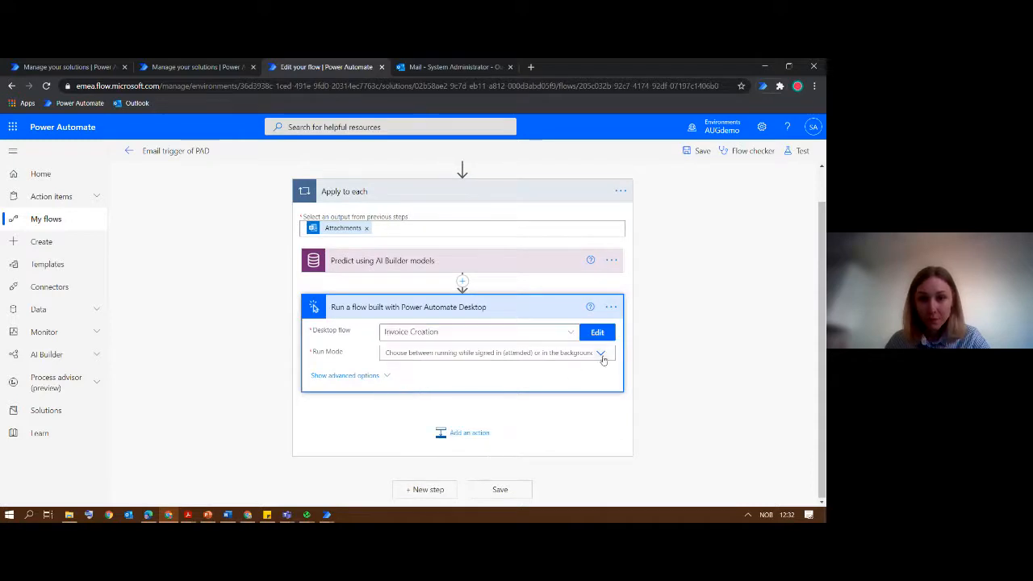
click(495, 355)
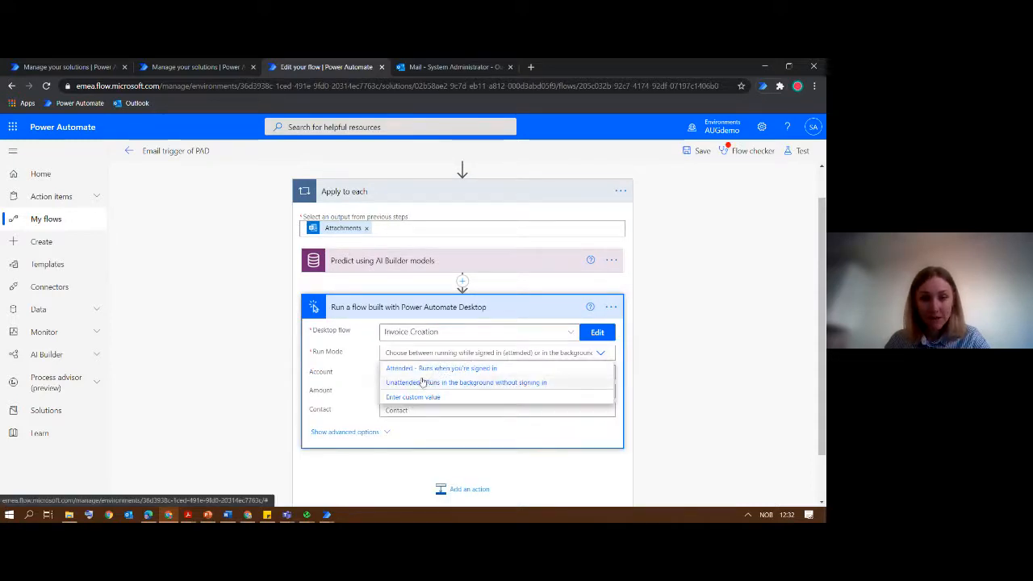
click(431, 365)
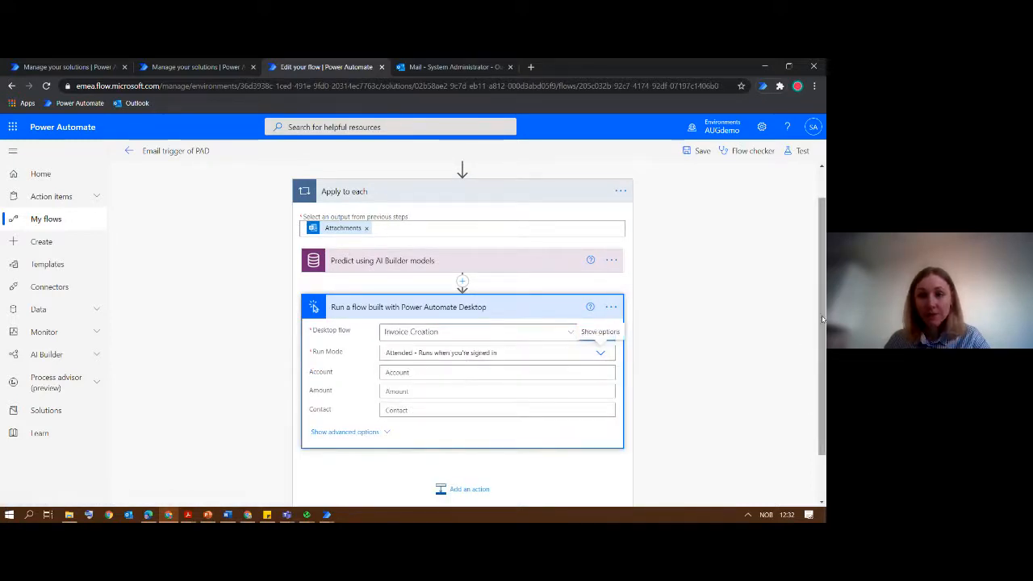
Map the desktop flow's Account input to Bill to value and its Amount input to Total value from the prediction
scroll(456, 327, down, 1)
click(457, 316)
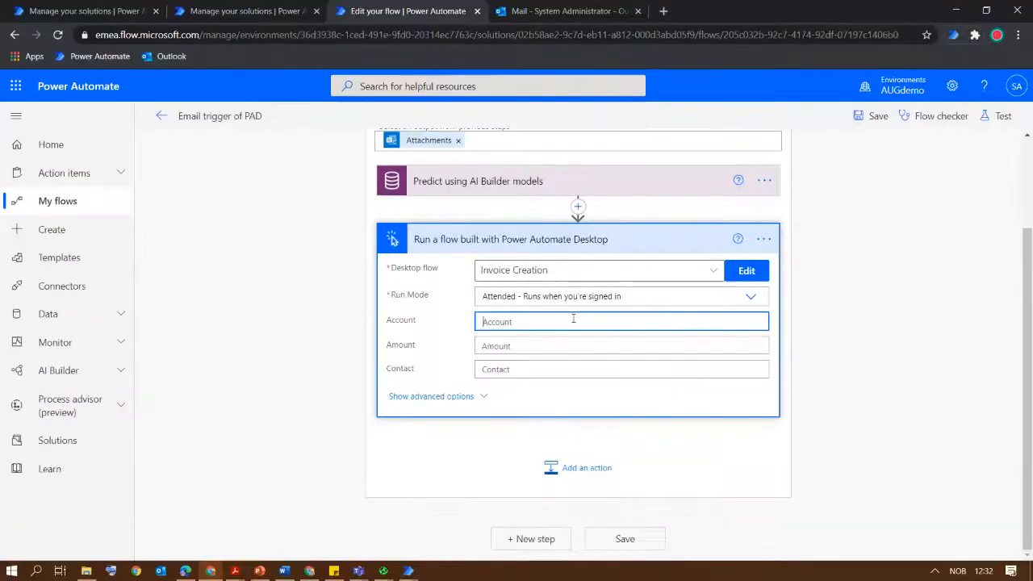
scroll(1000, 289, down, 2)
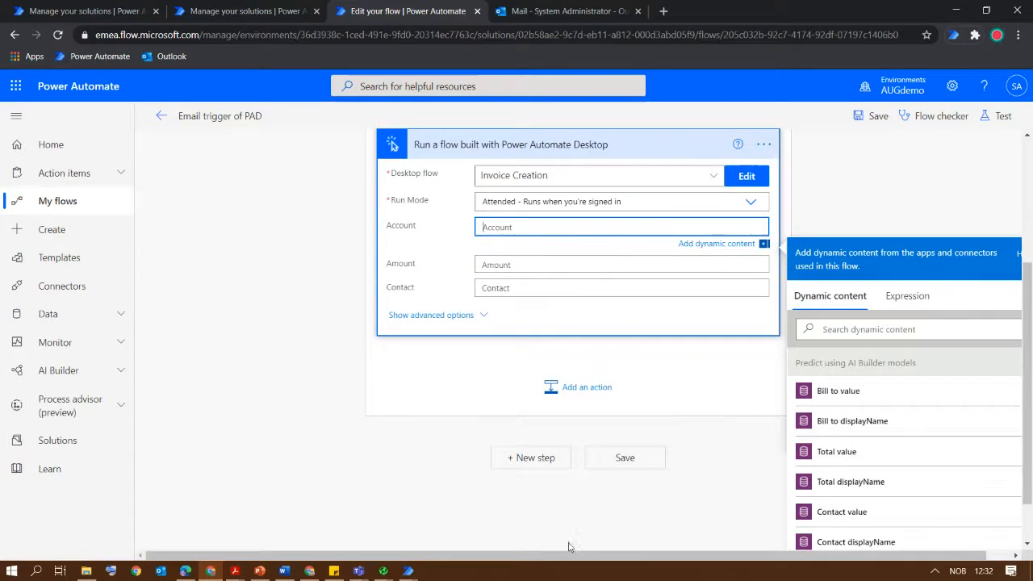
drag(692, 556, 722, 556)
click(832, 391)
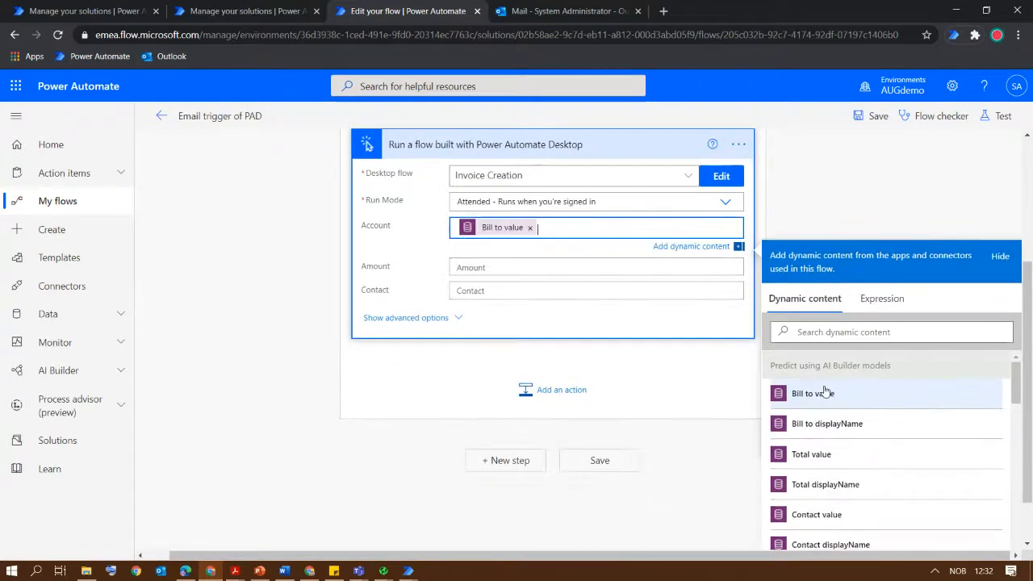
click(478, 265)
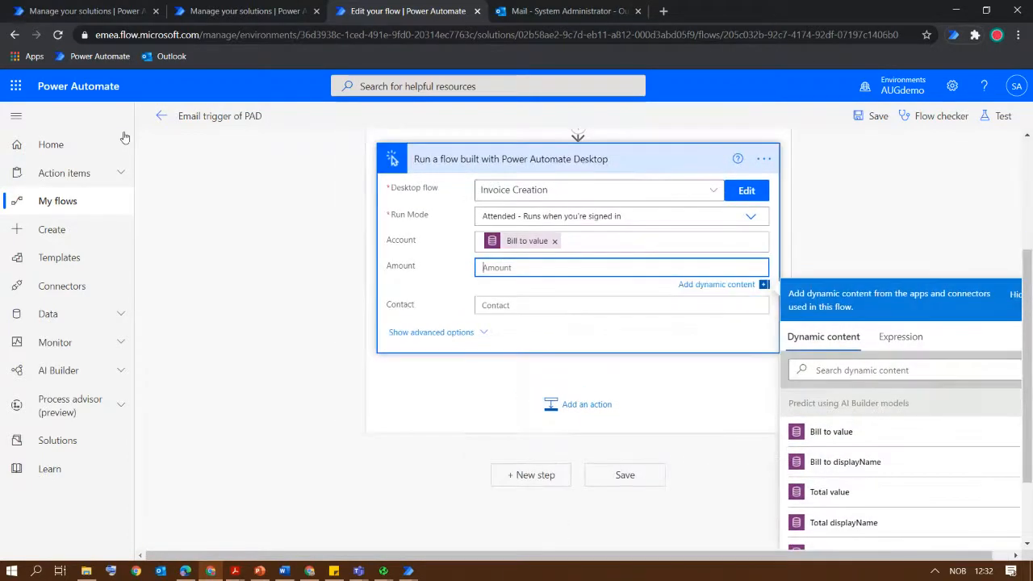
click(891, 494)
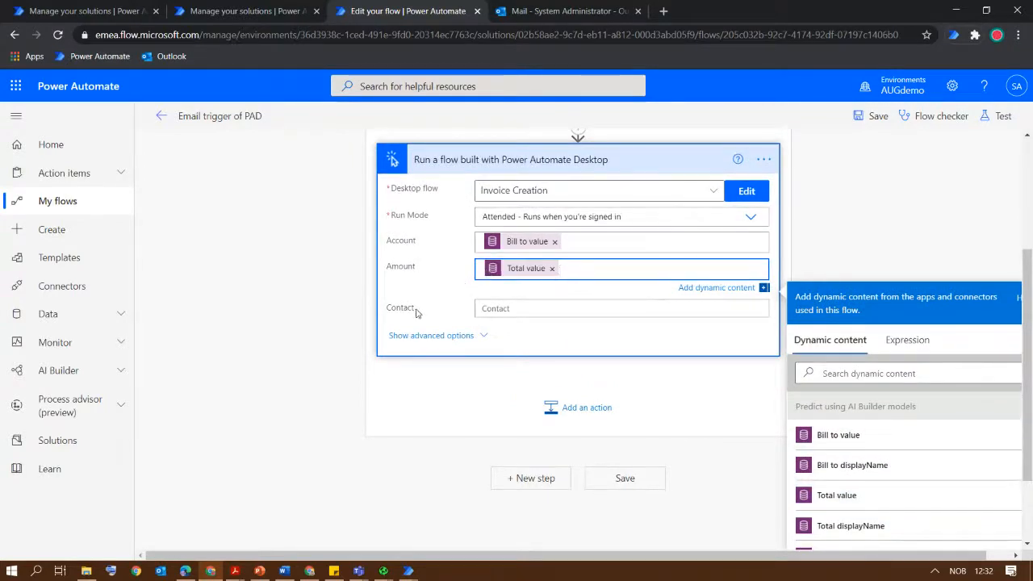
Map the desktop flow's Contact input to Contact value from the prediction and save the cloud flow
drag(1028, 405, 1023, 471)
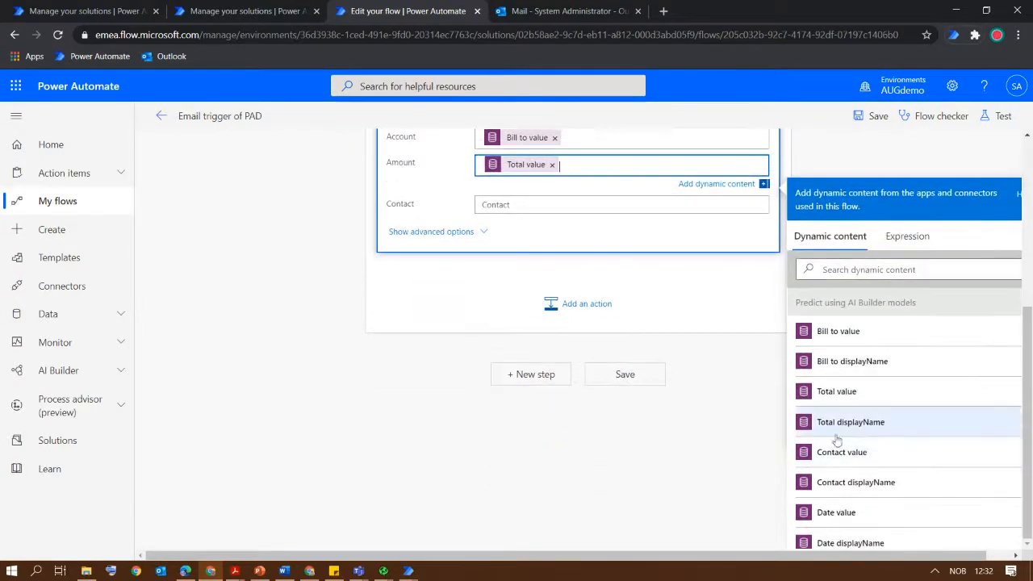
click(823, 453)
click(638, 166)
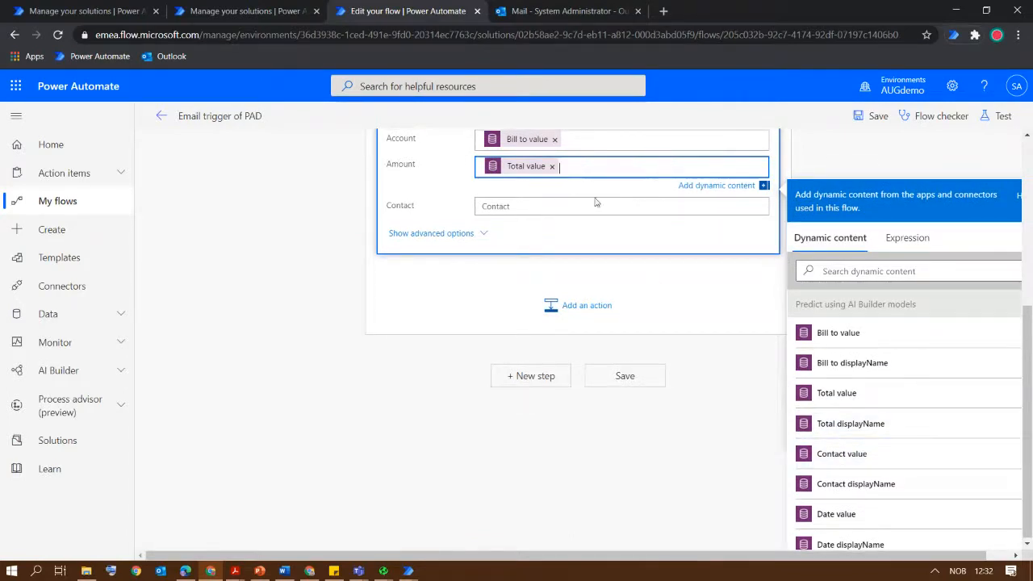
click(572, 206)
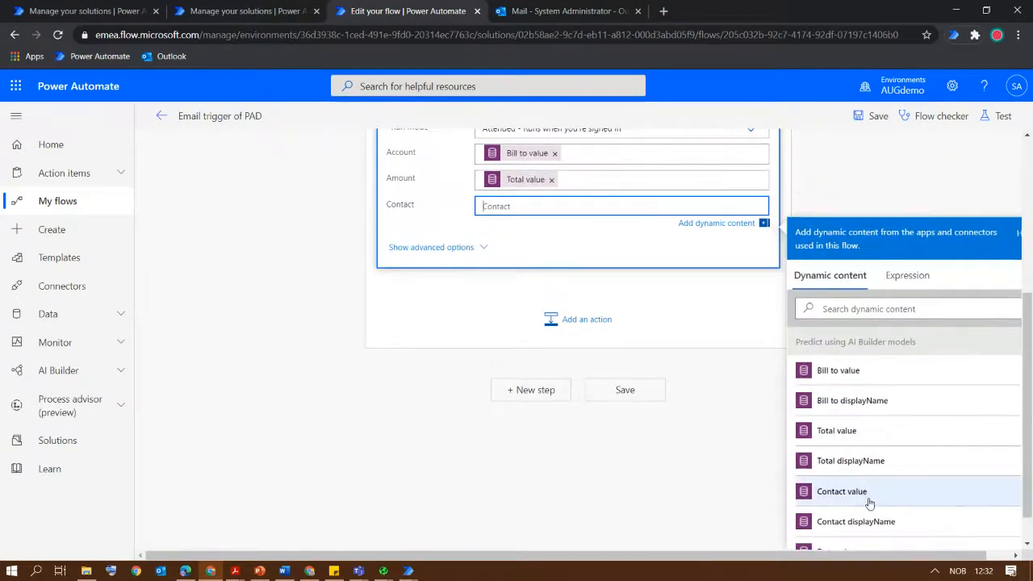
click(869, 500)
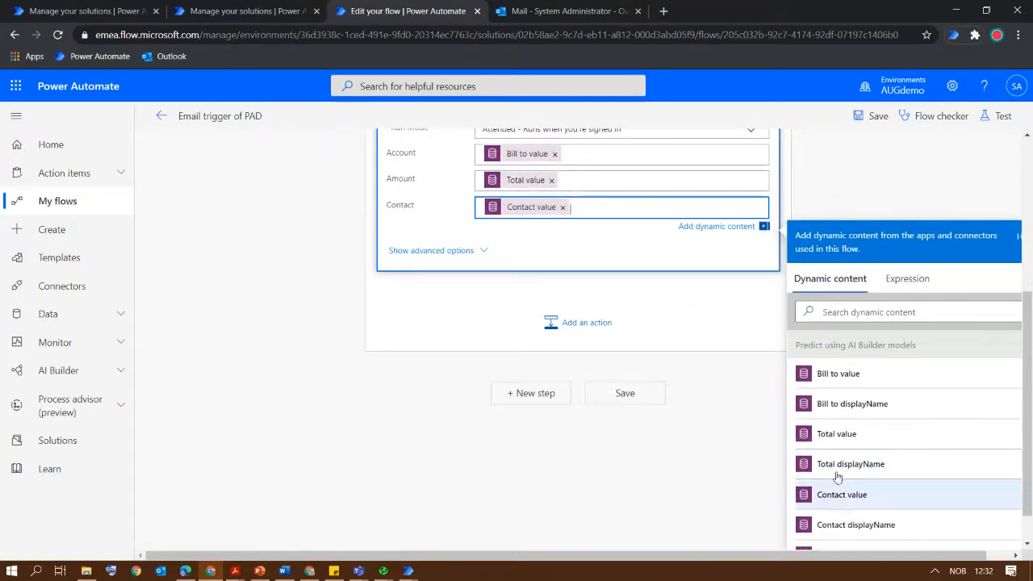
click(620, 400)
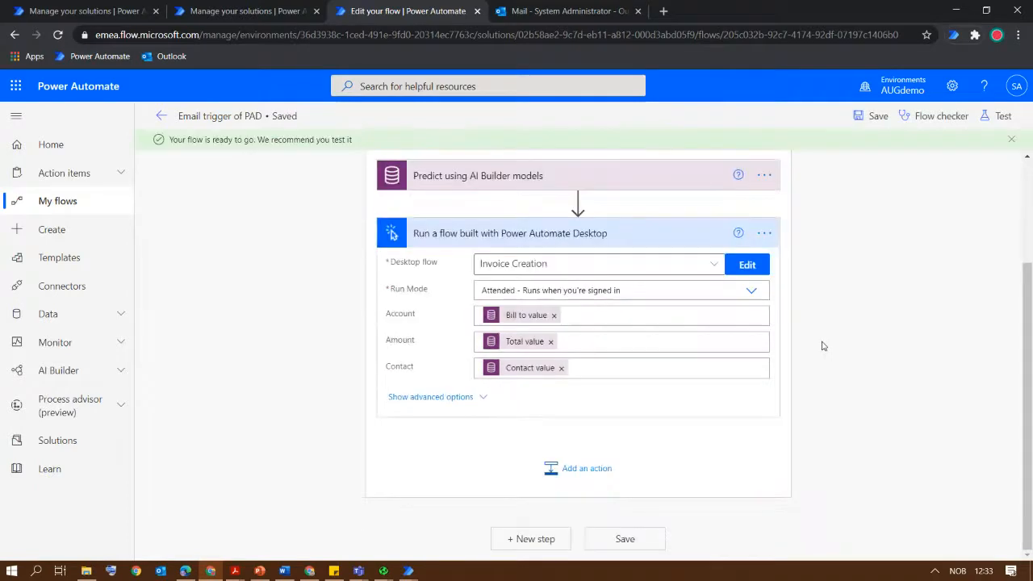
Save the Email trigger of PAD flow and start a manual test of it
click(1002, 118)
click(842, 155)
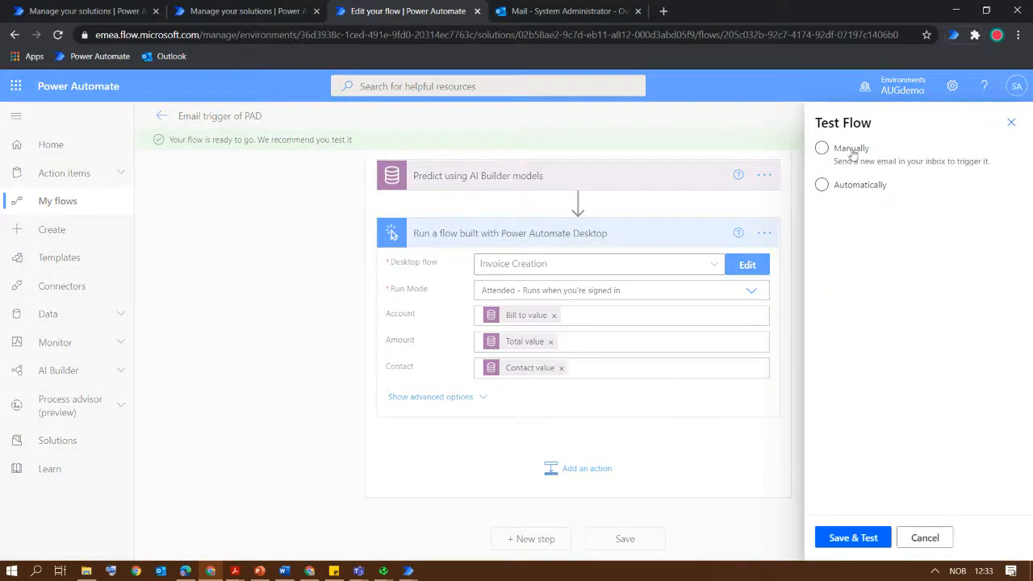
click(856, 539)
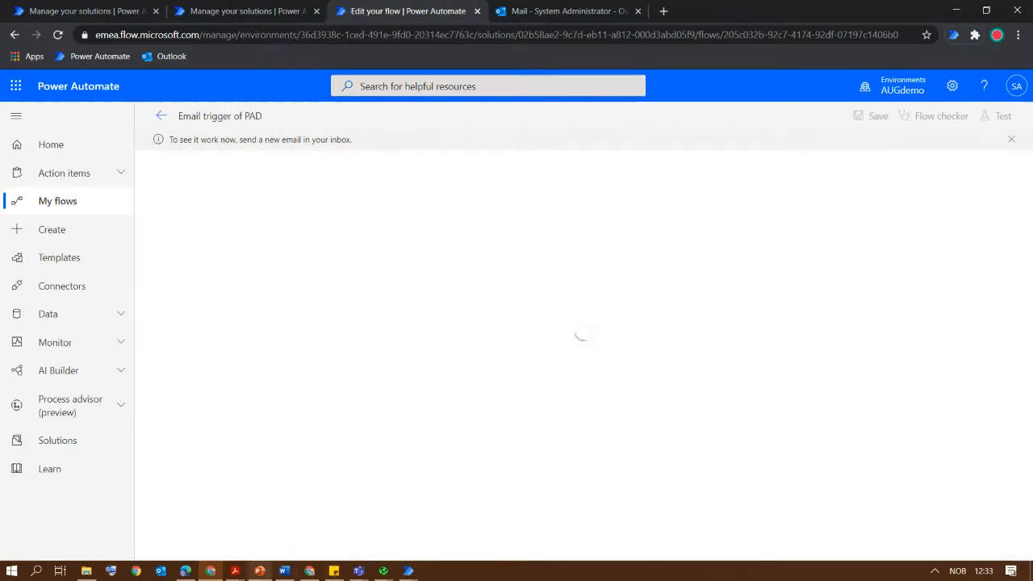
Switch to Gmail and compose a message to the administrator's email address with the subject new invoice
click(309, 571)
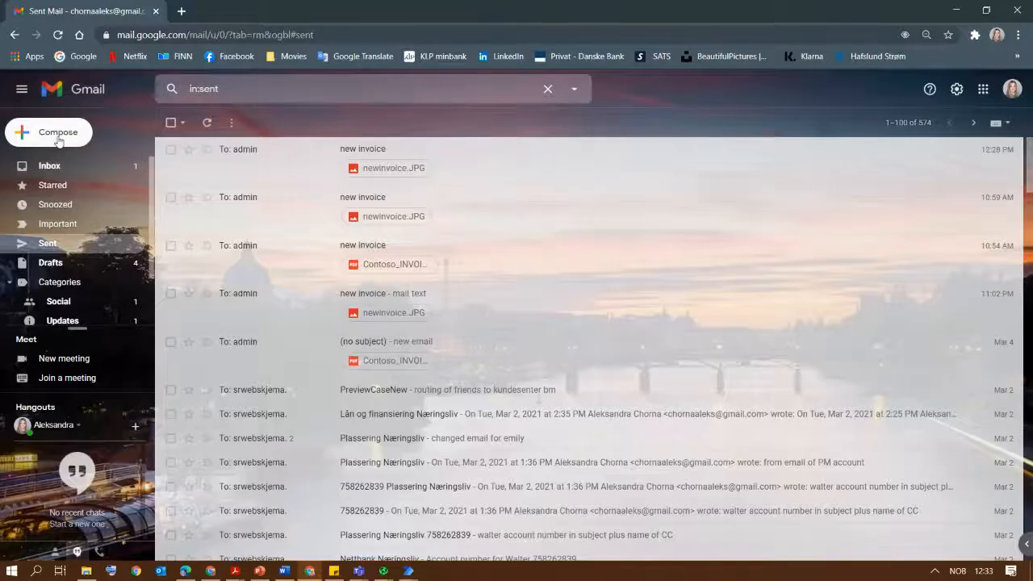
click(55, 138)
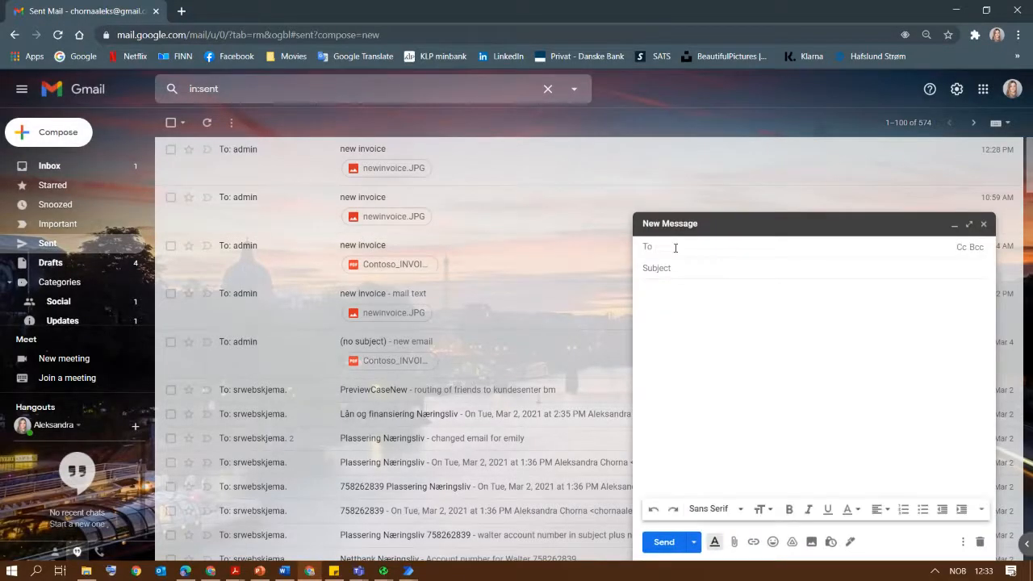
key(ctrl+v)
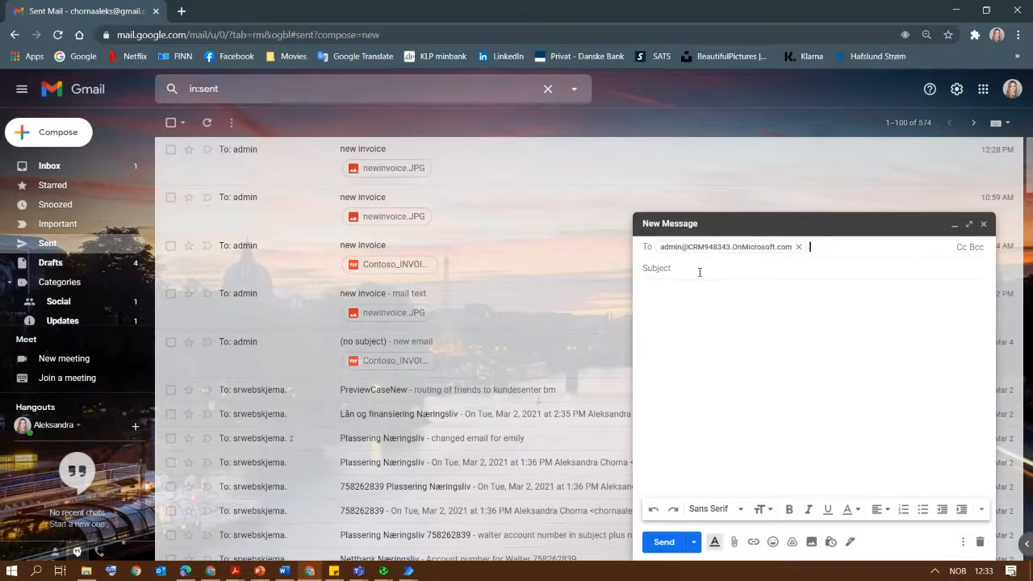
click(699, 272)
text(rew)
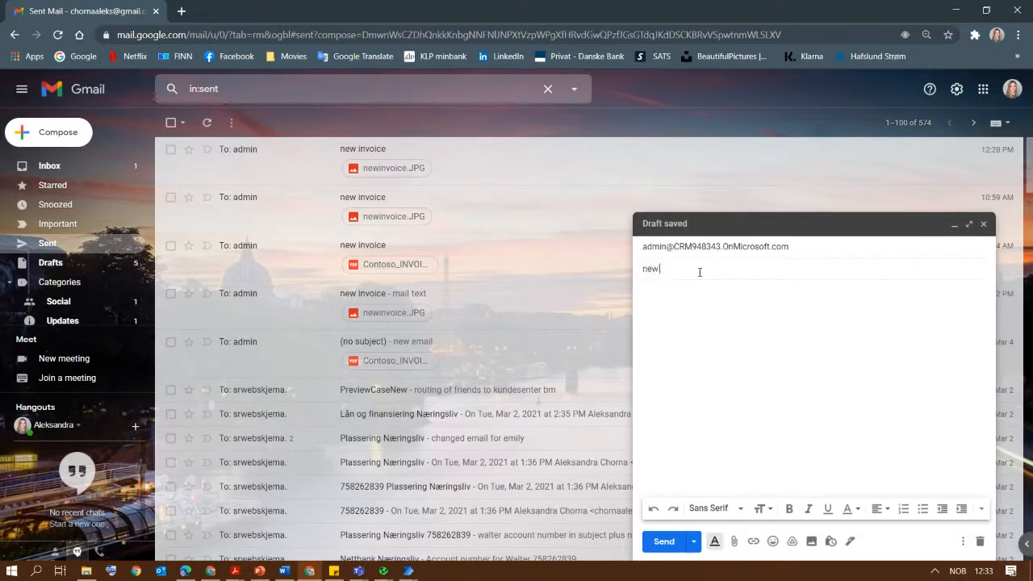
text( invoice)
Attach the newinvoice4 image from the invoices folder to the message and send it
click(733, 540)
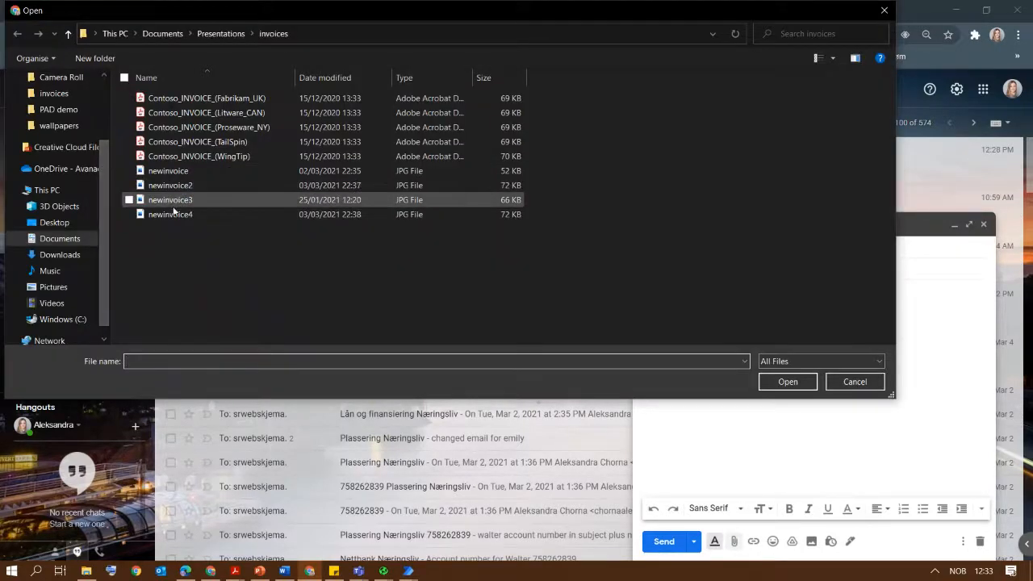
click(170, 214)
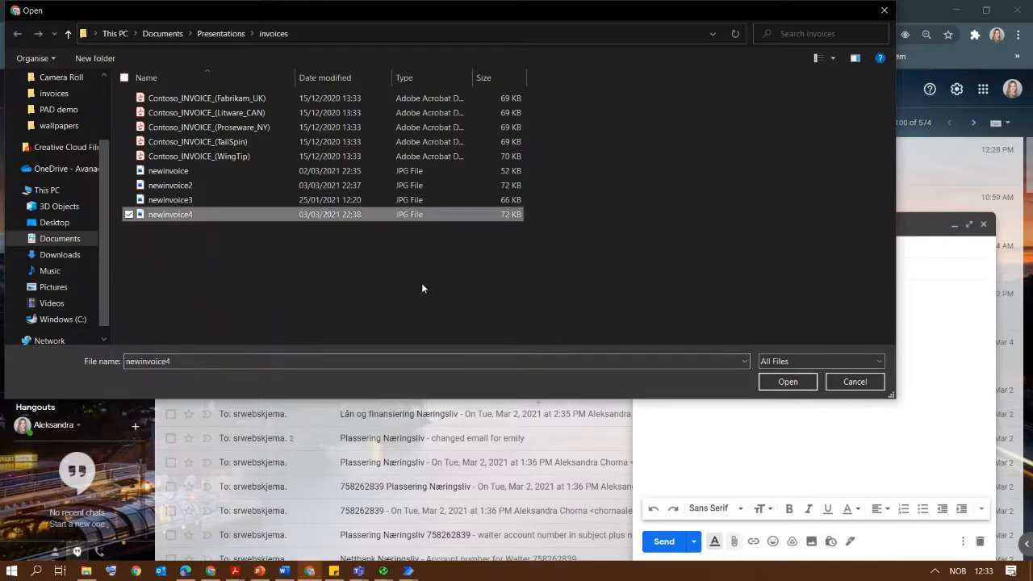
click(785, 383)
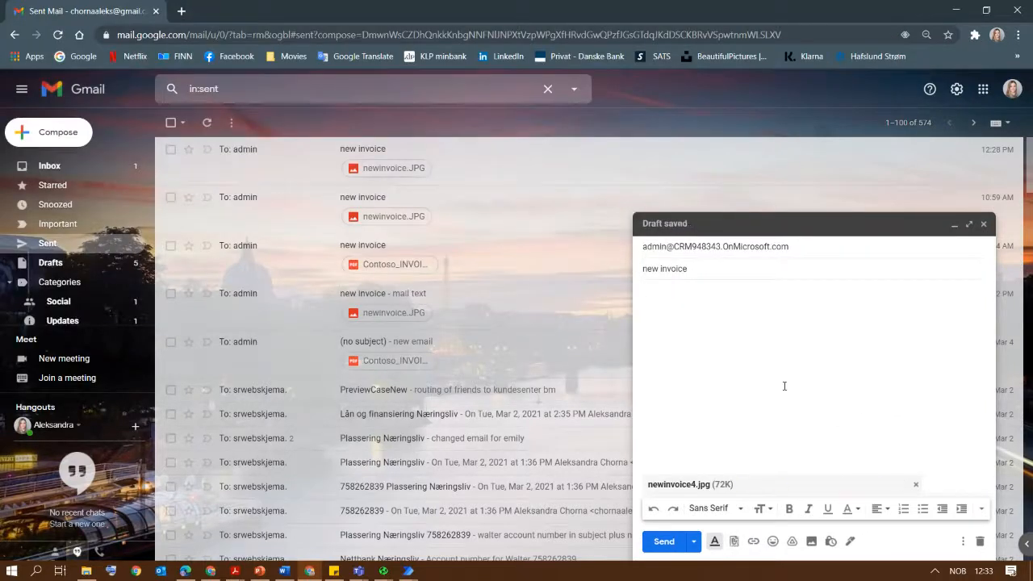
click(664, 542)
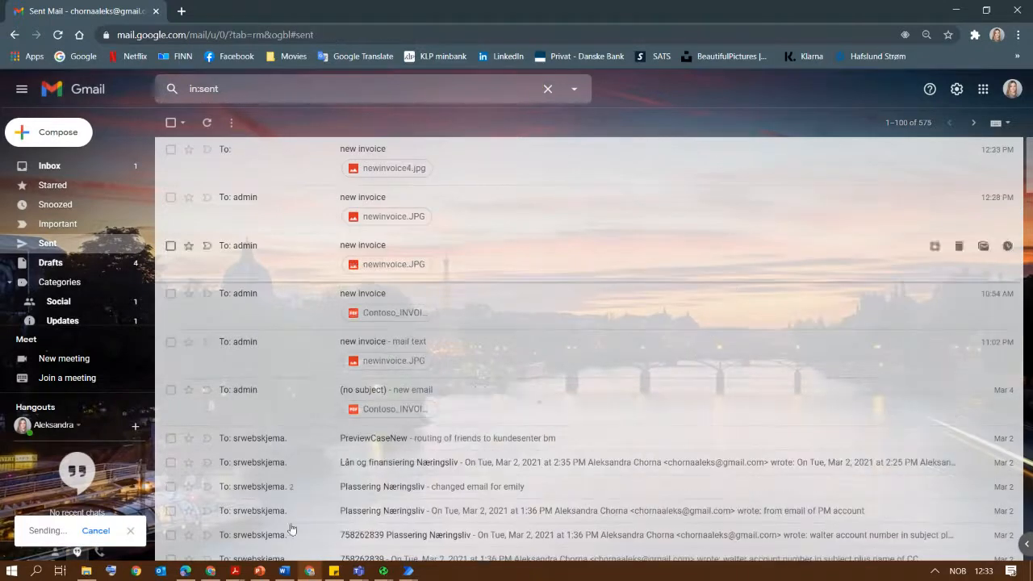
Open newinvoice4 from the invoices folder in File Explorer to review the invoice details, and close the image
click(86, 571)
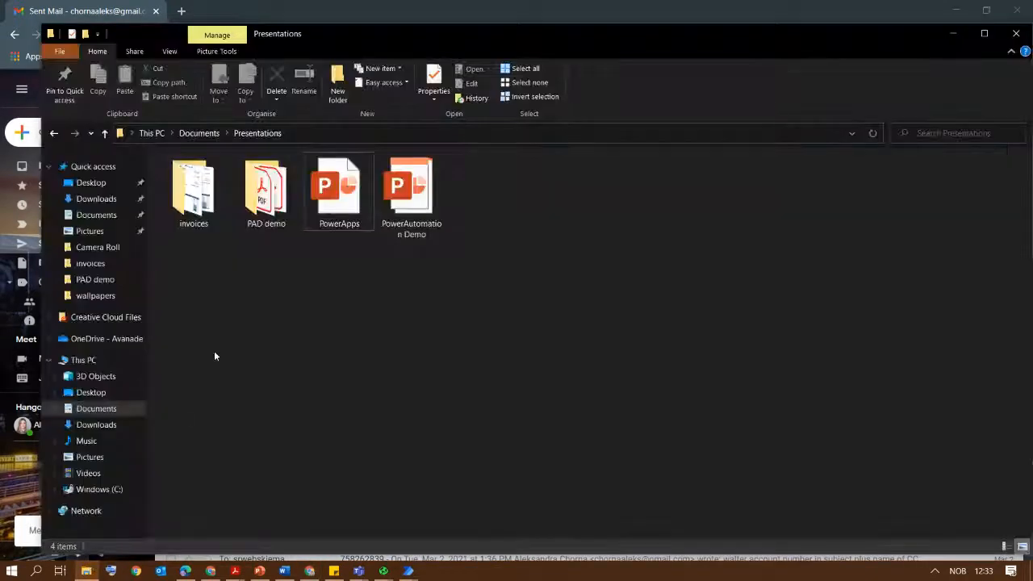
double_click(206, 196)
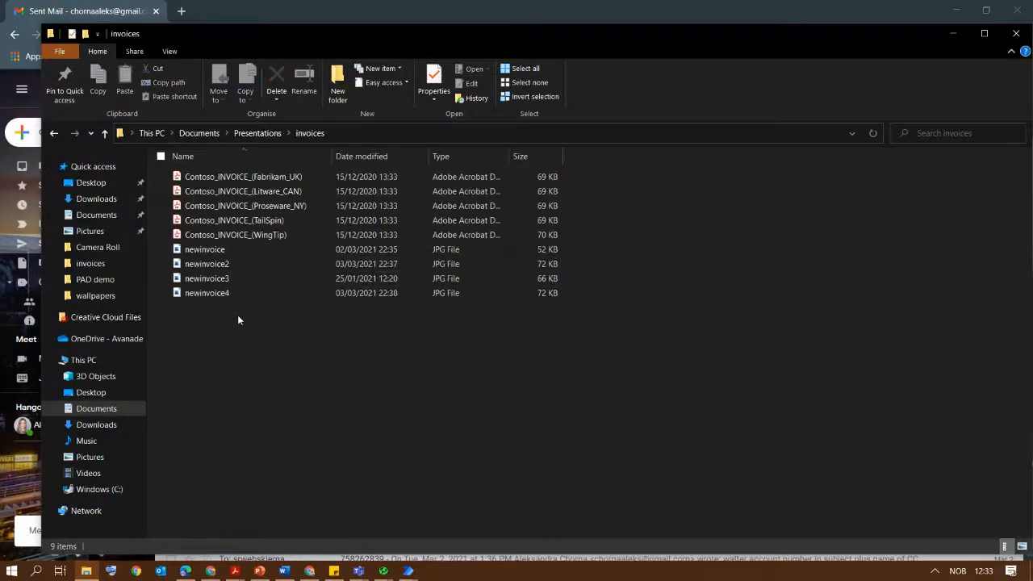
click(232, 293)
double_click(232, 292)
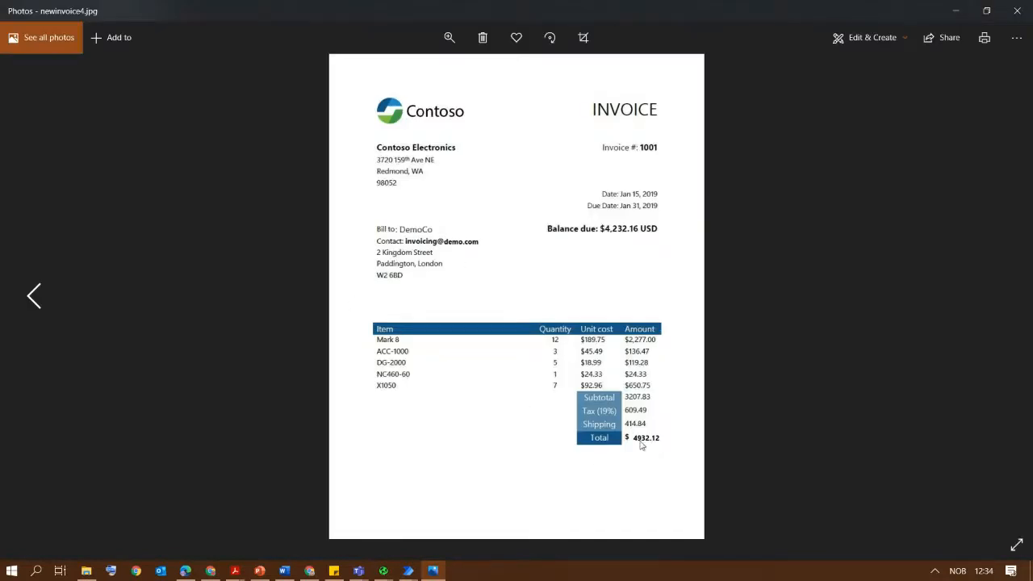
click(1016, 15)
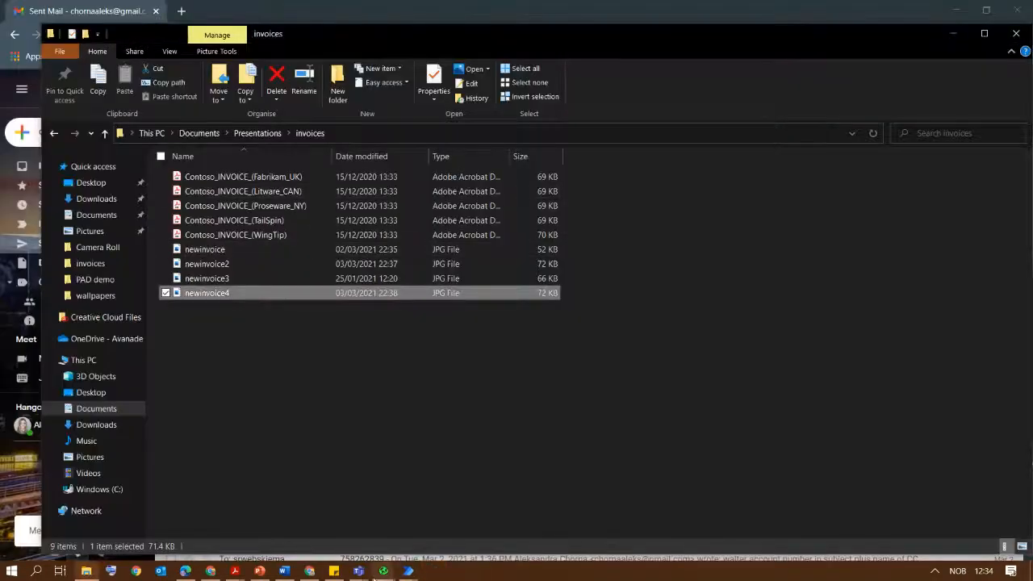
Switch to the Outlook inbox, open the newest new invoice email to check its arrival, and return to the flow test
click(212, 573)
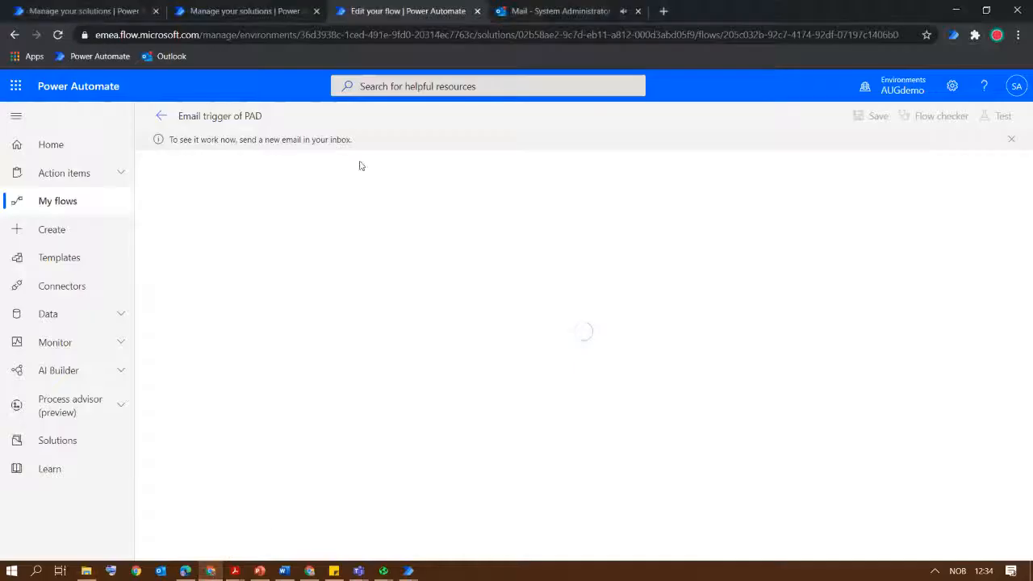
click(581, 12)
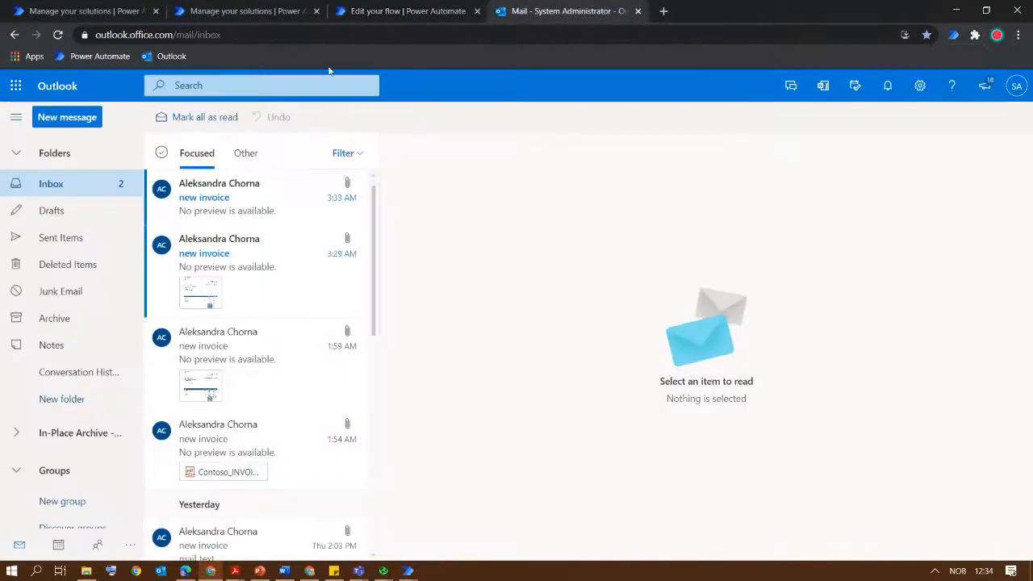
click(238, 209)
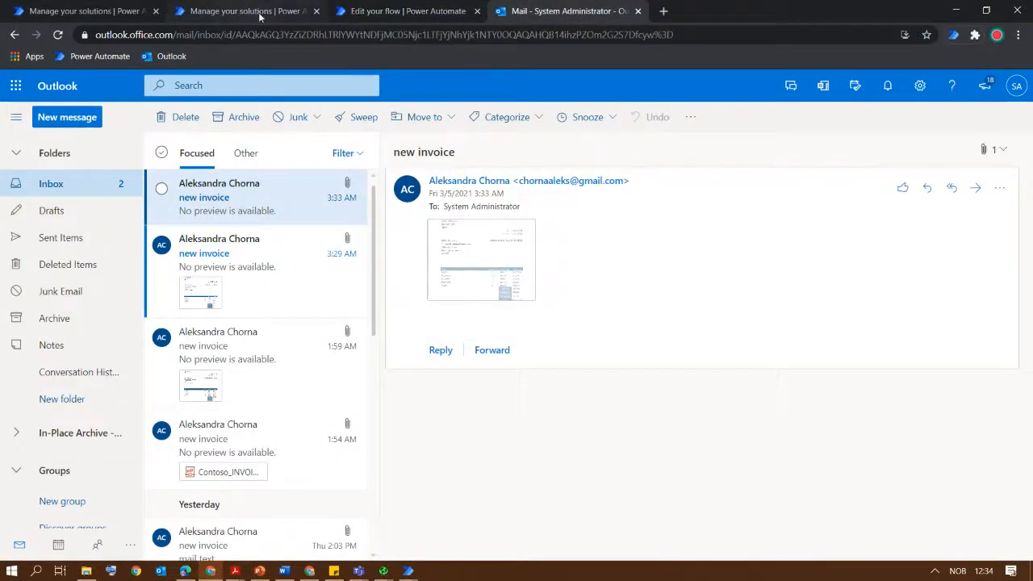
click(422, 21)
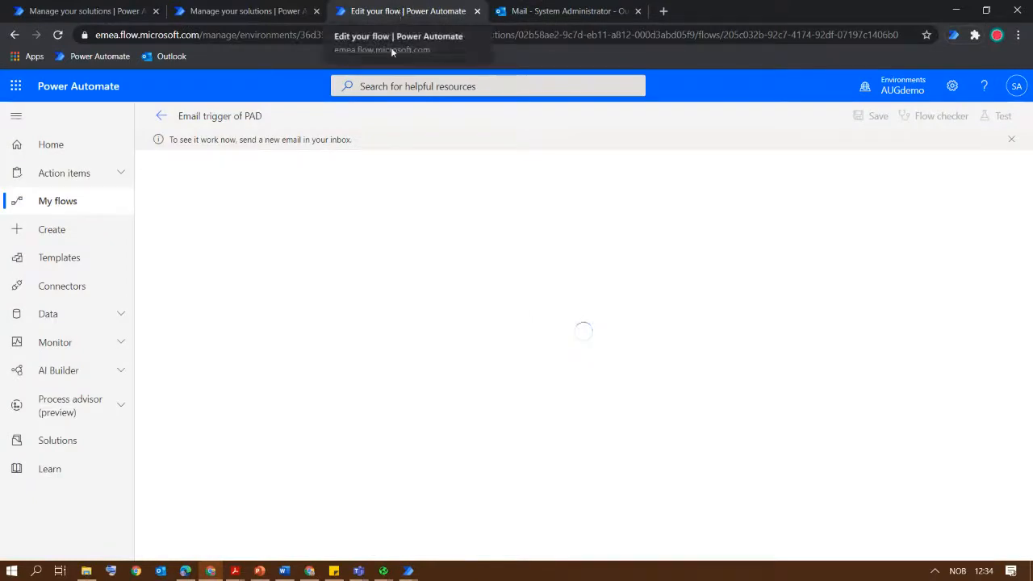
Close the second Manage your solutions browser tab and recheck the Outlook inbox before returning to the flow test
click(316, 11)
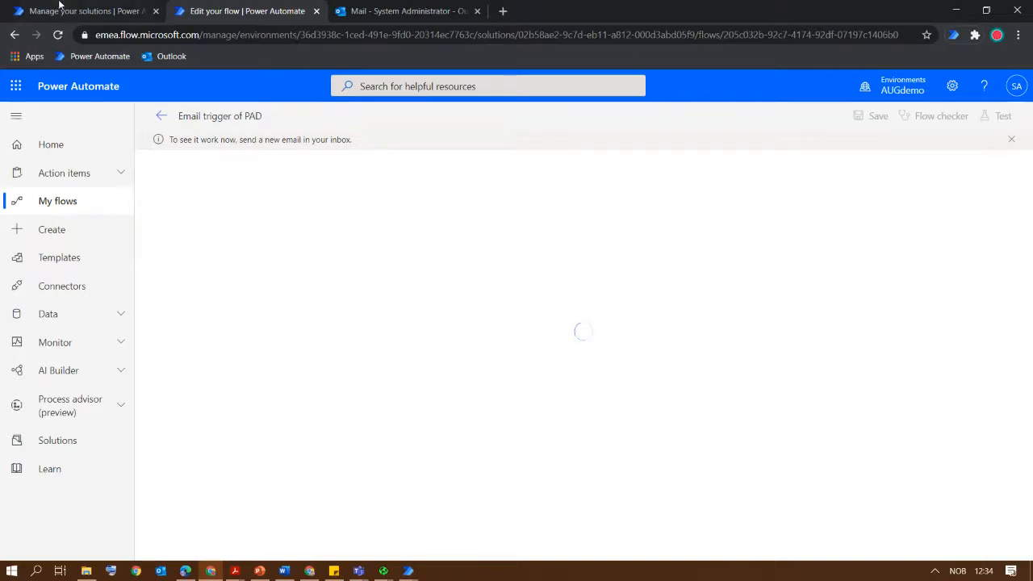
click(412, 12)
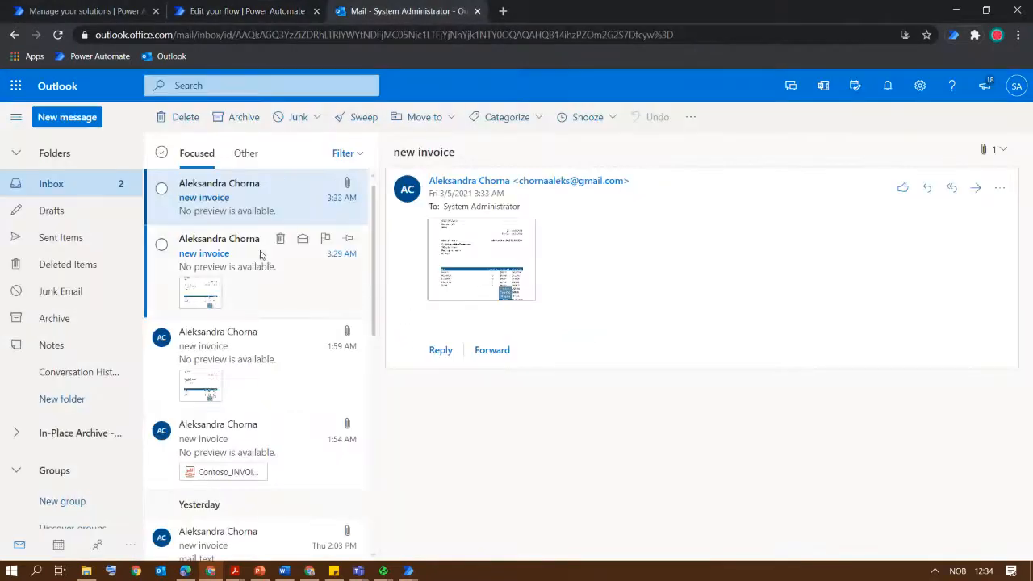
click(229, 12)
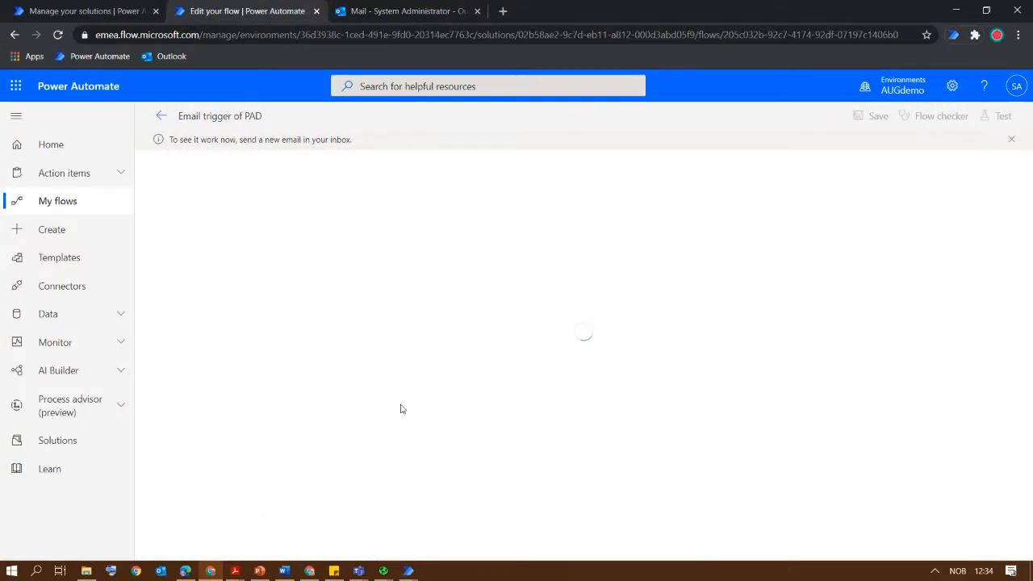
Close the extra Contoso Invoicing windows, leaving a single one open
mouse_move(383, 572)
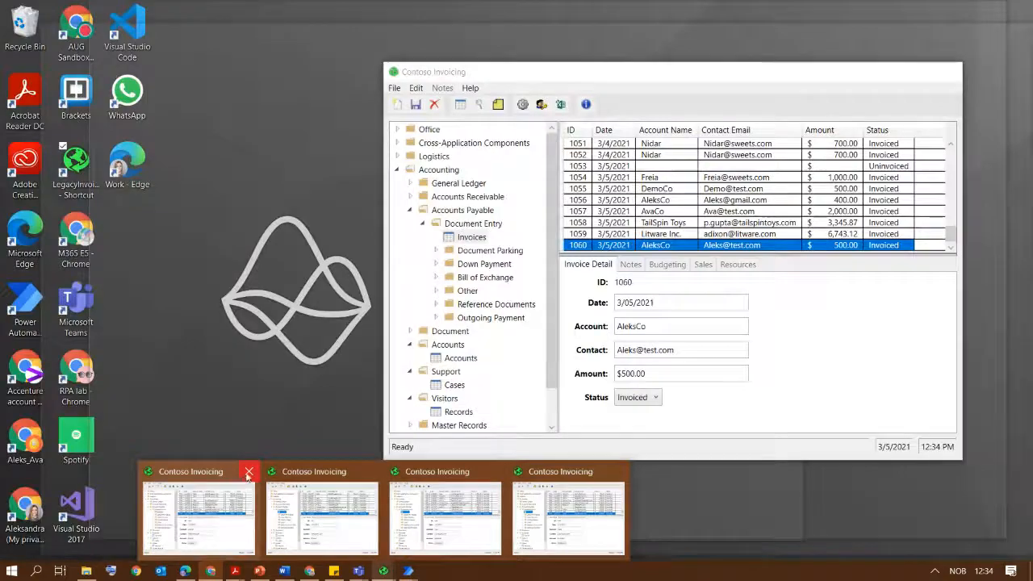
click(248, 474)
click(306, 473)
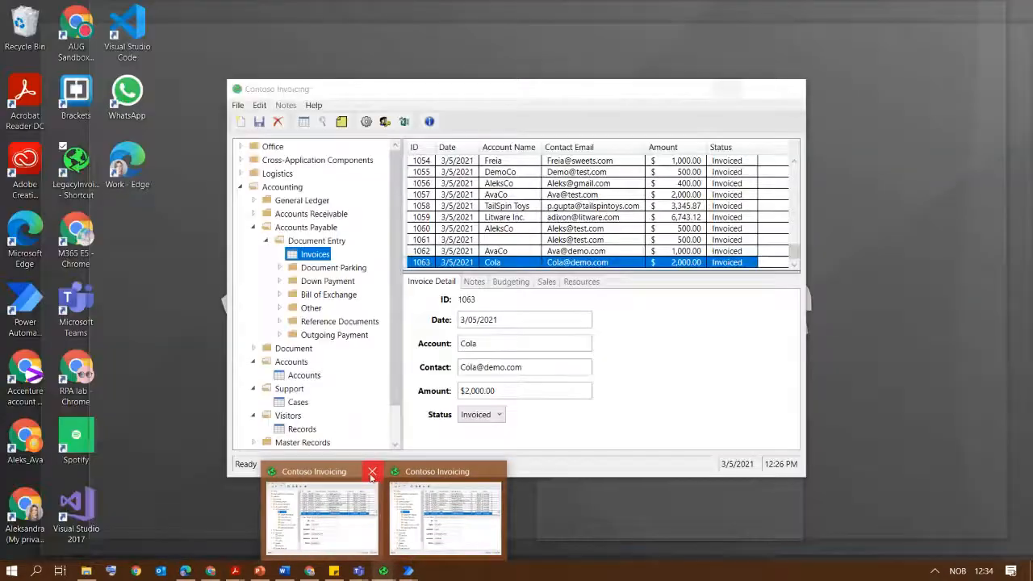
click(375, 475)
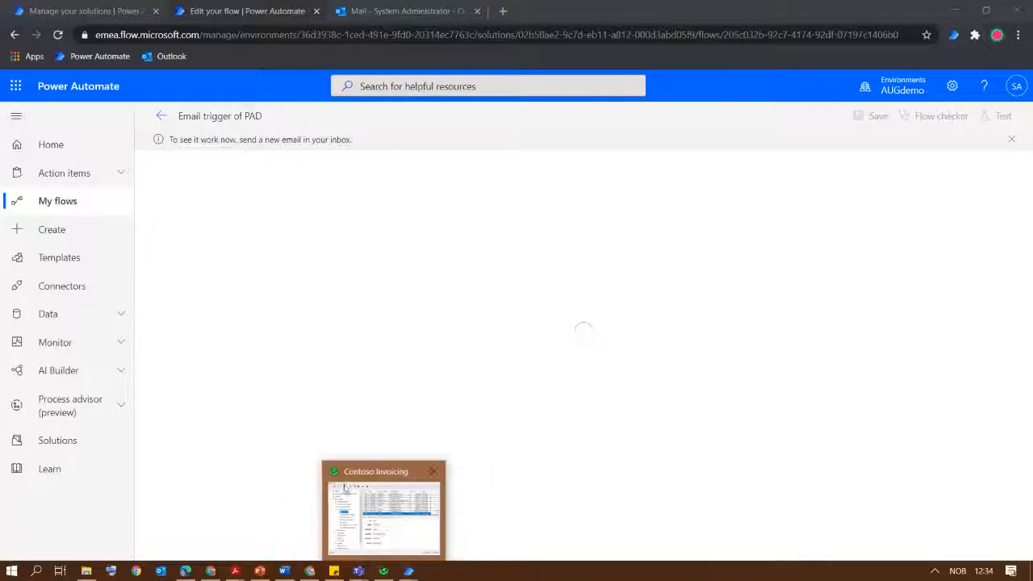
Stay on the flow's test page and check the Outlook inbox for the invoice email again
click(161, 116)
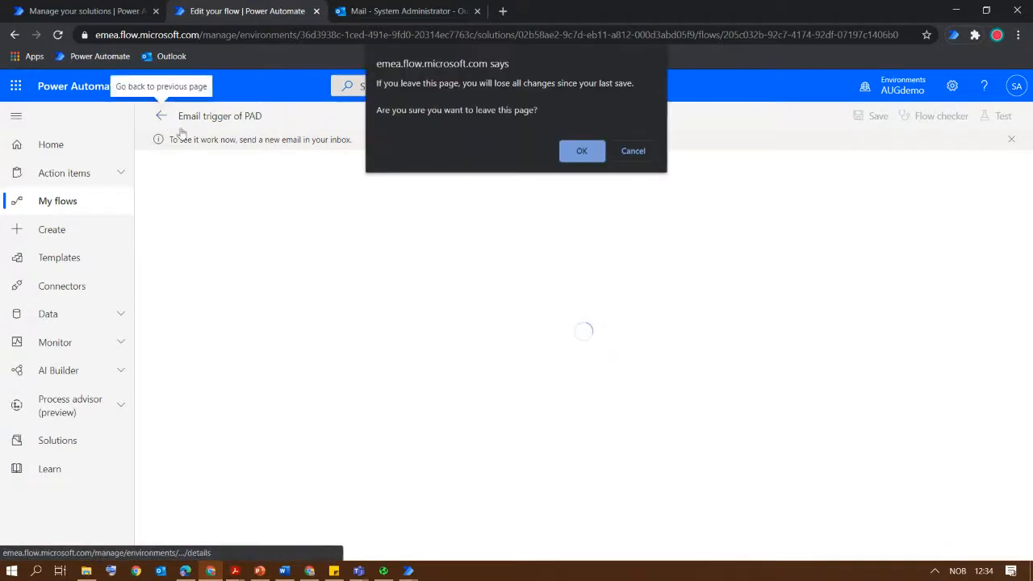
click(637, 151)
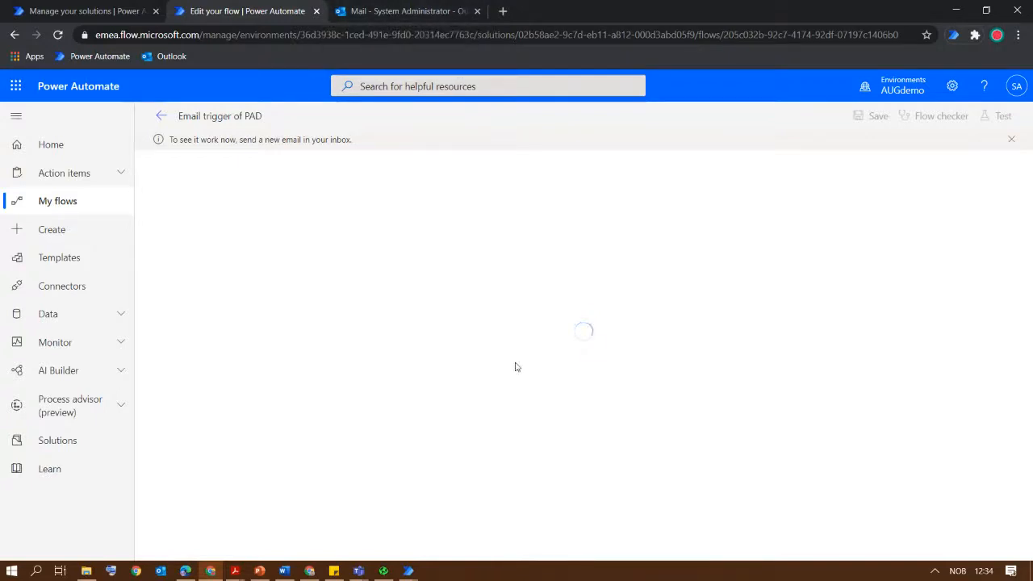
click(393, 13)
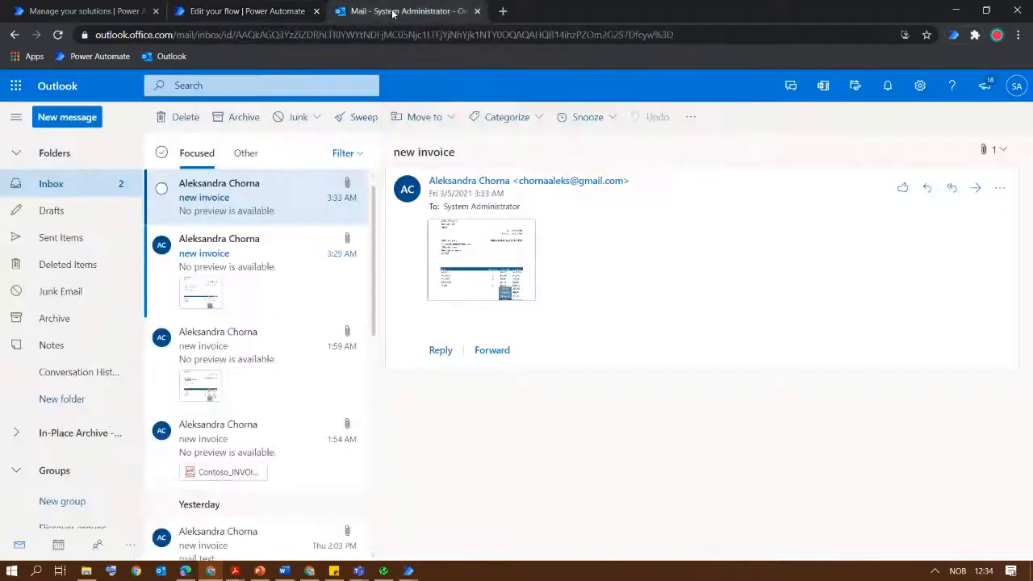
click(258, 11)
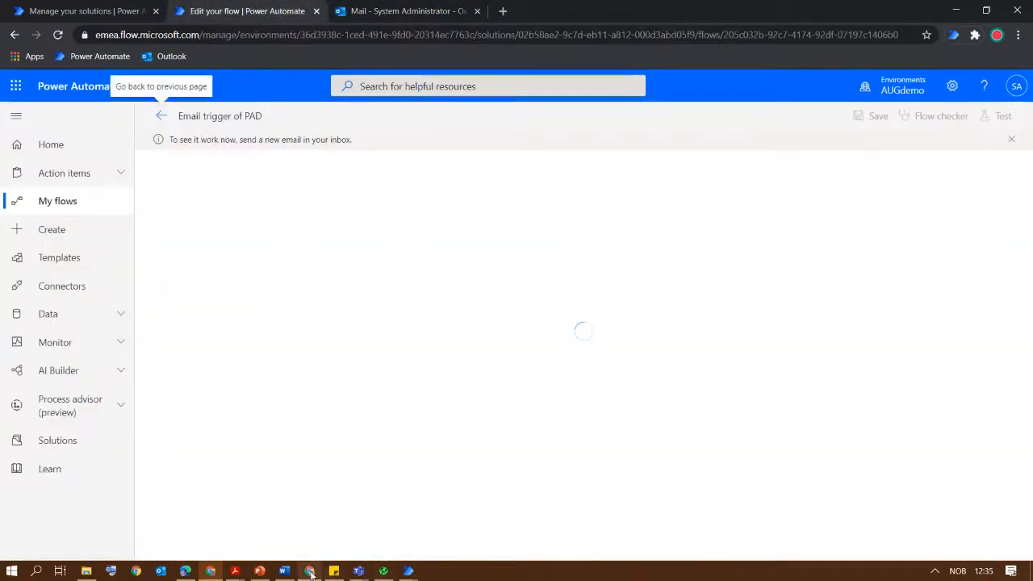
Switch to Gmail and start a new message to the administrator's e-mail address copied from the sticky note
mouse_move(310, 573)
click(298, 524)
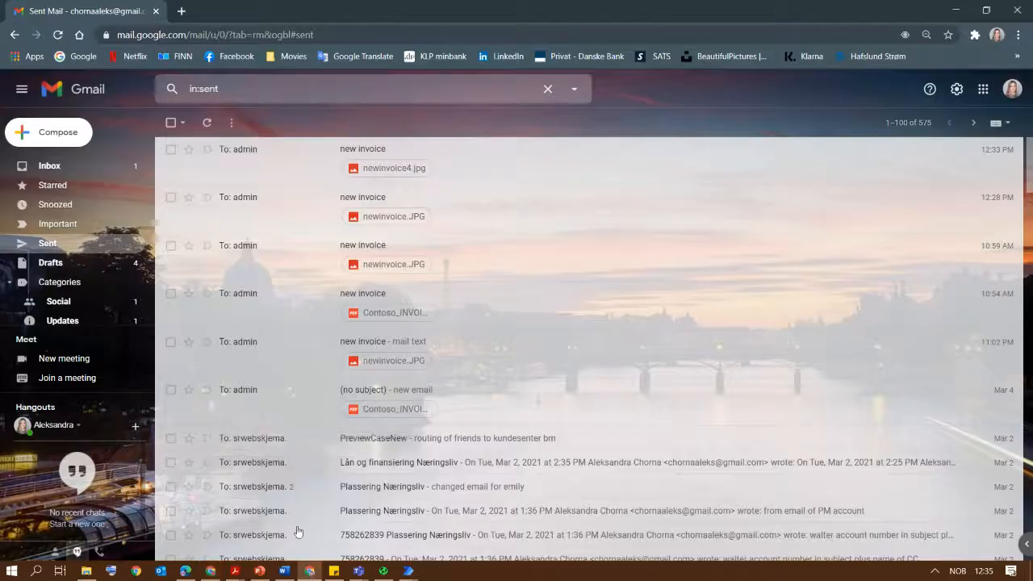
click(44, 132)
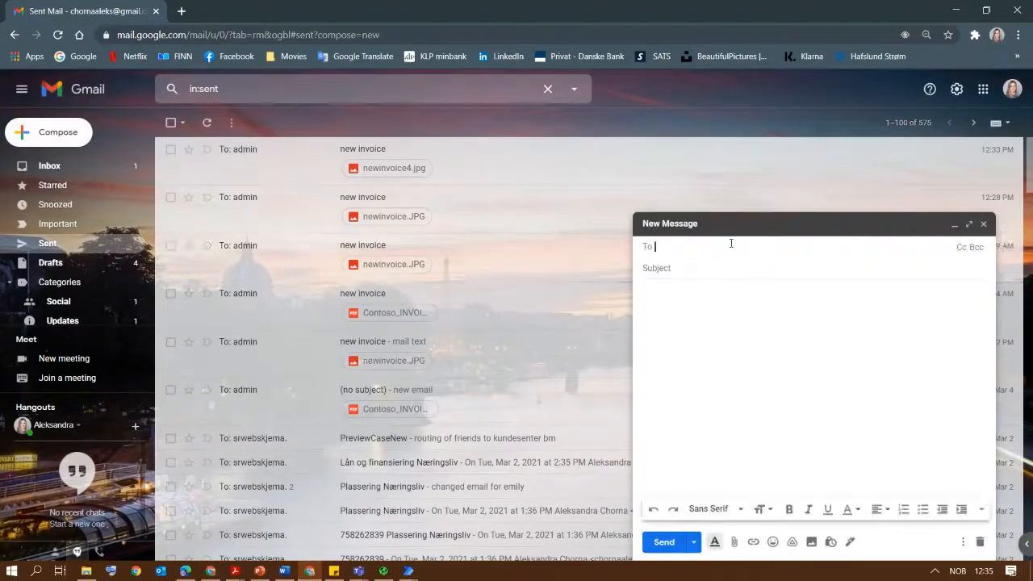
click(333, 571)
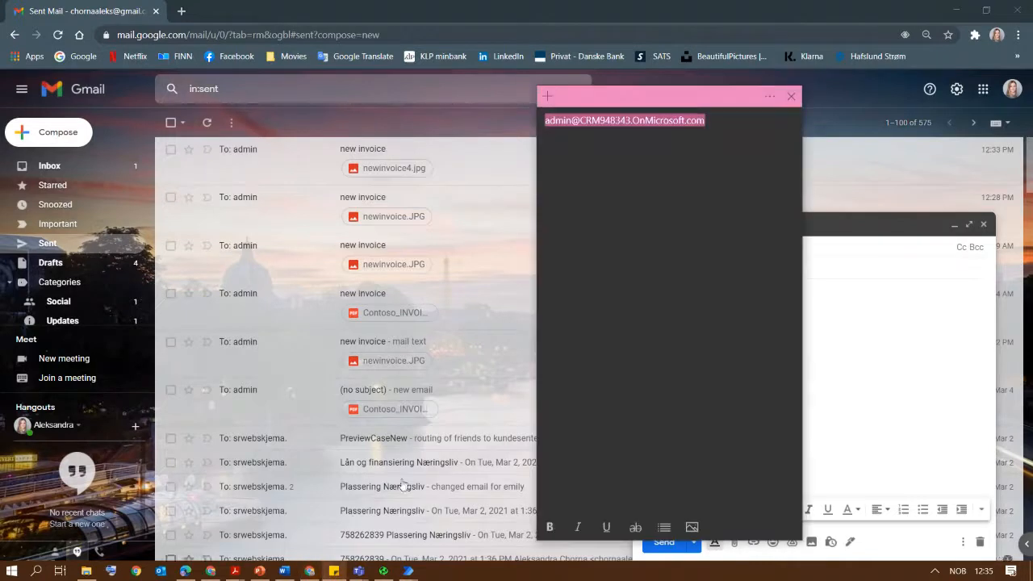
click(705, 144)
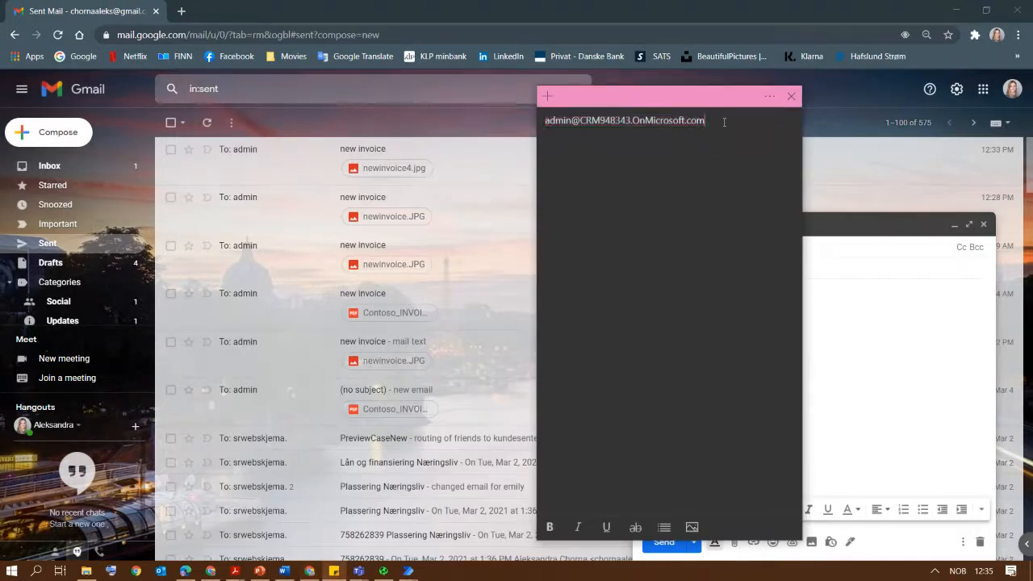
drag(724, 122, 519, 124)
key(ctrl+c)
click(923, 304)
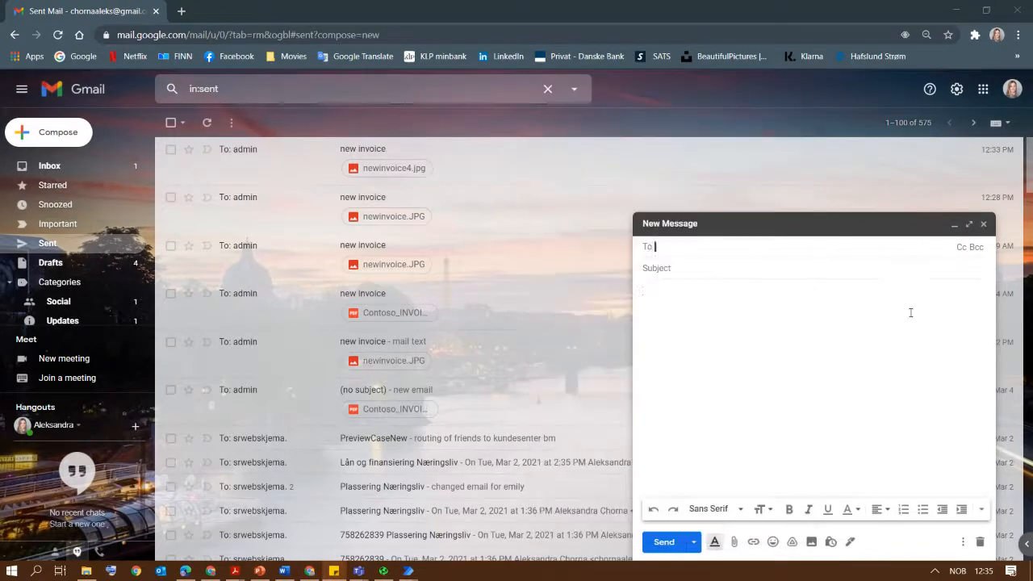
click(867, 251)
key(ctrl+v)
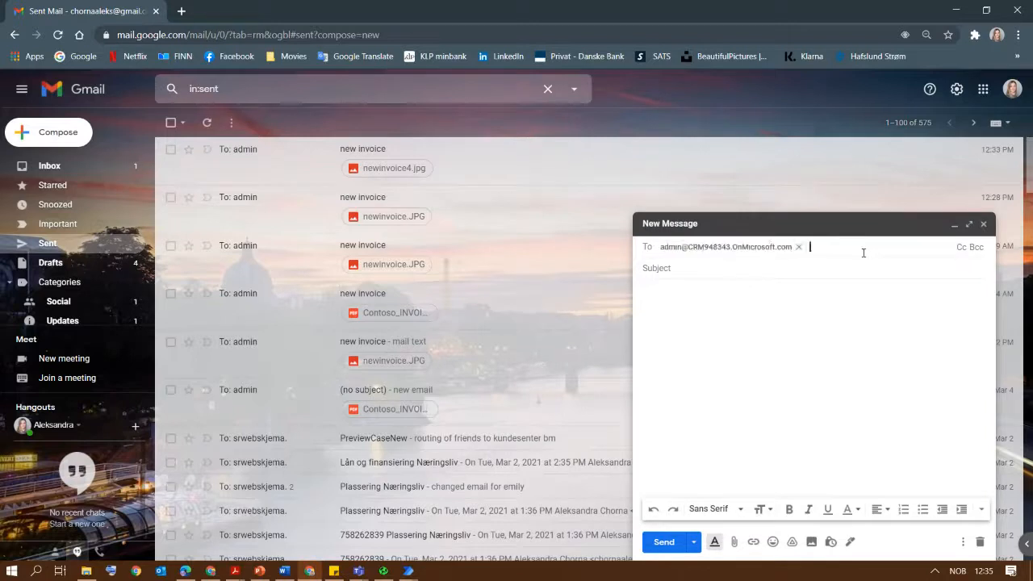
Give the message the subject "new invoice" and the body text "invoice"
click(763, 269)
text(new invoice)
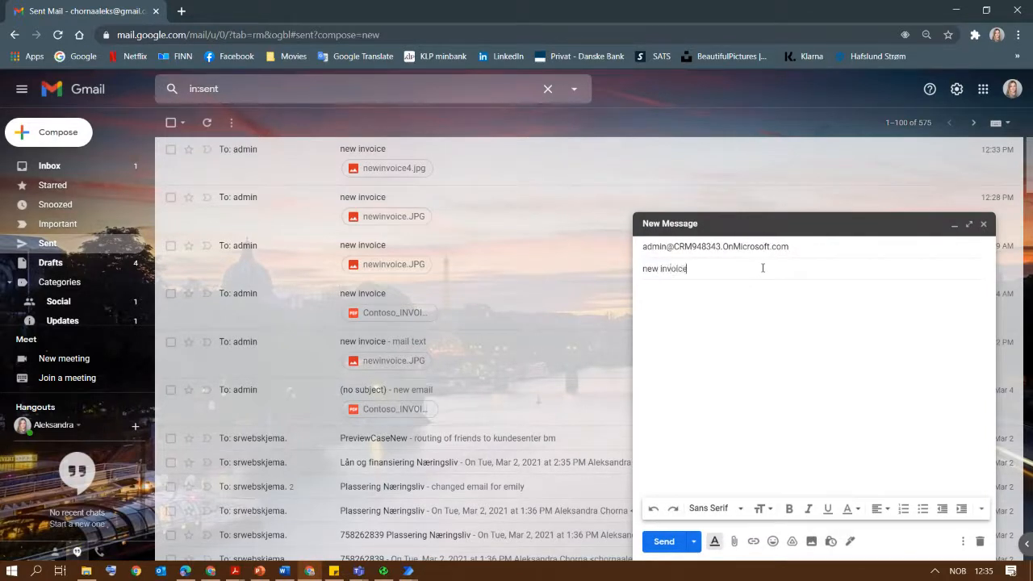
click(815, 352)
text(in)
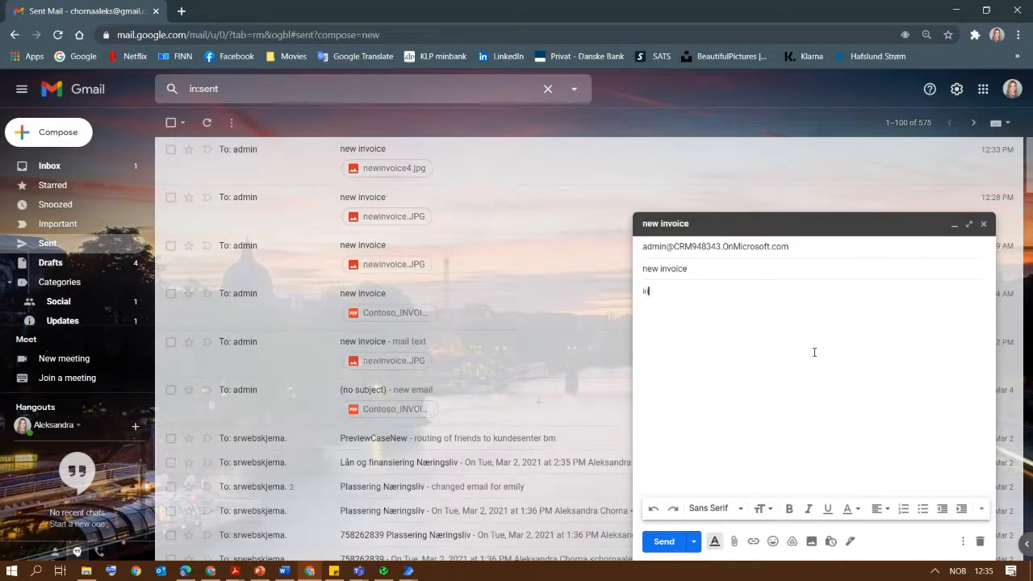
text(voice)
Attach newinvoice4 from the invoices folder to the message and send it
click(735, 542)
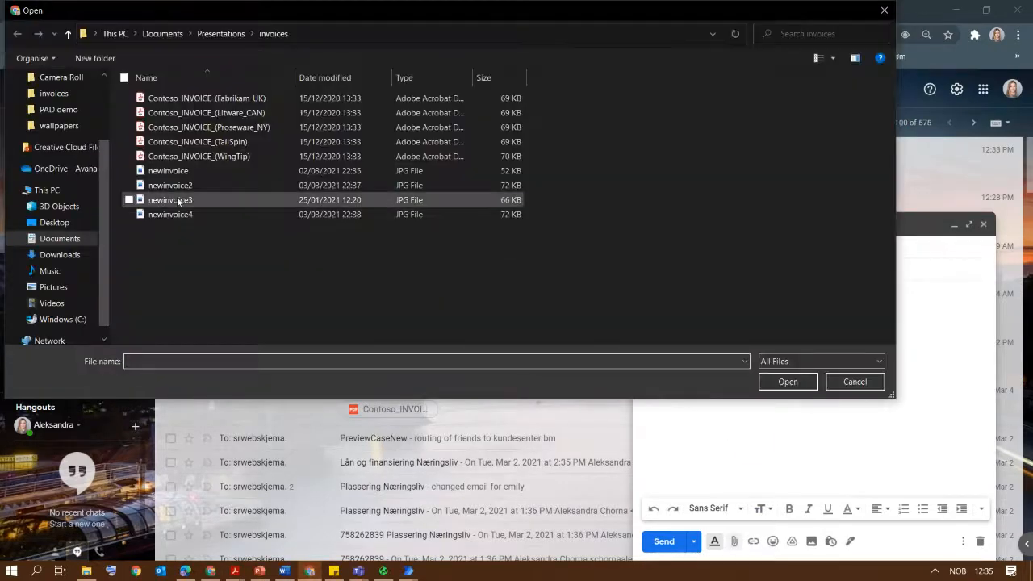
click(171, 215)
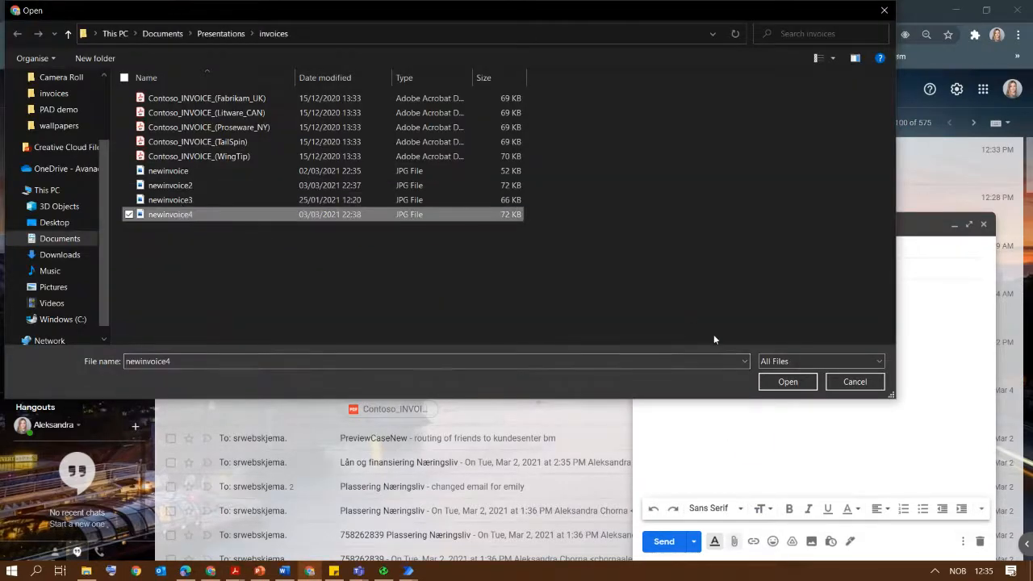
click(780, 383)
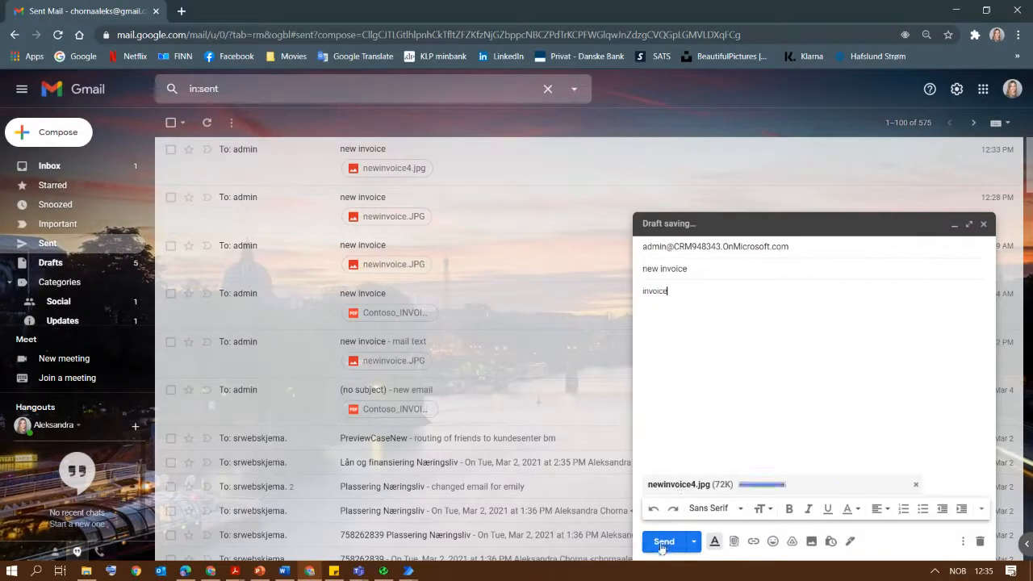
click(662, 543)
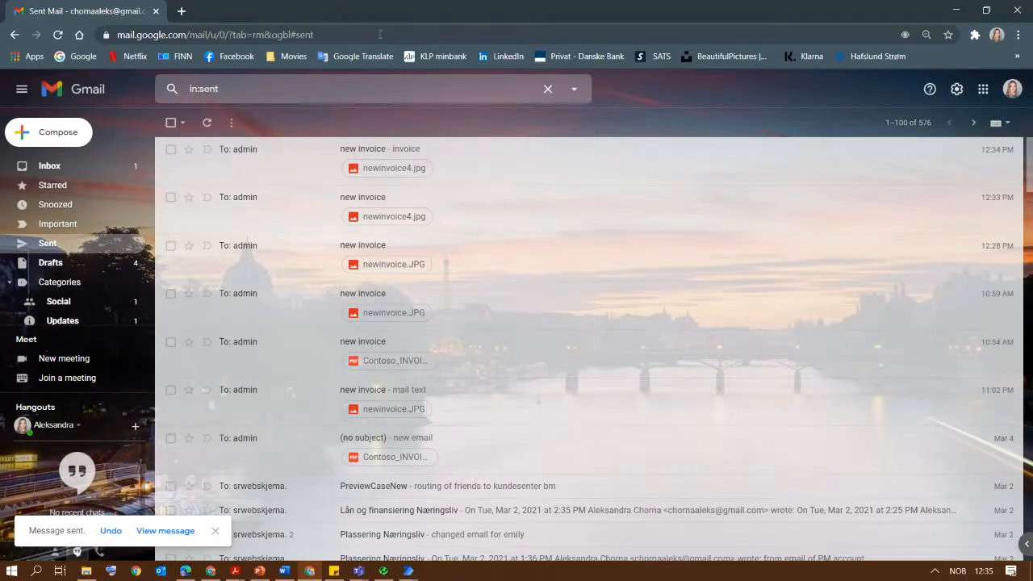
Return to the Power Automate browser window, check the Outlook inbox for the new invoice email, and expand Apply to each in the flow run
click(953, 12)
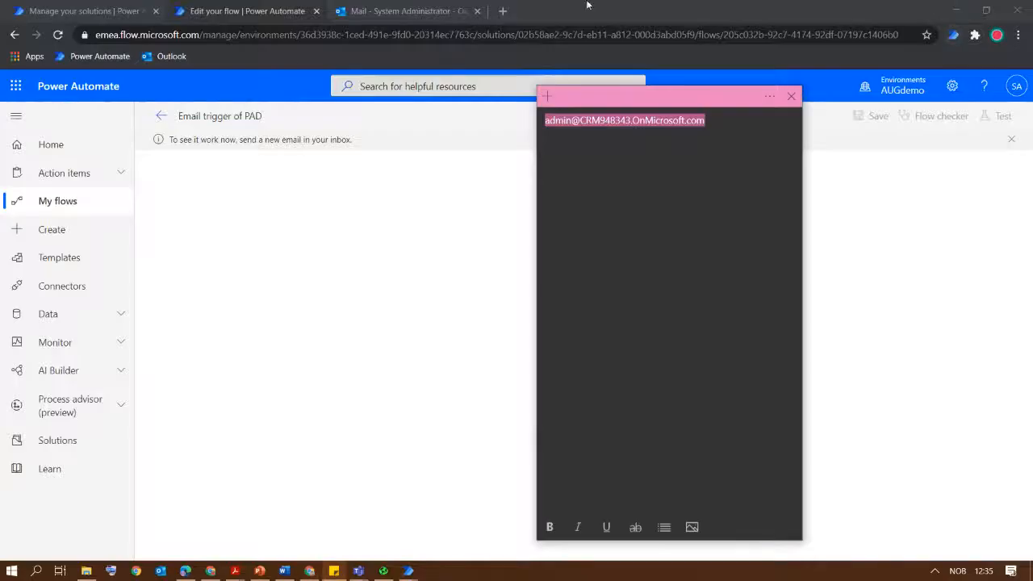
click(295, 300)
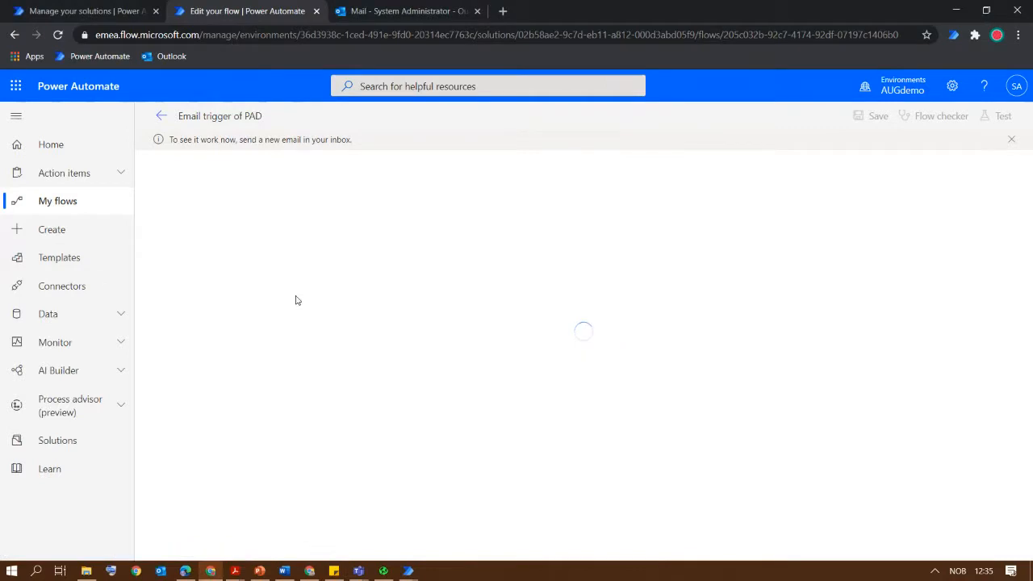
click(388, 14)
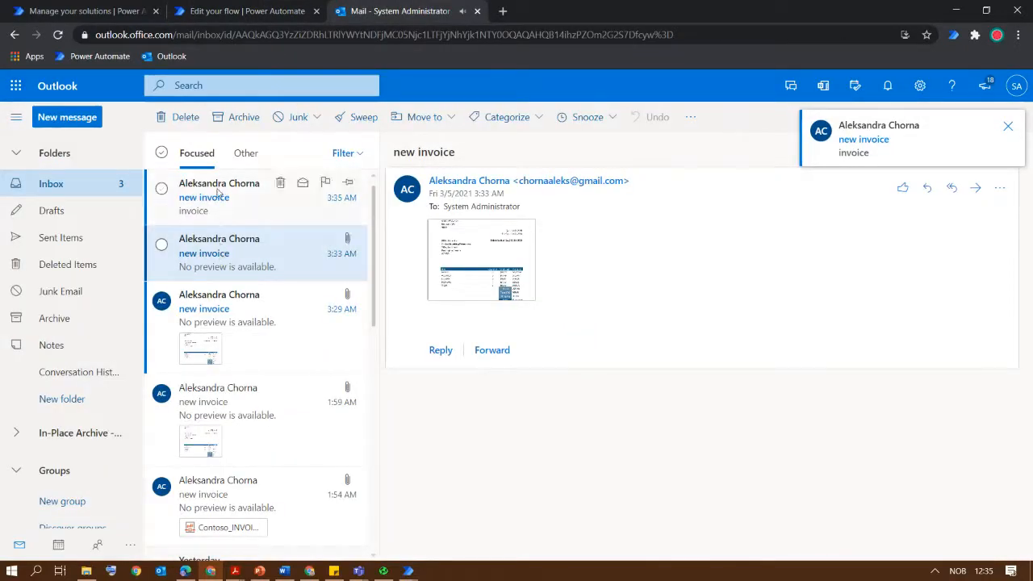
click(256, 13)
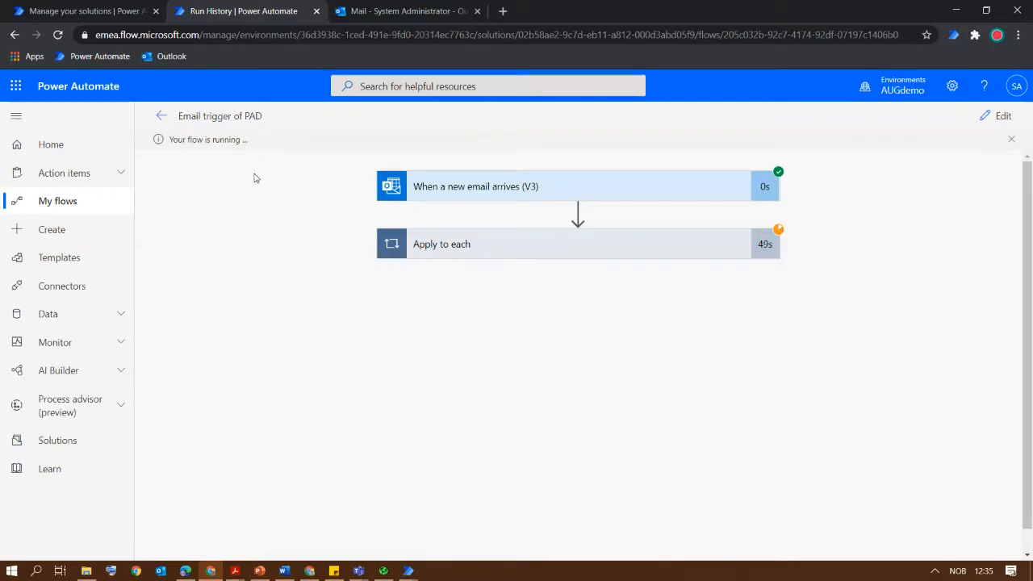
click(651, 255)
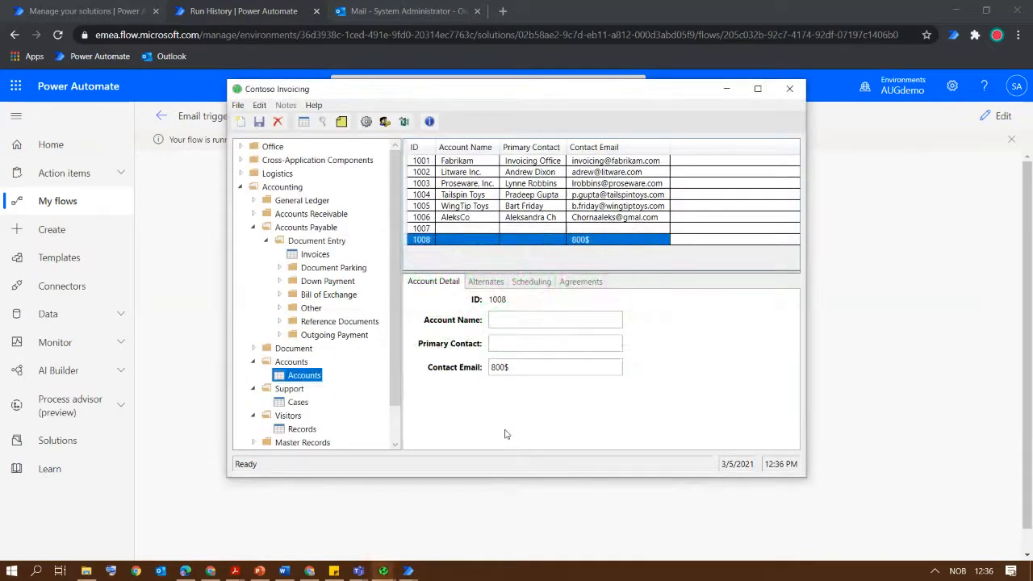
In Contoso Invoicing, add an invoice for DemoCo with the contact's e-mail, amount 4,932.12 and status Invoiced, and save it
click(315, 258)
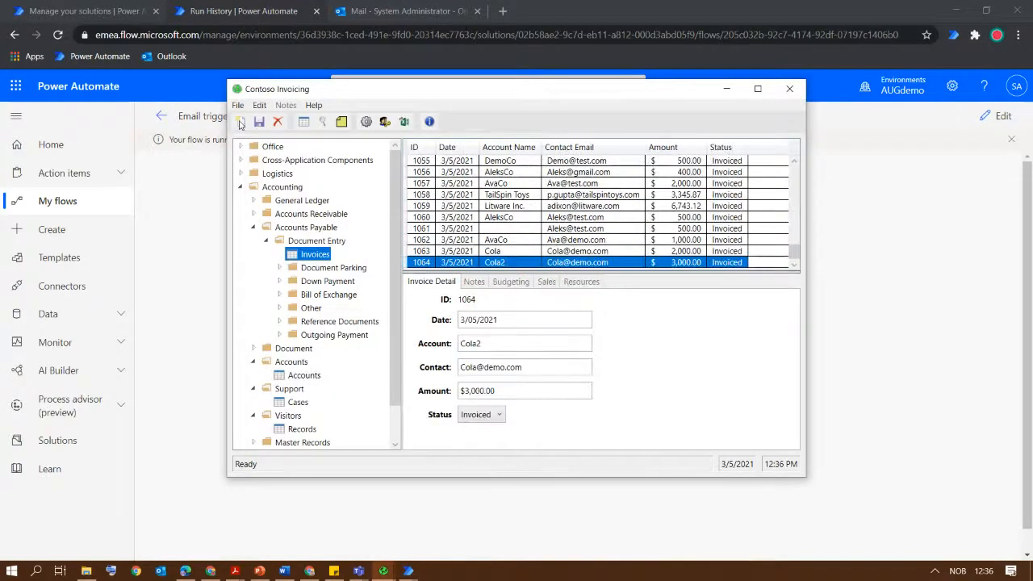
click(240, 122)
text(DemoCo)
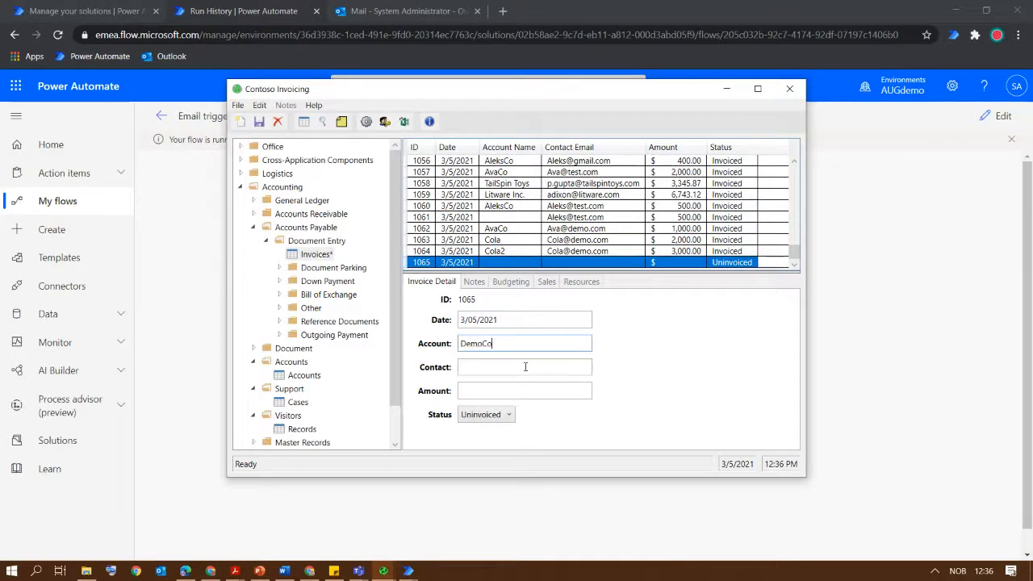
key(Tab)
text(invoicing@demo.com)
key(Tab)
text(4,932.12)
key(Tab)
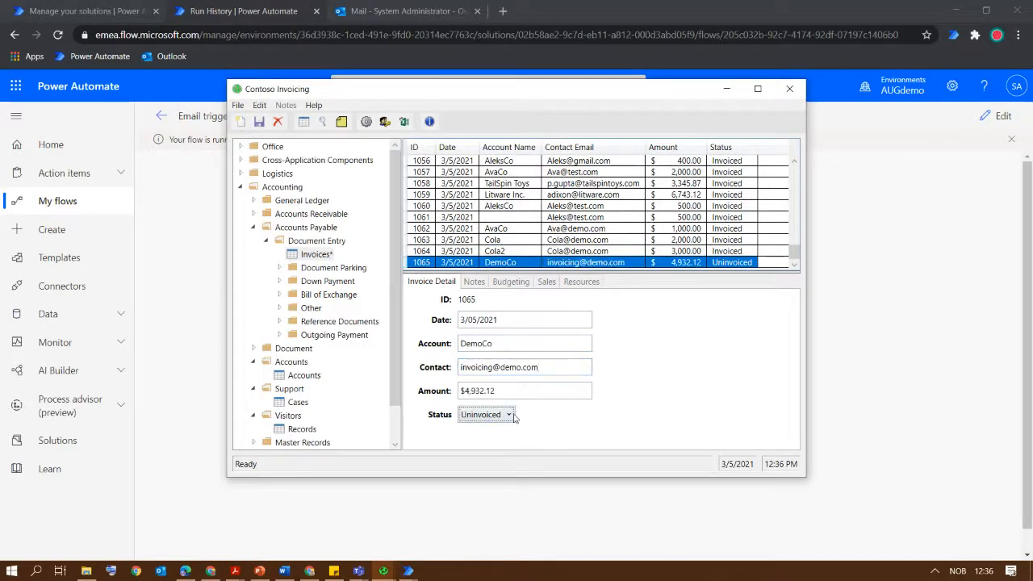
key(Down)
click(259, 121)
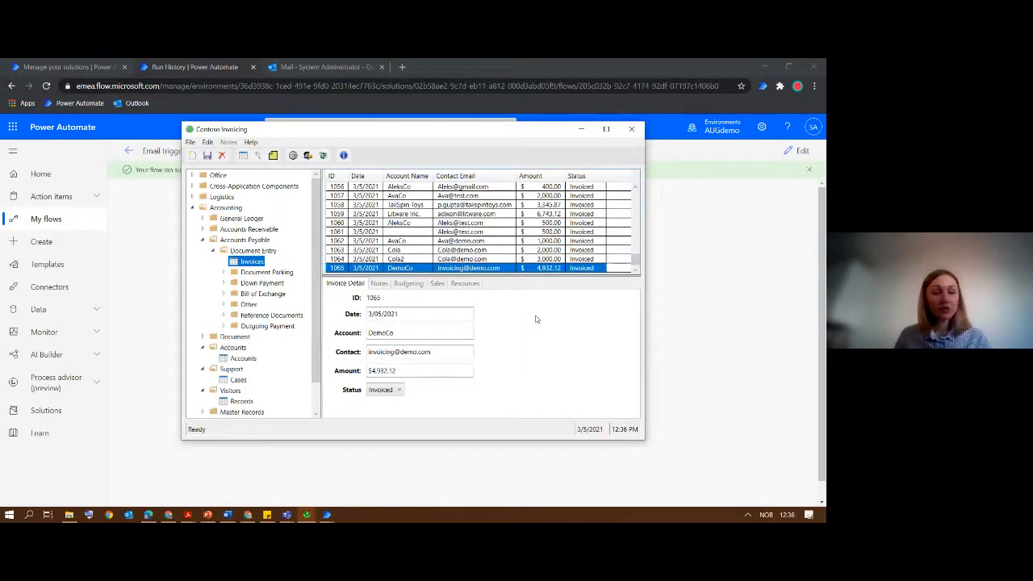
Minimize the Contoso Invoicing windows to return to the flow's run history
click(211, 518)
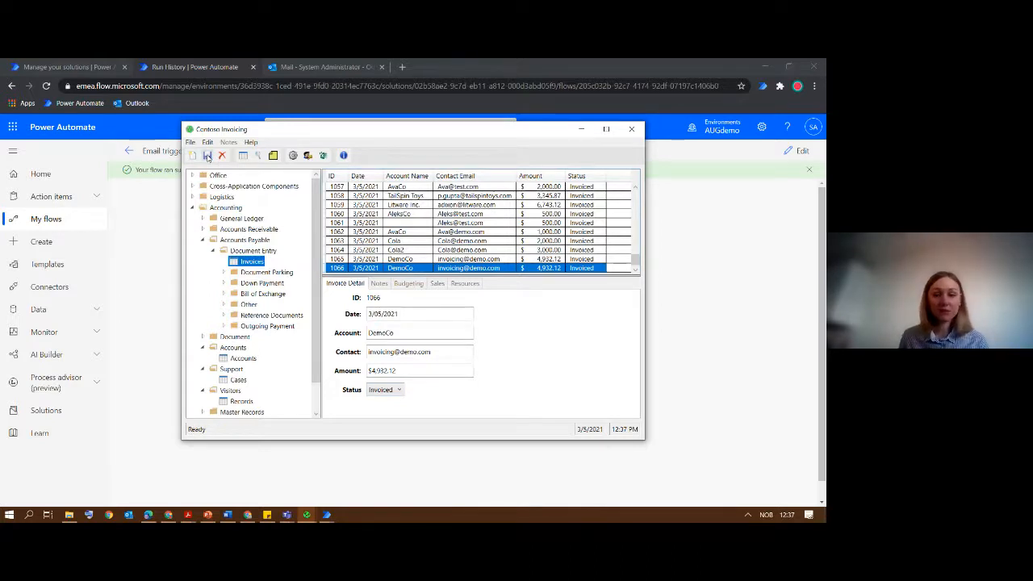
click(587, 134)
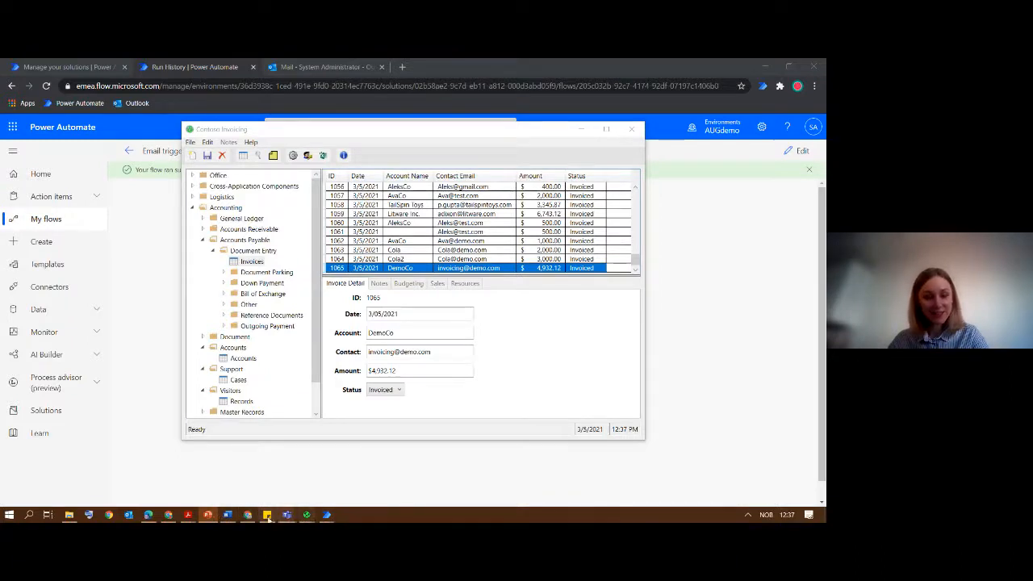
mouse_move(251, 517)
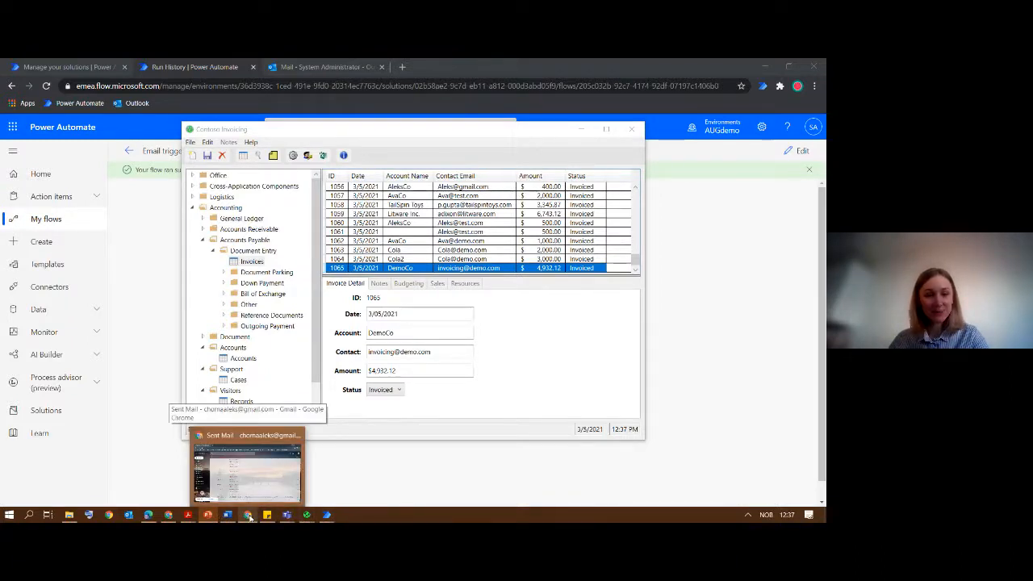
click(581, 129)
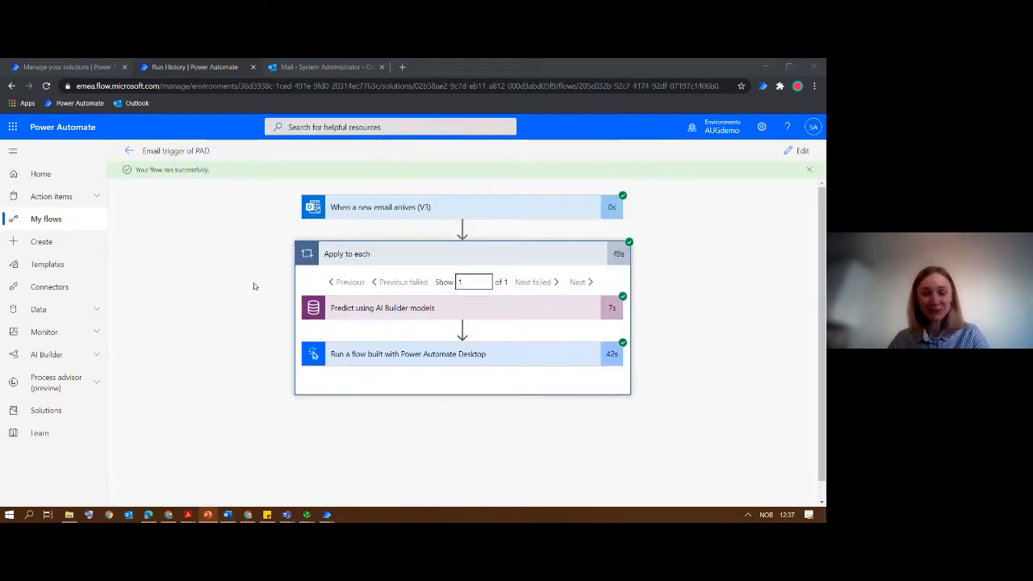
Expand the Run a flow built with Power Automate Desktop action and examine its inputs and the returned InvoiceId
click(414, 355)
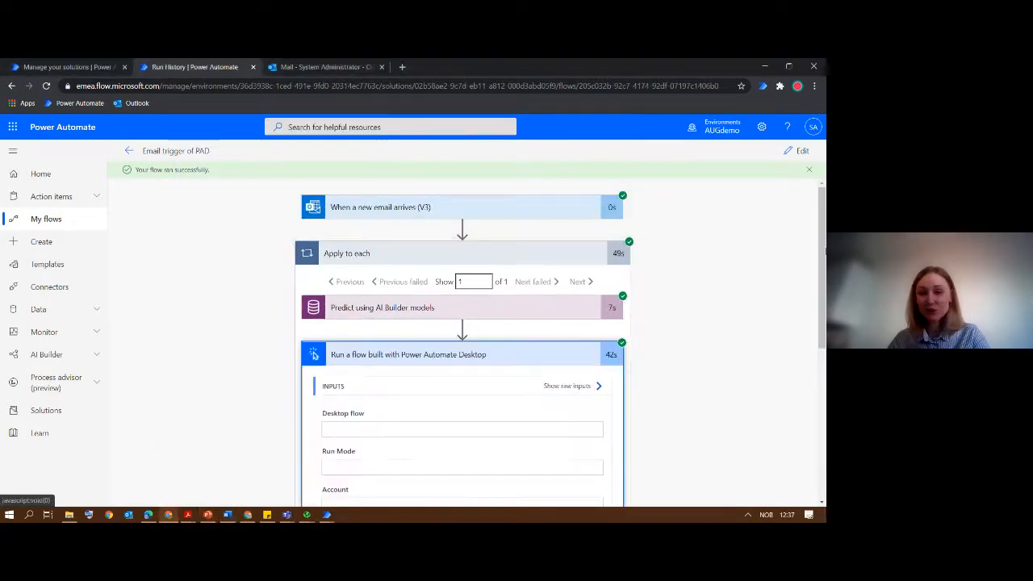
scroll(812, 339, down, 2)
scroll(814, 339, down, 1)
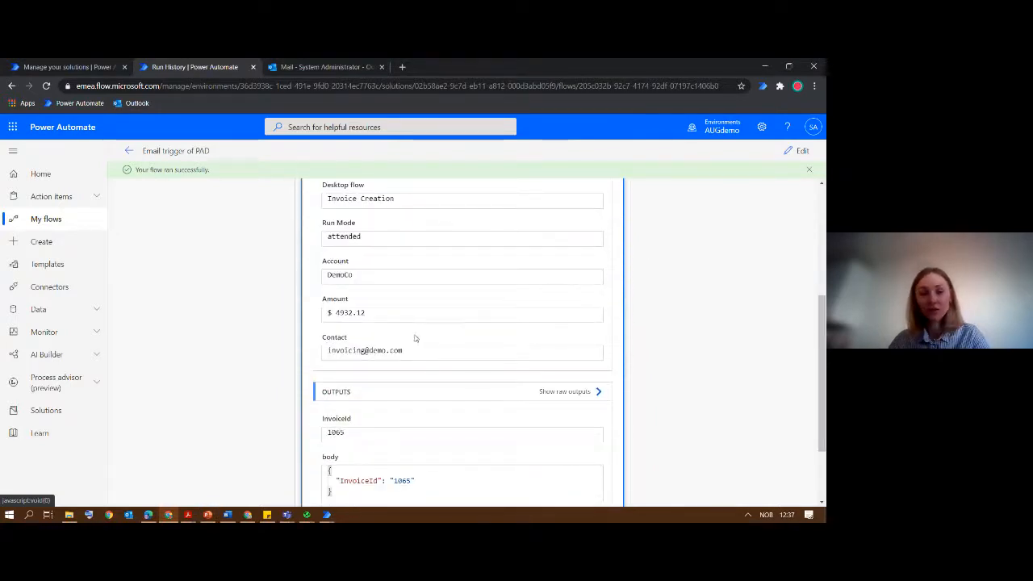
scroll(386, 481, down, 1)
scroll(386, 481, down, 1)
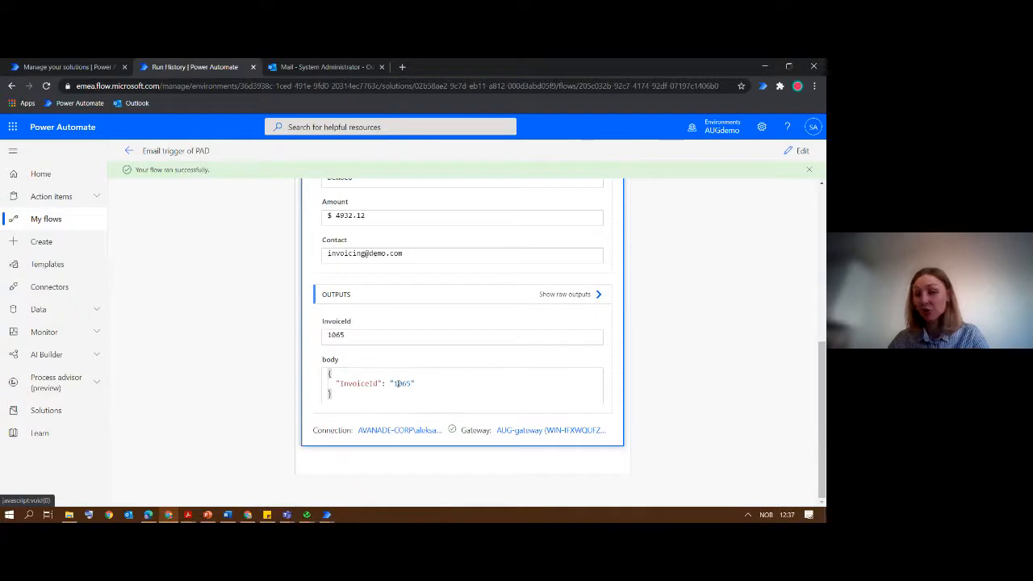
drag(394, 383, 413, 383)
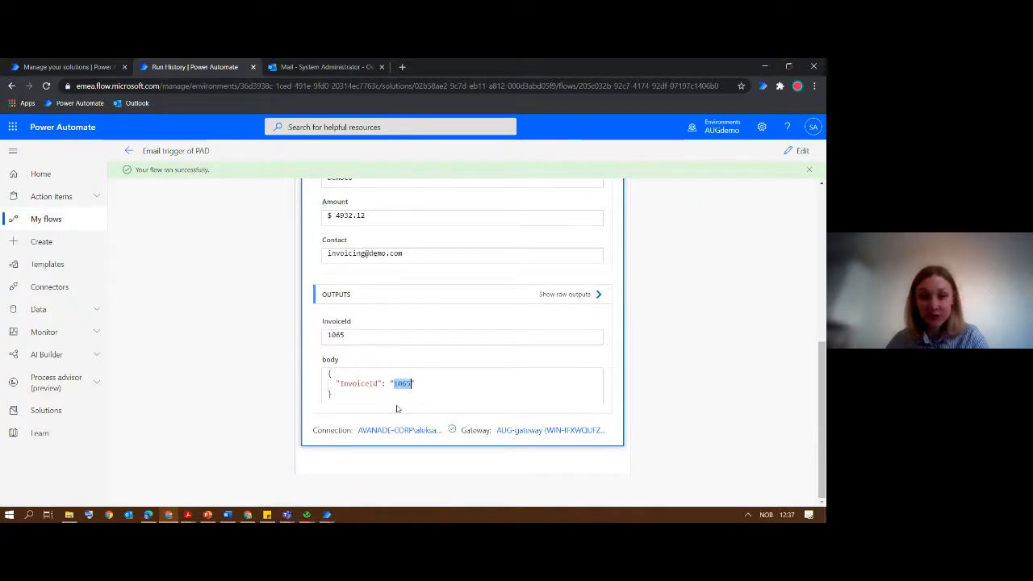
Bring up the Contoso Invoicing window to review the newest invoice, and switch to the Power Automate Desktop flow list
mouse_move(308, 516)
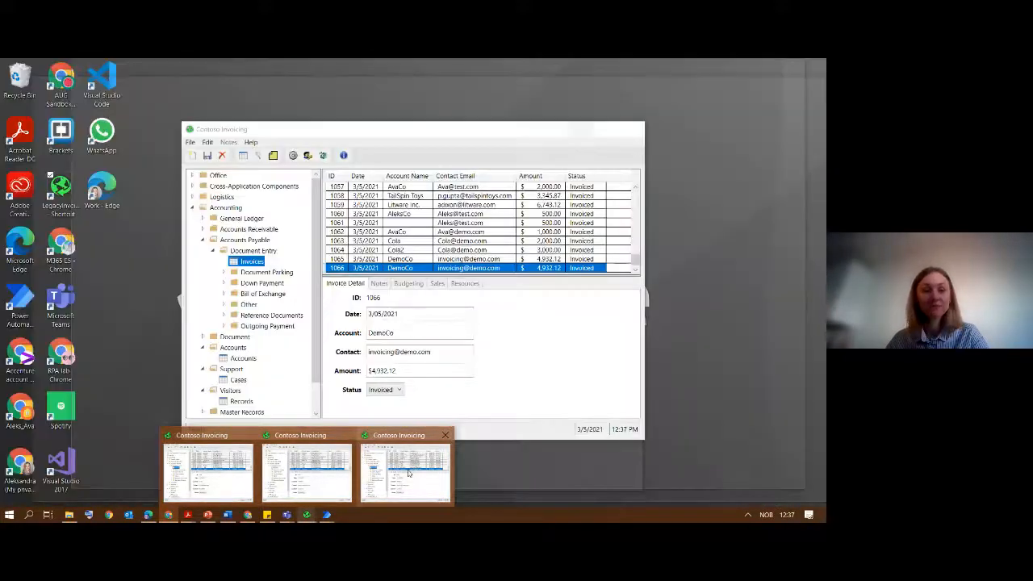
click(408, 473)
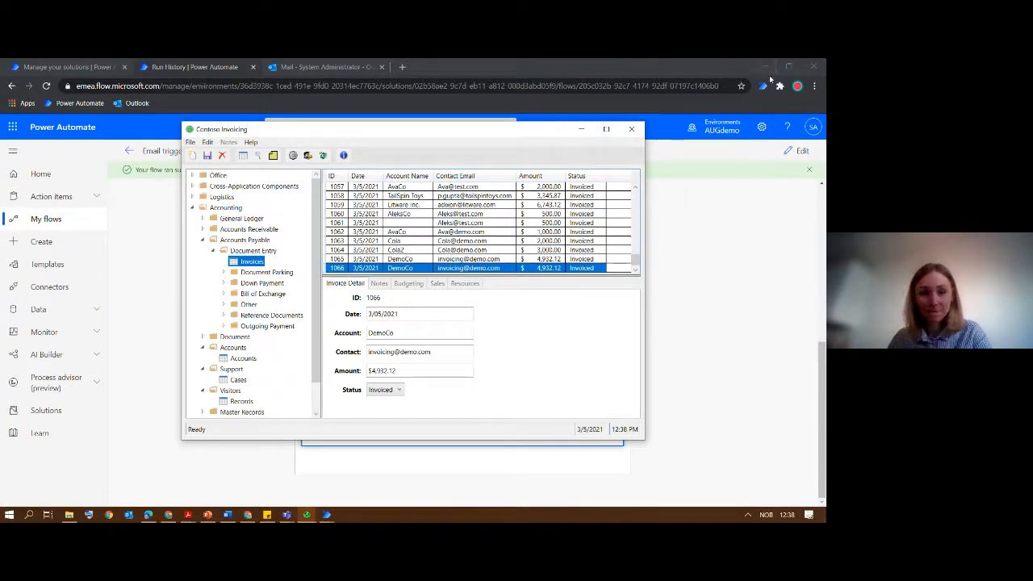
click(327, 515)
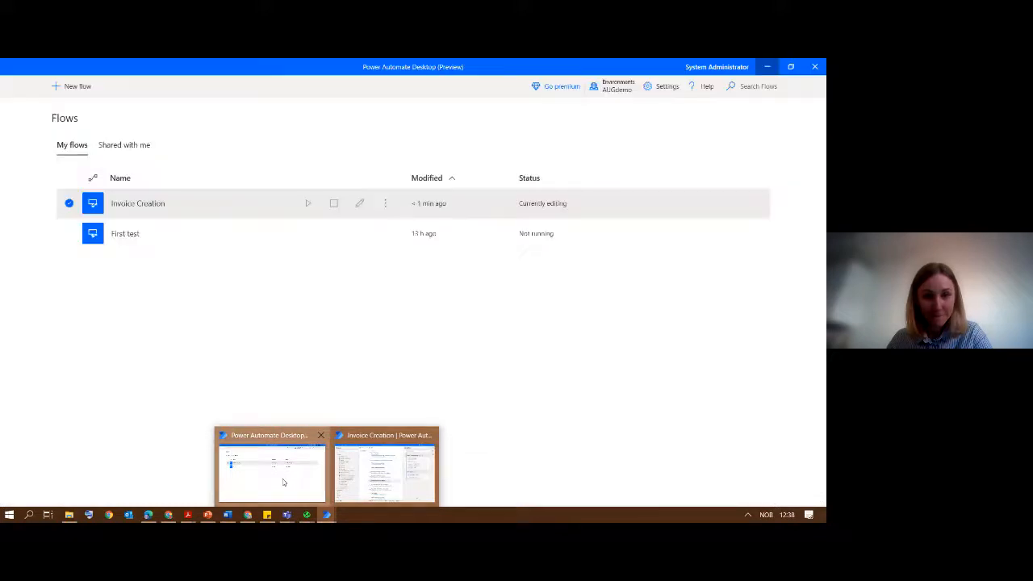
click(283, 482)
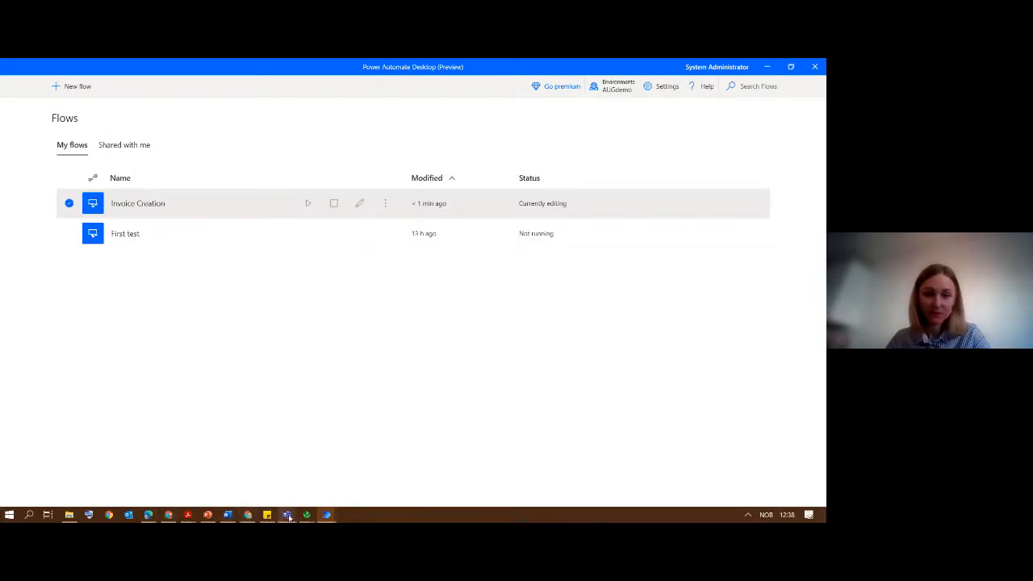
Switch to the Teams live event window and move it into full view over the Power Automate Desktop window
mouse_move(287, 514)
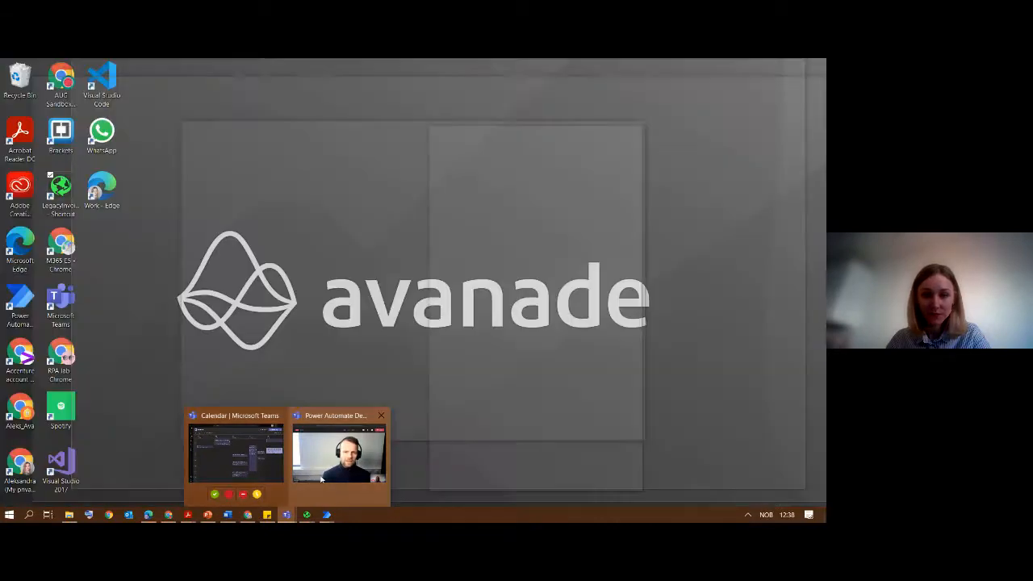
click(321, 479)
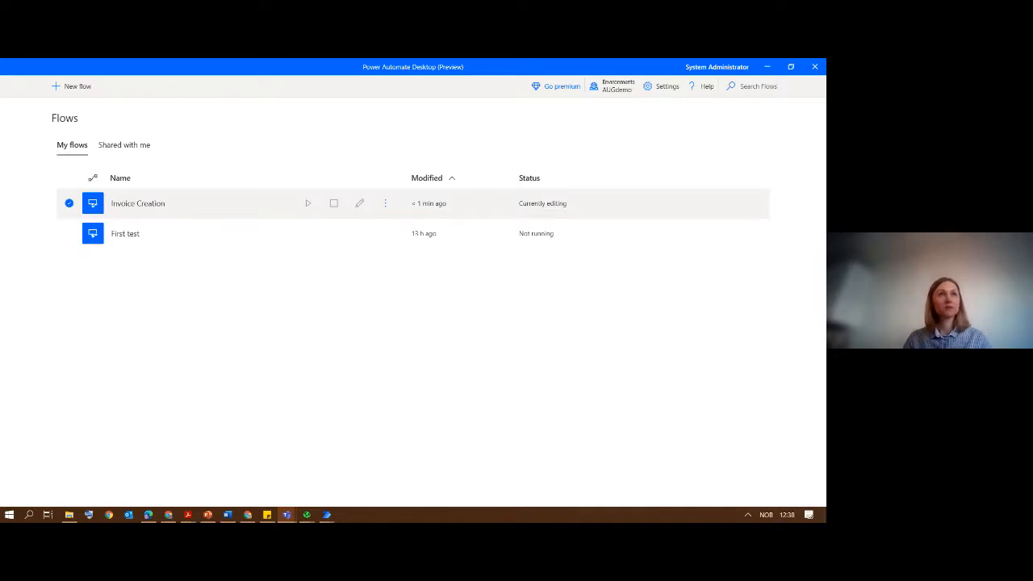
drag(0, 72, 241, 104)
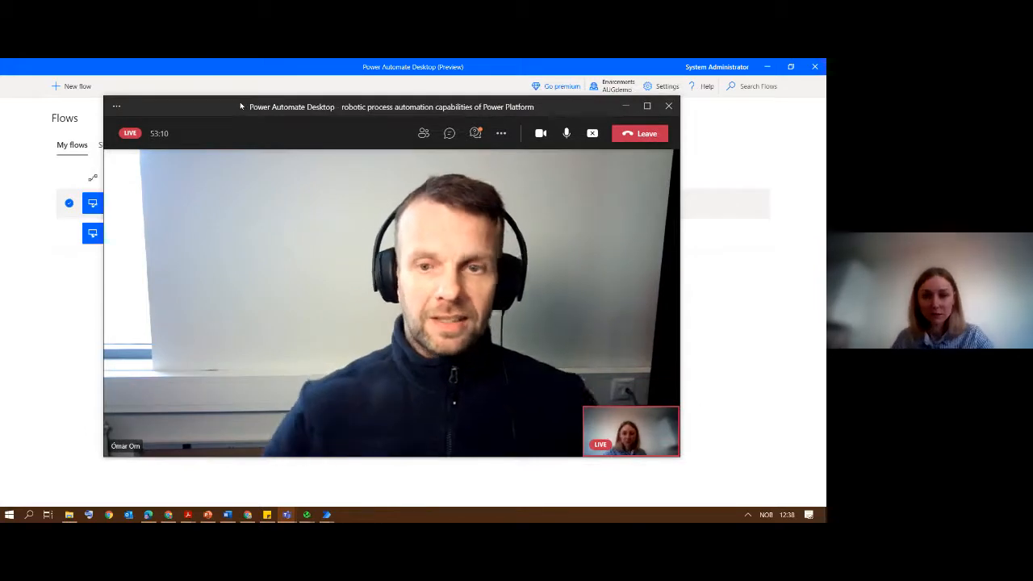